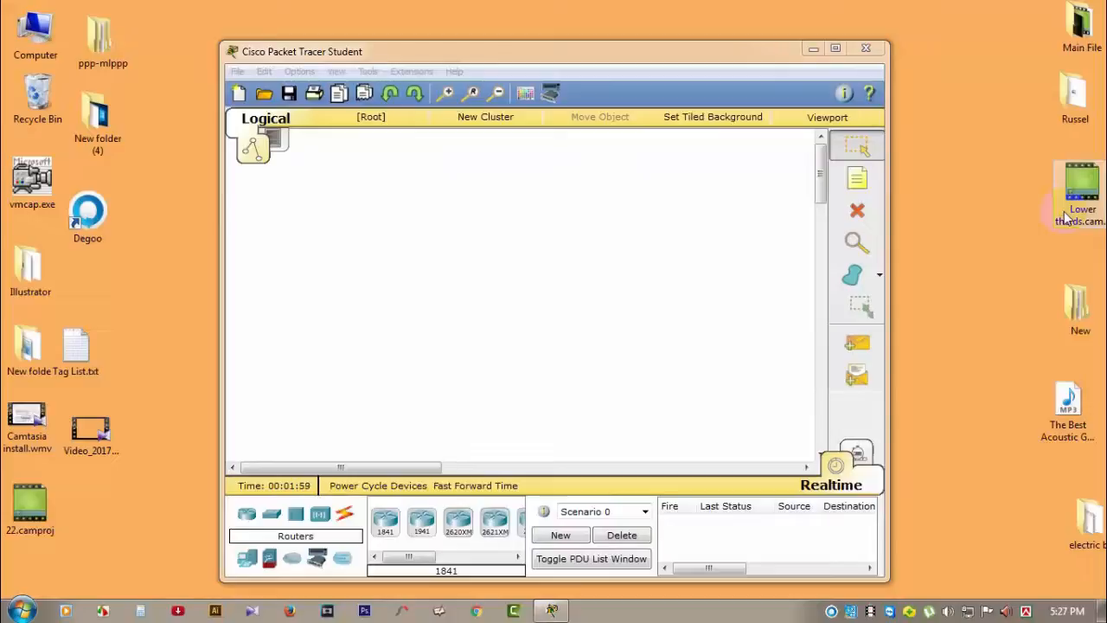
Step: Maximize the program window and check the version information in the About dialog, closing it when done
left_click(835, 49)
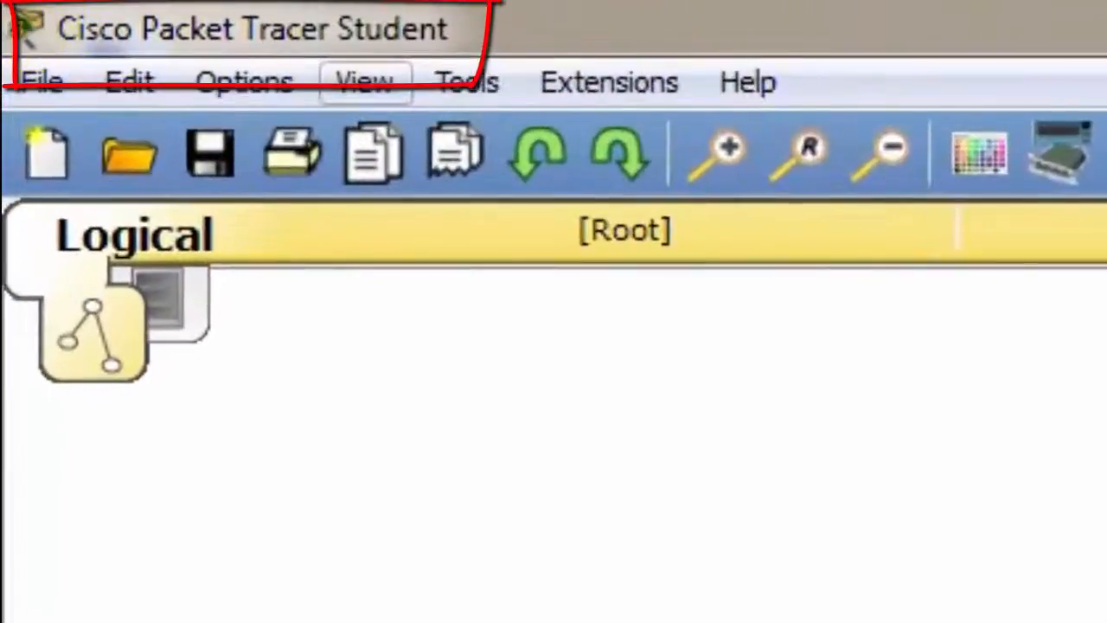
left_click(610, 69)
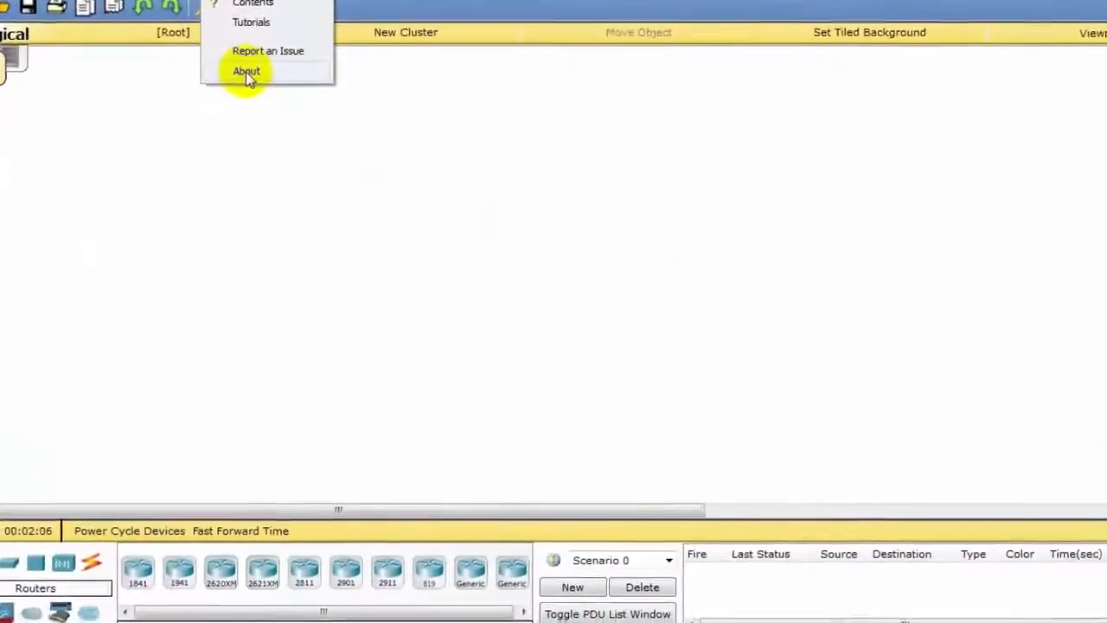
left_click(602, 246)
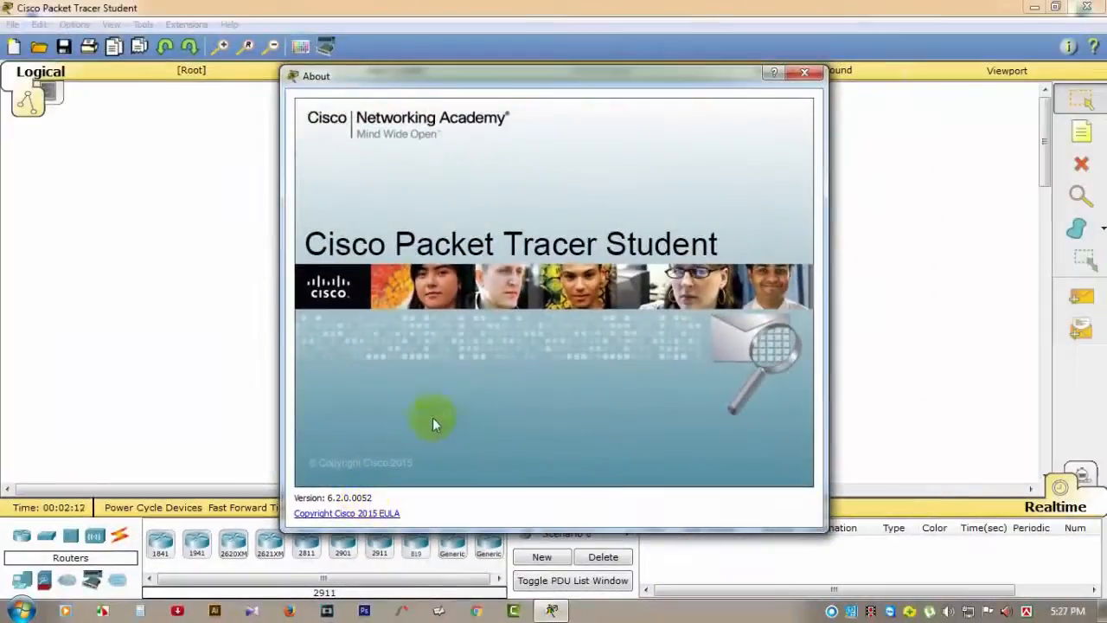
left_click(805, 72)
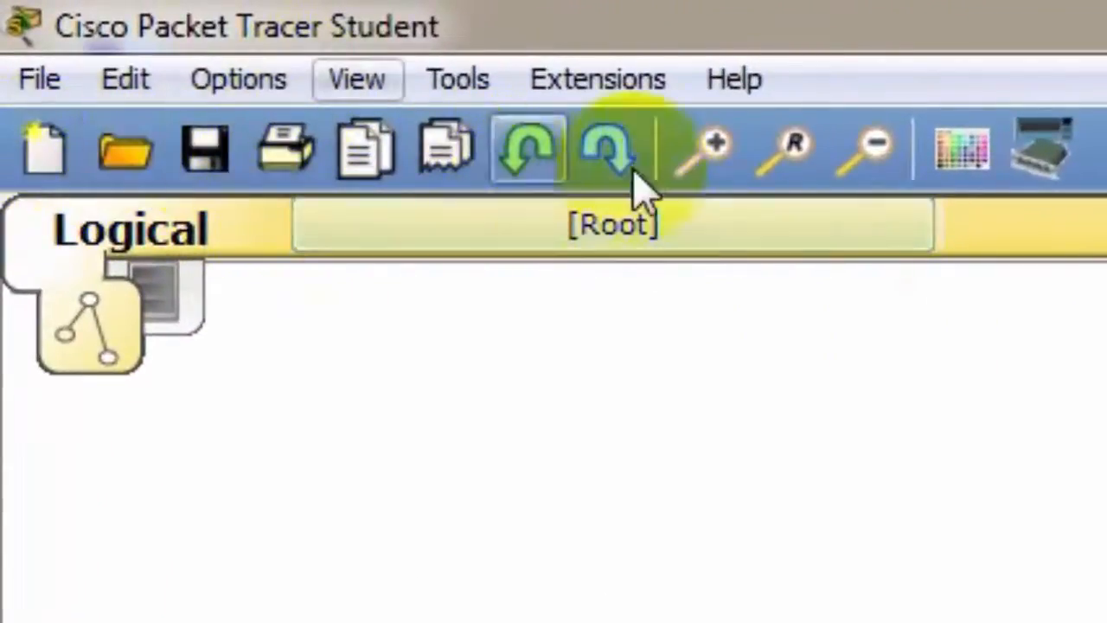
left_click(711, 172)
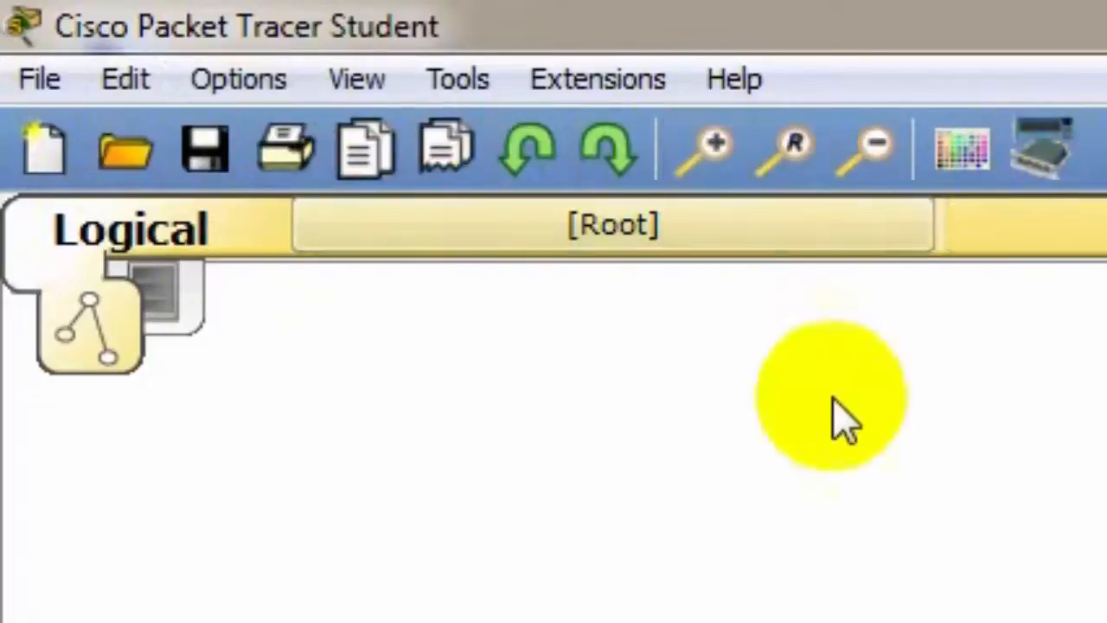
left_click(895, 164)
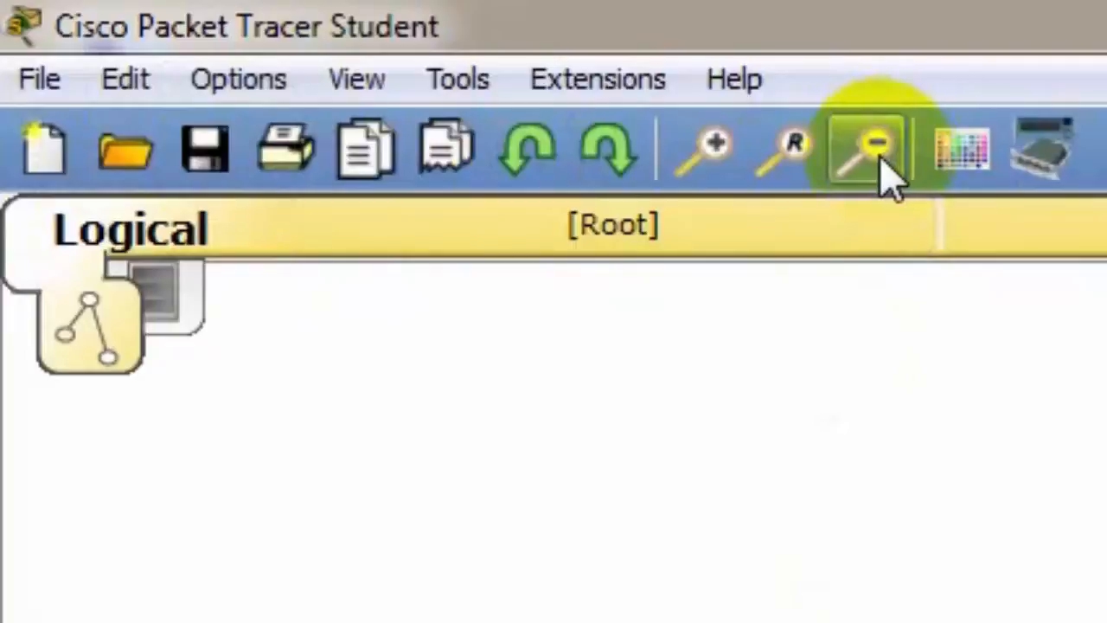
left_click(885, 171)
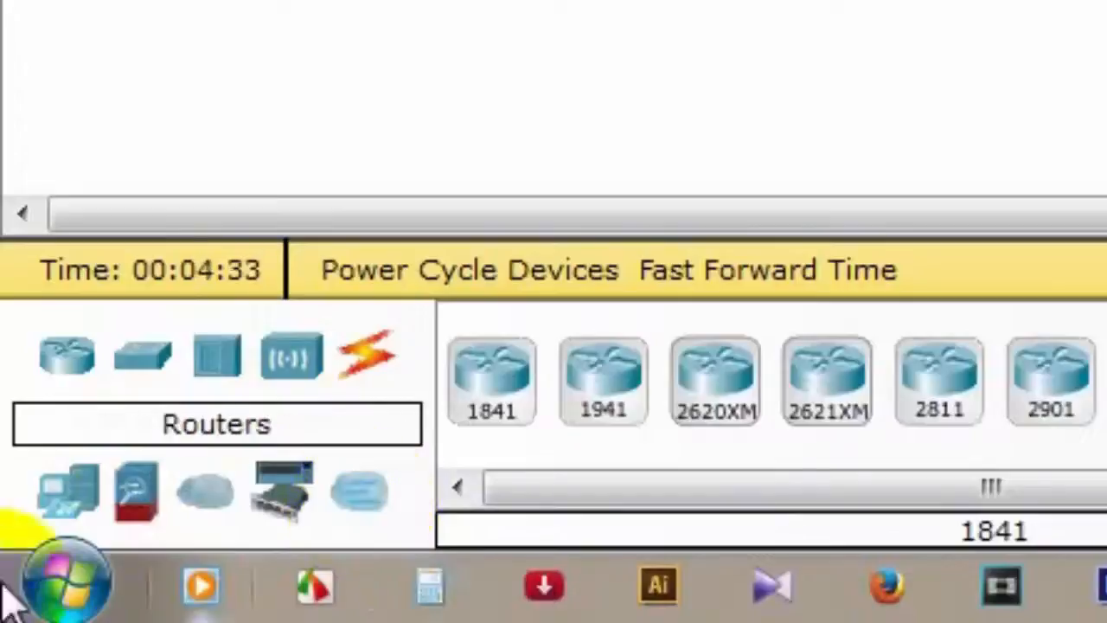
left_click(713, 436)
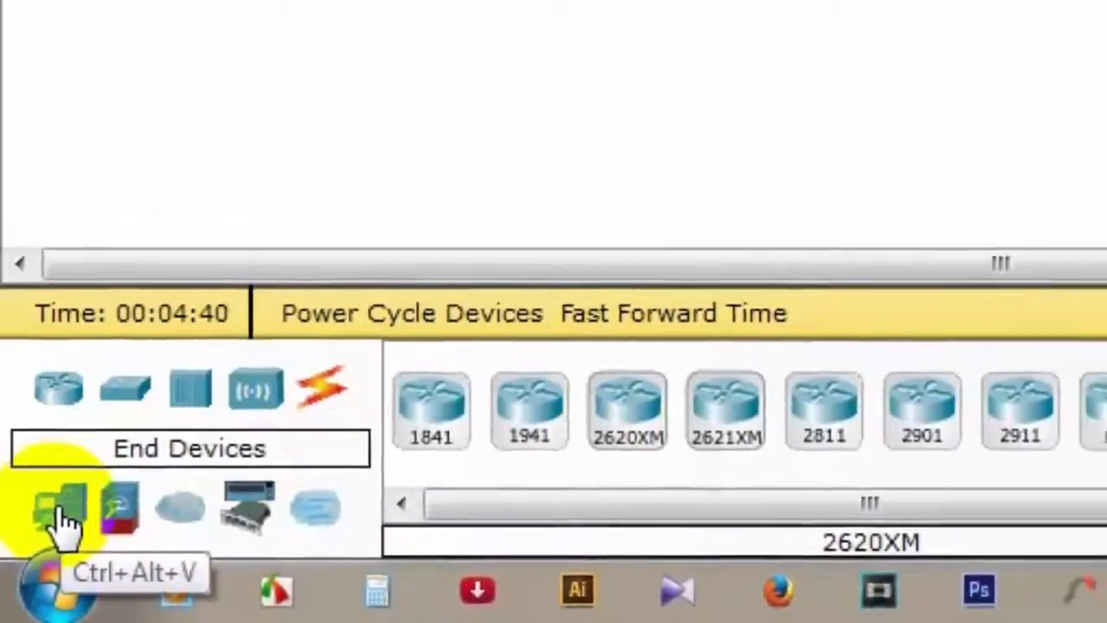
Step: Place two smartphone end devices in the upper middle of the logical workspace, one below the other
left_click(71, 500)
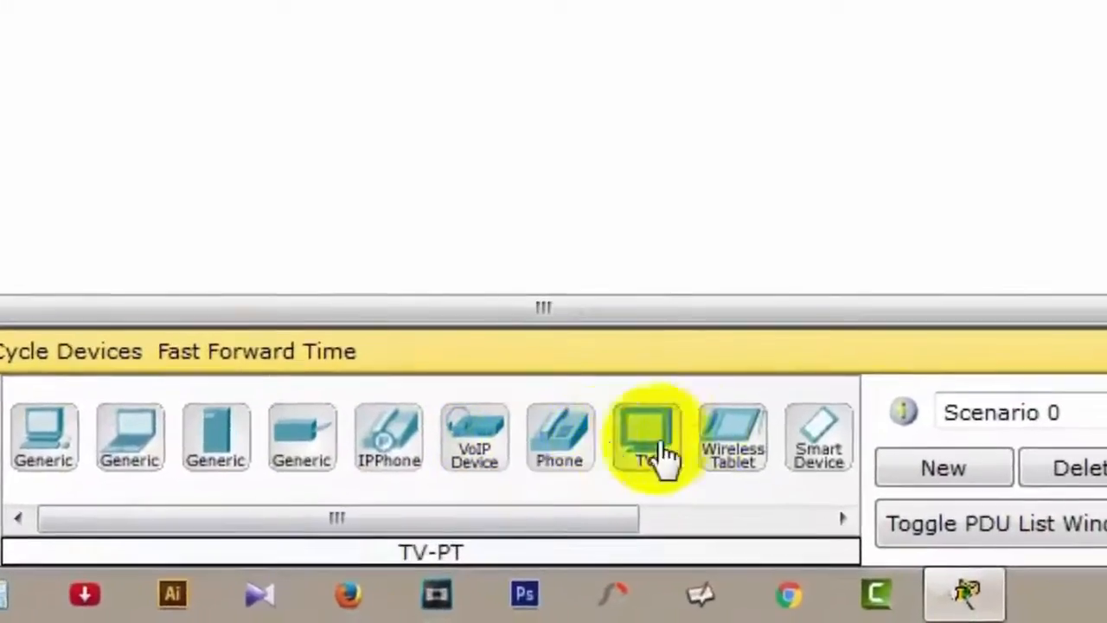
left_click_drag(571, 519, 784, 516)
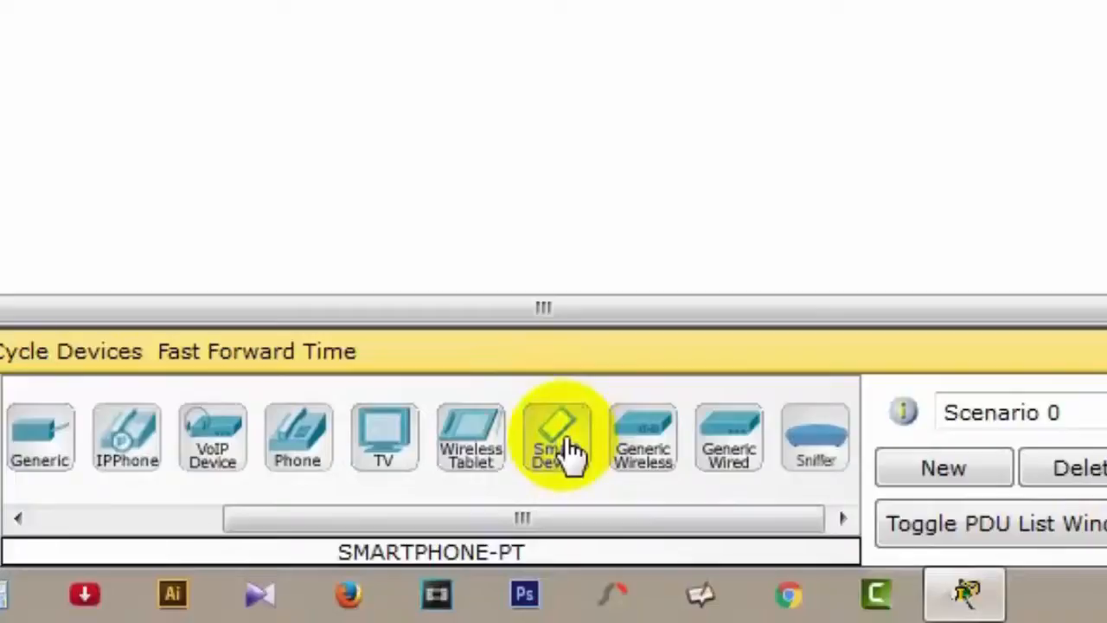
left_click_drag(560, 447, 588, 4)
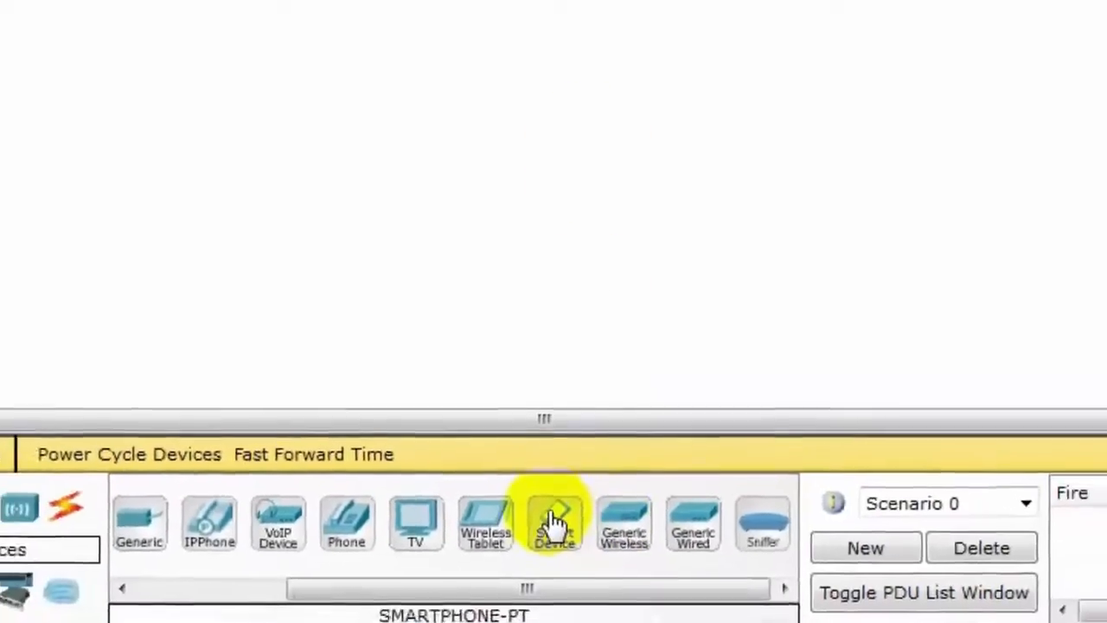
left_click_drag(552, 517, 563, 32)
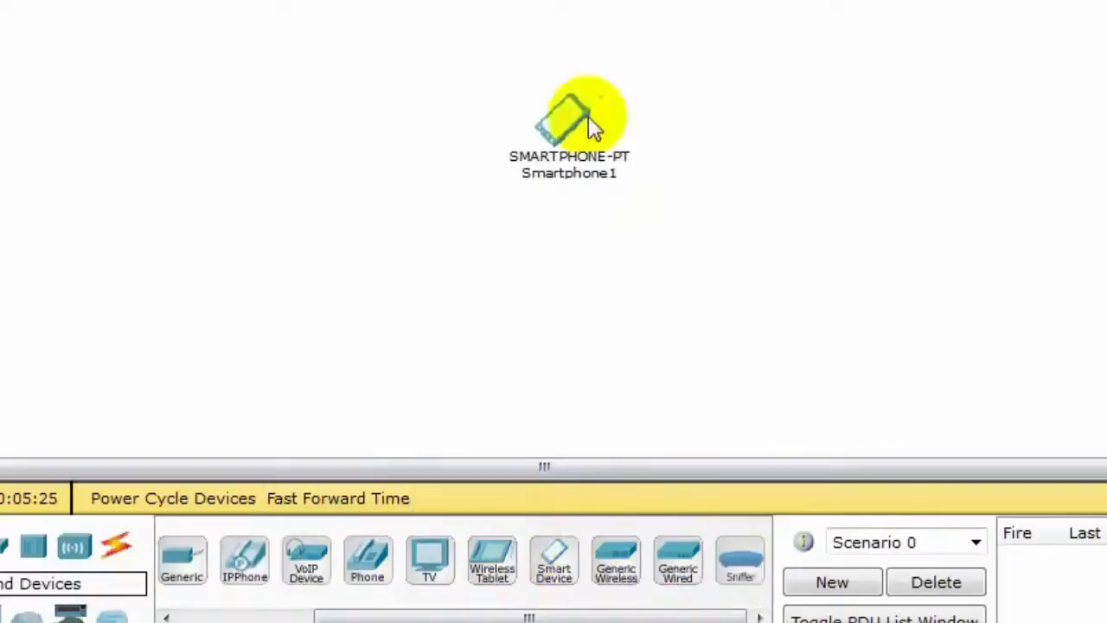
Step: Add a TV, an analog phone, a Home VoIP device and a 7960 IP phone beside the smartphones
left_click_drag(433, 568, 909, 0)
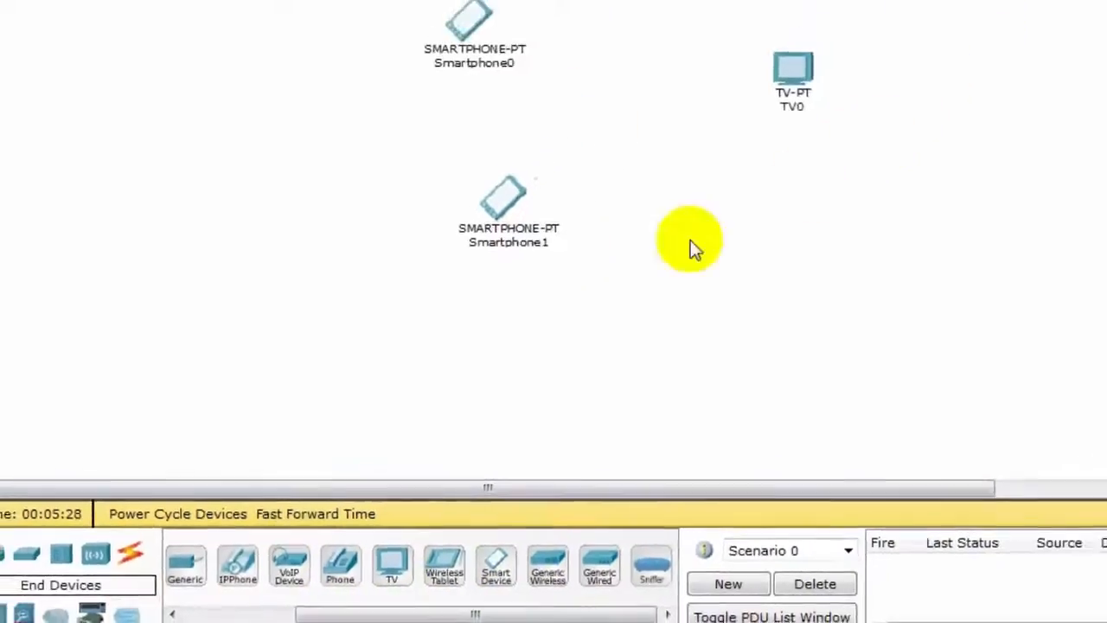
left_click_drag(340, 566, 788, 139)
left_click_drag(291, 578, 1038, 180)
left_click_drag(251, 575, 843, 242)
Step: Add a printer and four generic PCs on the opposite side of the smartphones from the TV and phones
left_click_drag(509, 613, 209, 140)
left_click_drag(192, 572, 173, 250)
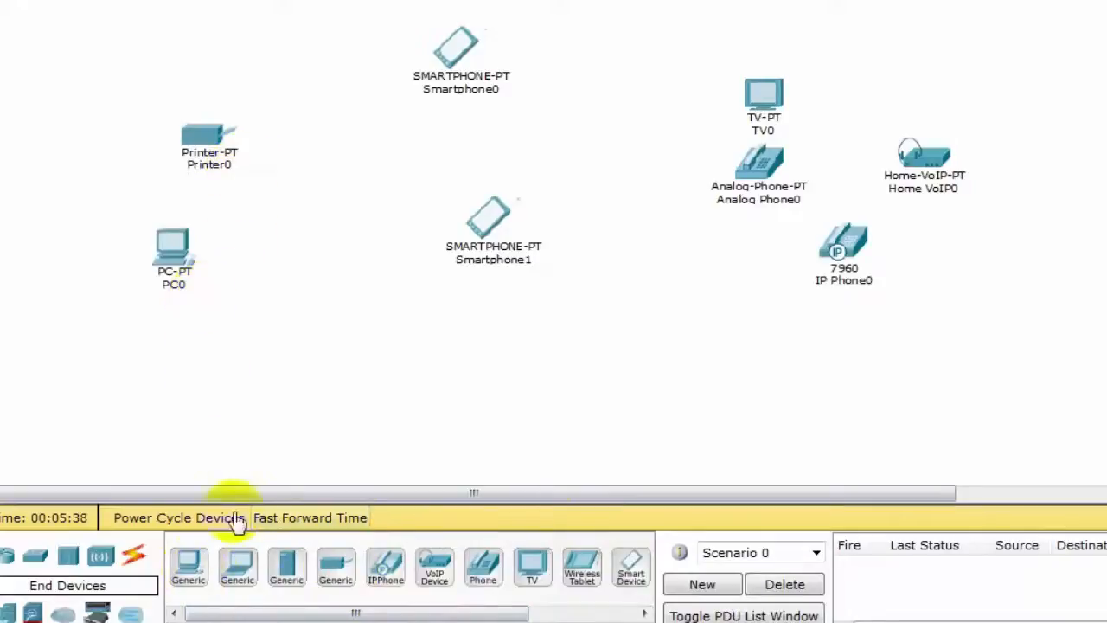
left_click_drag(198, 580, 296, 297)
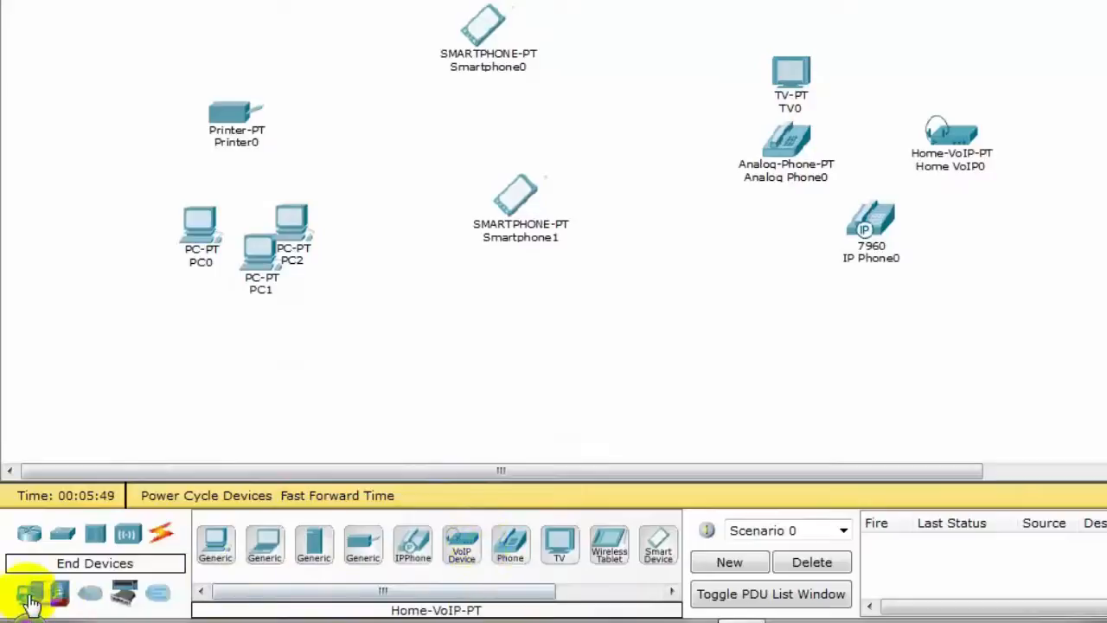
left_click_drag(32, 597, 421, 334)
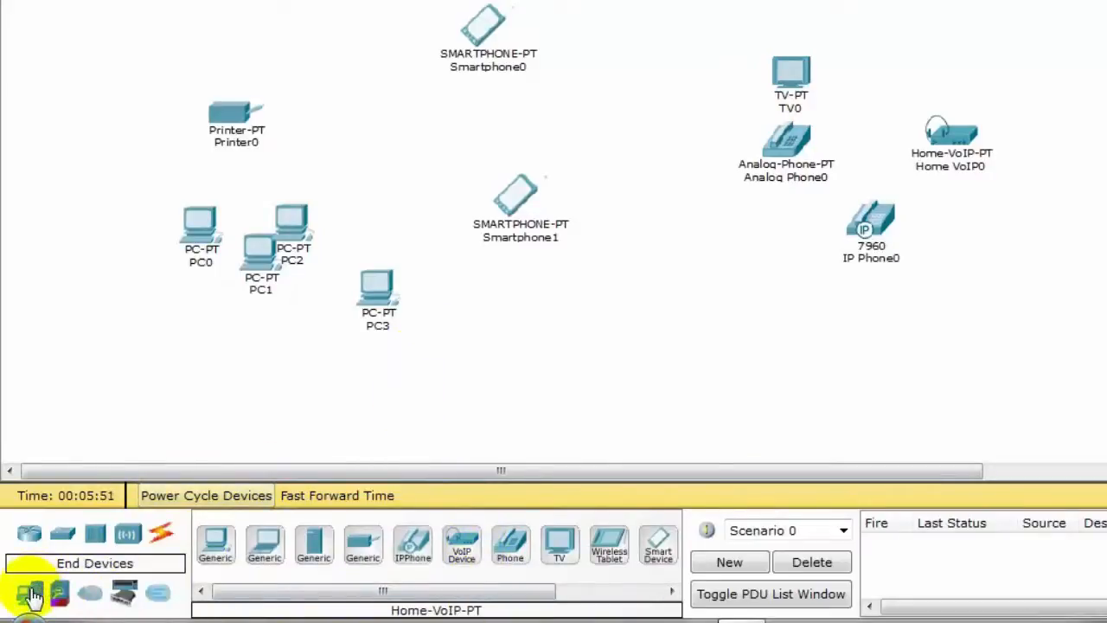
Step: Place a 2960 switch and a 2950-24 switch side by side below the smartphones
left_click(54, 543)
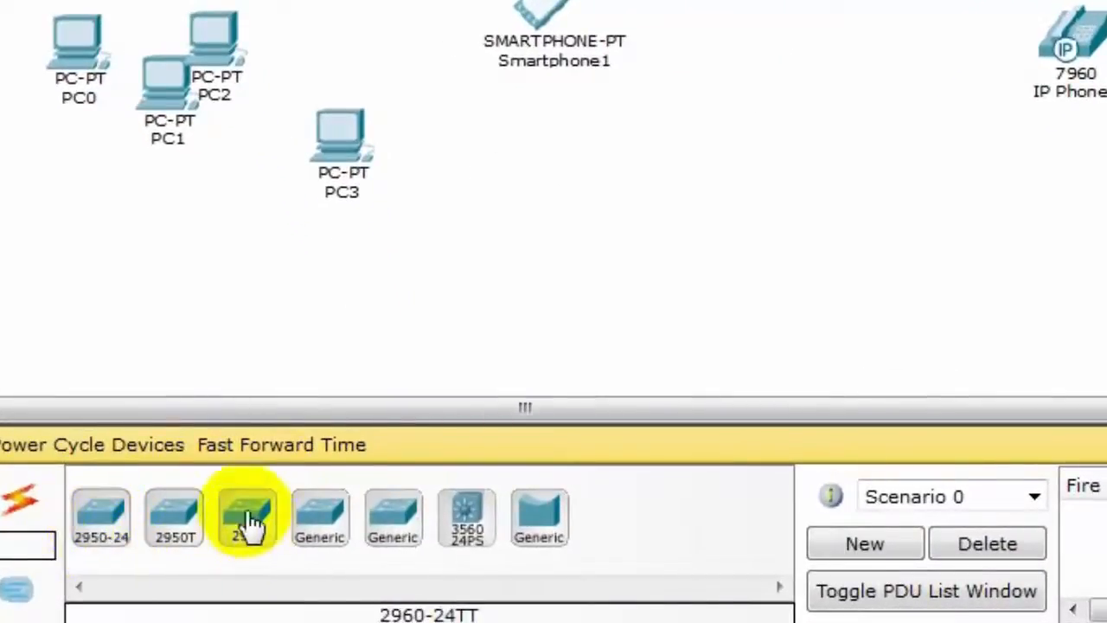
left_click_drag(247, 518, 703, 212)
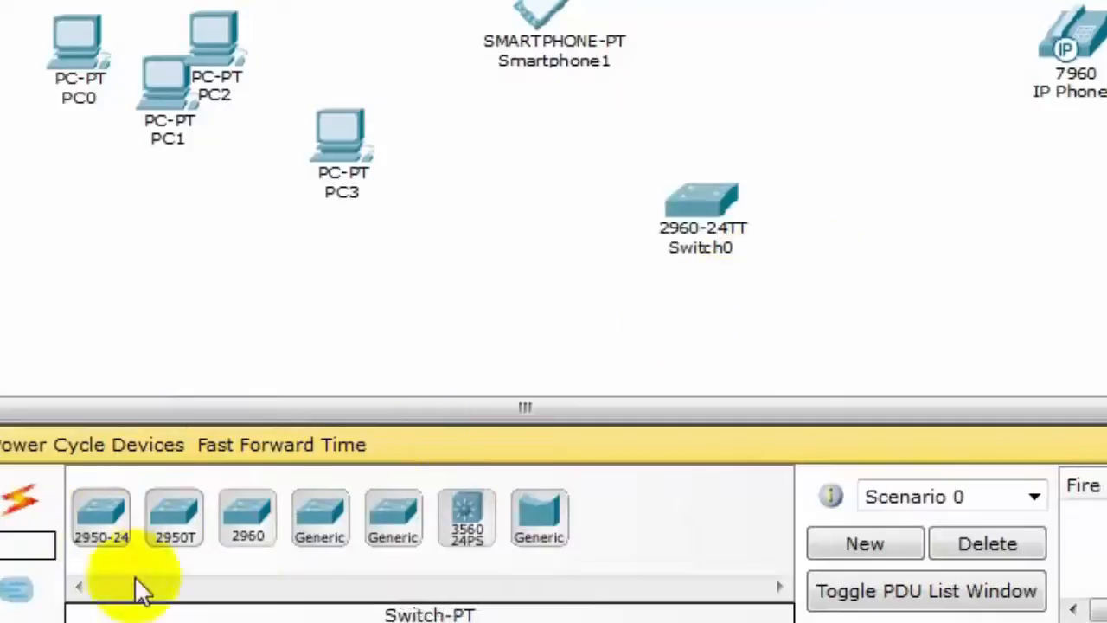
left_click_drag(104, 519, 803, 212)
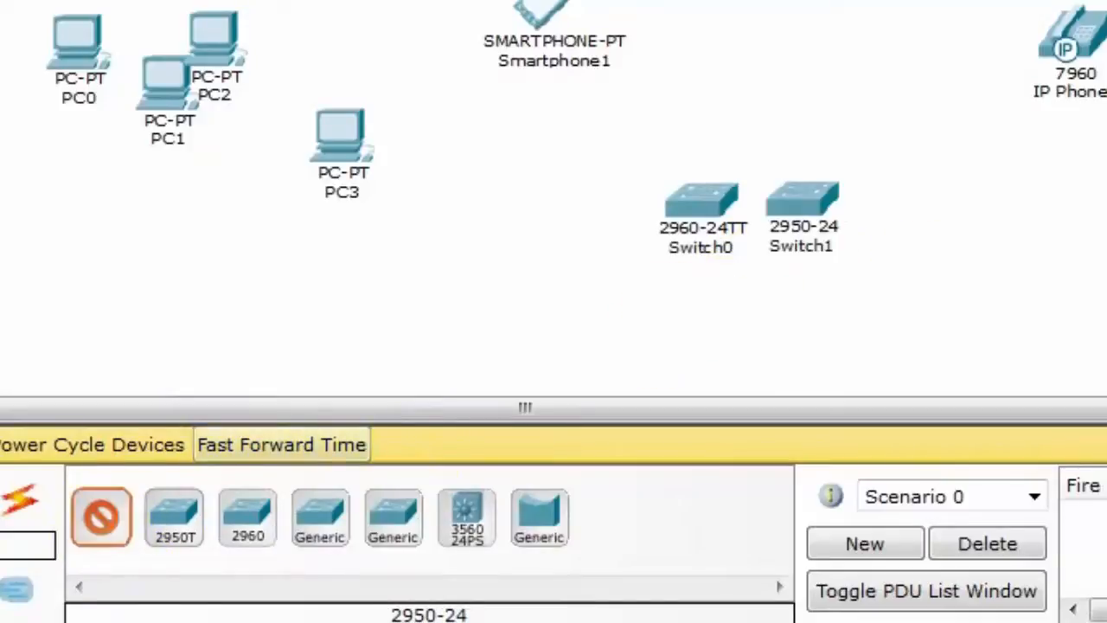
Step: Add 2620XM, 1941, 819HGW and 2911 routers near the Home VoIP device and the IP phone
left_click(2, 500)
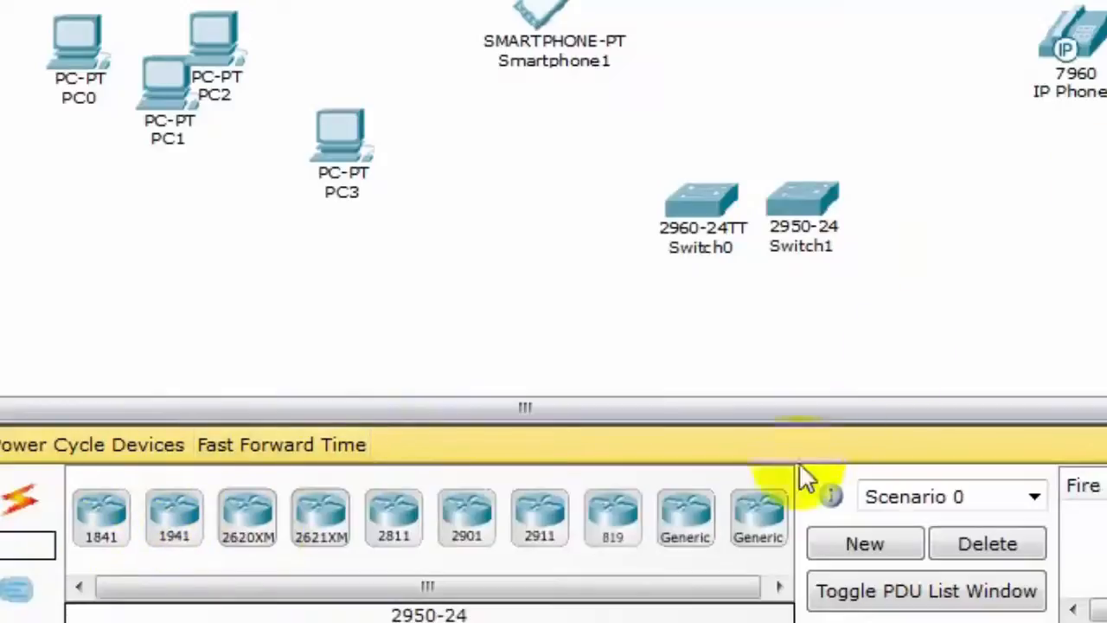
left_click_drag(640, 585, 777, 581)
left_click_drag(630, 522, 1087, 298)
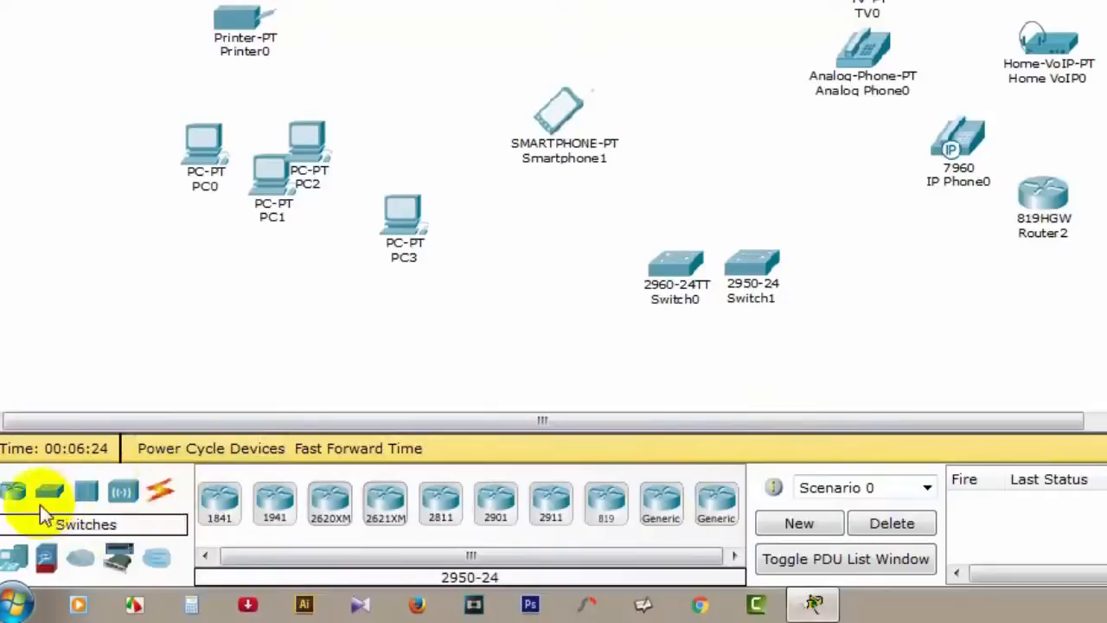
Step: Add a cell tower from the wireless devices near the smartphones and move it up, farther away from them
left_click(95, 493)
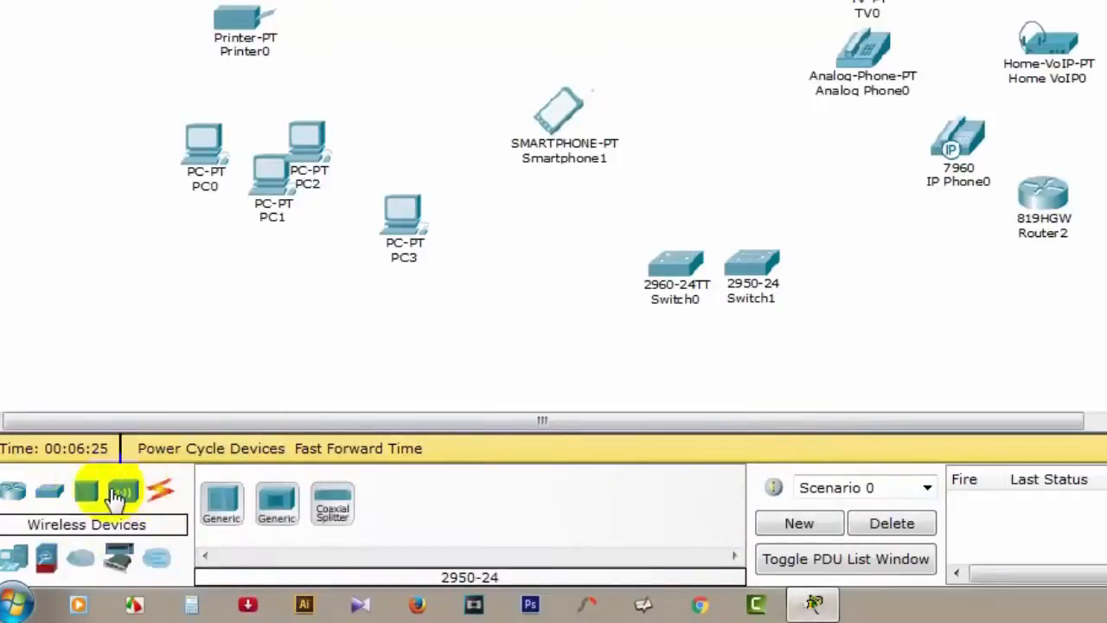
left_click(122, 493)
left_click_drag(442, 514, 744, 21)
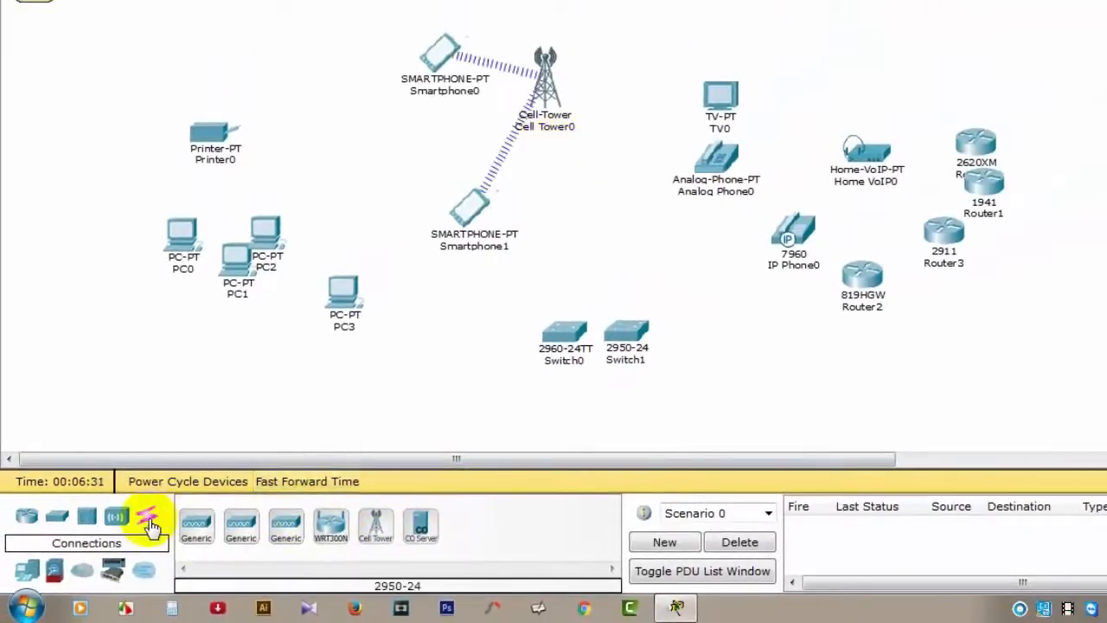
left_click_drag(541, 83, 607, 39)
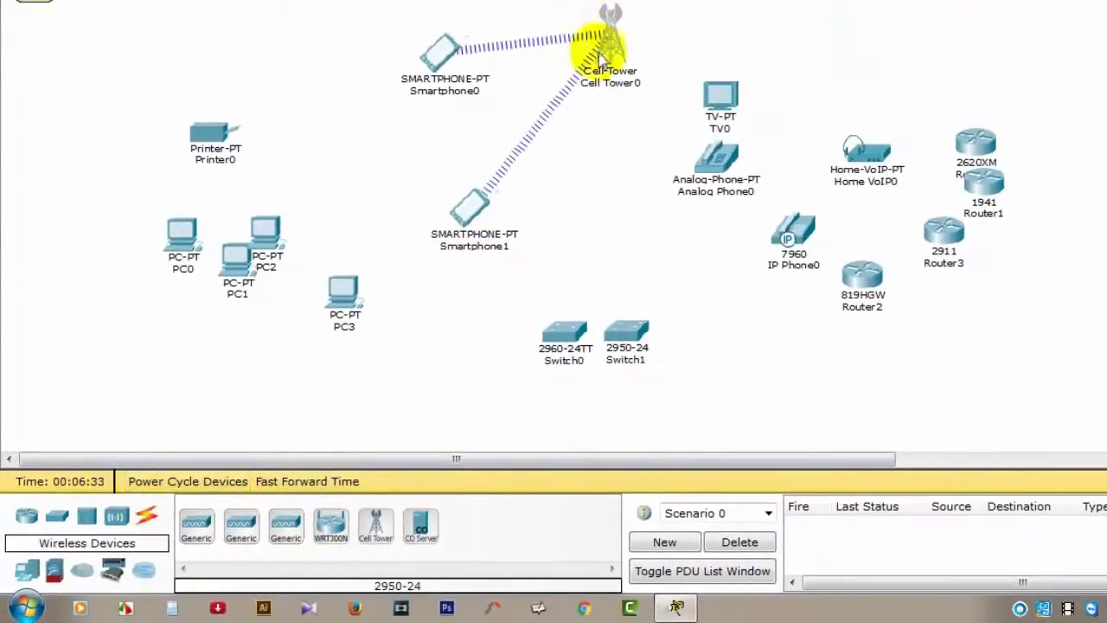
Step: Try area selection on the placed devices, including the printer and four PCs together, and clear the selection
left_click_drag(132, 65, 1079, 359)
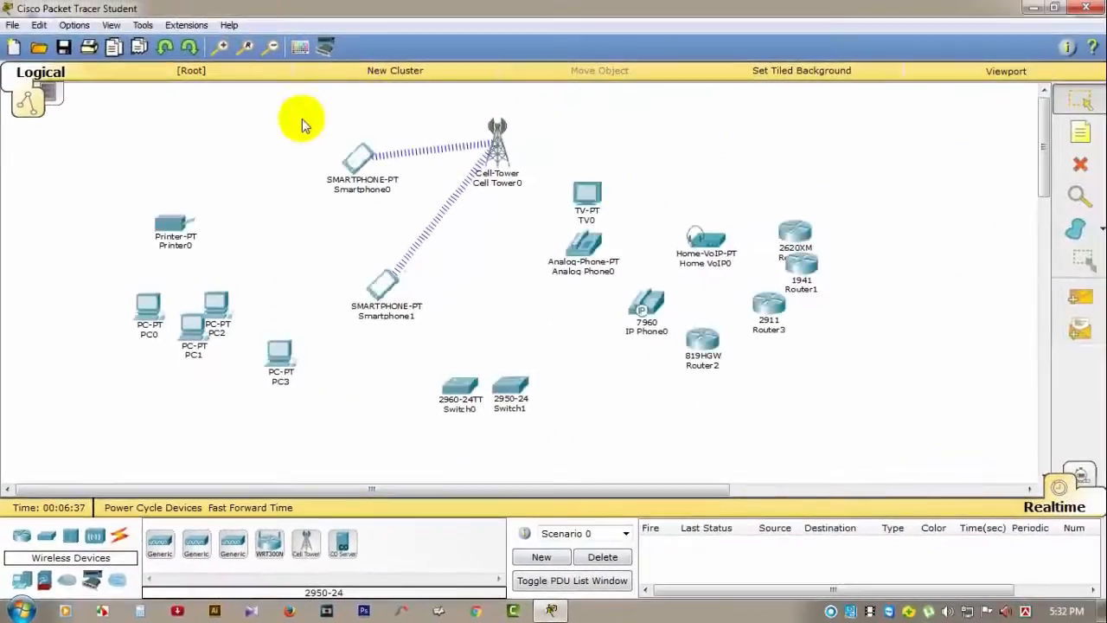
left_click_drag(64, 170, 52, 246)
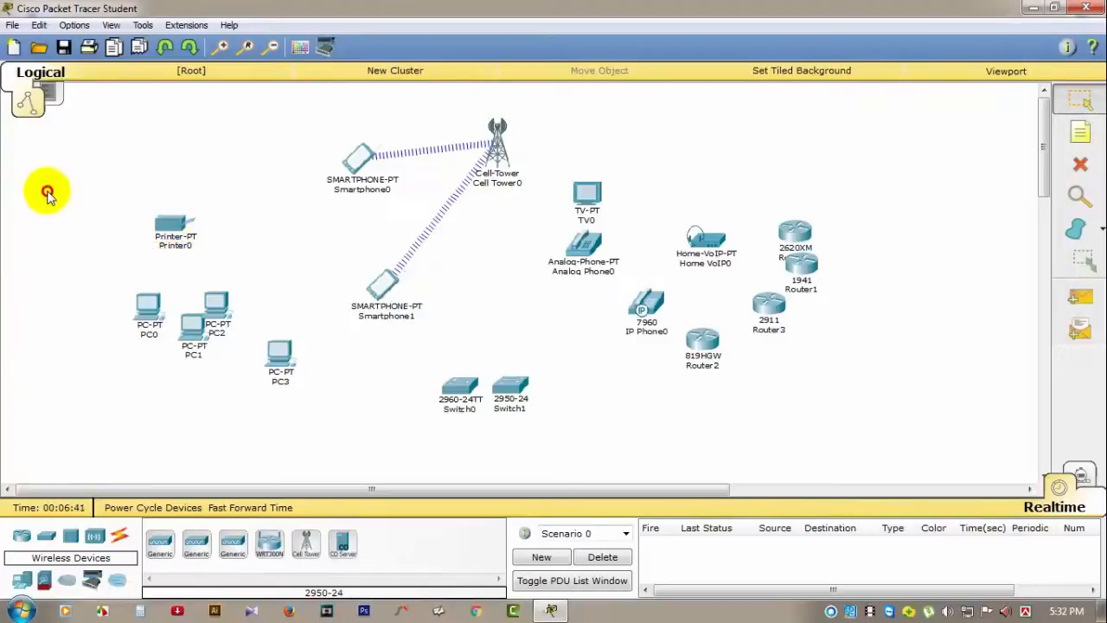
left_click_drag(47, 192, 311, 434)
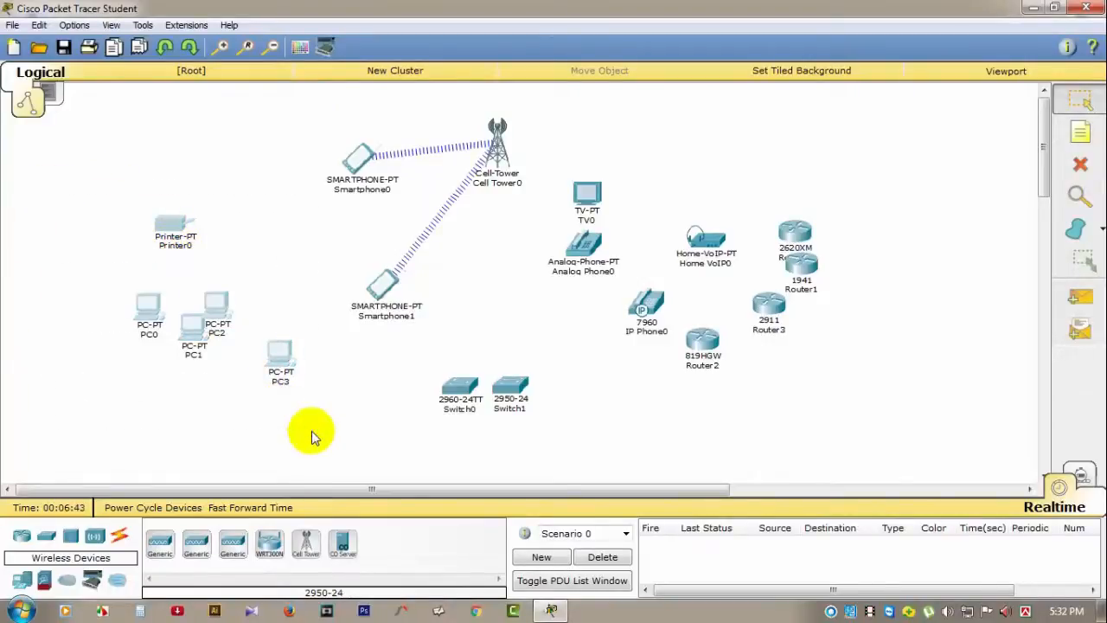
left_click(310, 431)
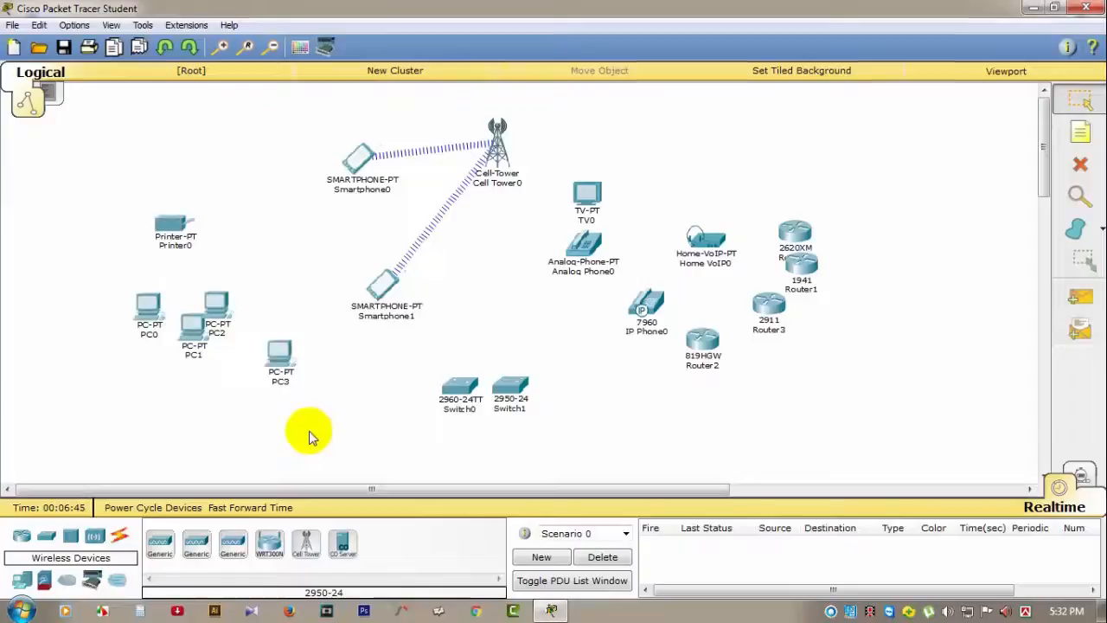
left_click(461, 388)
left_click(803, 105)
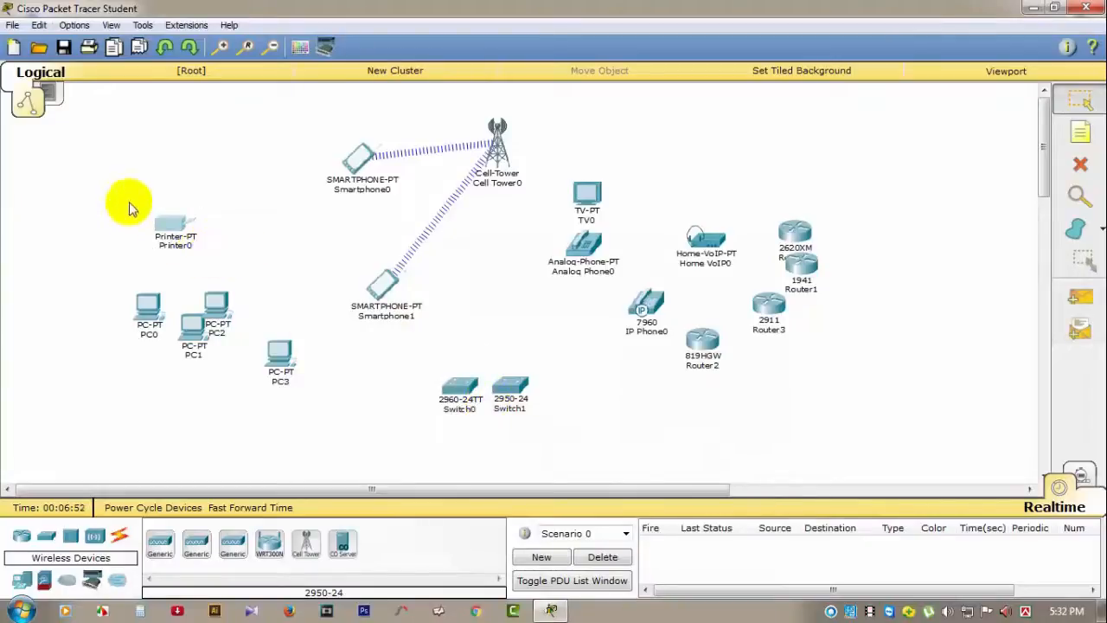
Step: Select only the printer with a selection rectangle and delete it from the workspace
left_click_drag(129, 202, 212, 252)
left_click_drag(101, 197, 208, 264)
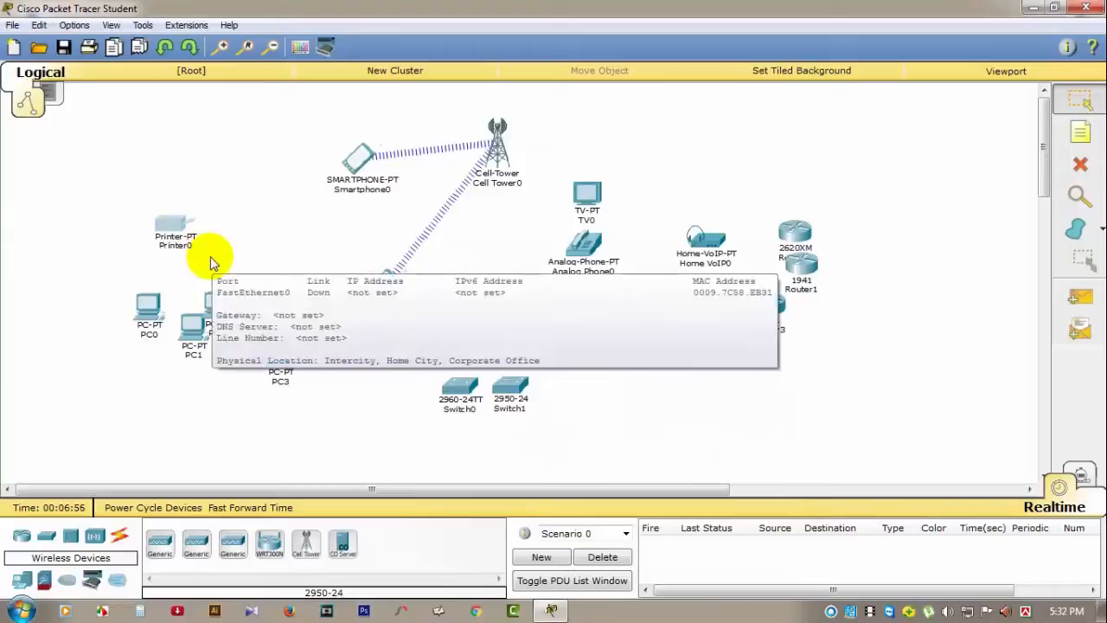
key("Delete")
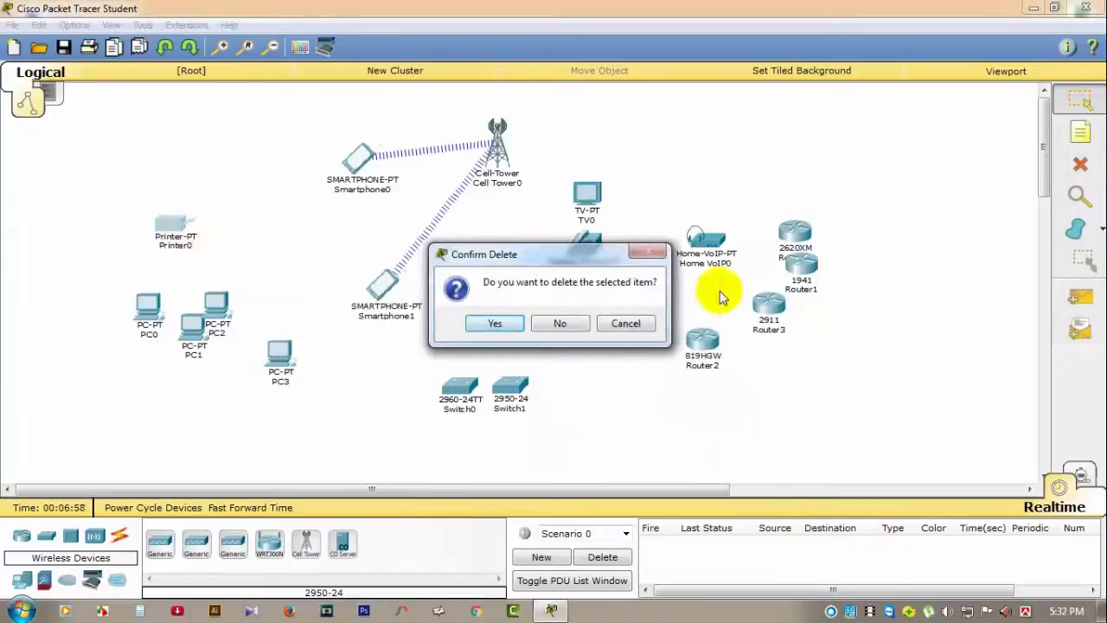
left_click(496, 327)
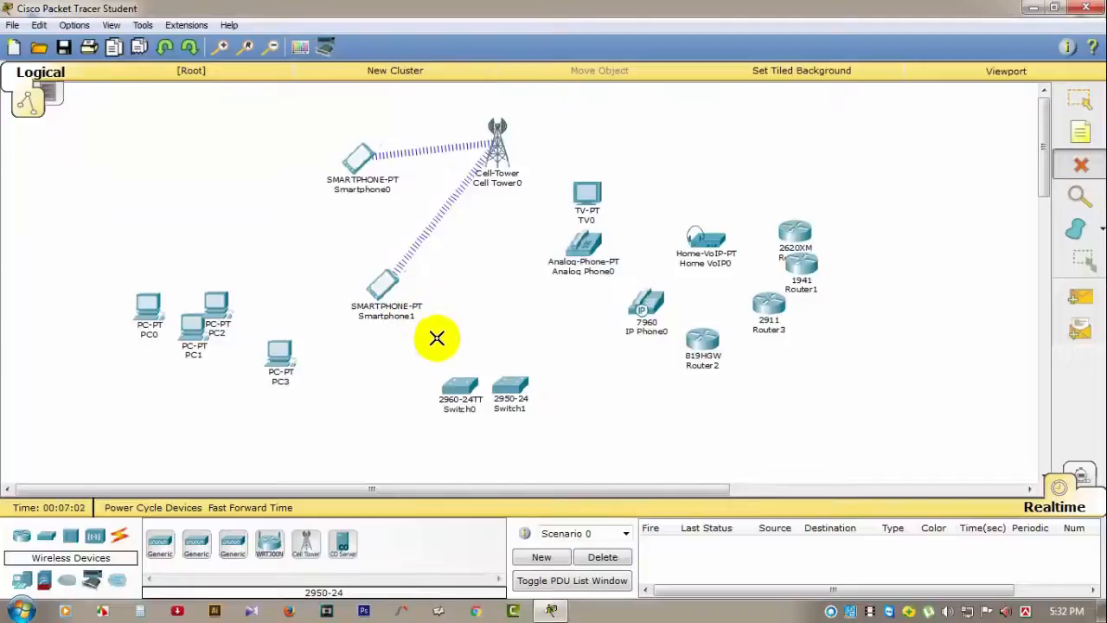
Step: Delete the 819HGW router, the 7960 IP phone, the analog phone and the TV with the Delete tool
mouse_move(438, 336)
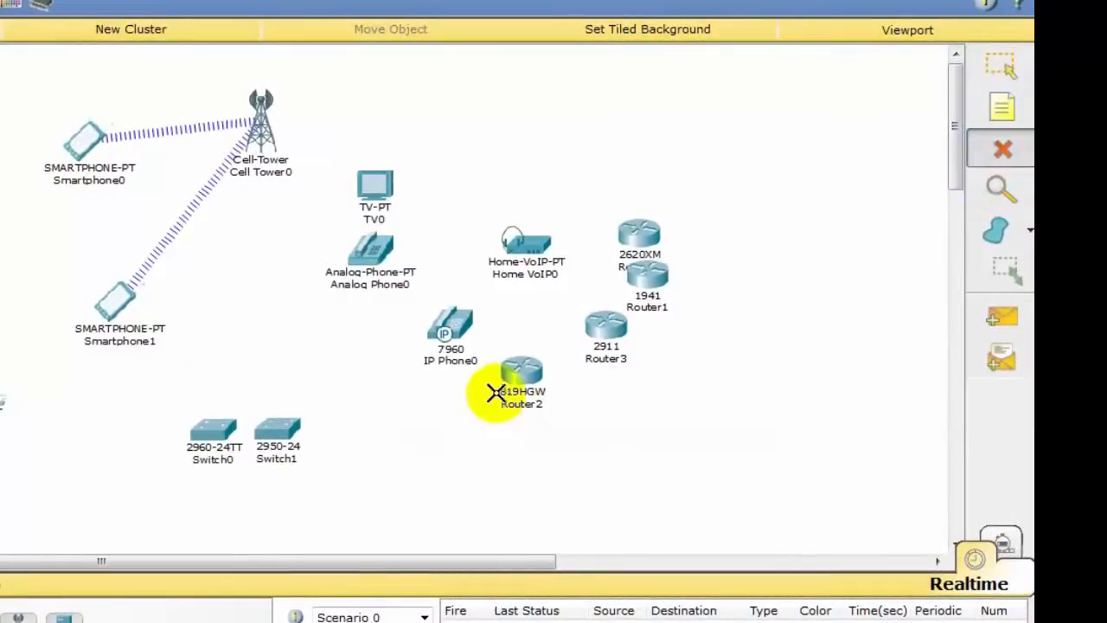
left_click(519, 373)
left_click(452, 329)
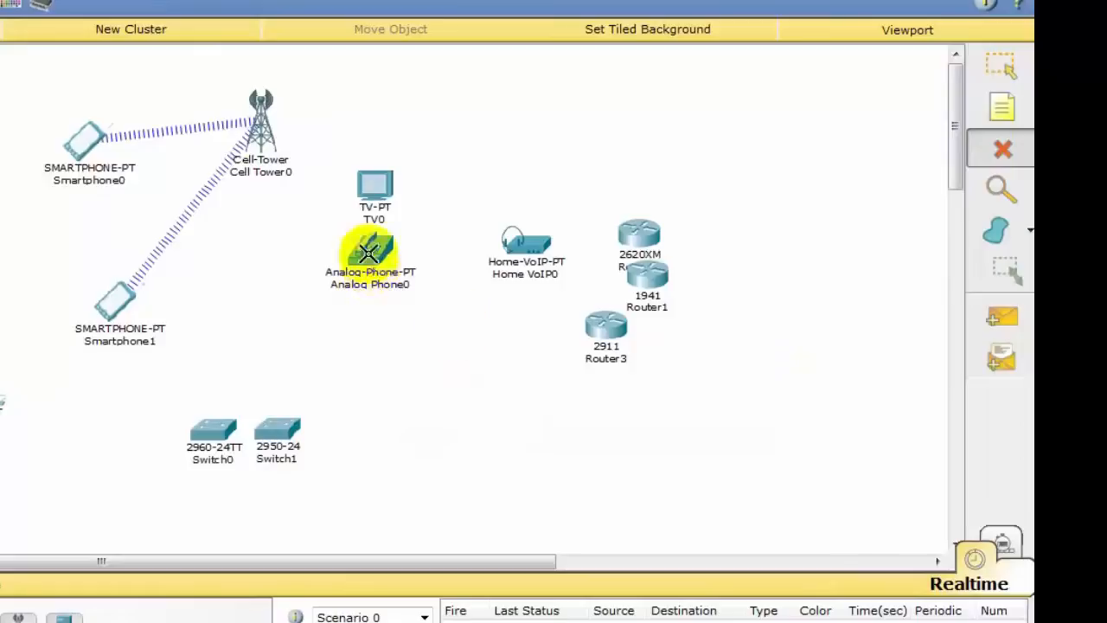
left_click(369, 252)
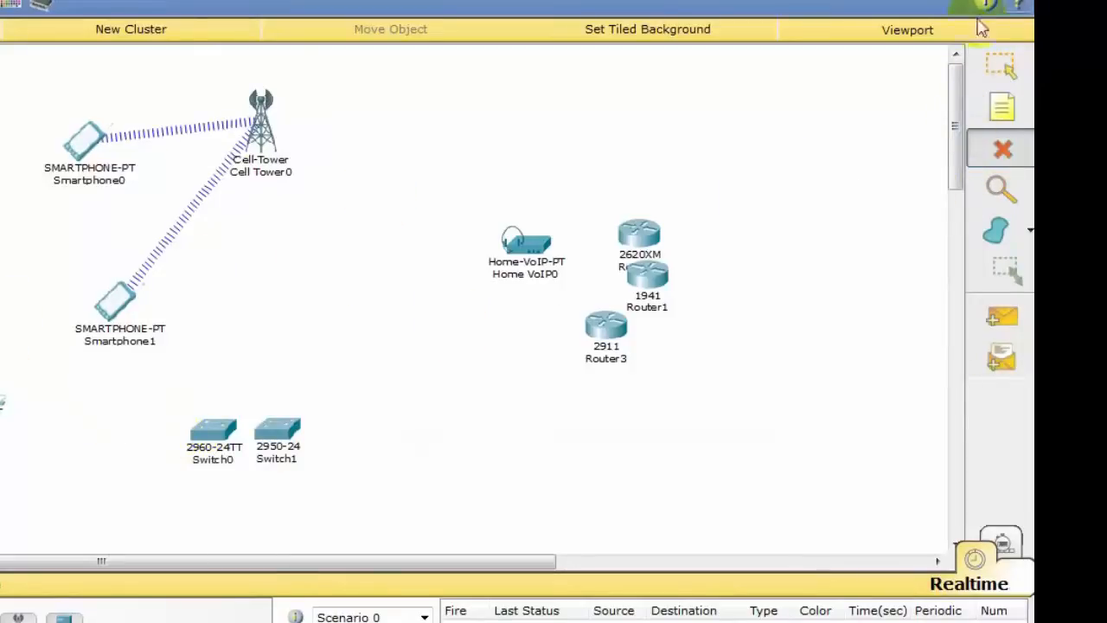
Step: Move PC0 up slightly, select all the remaining devices with one selection rectangle and delete them, then return to the Select tool
left_click(1025, 68)
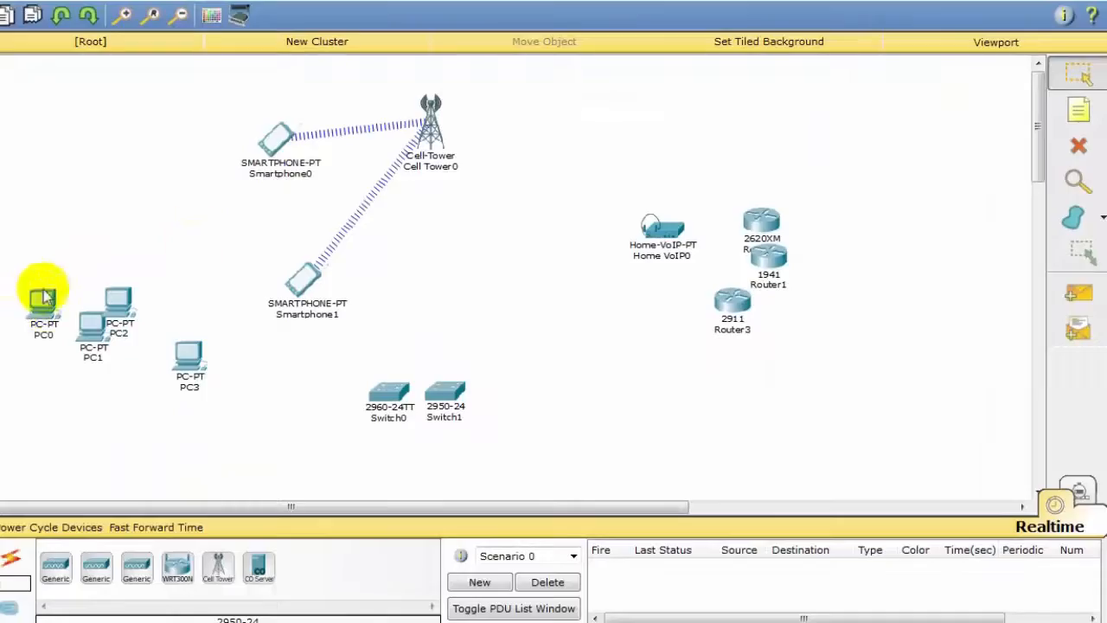
left_click_drag(40, 299, 37, 230)
left_click_drag(97, 345, 861, 436)
left_click_drag(8, 112, 874, 424)
left_click(1079, 154)
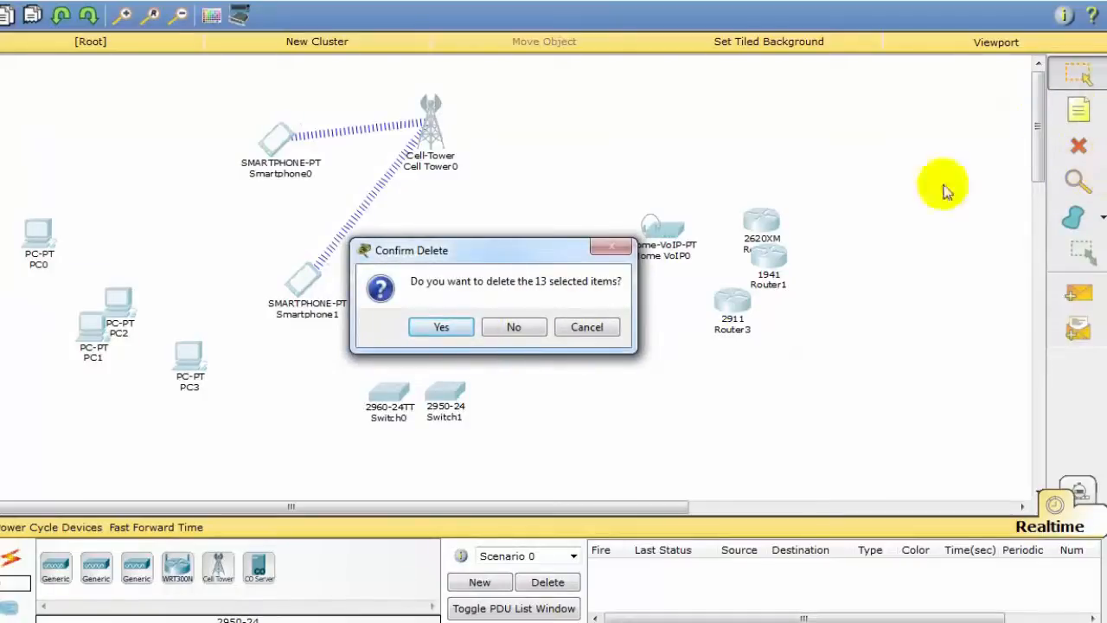
left_click(463, 330)
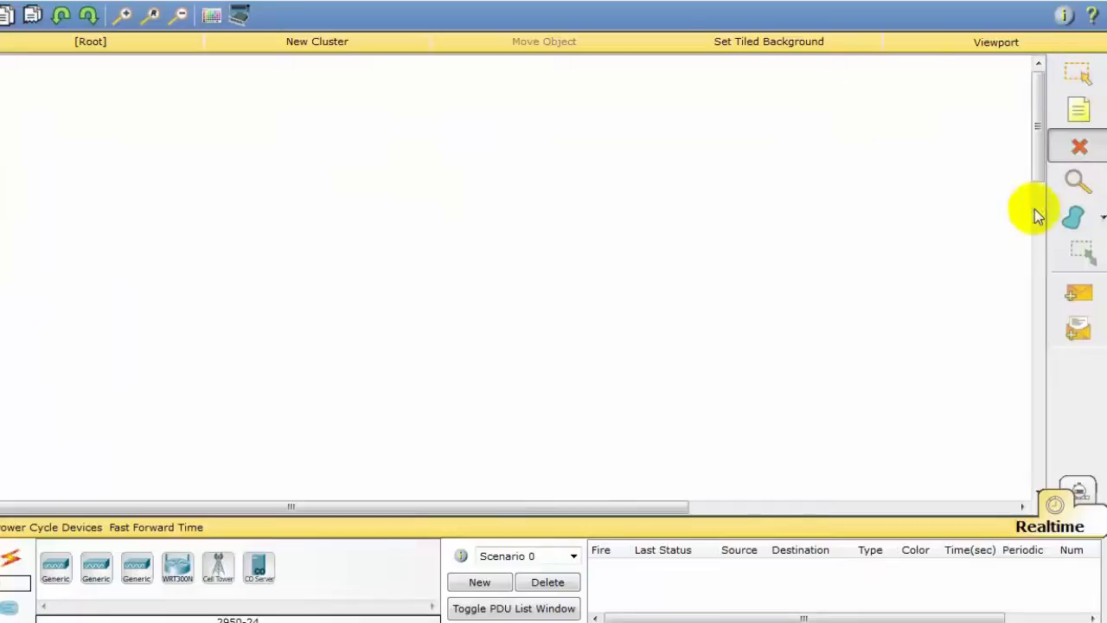
left_click(1087, 78)
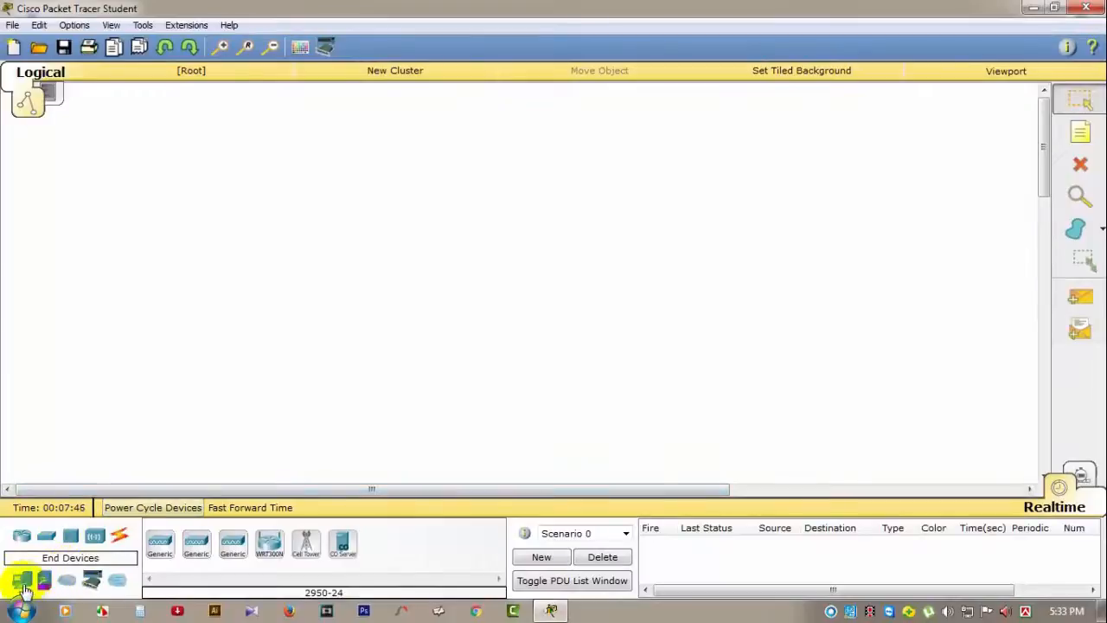
Step: Place a generic PC and a generic laptop from the end devices on the empty workspace
left_click(25, 584)
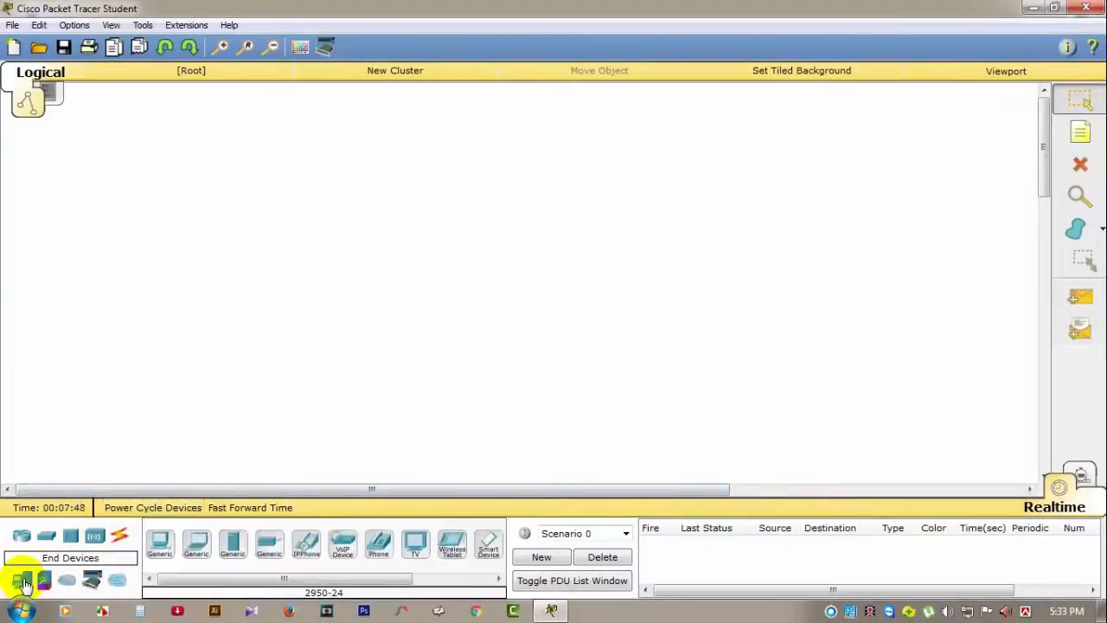
left_click(165, 550)
left_click(232, 378)
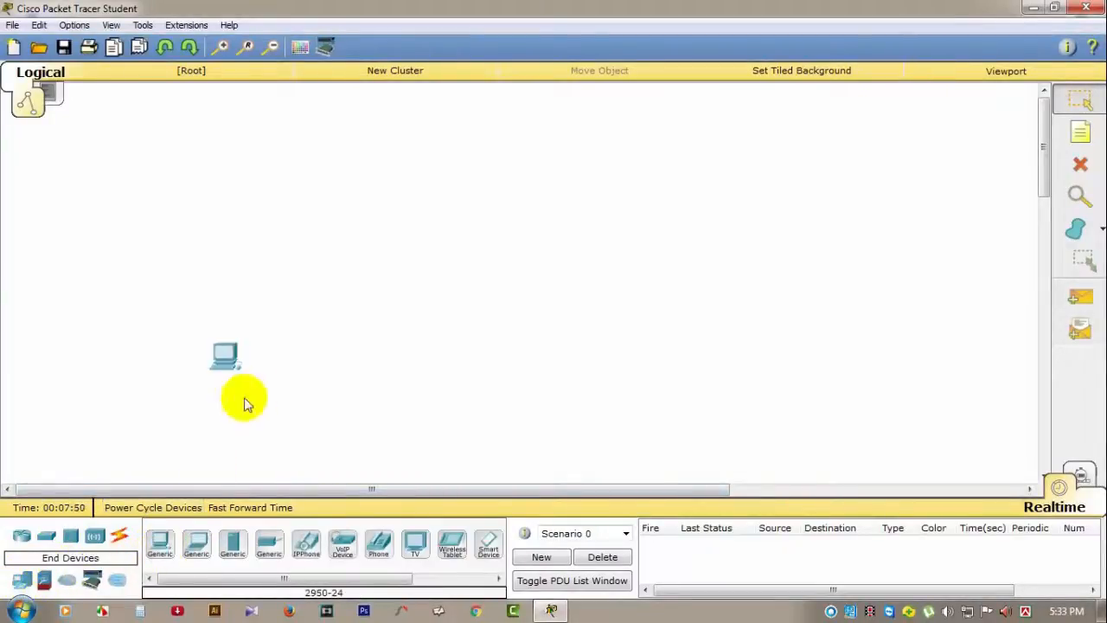
left_click(196, 545)
left_click(507, 285)
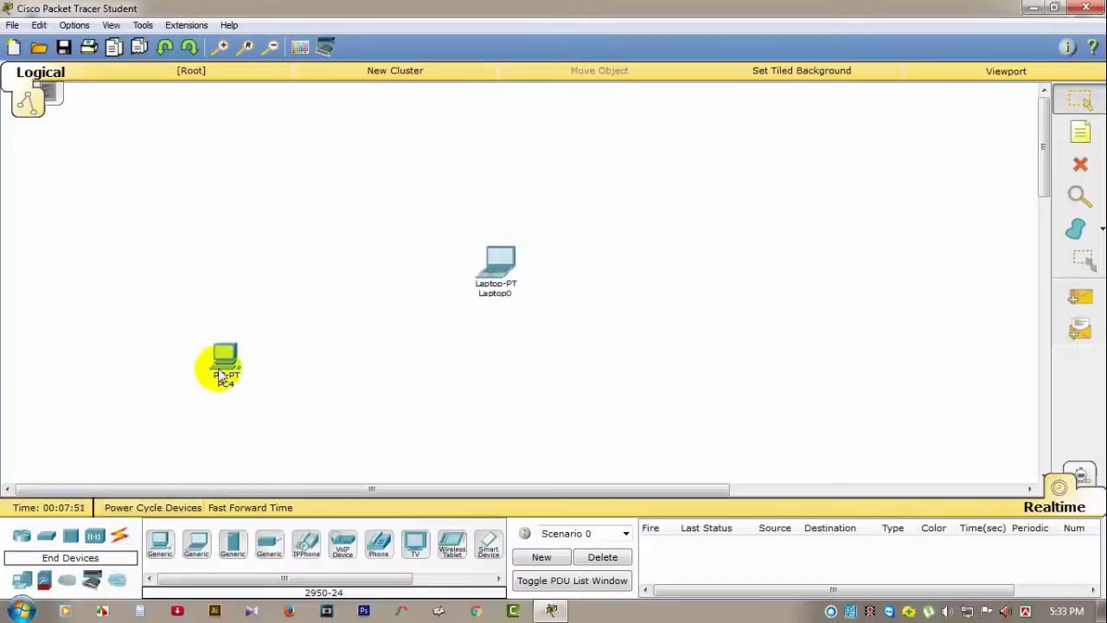
Step: Rearrange the PC and the laptop so they stand level with each other, with a wide gap between them
left_click_drag(218, 366, 270, 223)
left_click_drag(491, 275, 746, 228)
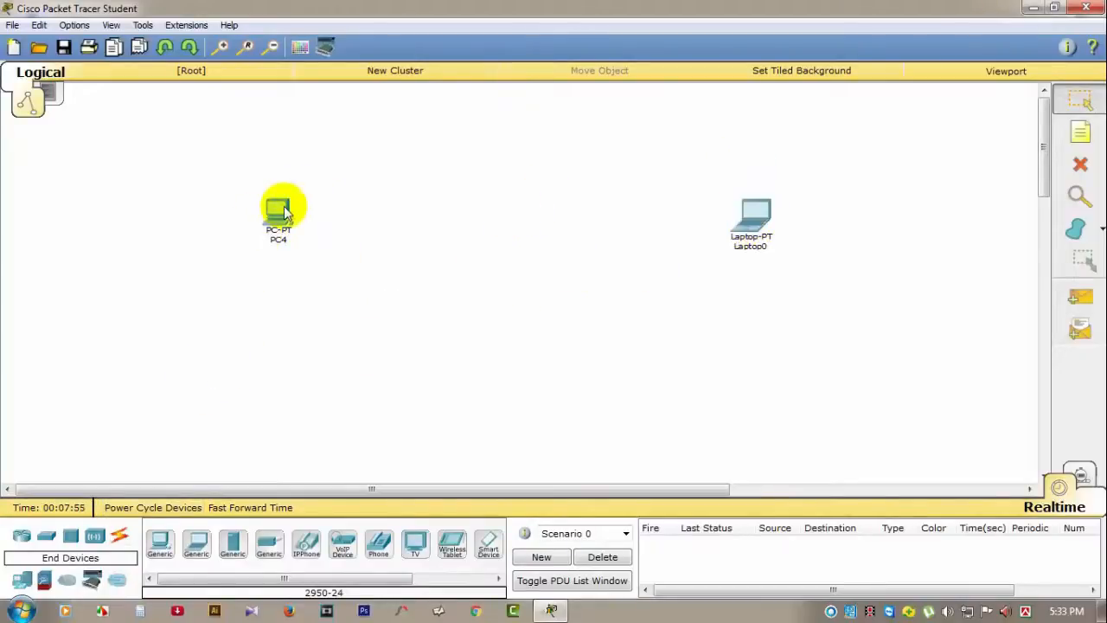
left_click_drag(279, 208, 420, 232)
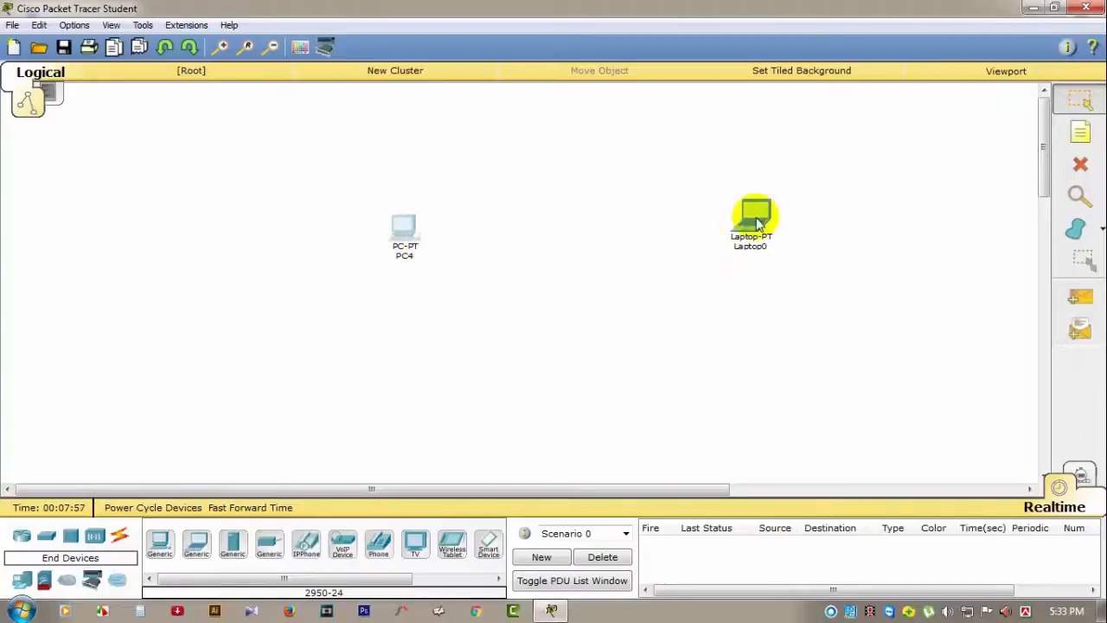
left_click_drag(753, 218, 764, 227)
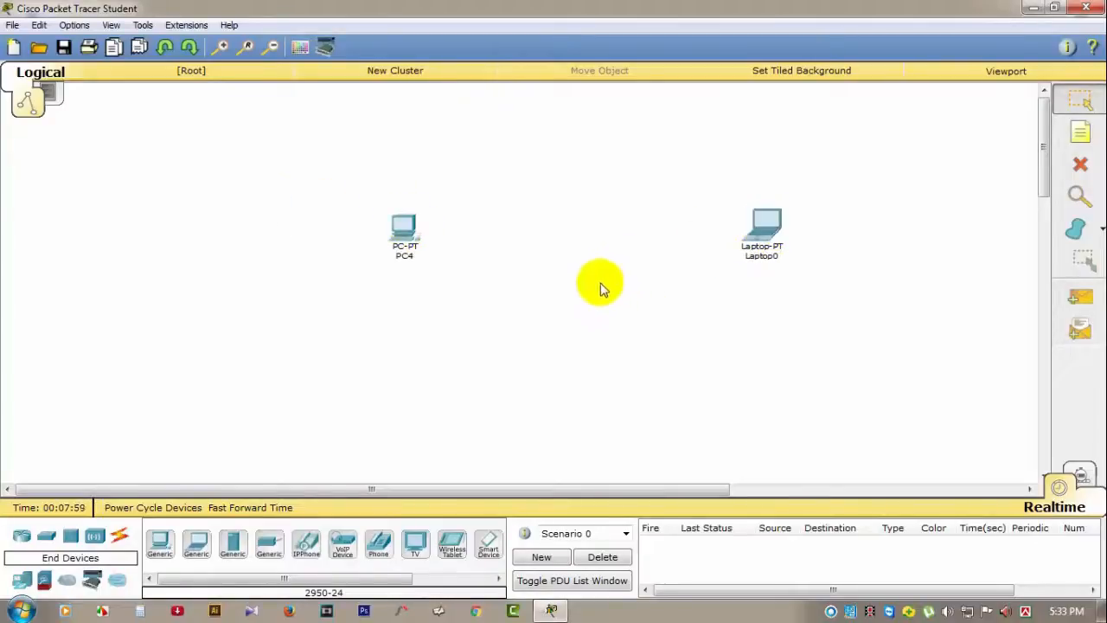
Step: Open the PC's device window and review its Physical modules, Config settings and Desktop applications
double_click(404, 249)
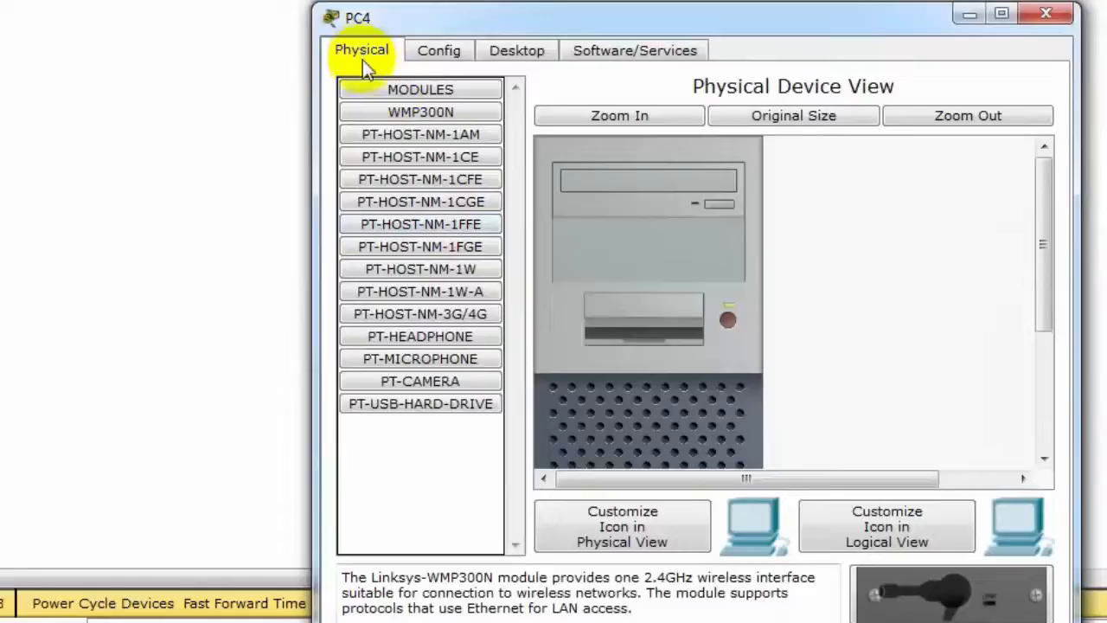
left_click(458, 56)
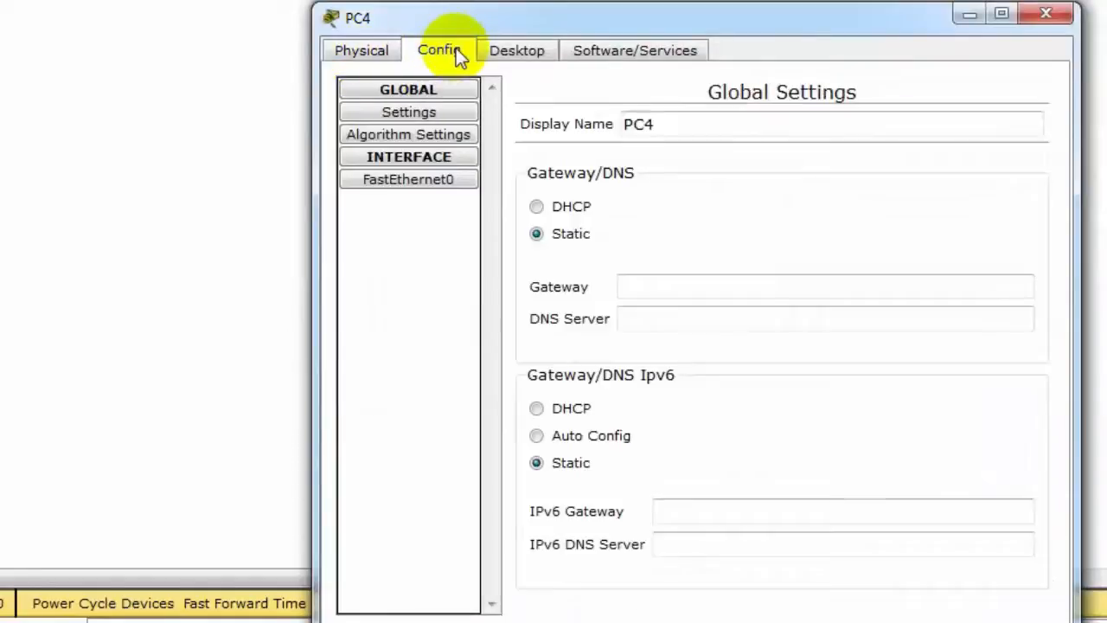
left_click(518, 57)
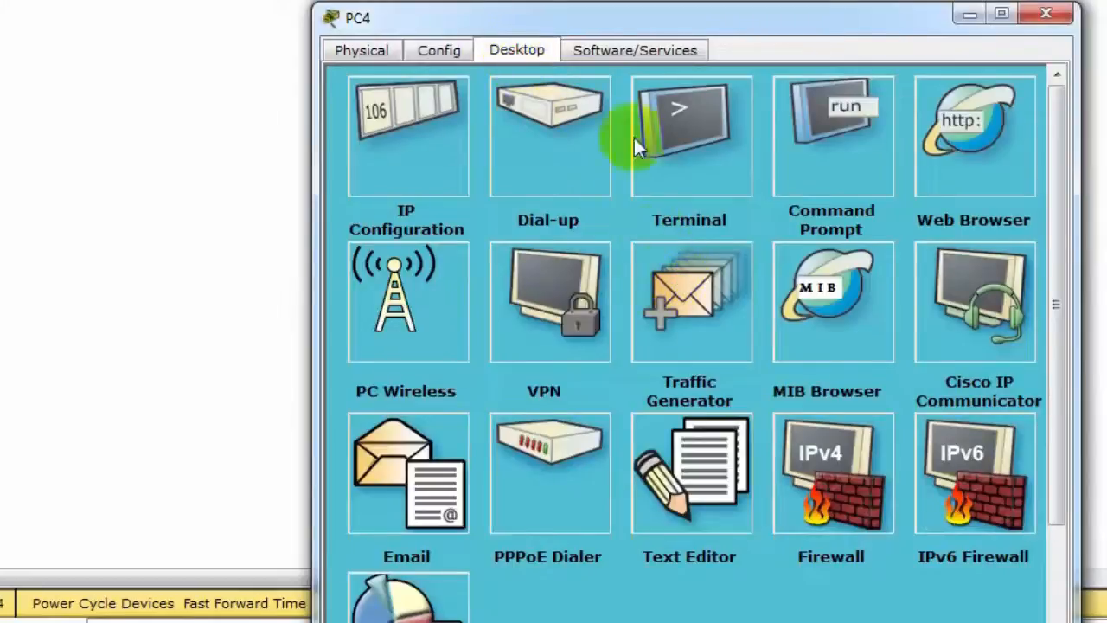
Step: Install the OPERATING SYSTEM and MANAGEMENT software on the PC through Manage Software
left_click(659, 48)
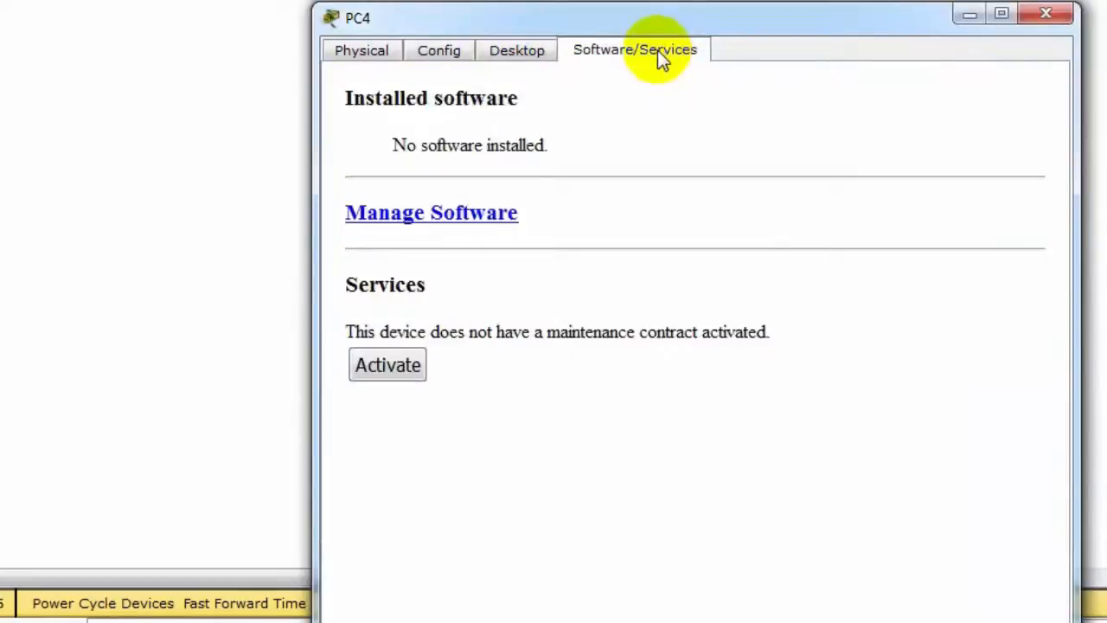
left_click(464, 230)
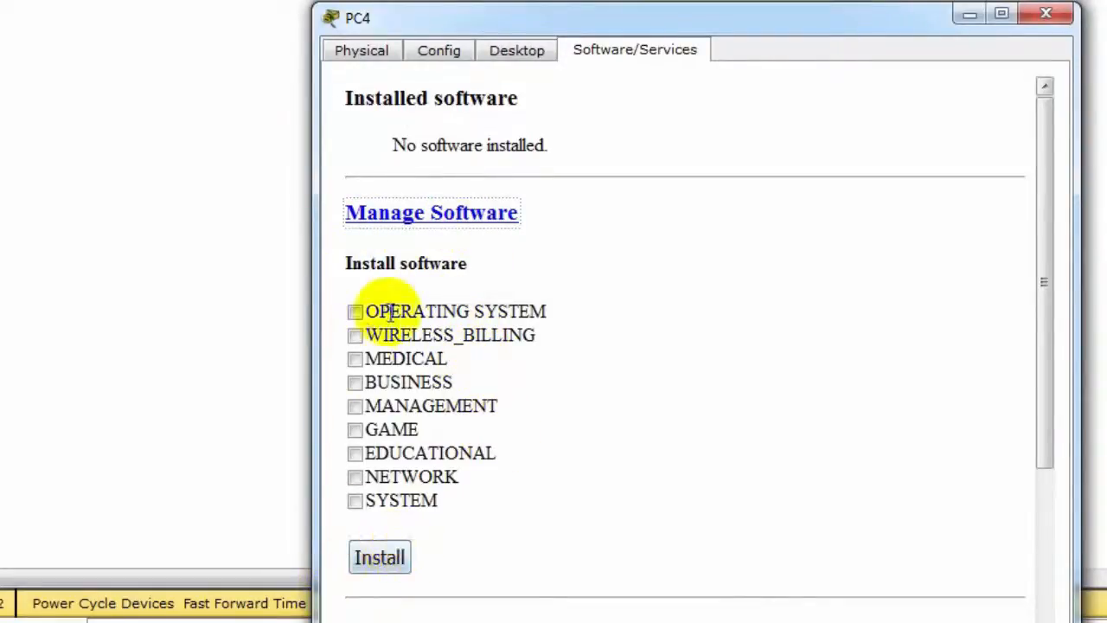
left_click(363, 325)
left_click(358, 313)
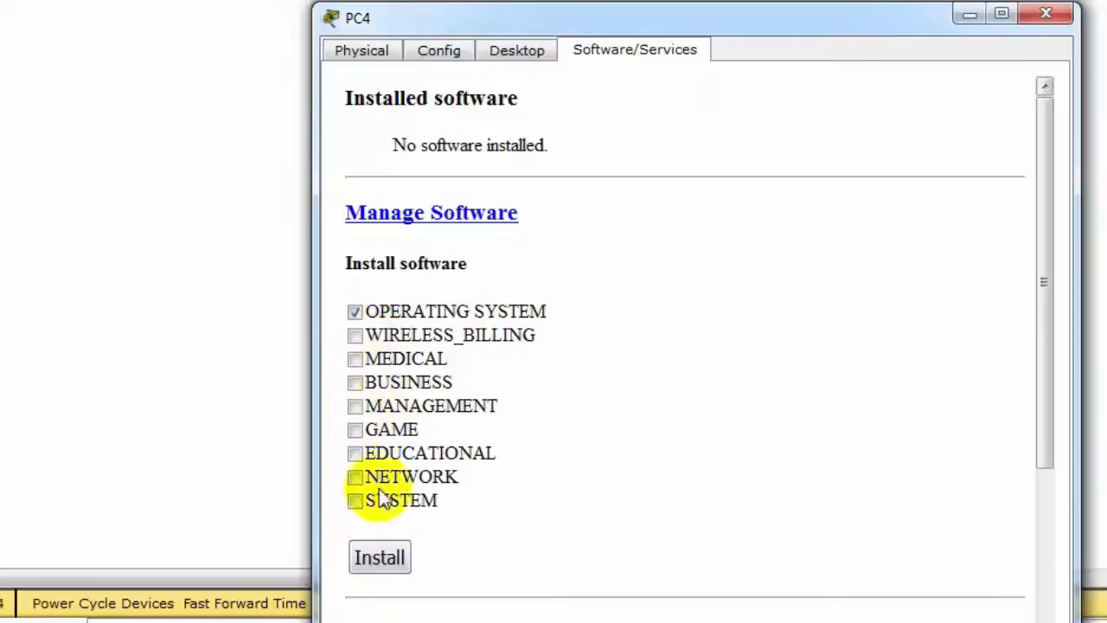
left_click(355, 406)
left_click(381, 557)
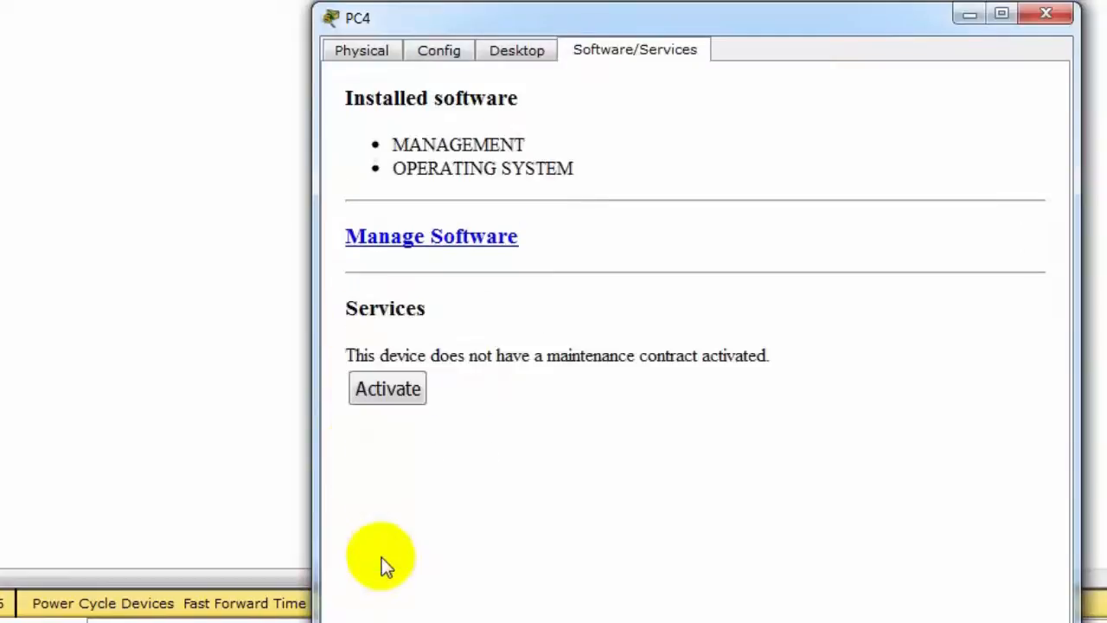
Step: Examine the IP Configuration fields among the PC's desktop applications and close them without entering an address
left_click(515, 53)
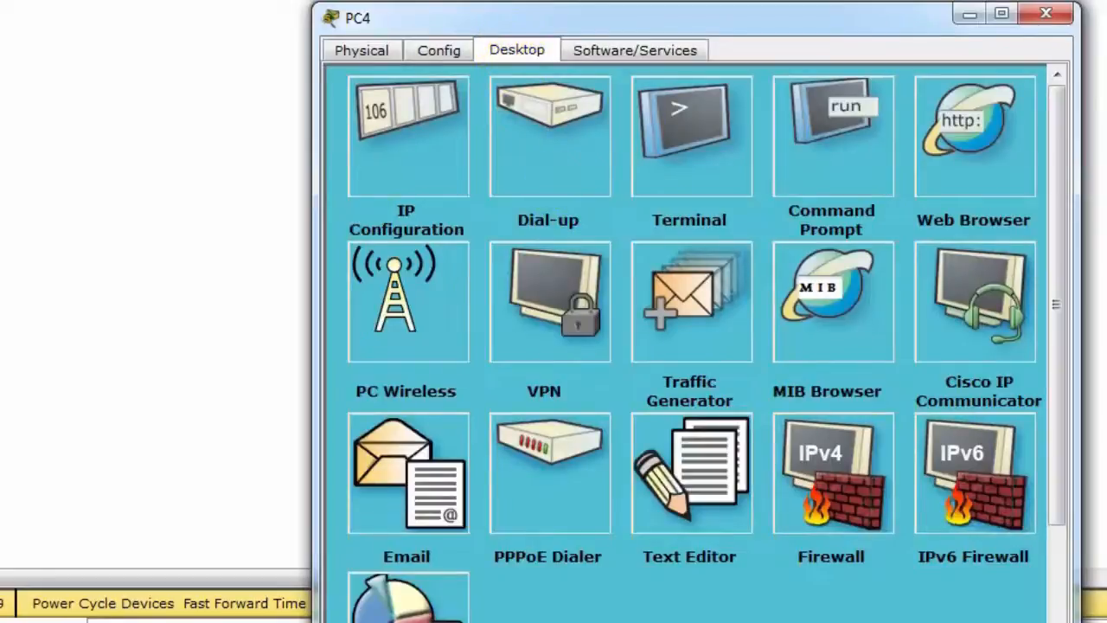
left_click(439, 159)
left_click(997, 100)
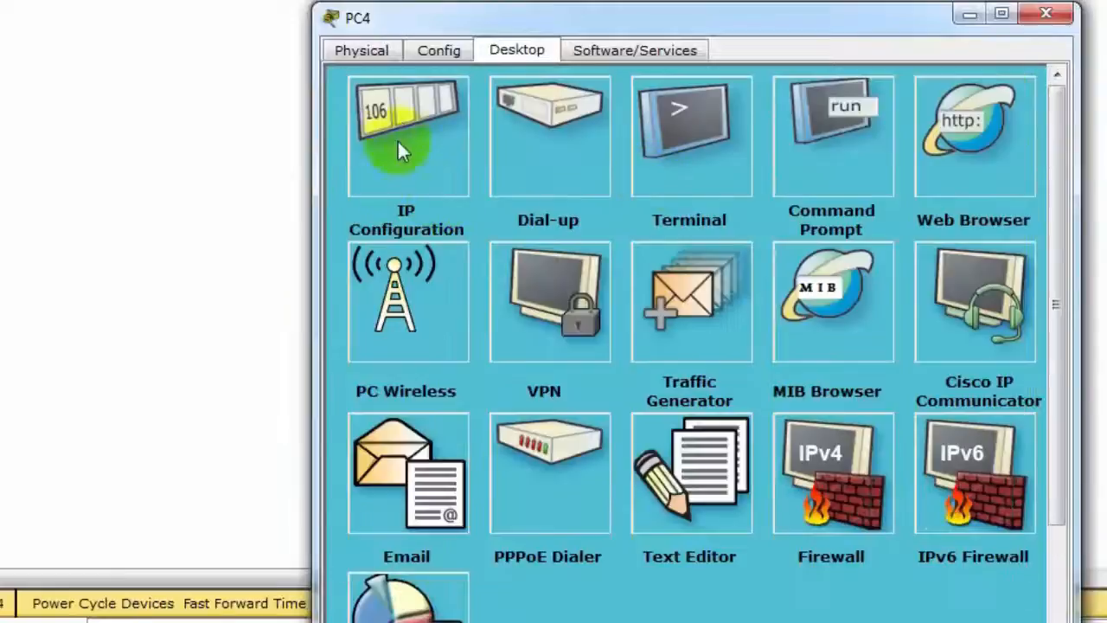
left_click(406, 121)
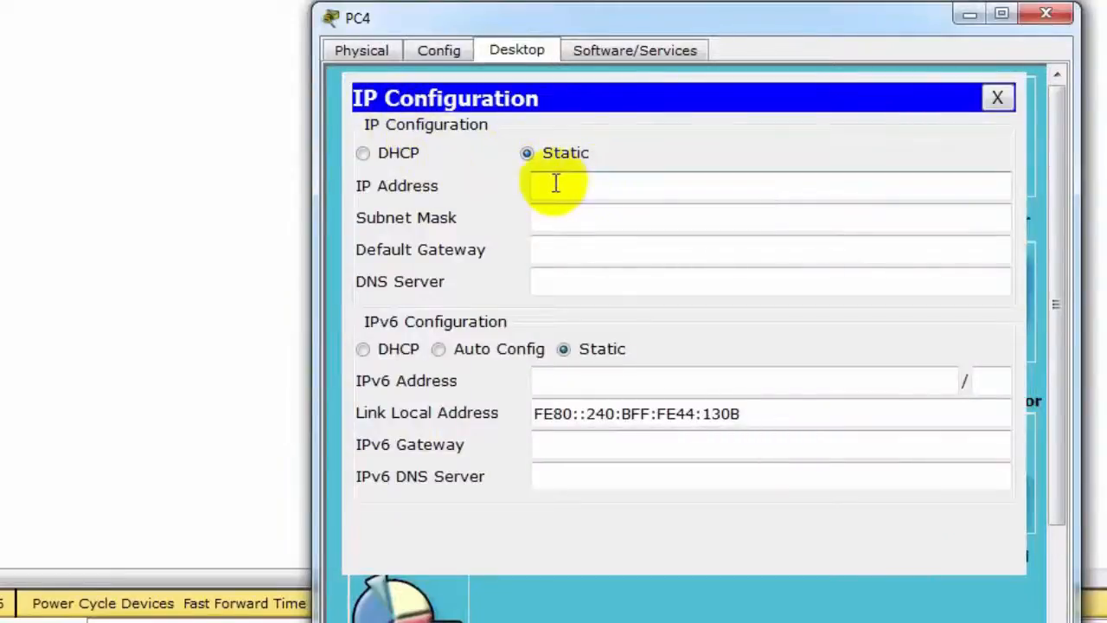
left_click(580, 216)
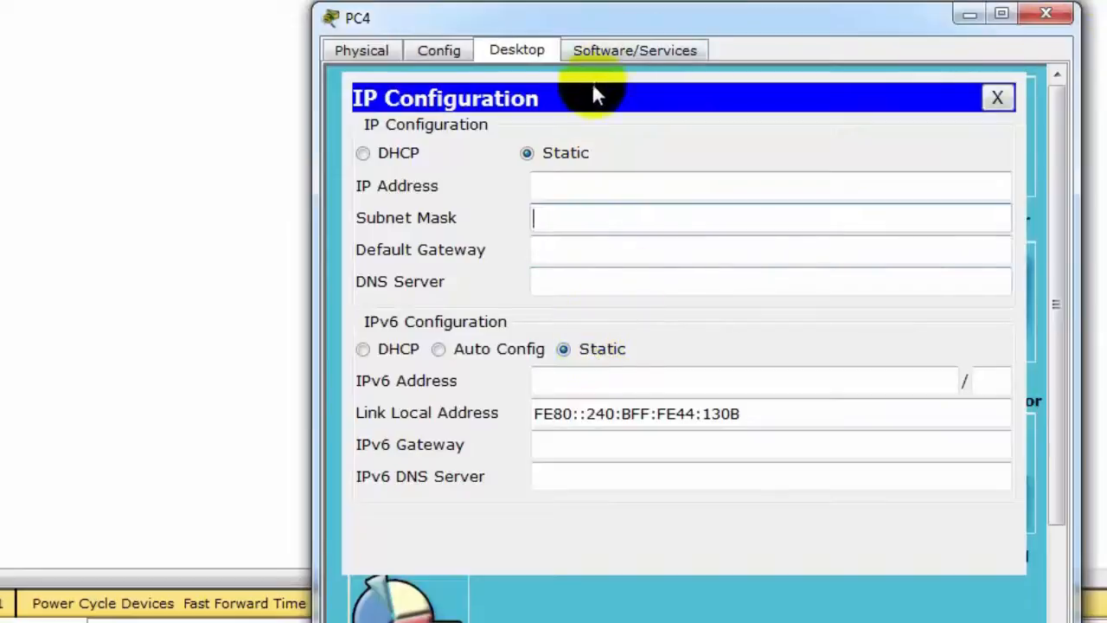
left_click(997, 97)
Step: Examine the PC's Dial-up, Terminal and Command Prompt applications, closing each one after viewing it
left_click(566, 154)
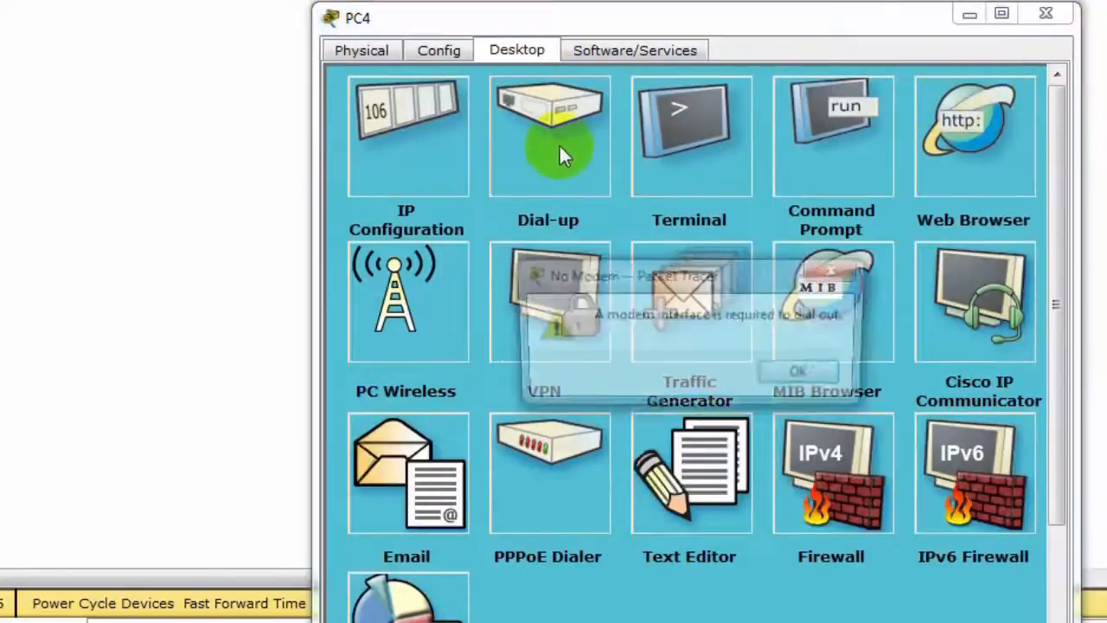
left_click(839, 275)
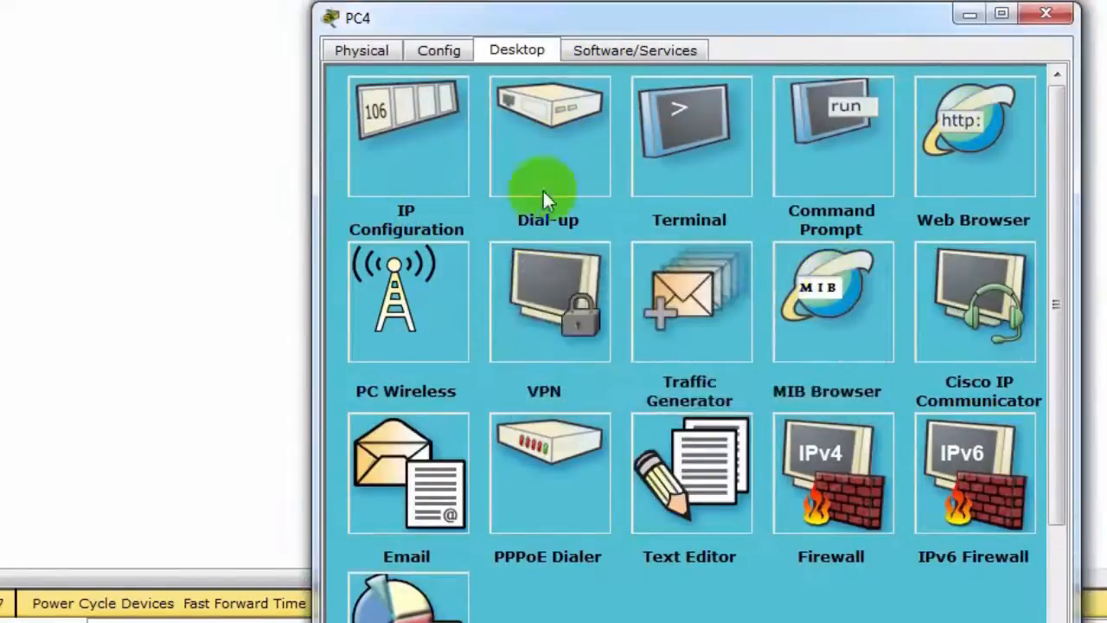
left_click(722, 152)
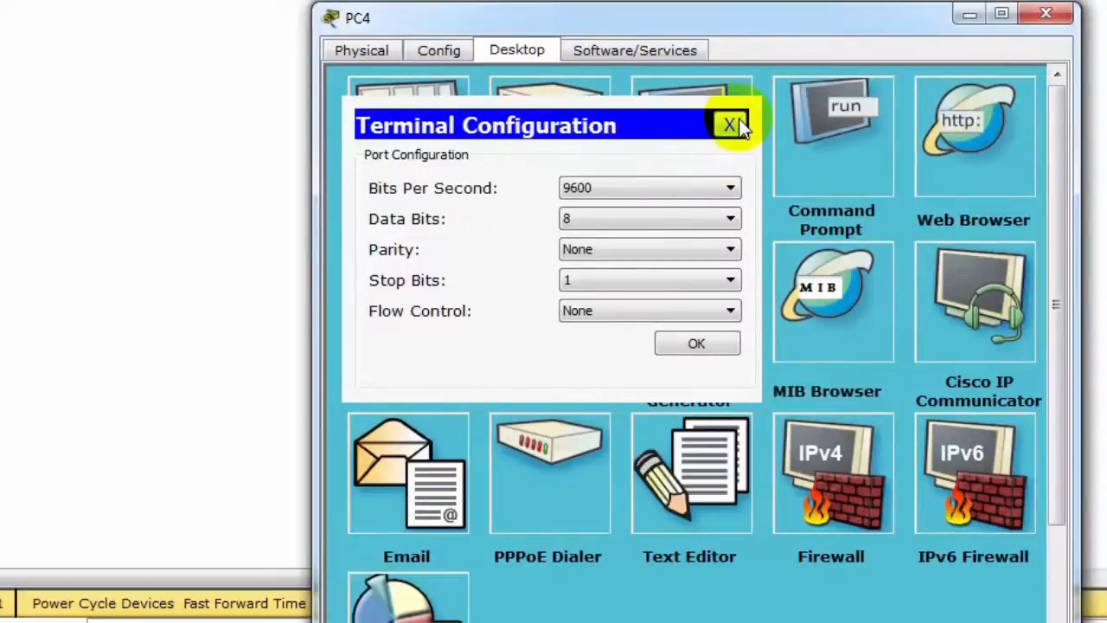
left_click(731, 126)
left_click(855, 134)
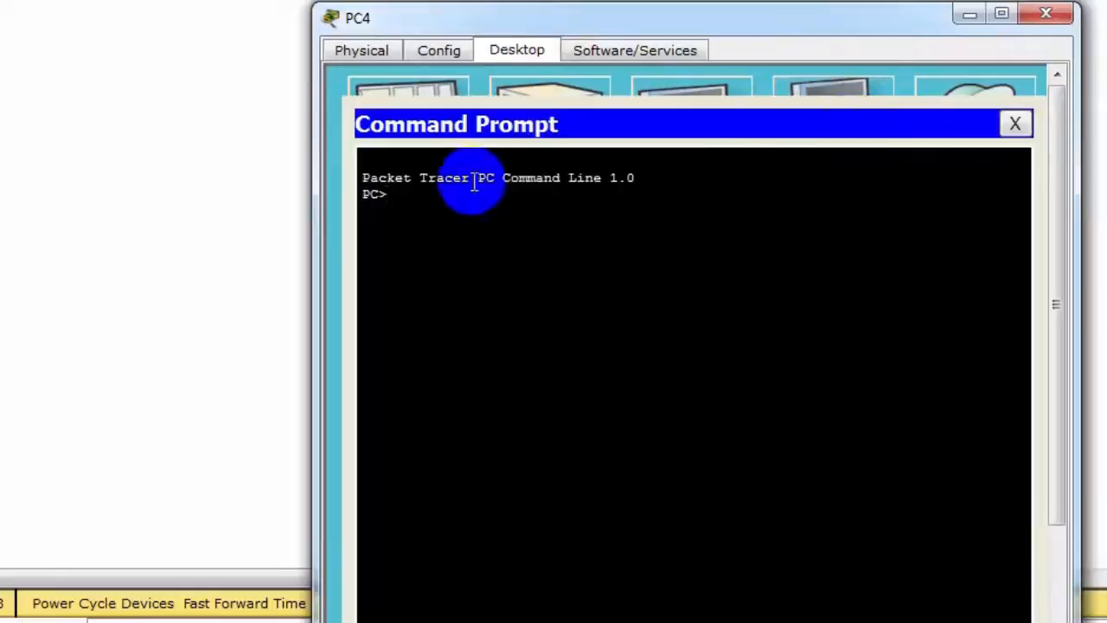
left_click(1010, 129)
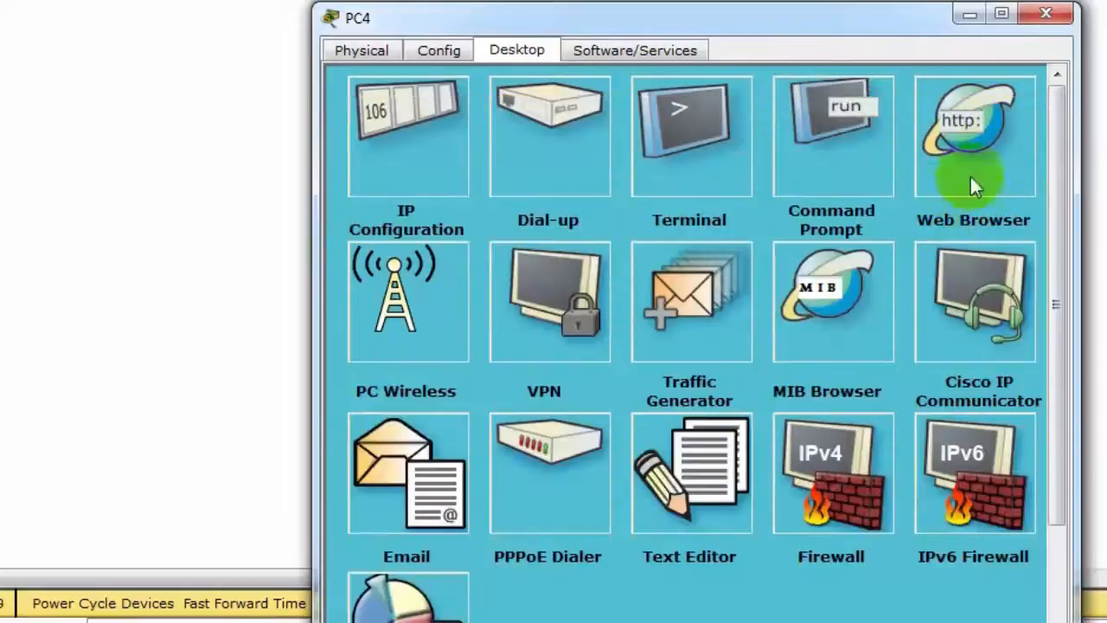
Step: Examine the PC's Web Browser and VPN Configuration applications, closing each one after viewing it
left_click(975, 139)
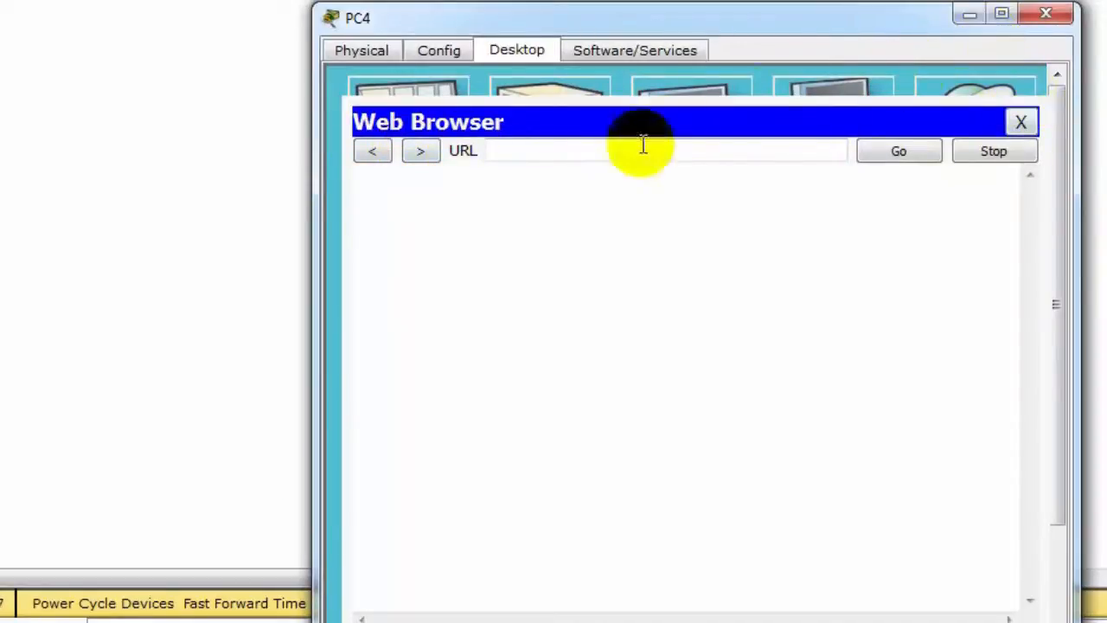
left_click(1019, 122)
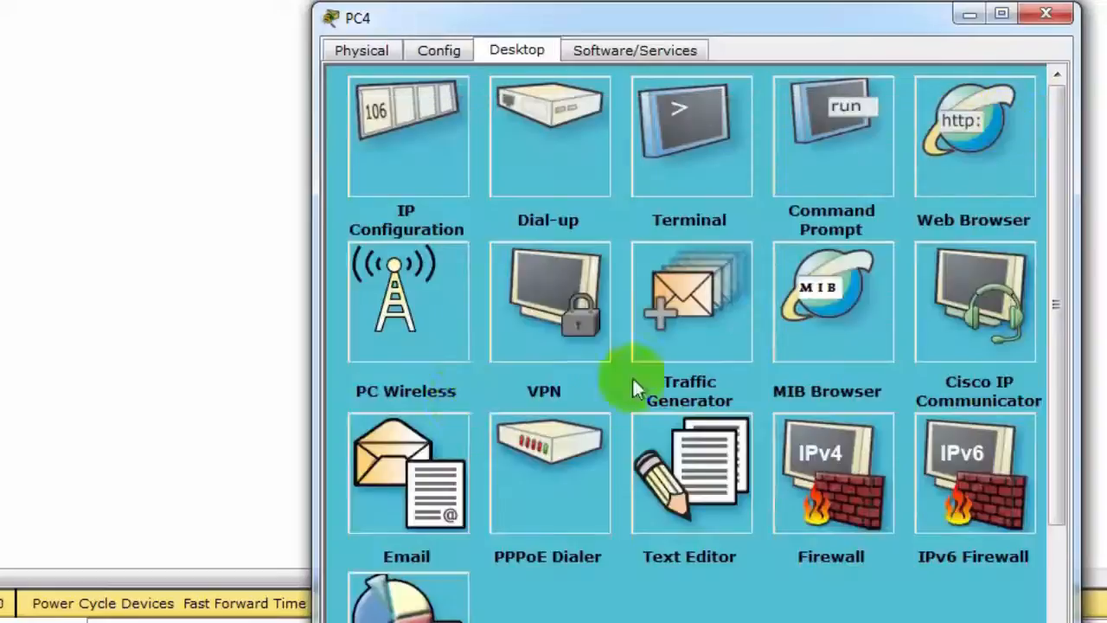
left_click(545, 303)
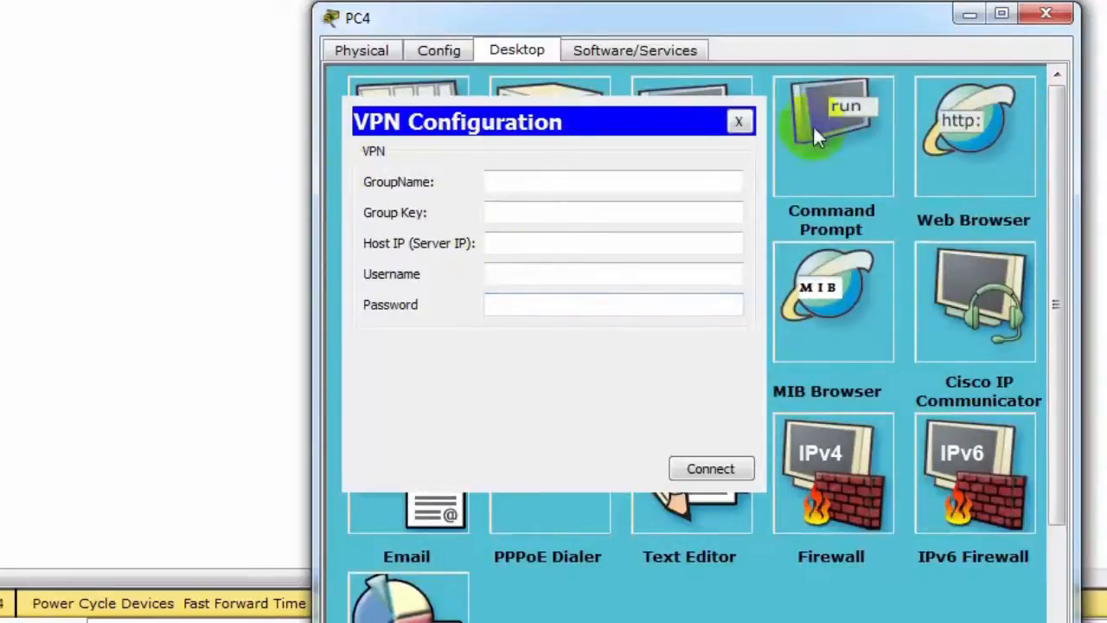
left_click(740, 122)
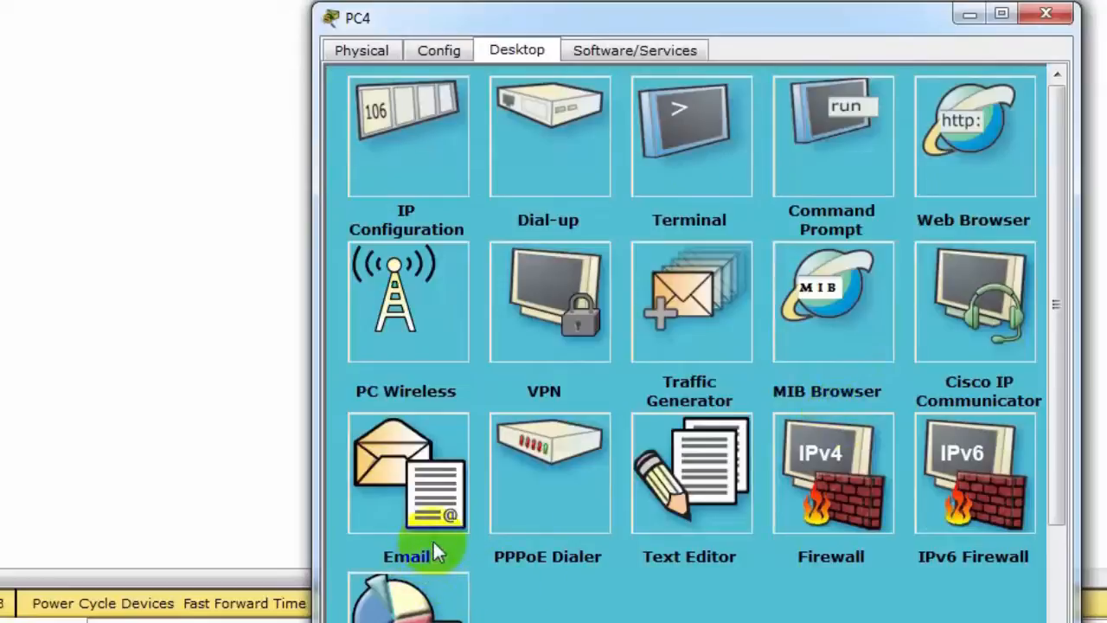
Step: Examine the PC's Email application with its mail configuration and the PPPoE Dialer, closing both without entering anything
scroll(435, 550, "down", 3)
left_click(384, 342)
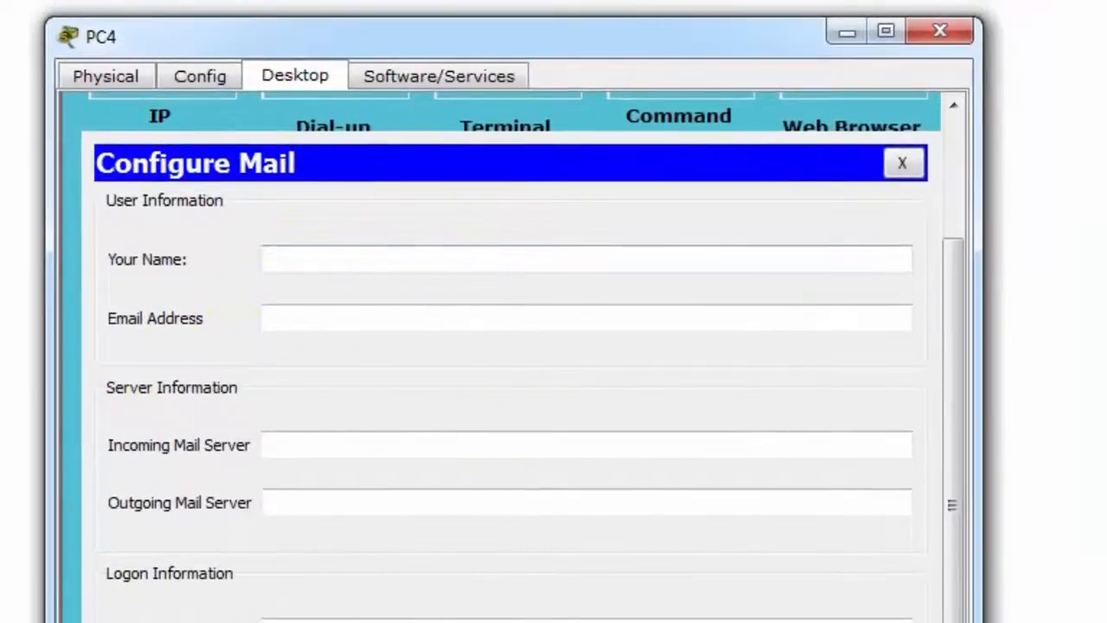
left_click(907, 164)
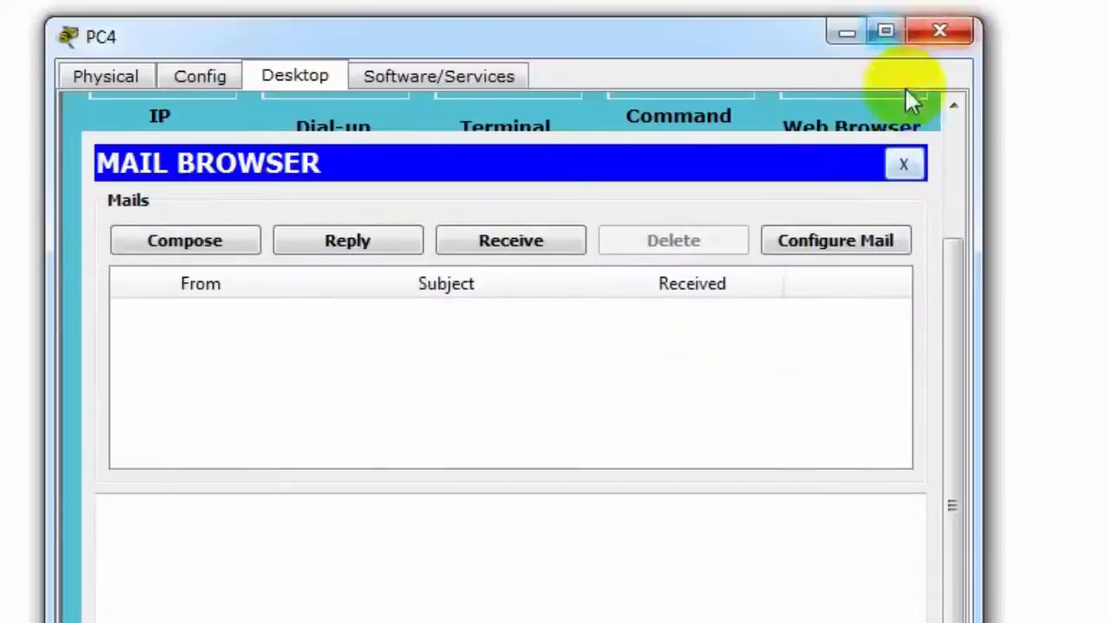
left_click(905, 165)
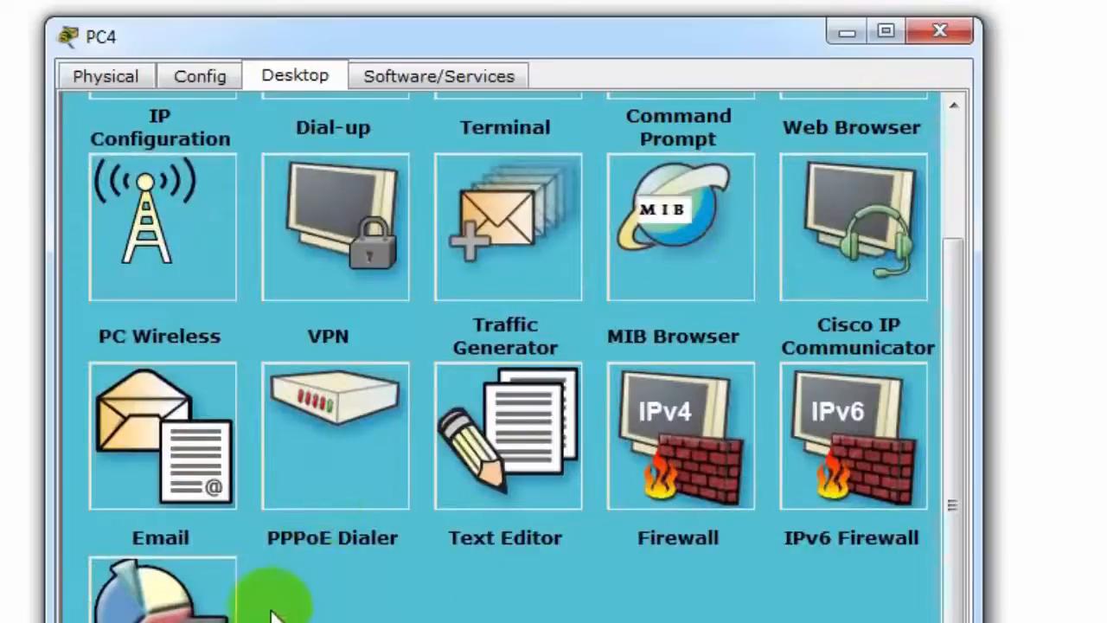
left_click(335, 418)
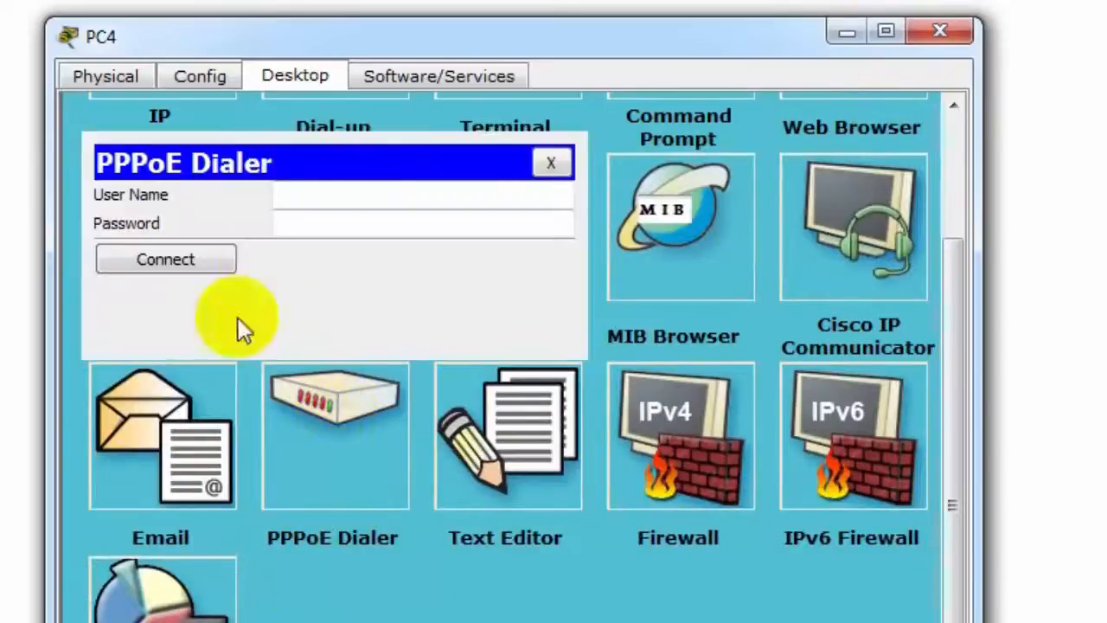
left_click(553, 163)
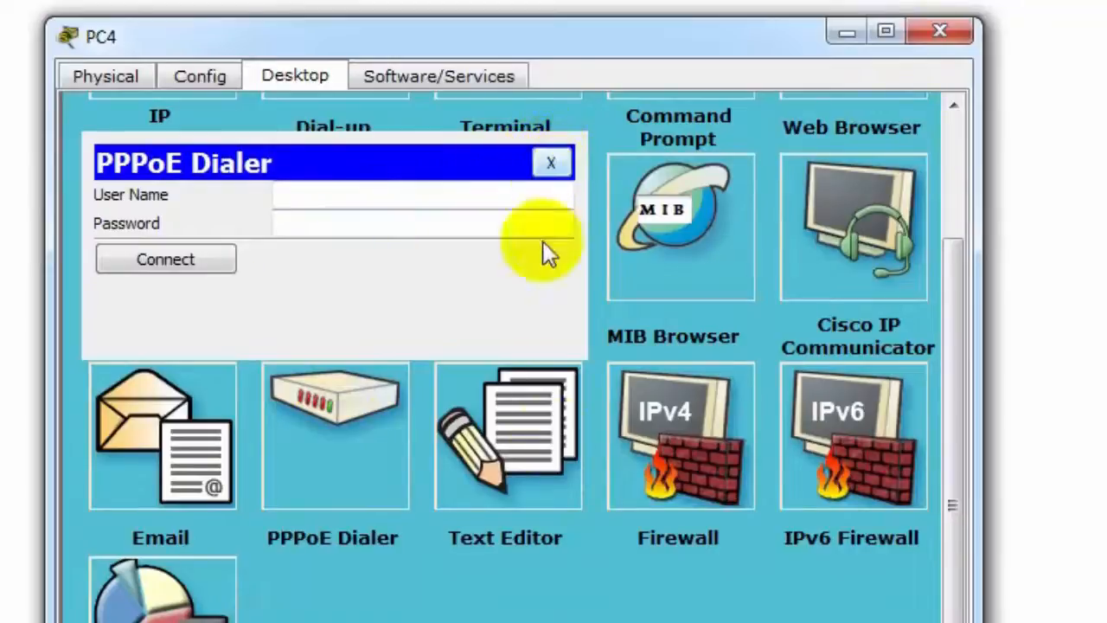
Step: Close the PPPoE Dialer, then examine the PC's IPv4 Firewall application and close it without adding any rule
left_click(553, 161)
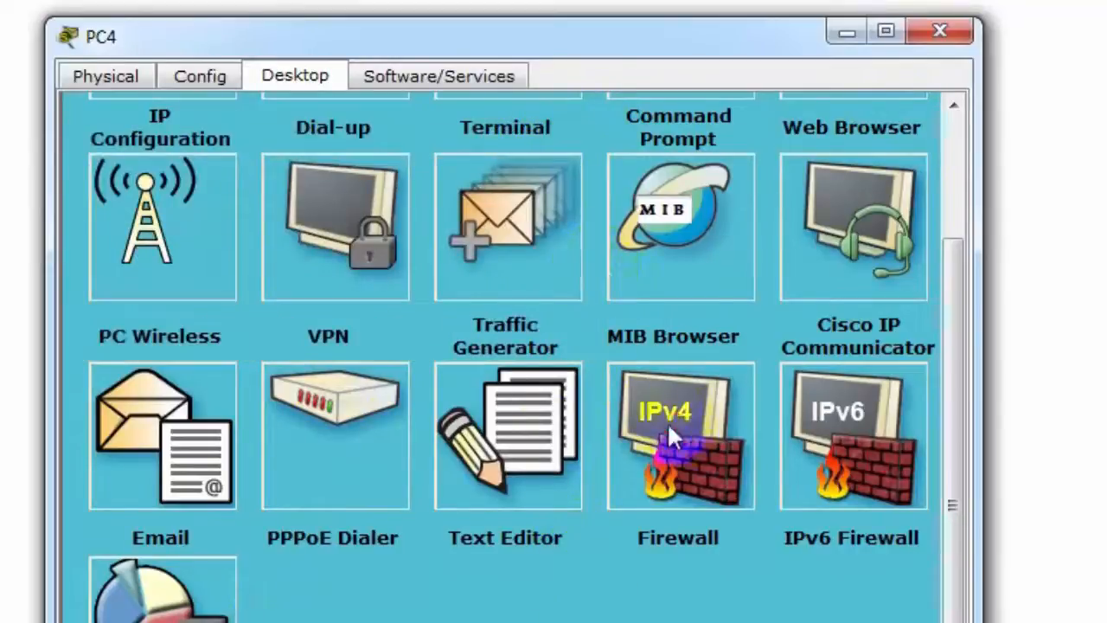
left_click(667, 438)
left_click(835, 131)
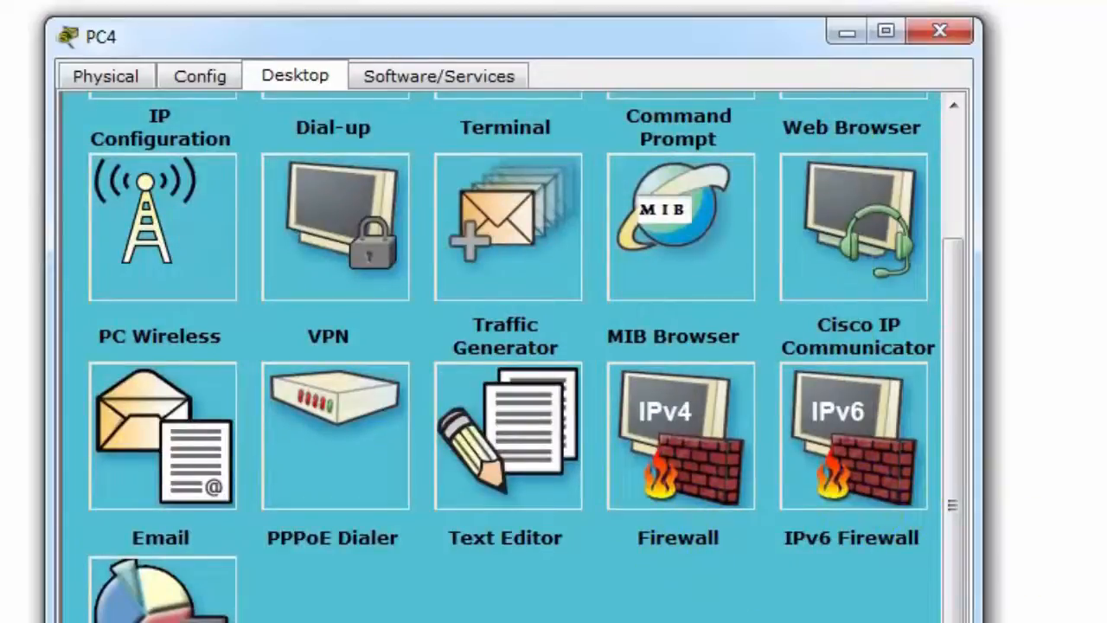
scroll(508, 346, "up", 3)
Step: Examine PC4's global gateway and DNS settings and its FastEthernet0 MAC address, then close the device window
left_click(202, 77)
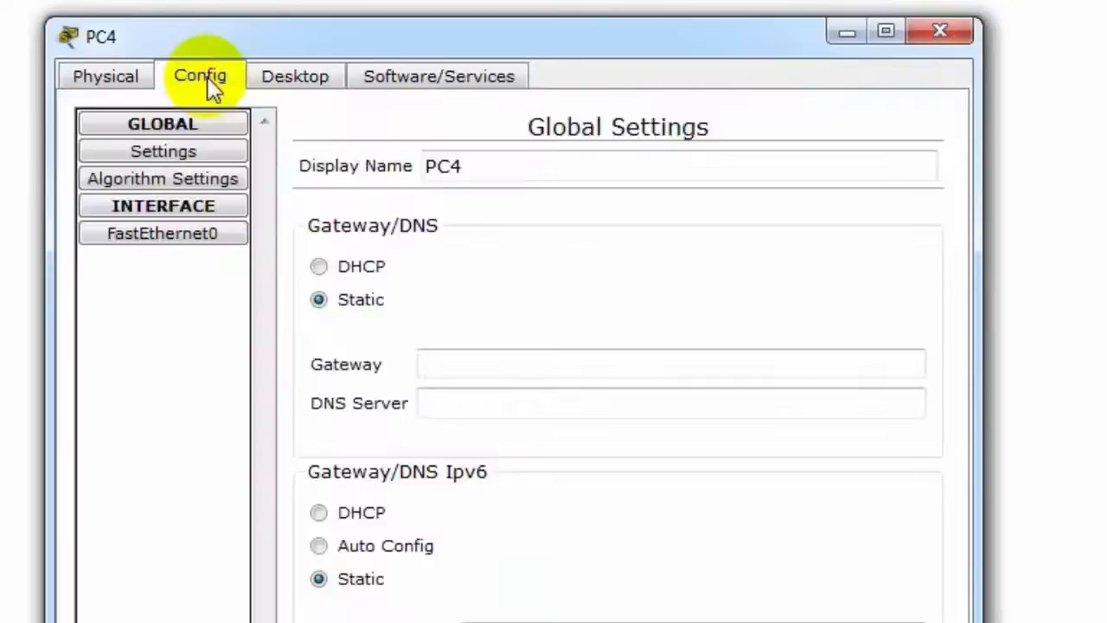
left_click(462, 372)
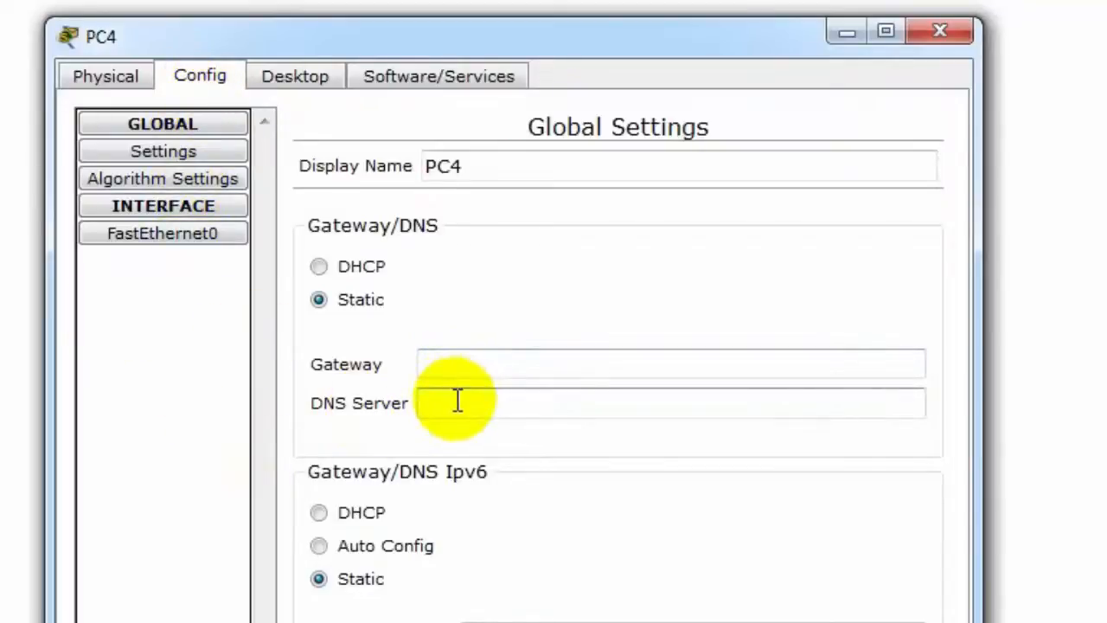
left_click(156, 242)
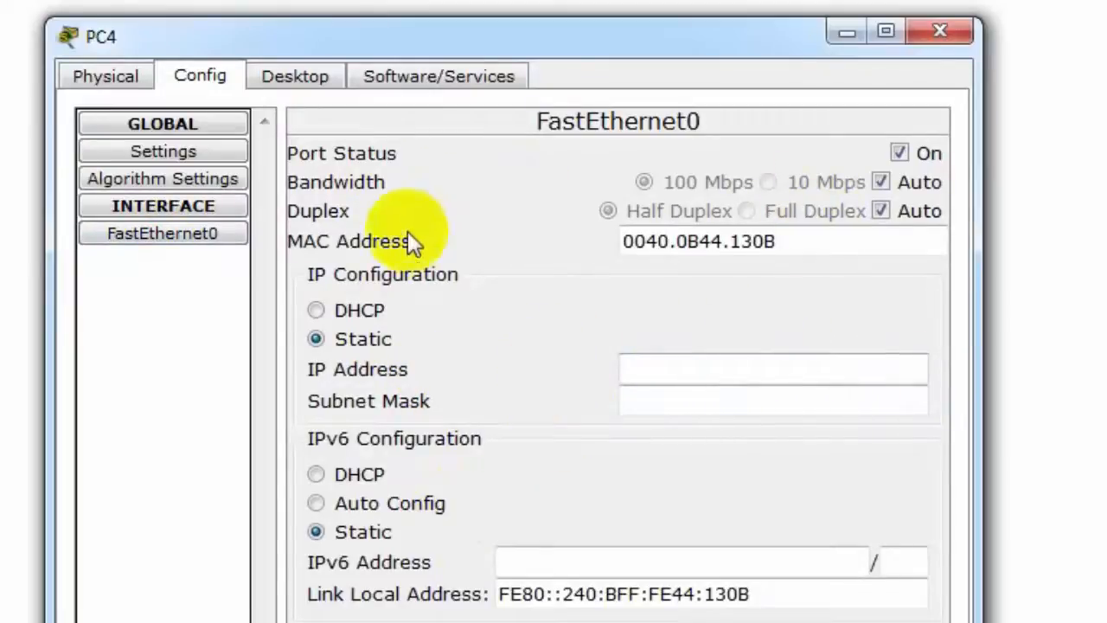
left_click_drag(794, 245, 616, 240)
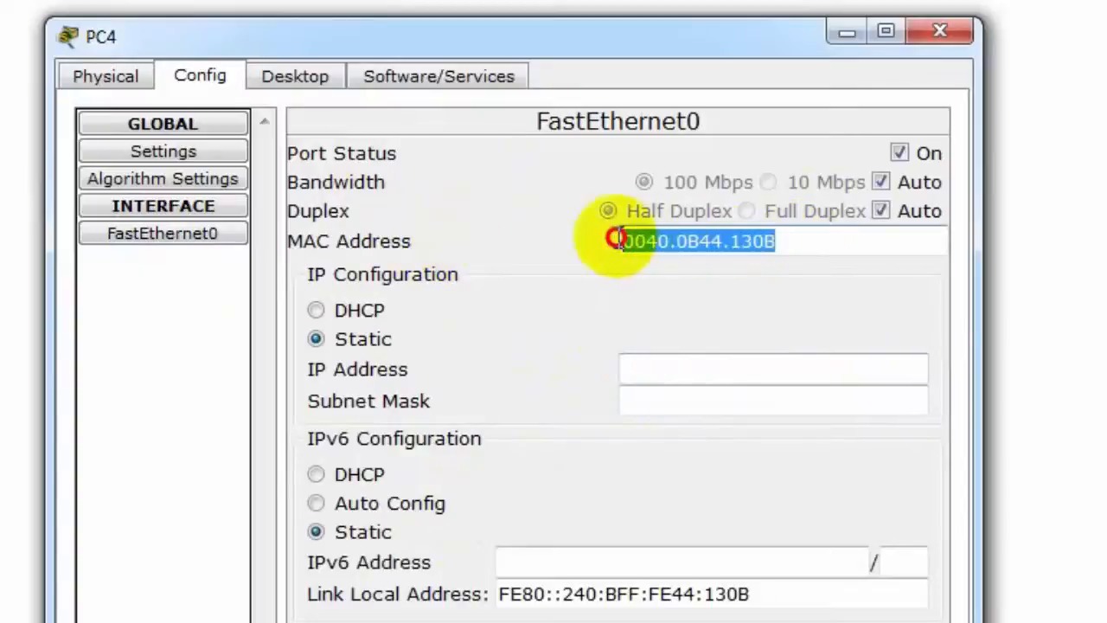
left_click(948, 40)
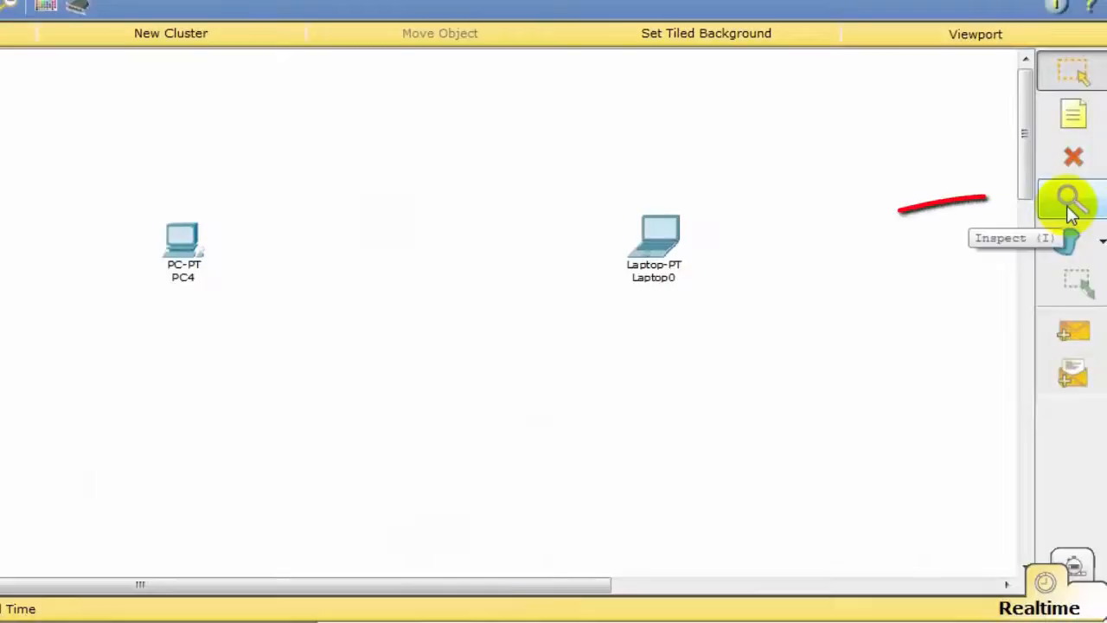
Step: Inspect PC4 with the Inspect tool, viewing its Port Status Summary Table
left_click(1071, 209)
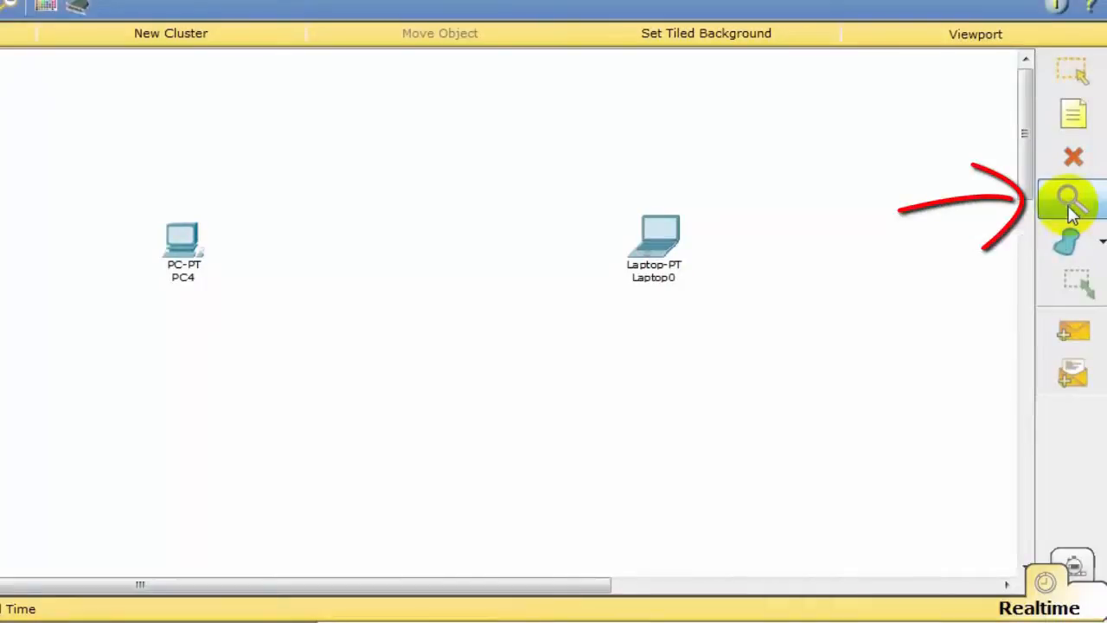
left_click(190, 248)
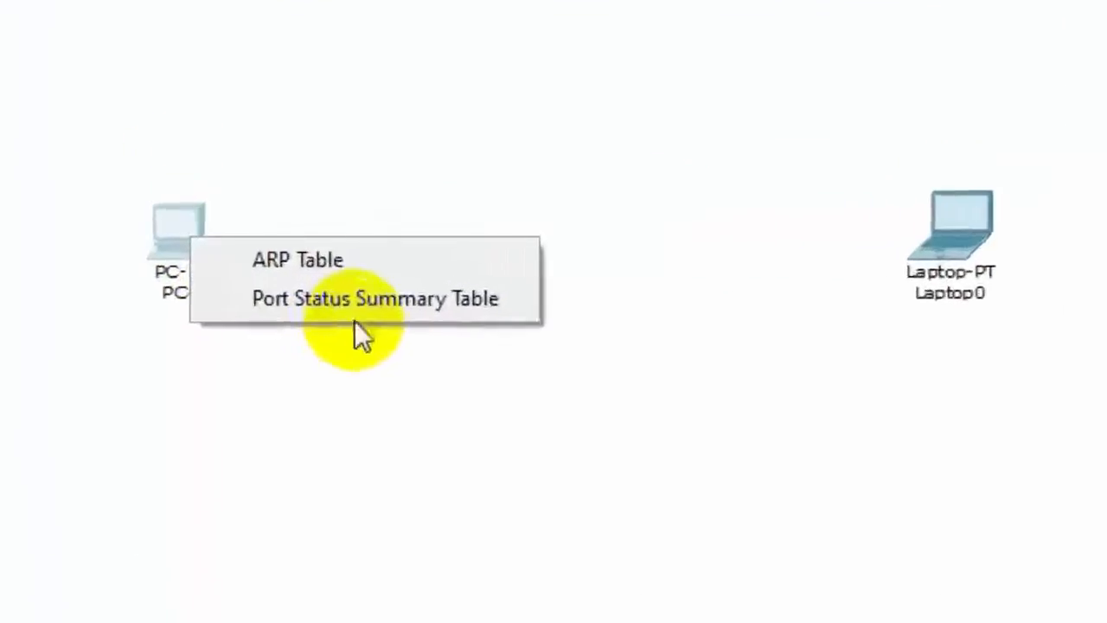
left_click(417, 282)
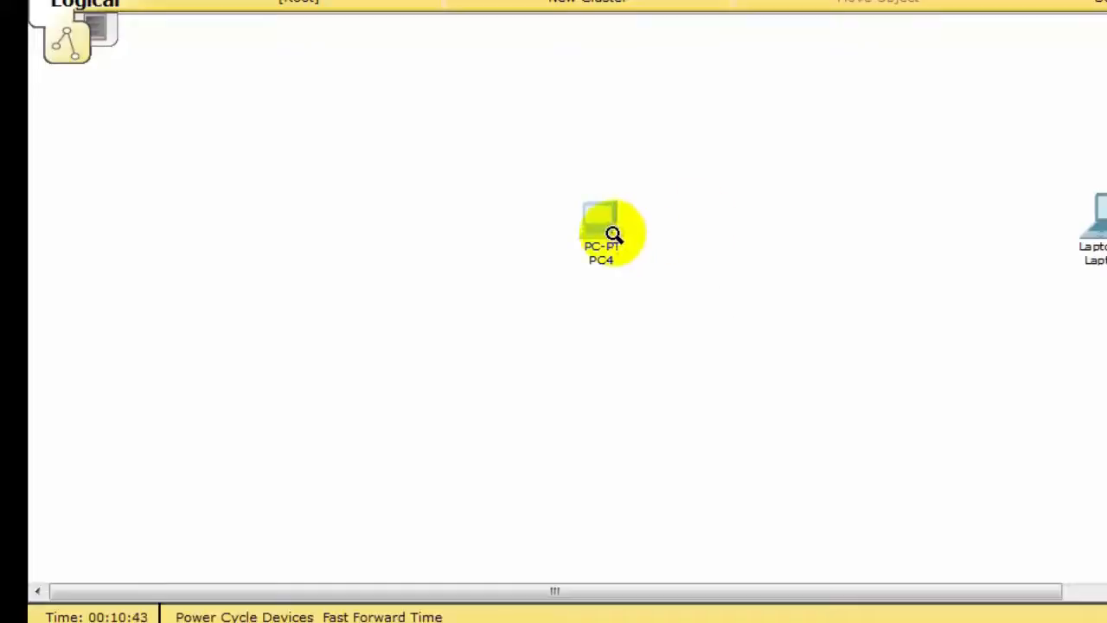
left_click(611, 236)
left_click(536, 283)
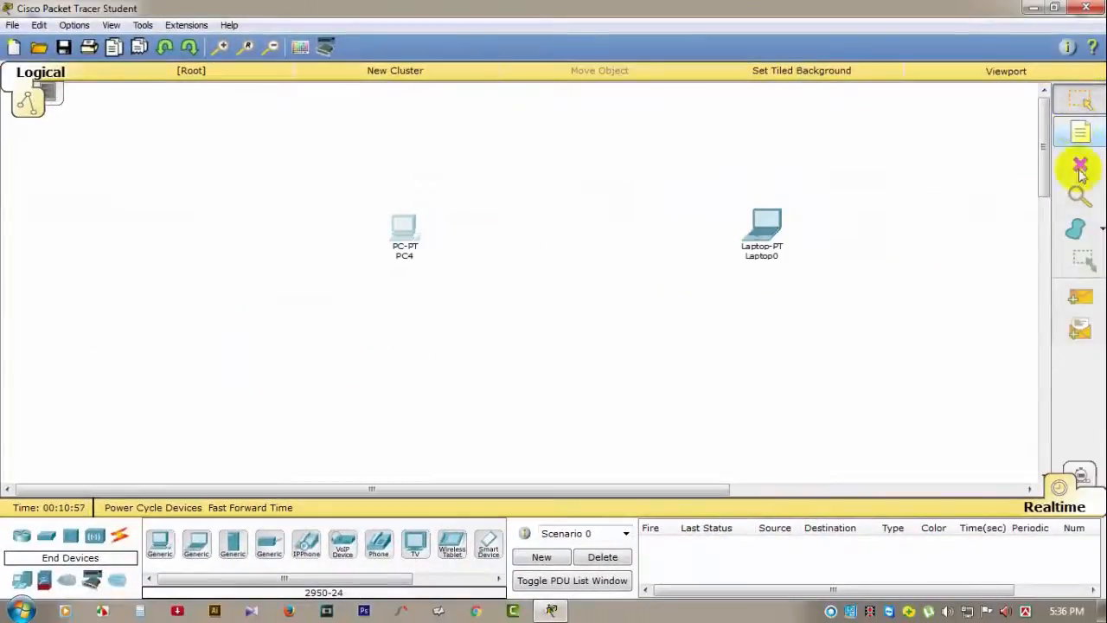
left_click(1086, 196)
Step: Return to the Select tool and reposition PC4 and Laptop0 slightly in the logical workspace
left_click(1081, 102)
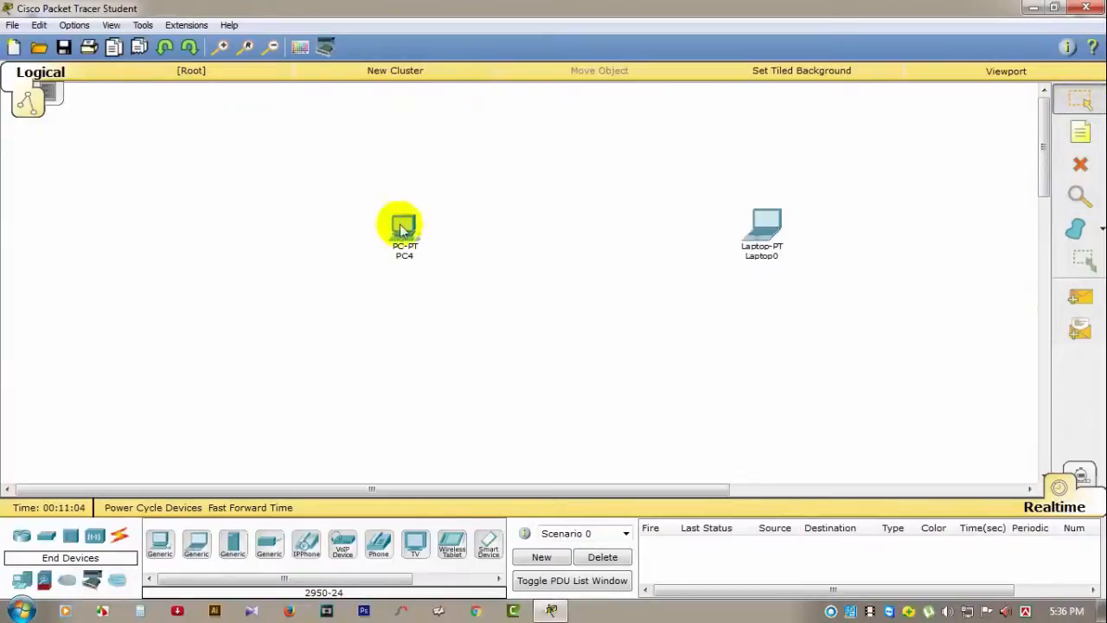
left_click_drag(414, 233, 390, 228)
left_click_drag(764, 222, 737, 229)
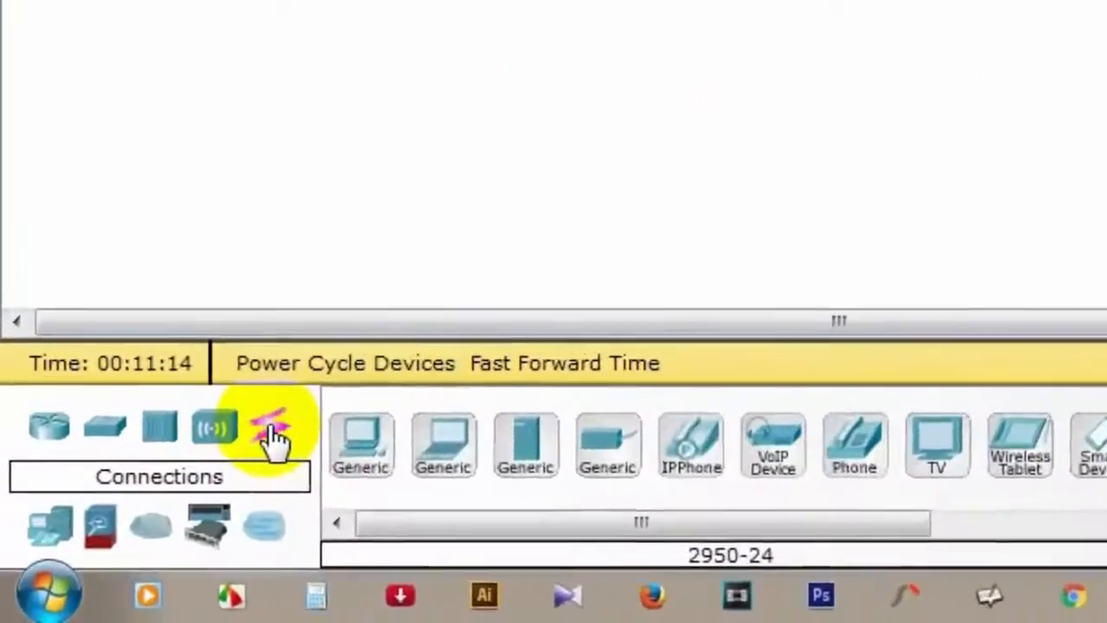
Step: Examine the available connection types, from automatic and console through copper, fiber, phone, coaxial and serial cables
left_click(120, 537)
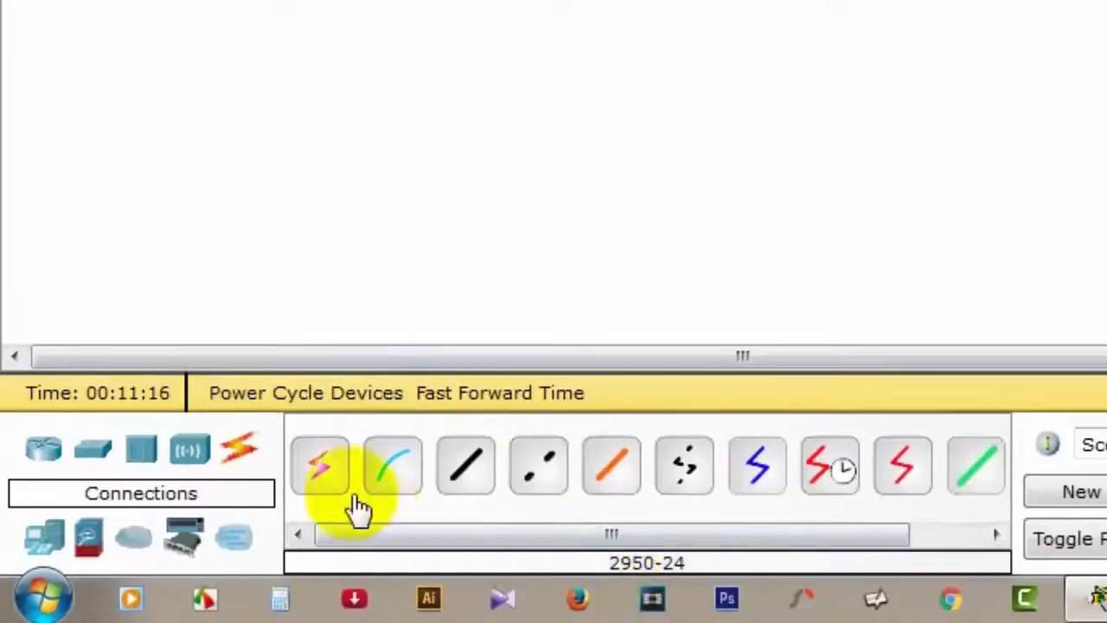
left_click(331, 471)
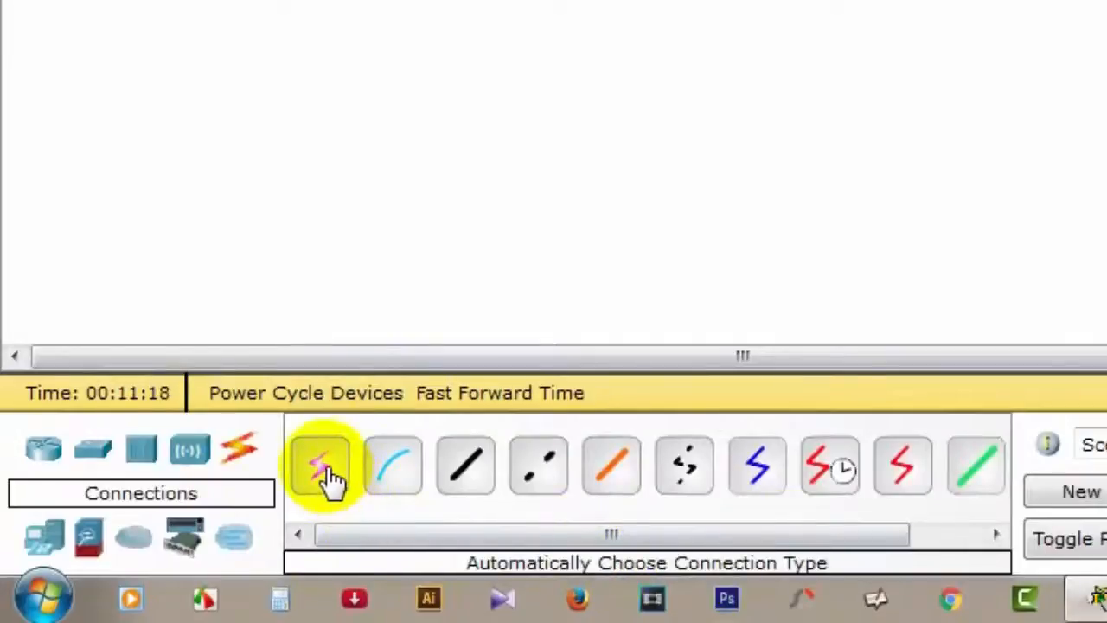
left_click(396, 483)
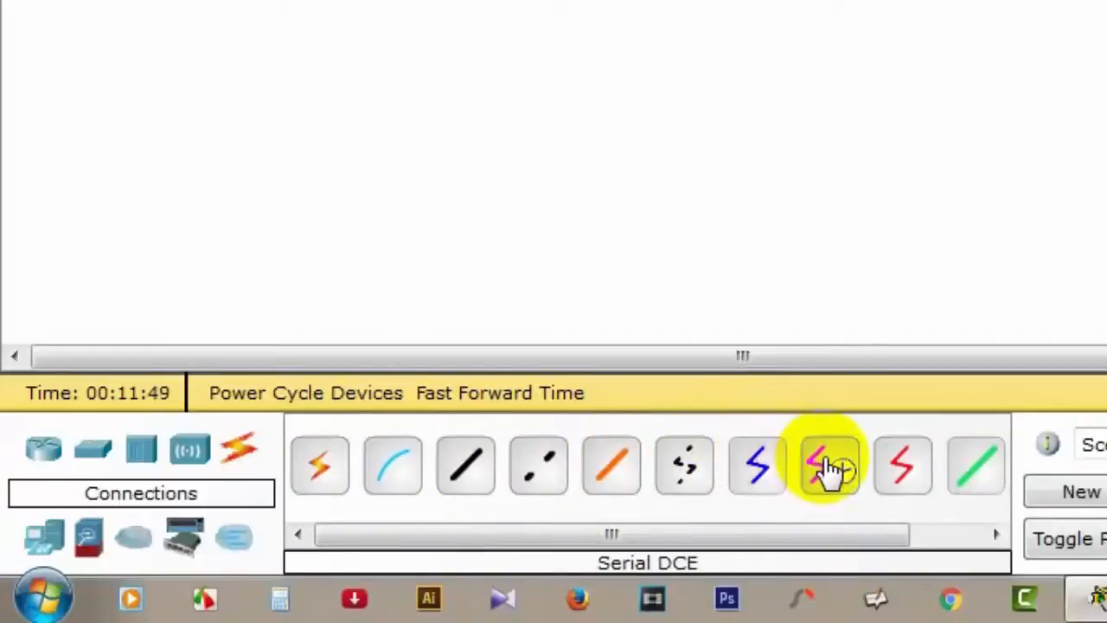
left_click_drag(890, 535, 970, 536)
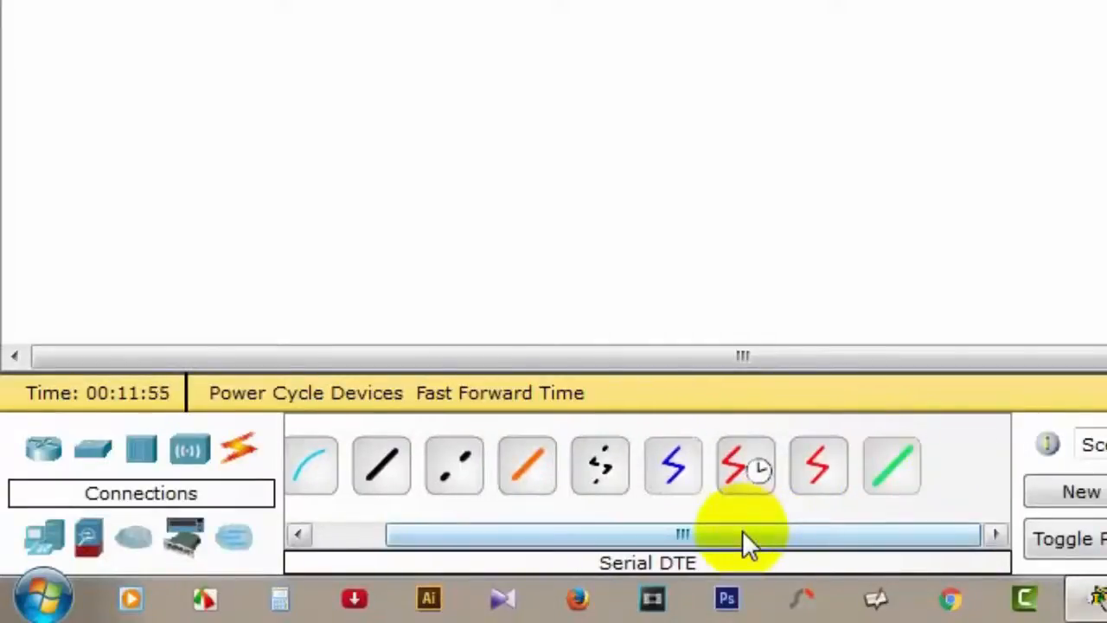
left_click_drag(742, 535, 479, 535)
Step: Connect PC4's FastEthernet0 port to Laptop0's FastEthernet0 port with a Copper Cross-Over cable
left_click(539, 472)
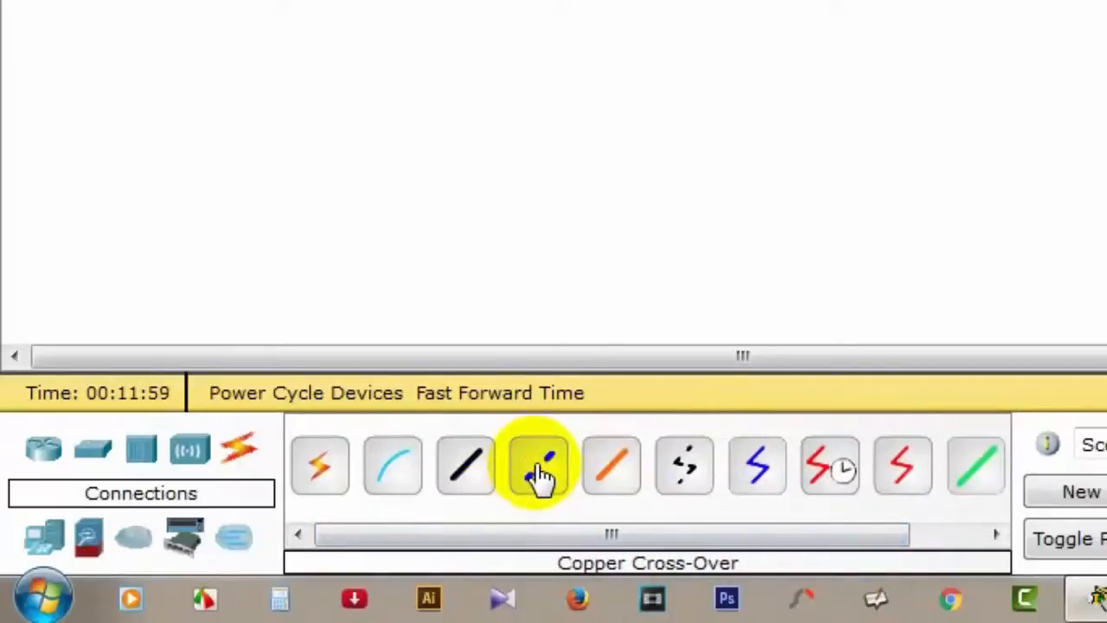
left_click(538, 471)
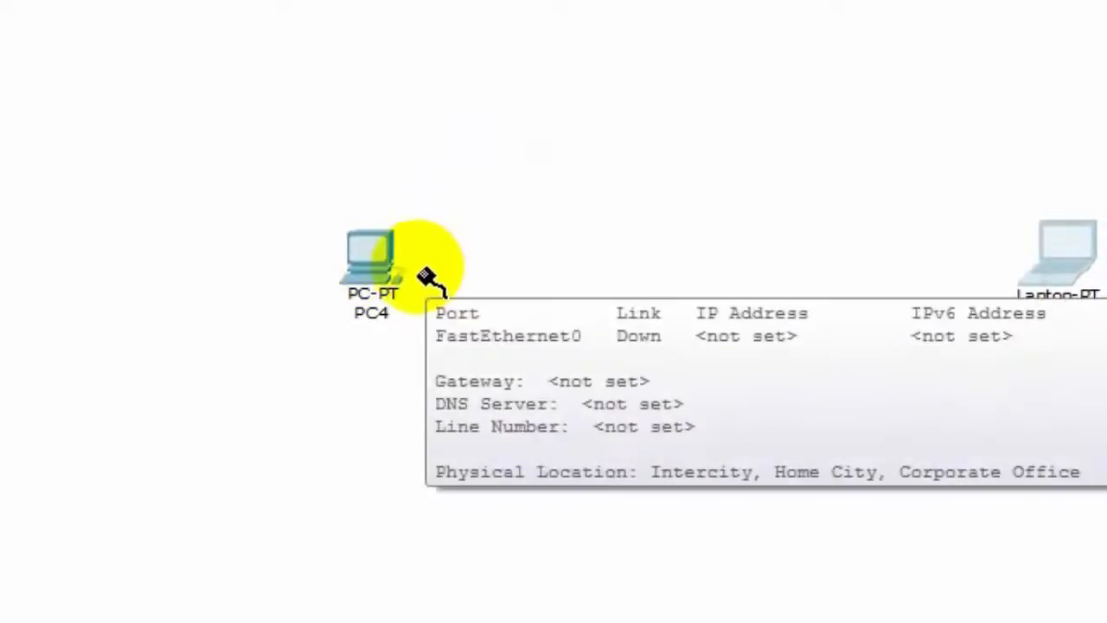
left_click(370, 263)
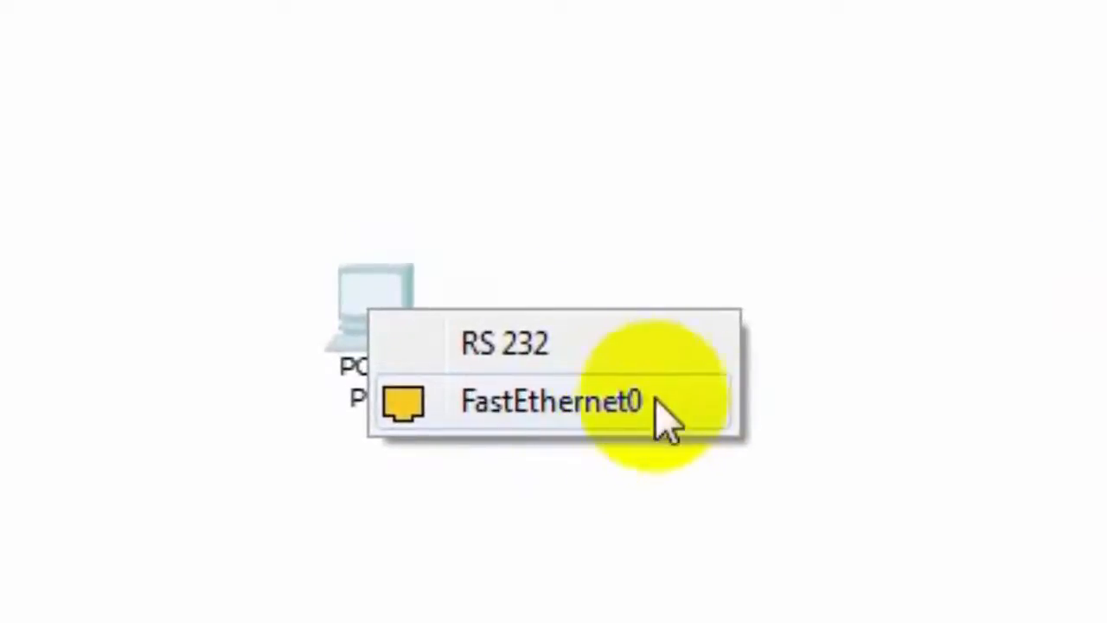
left_click(561, 414)
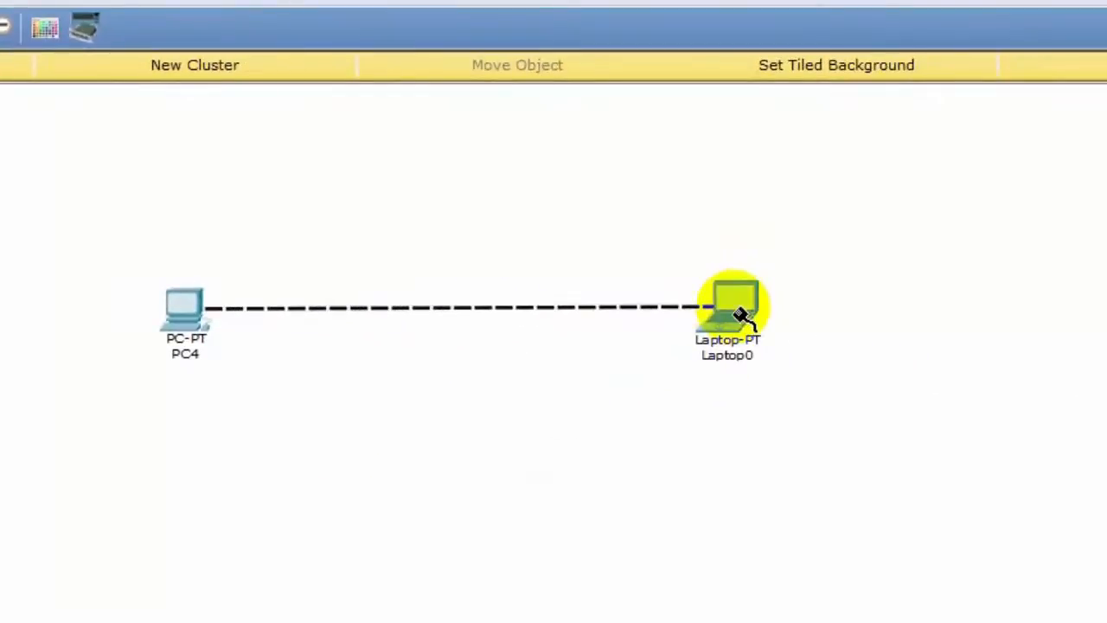
left_click(740, 314)
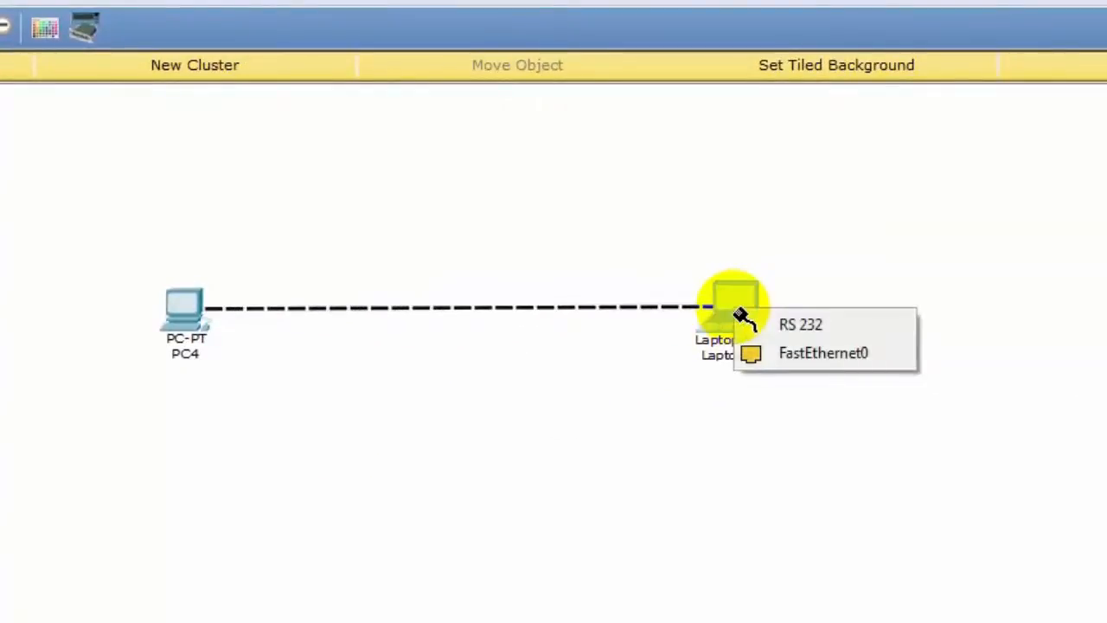
left_click(843, 361)
Step: Move the connected PC4 and Laptop0 farther apart in the workspace
left_click_drag(741, 303, 775, 307)
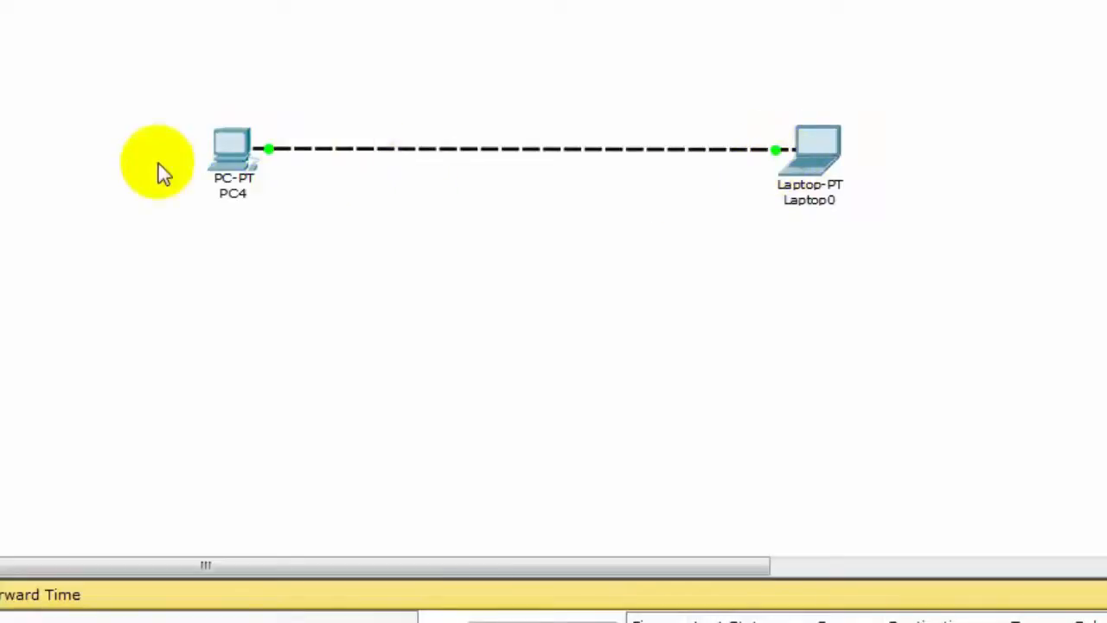
left_click_drag(255, 151, 204, 137)
left_click_drag(815, 169, 848, 159)
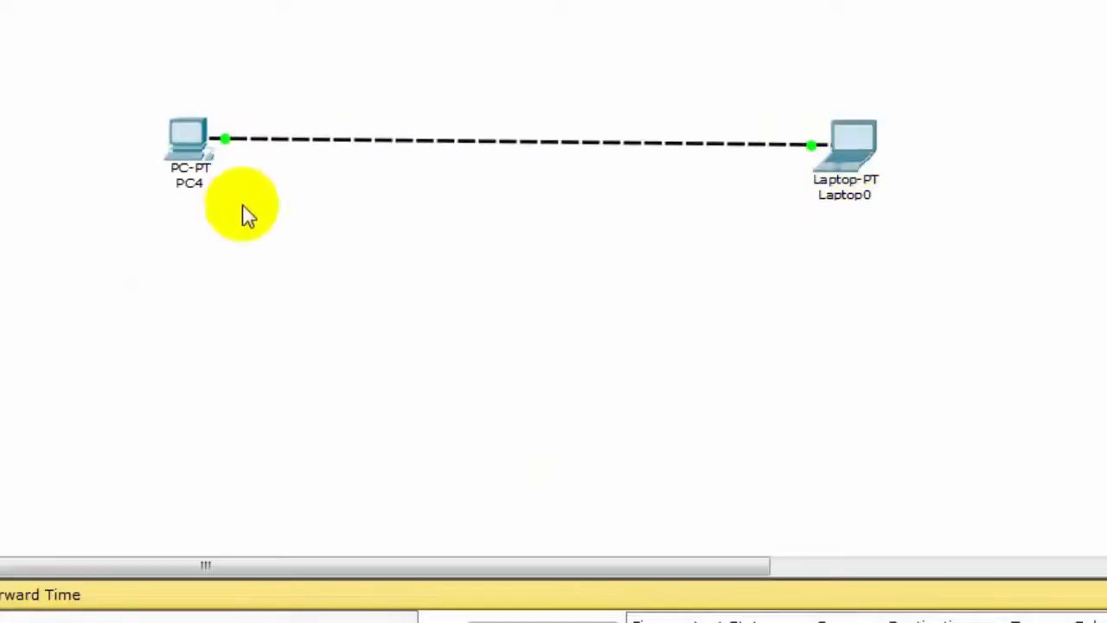
Step: Assign PC4 the static IP address 200.10.10.1 with subnet mask 255.255.255.0
left_click(187, 143)
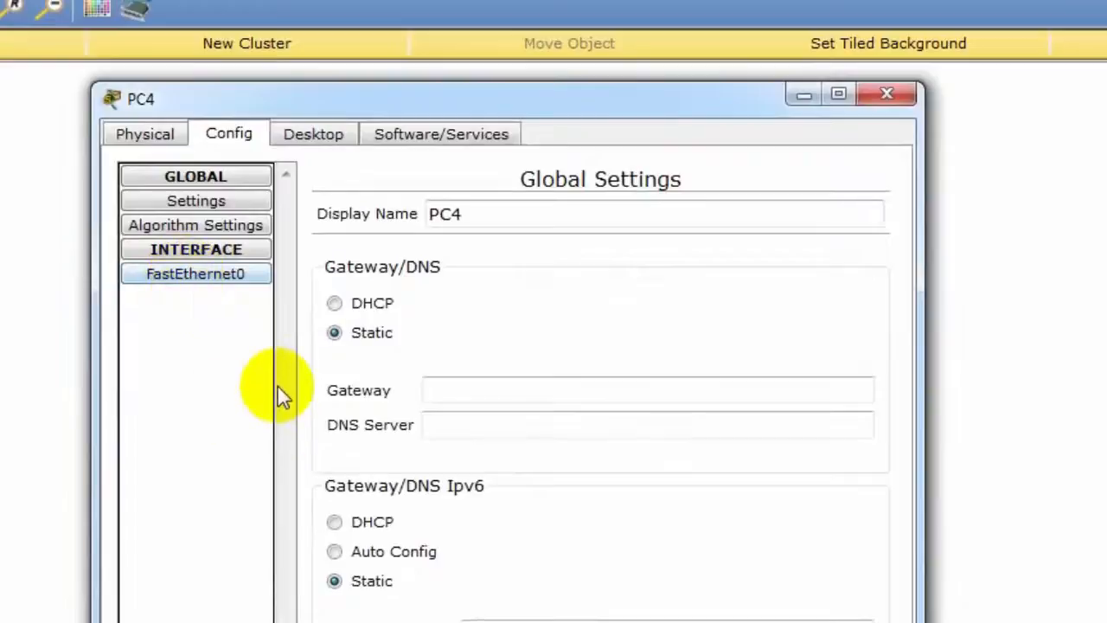
left_click(803, 94)
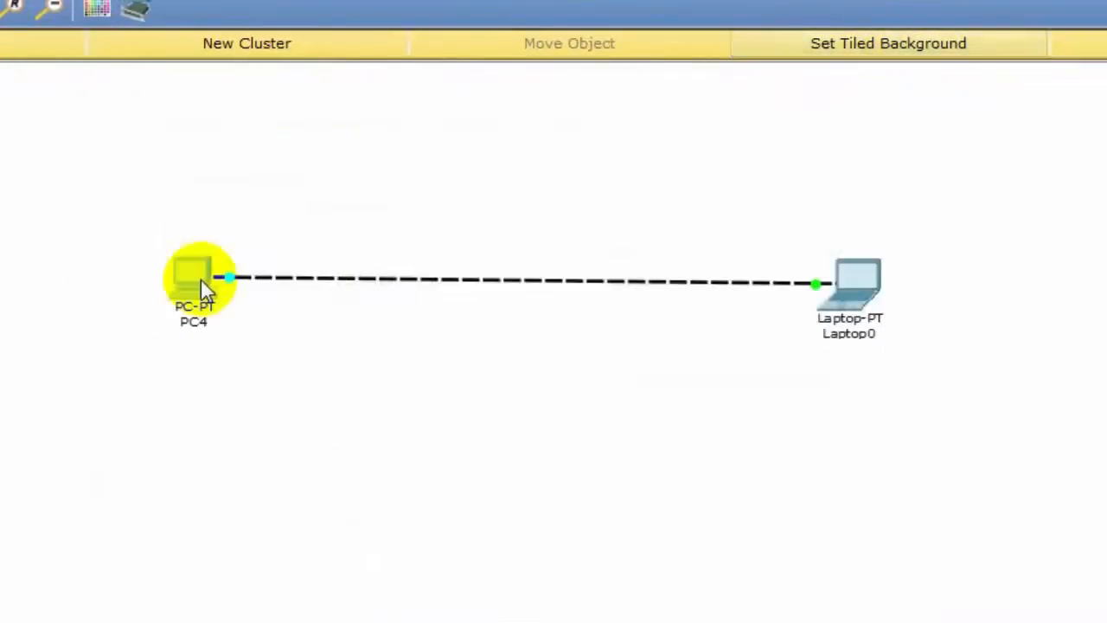
left_click(201, 282)
left_click(313, 137)
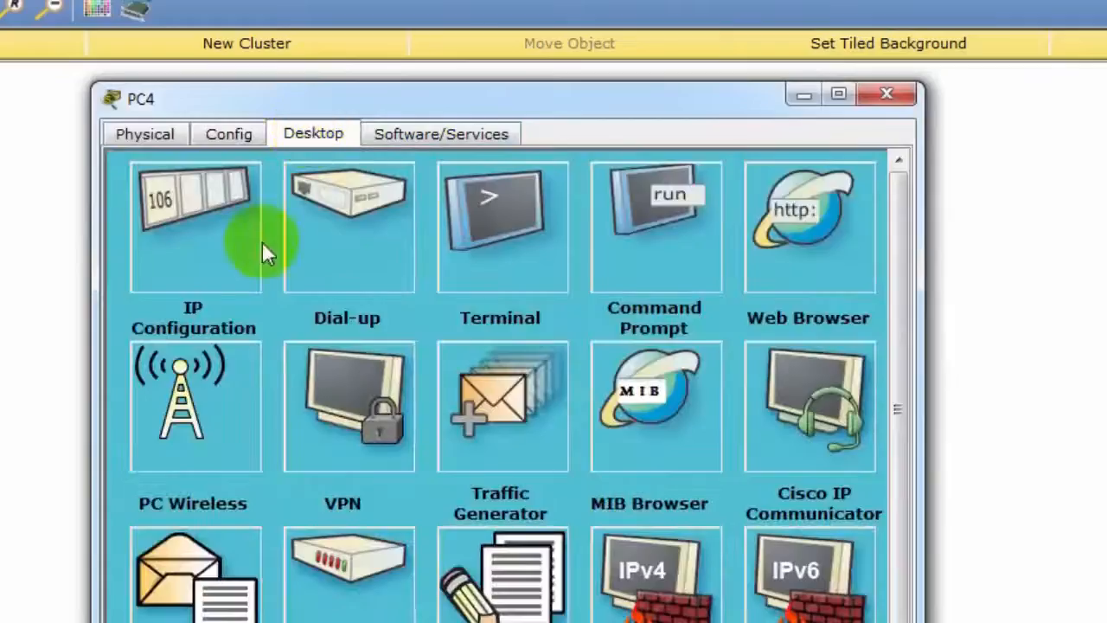
left_click(164, 233)
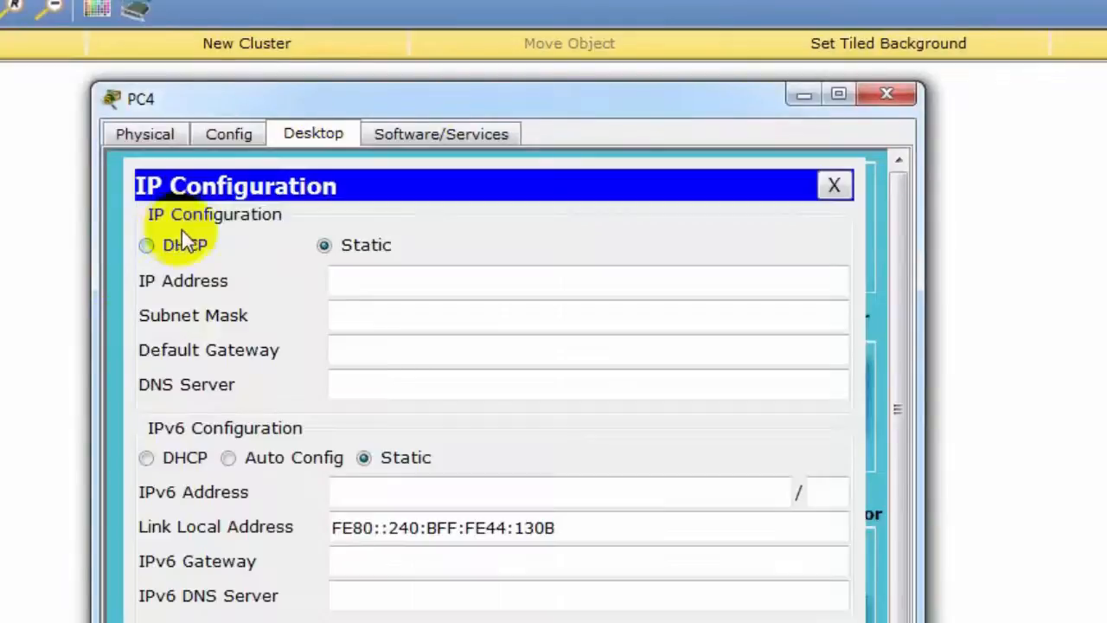
left_click(402, 275)
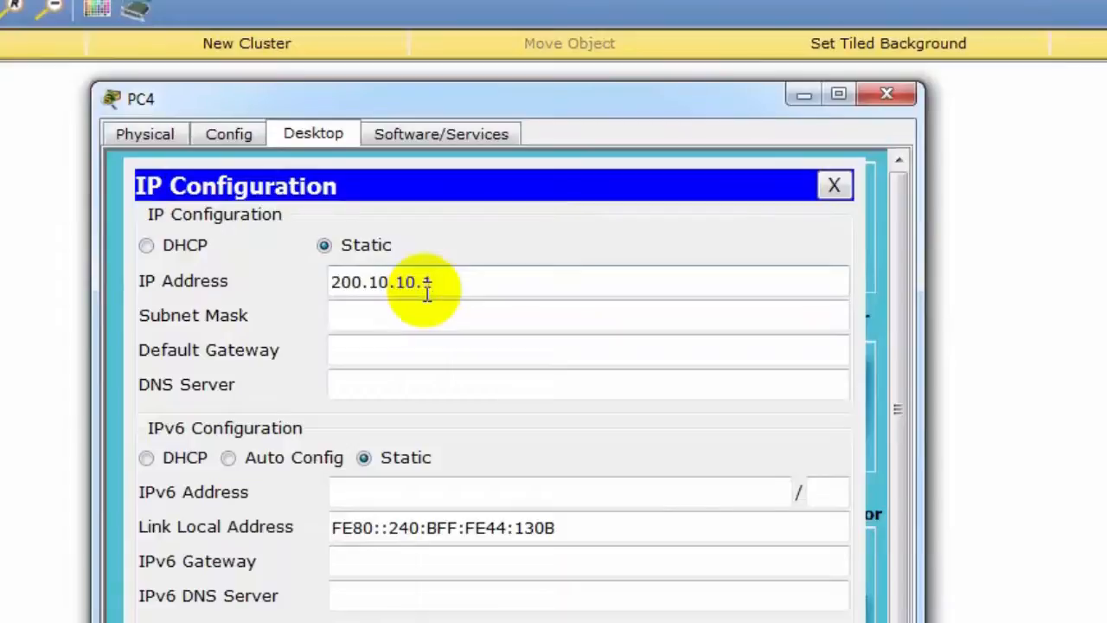
type("1")
left_click(438, 361)
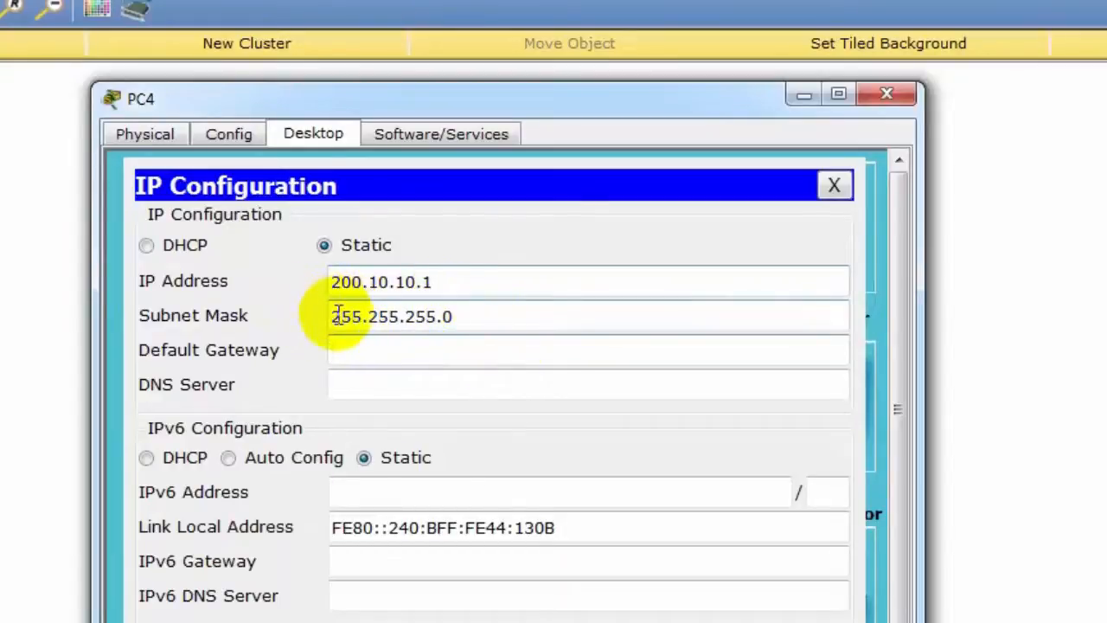
Step: Copy PC4's IP address from its IP configuration and close the PC's window
left_click_drag(336, 315, 312, 269)
right_click(377, 275)
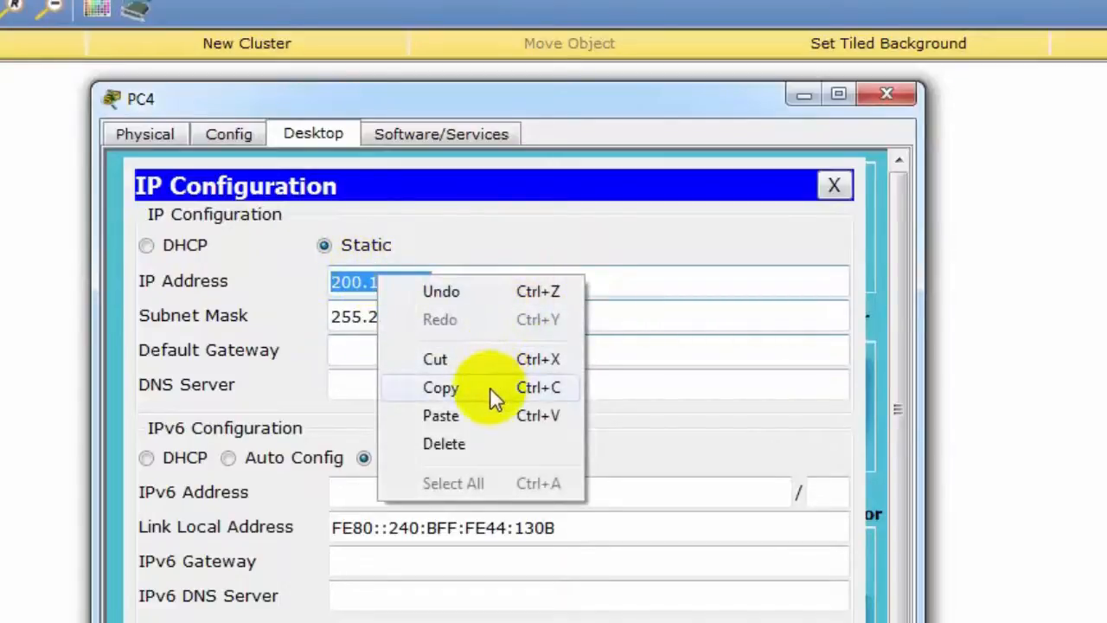
left_click(625, 314)
left_click_drag(479, 280, 307, 283)
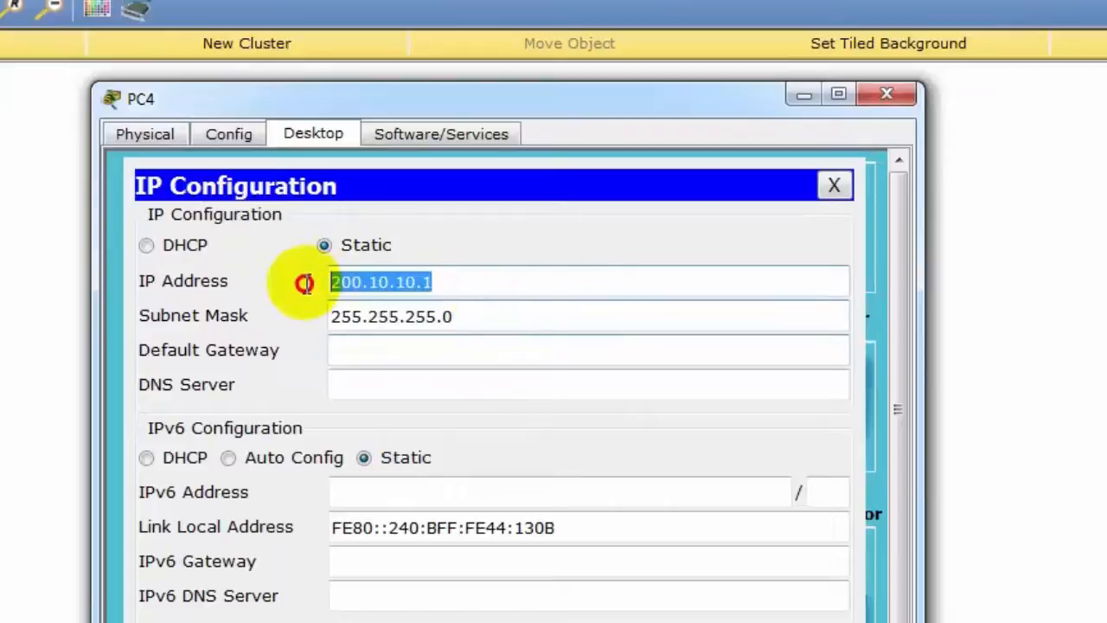
right_click(395, 286)
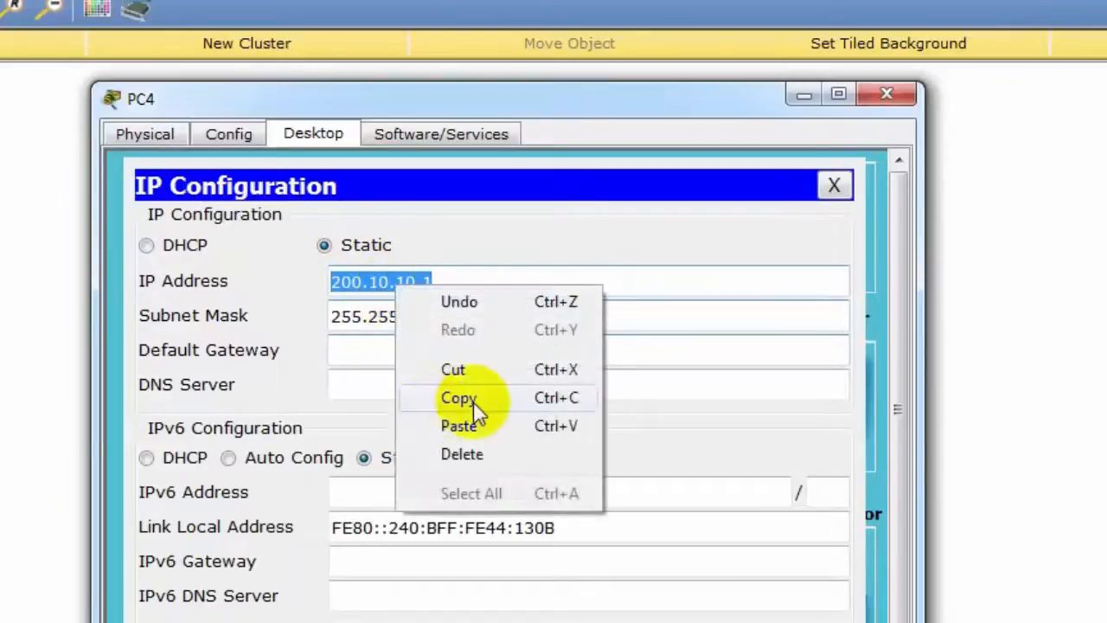
left_click(460, 400)
left_click(834, 185)
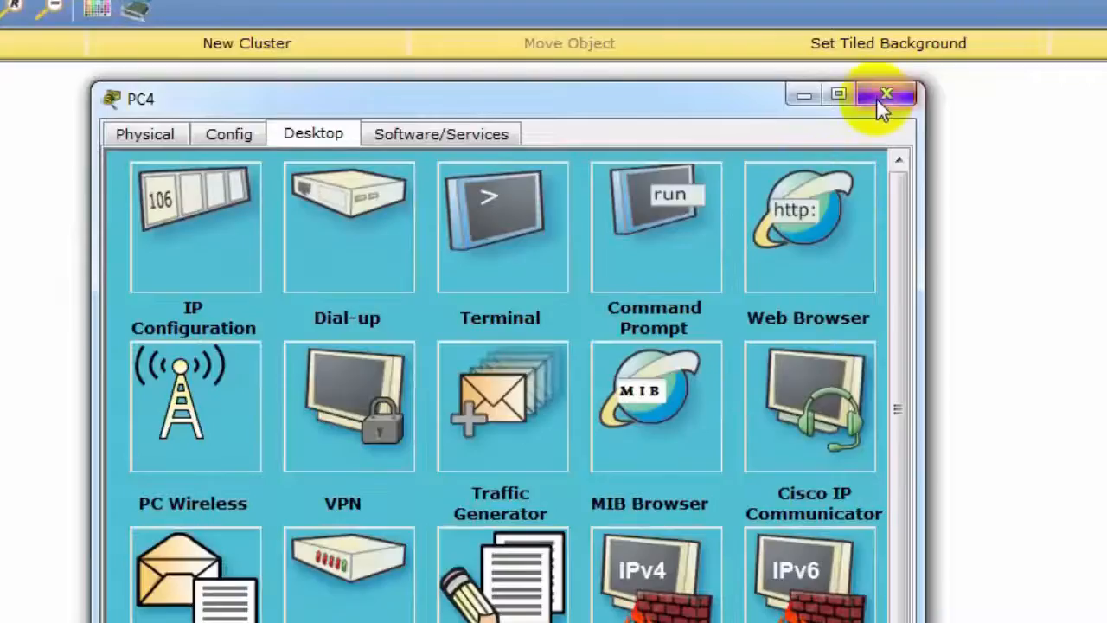
left_click(884, 97)
Step: Assign Laptop0 the static IP address 200.10.10.2 with subnet mask 255.255.255.0 and close its window
left_click(859, 283)
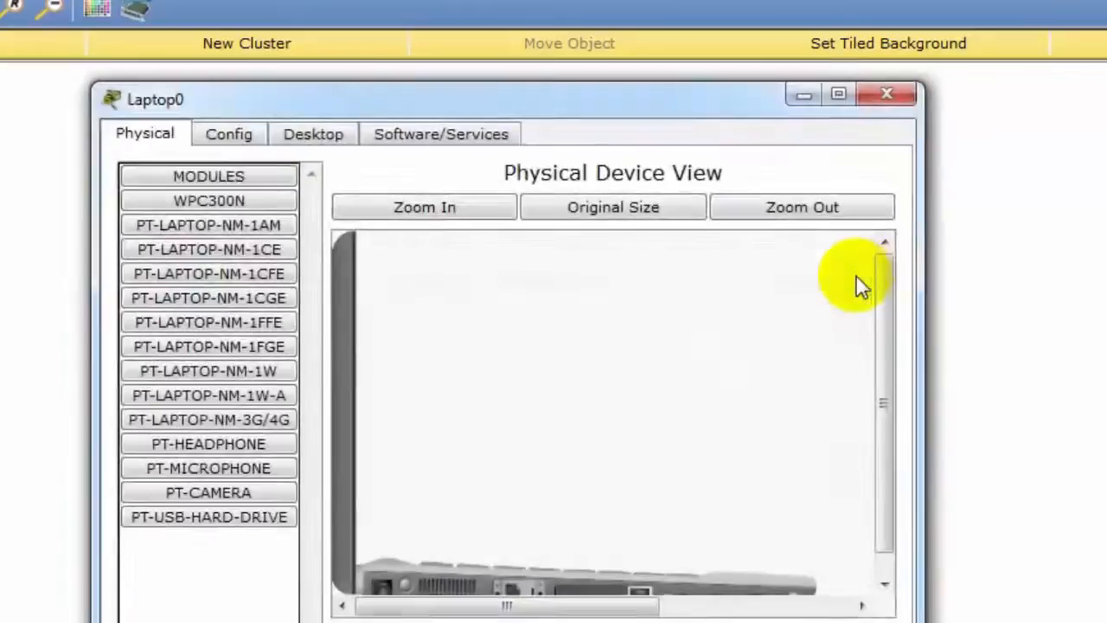
left_click(318, 146)
left_click(146, 267)
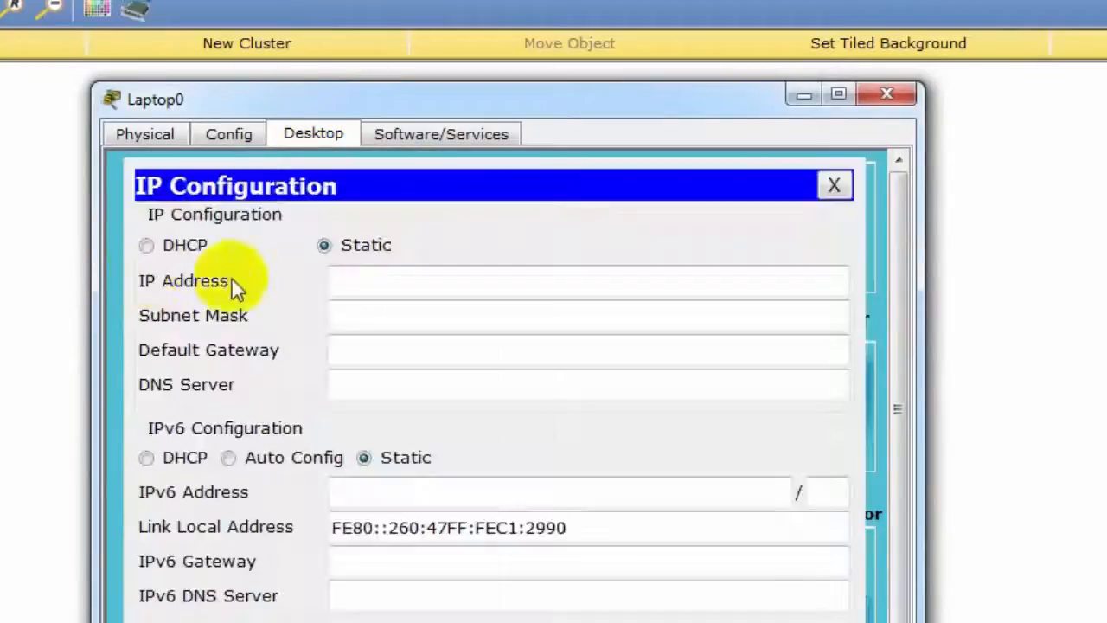
left_click(385, 279)
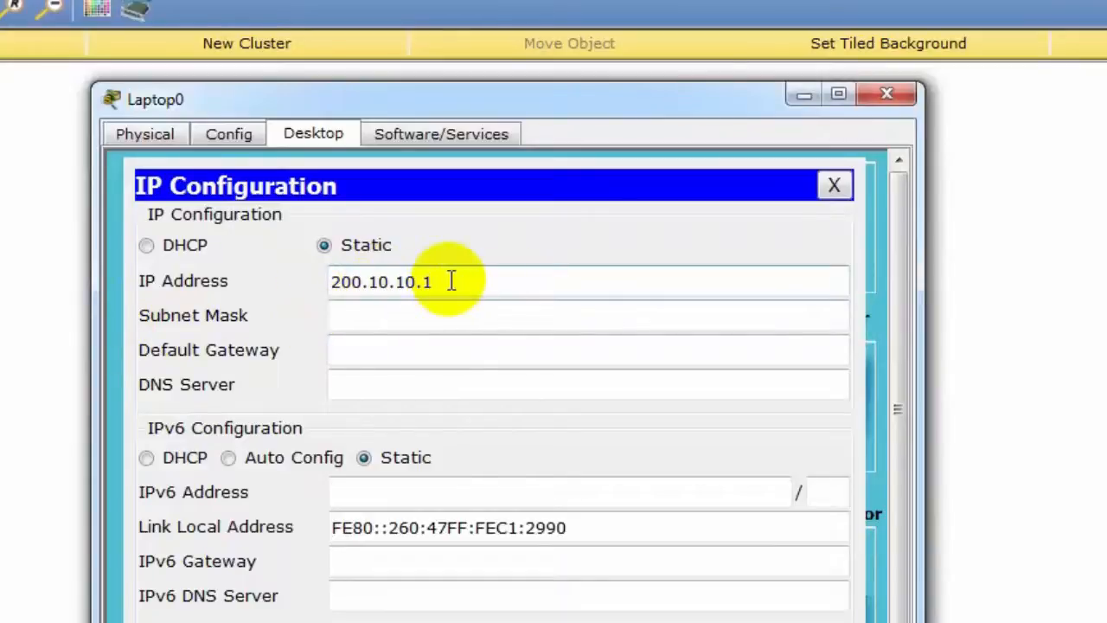
left_click_drag(451, 280, 424, 282)
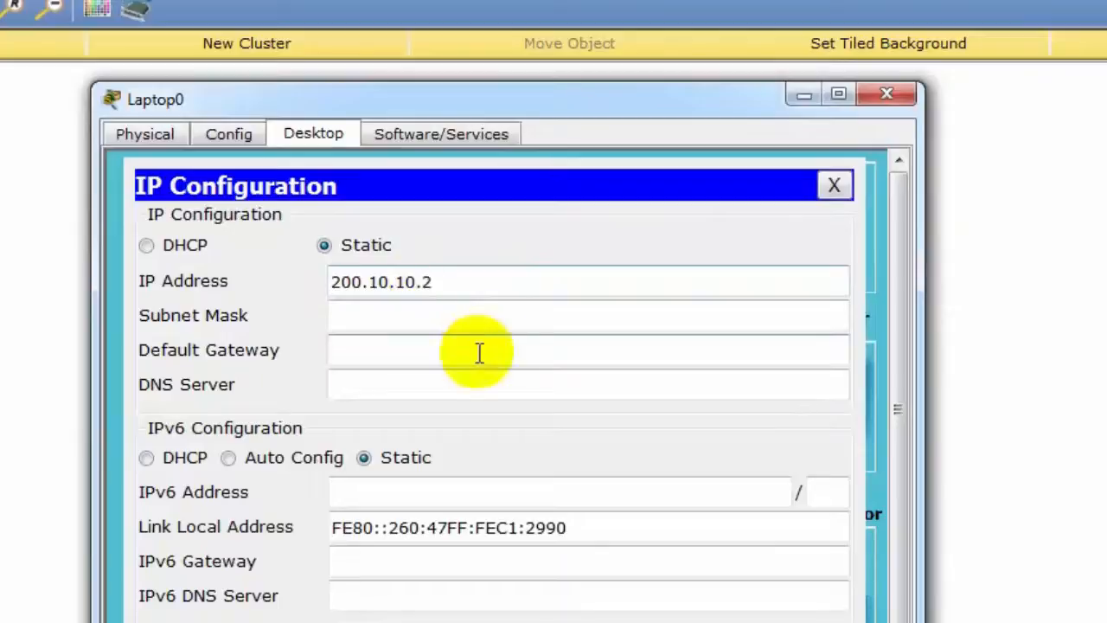
left_click(474, 346)
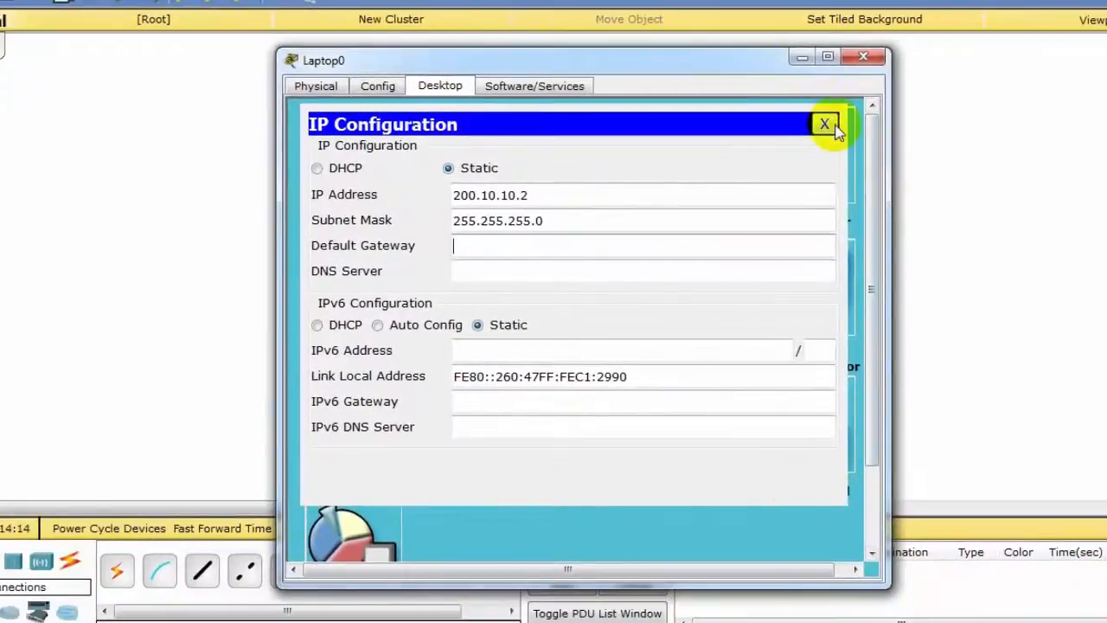
left_click(826, 123)
left_click(866, 62)
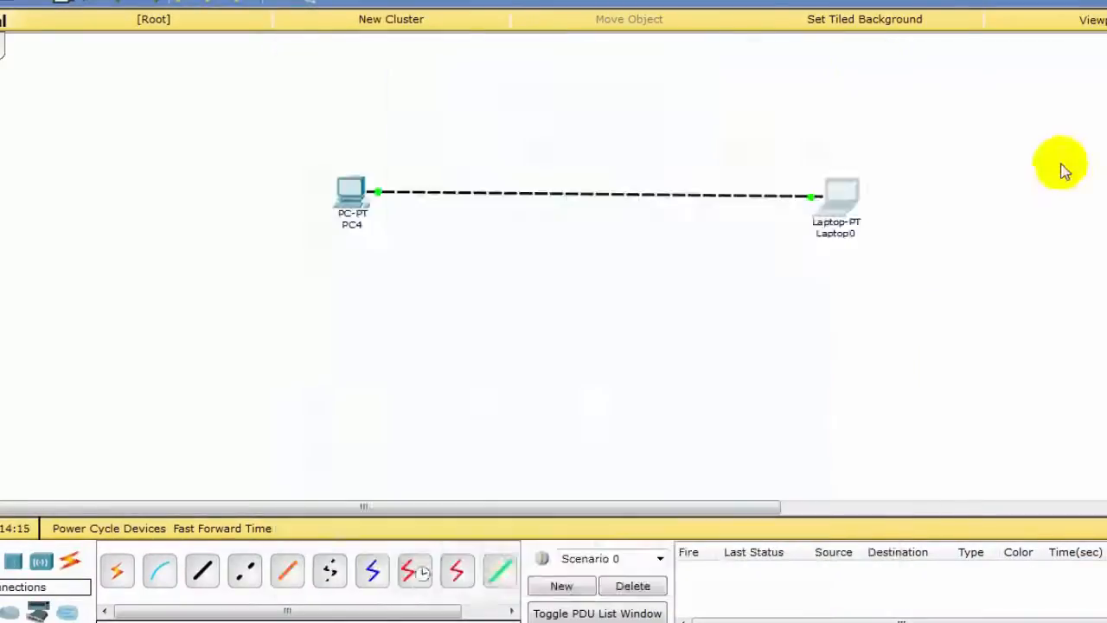
Step: Open PC4's Command Prompt and move Laptop0 and PC4 clear of its window in the workspace
left_click(351, 192)
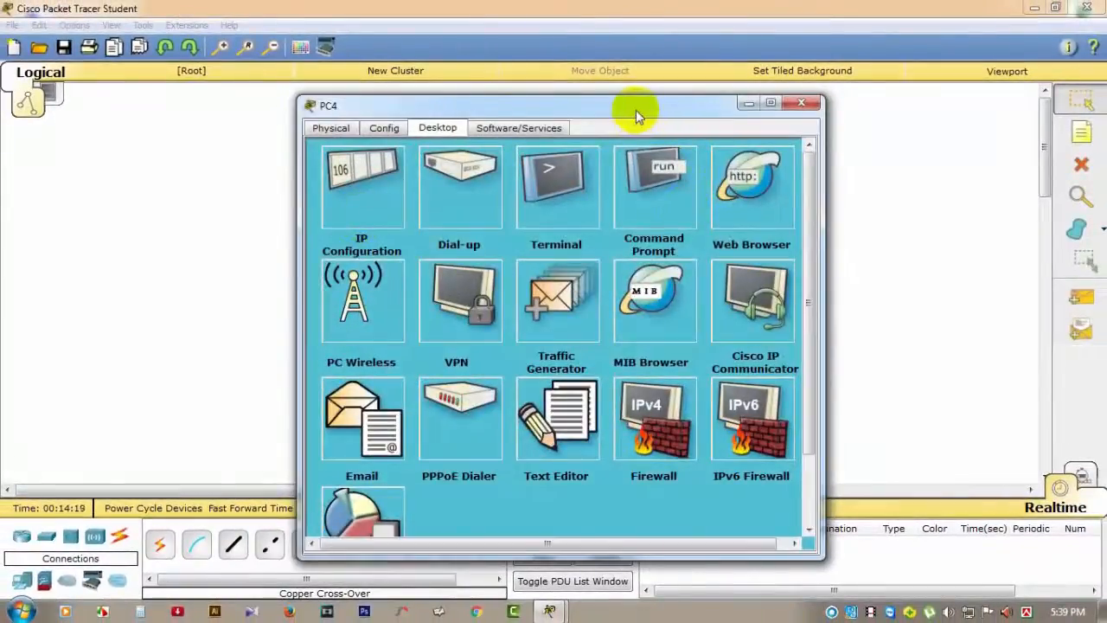
left_click(664, 208)
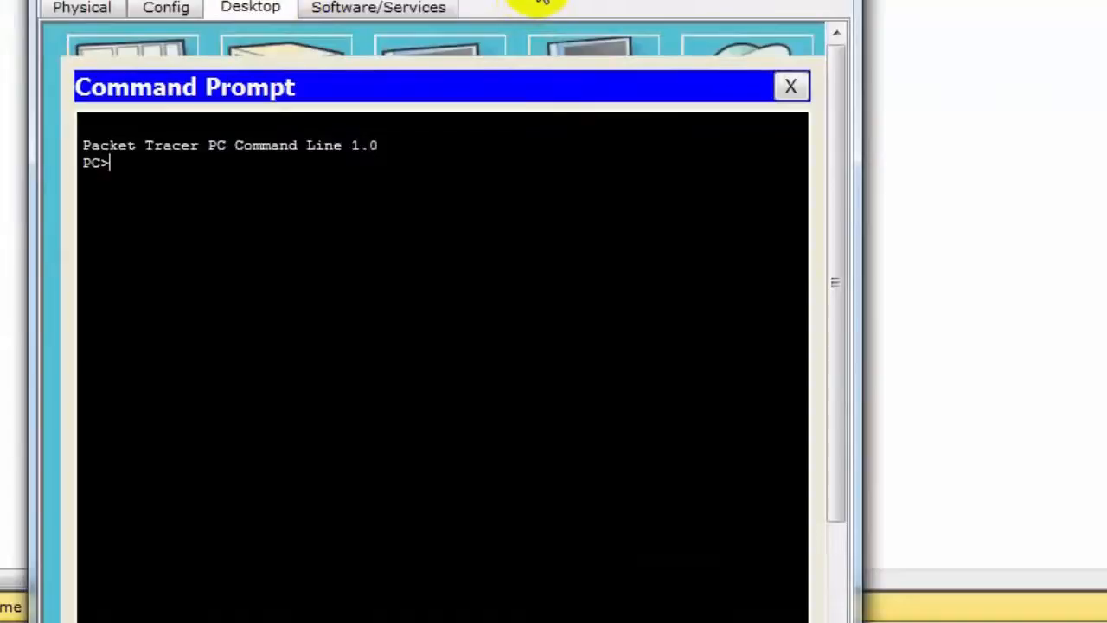
left_click_drag(541, 1, 0, 22)
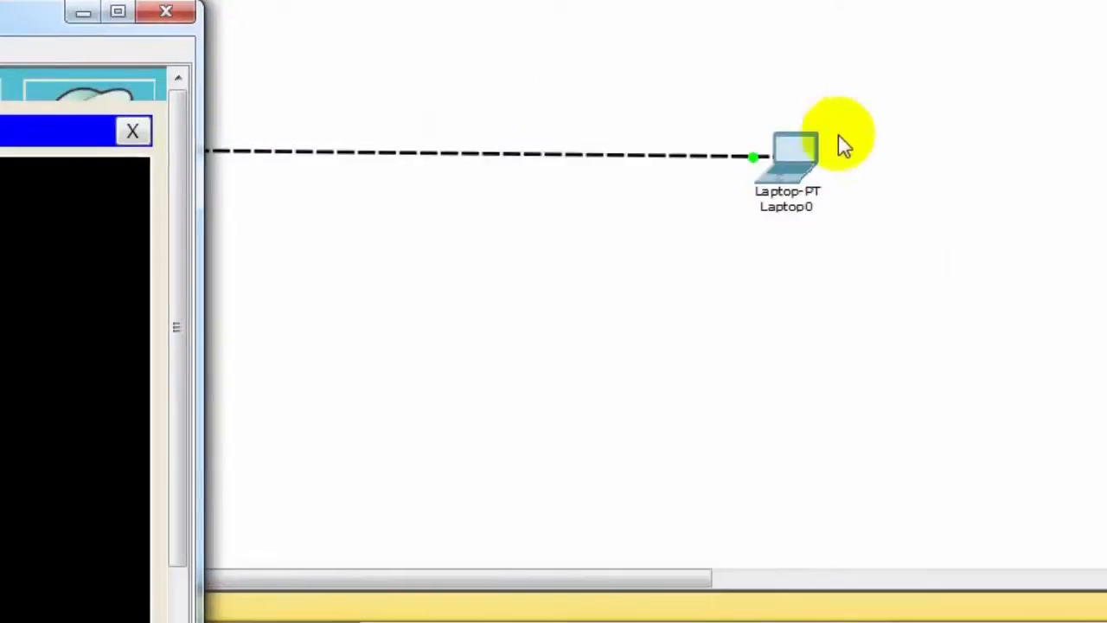
left_click_drag(817, 155, 1103, 112)
left_click_drag(110, 146, 740, 129)
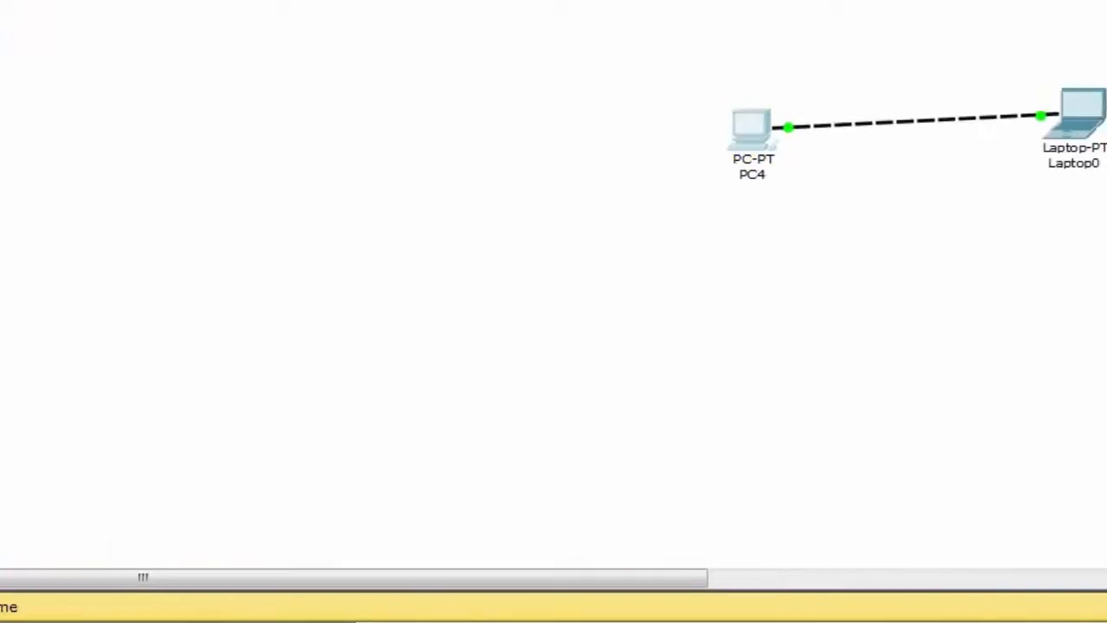
Step: Ping Laptop0 at 200.10.10.2 from PC4's Command Prompt
mouse_move(429, 622)
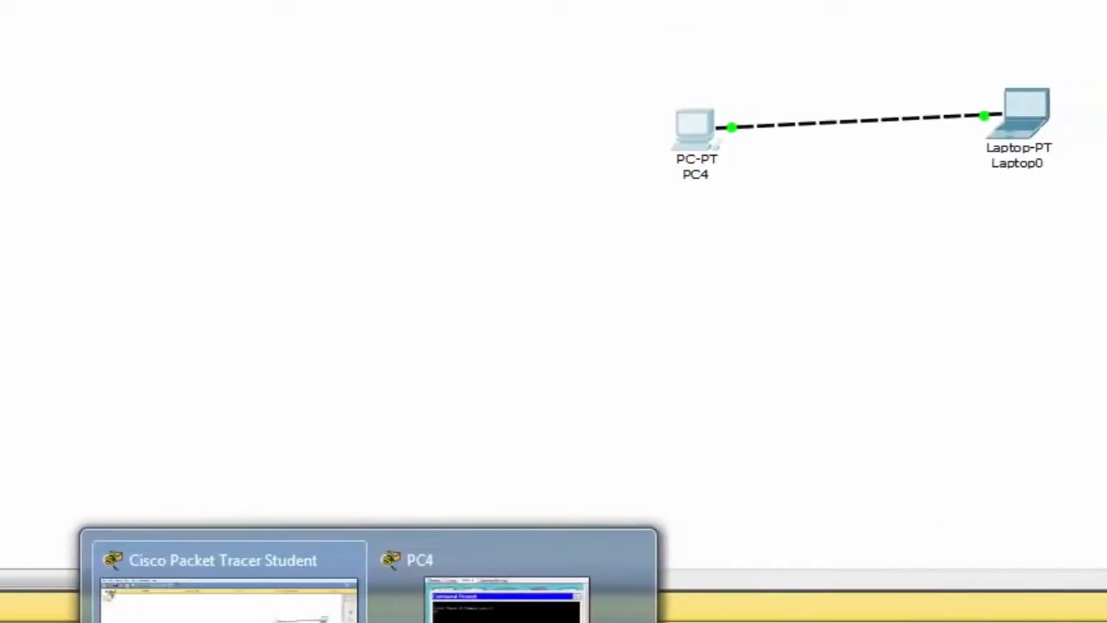
left_click(498, 597)
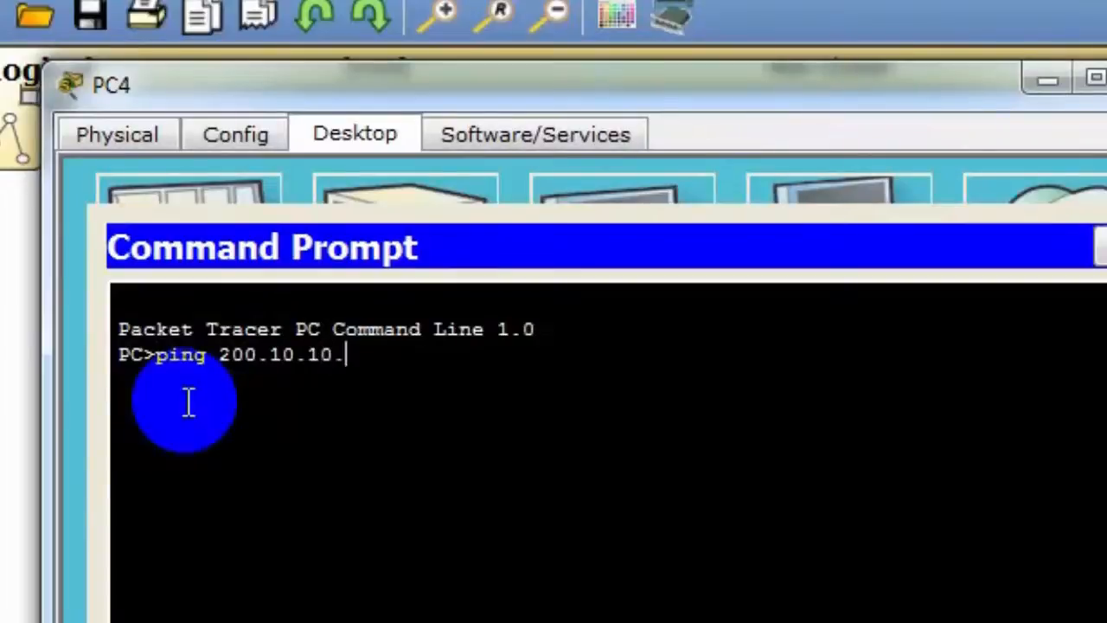
key("Return")
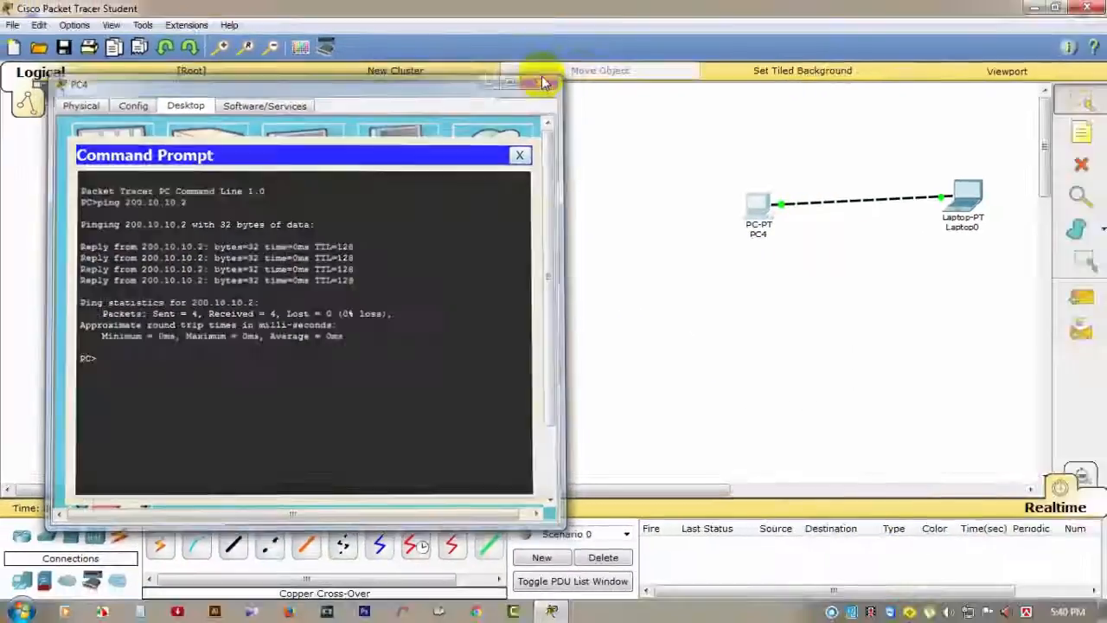
Step: Close PC4's window and space PC4 and Laptop0 widely across the workspace
left_click(772, 34)
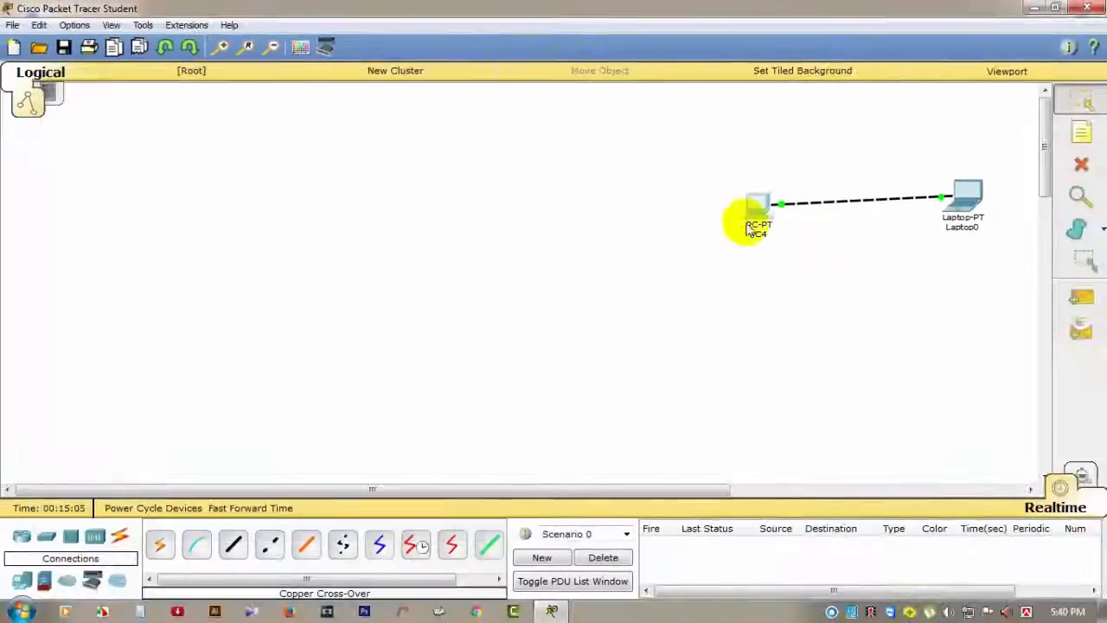
left_click_drag(759, 206, 309, 179)
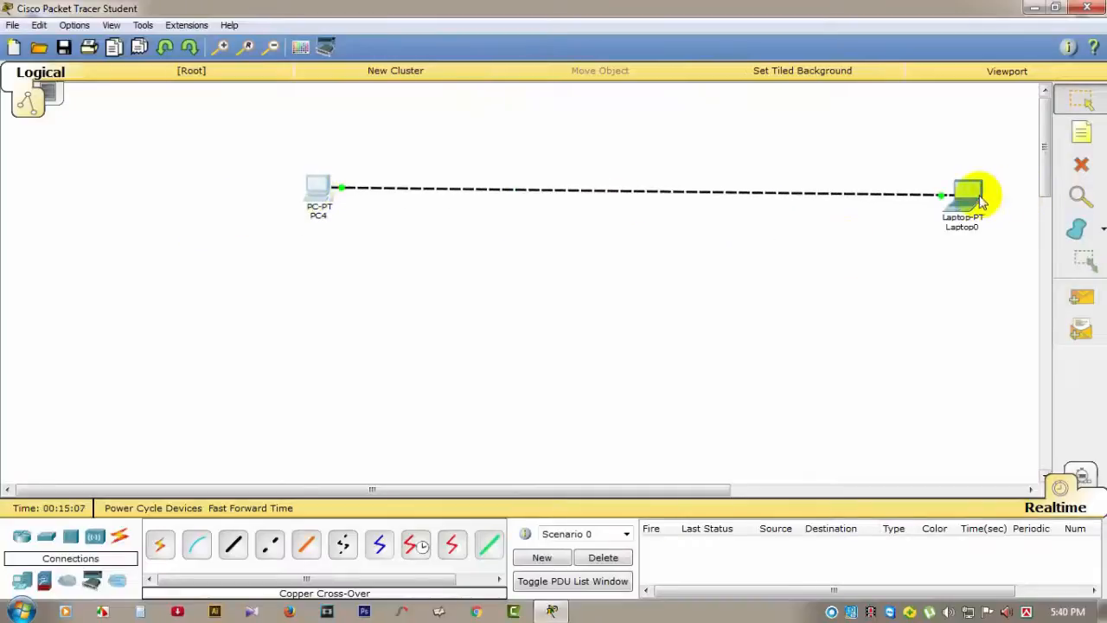
left_click_drag(971, 190, 808, 190)
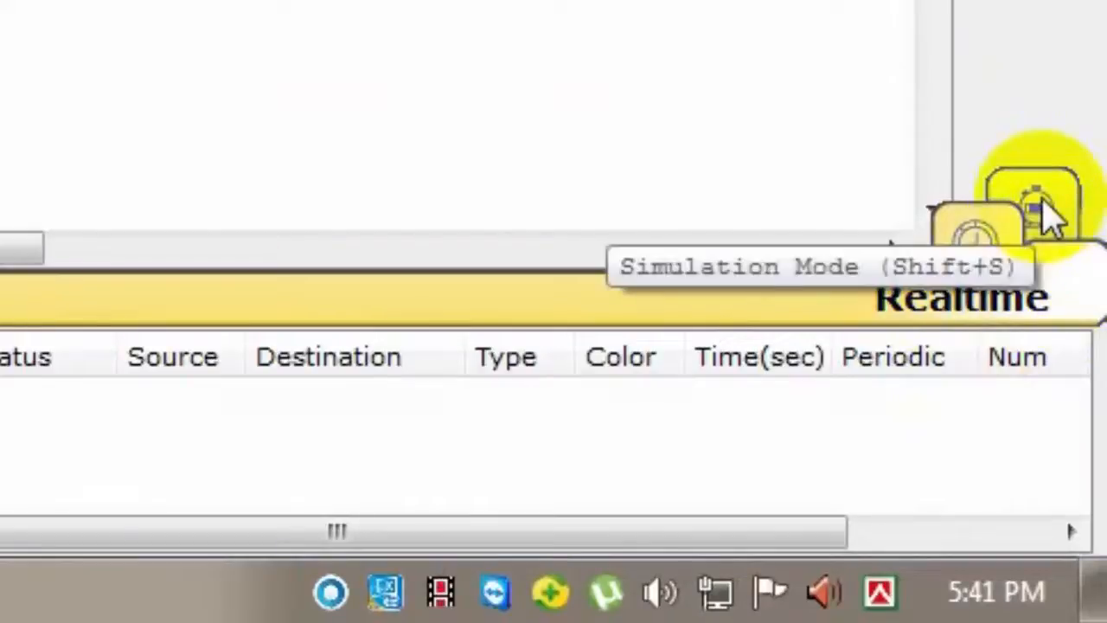
Step: Enter Simulation mode, hide its event list, and return to Realtime mode
left_click(1048, 213)
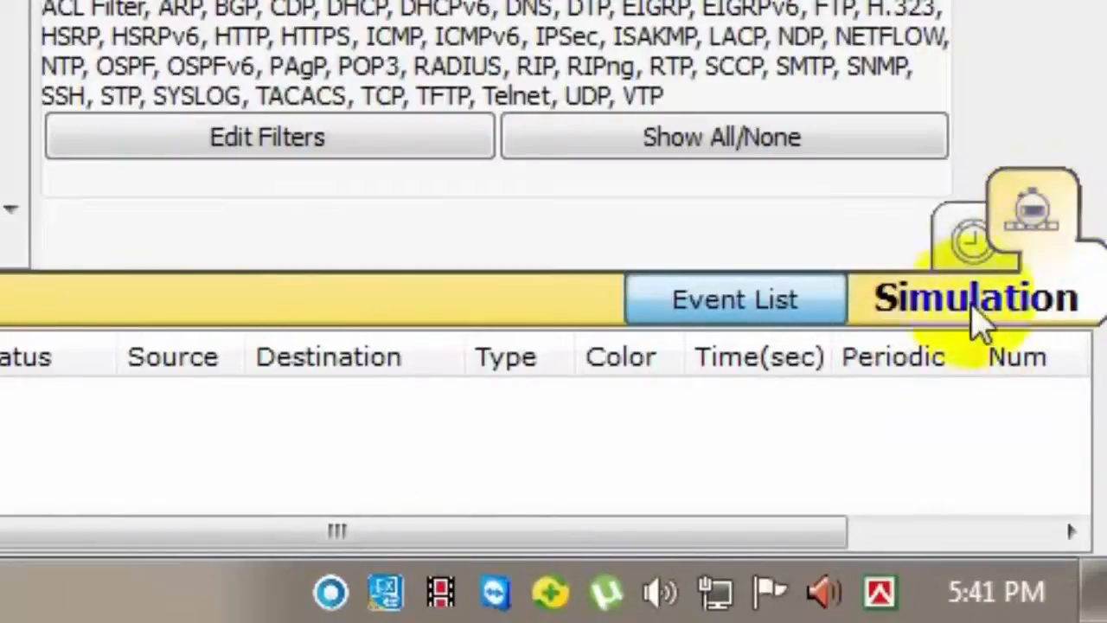
left_click(941, 2)
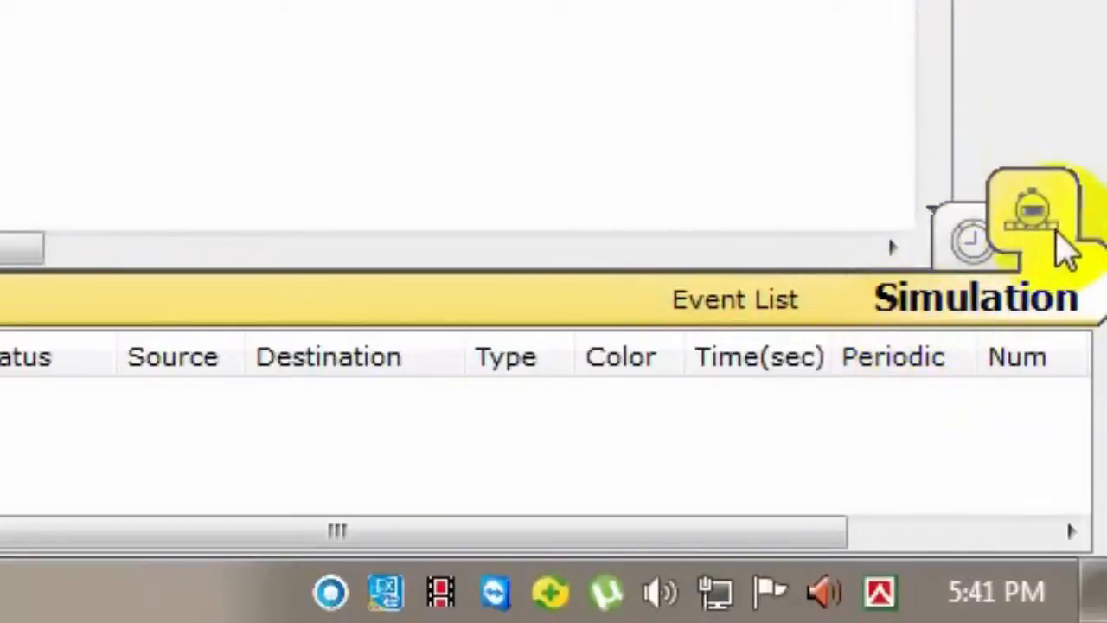
left_click(973, 242)
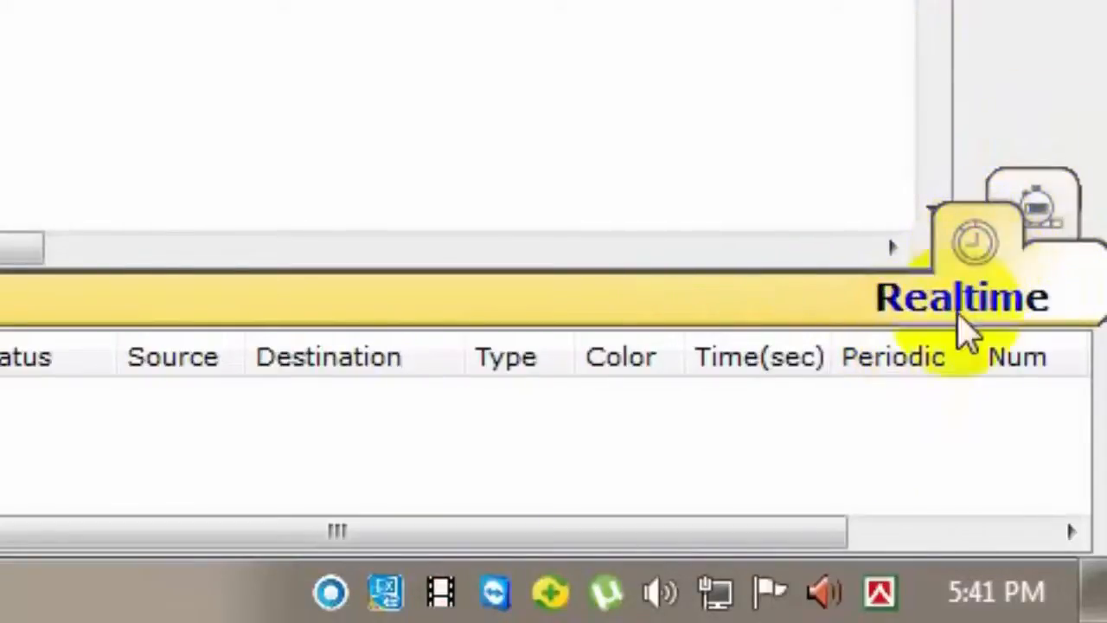
Step: Switch to Simulation mode and float the Simulation Panel beside PC4 so both devices are uncovered
left_click(1046, 212)
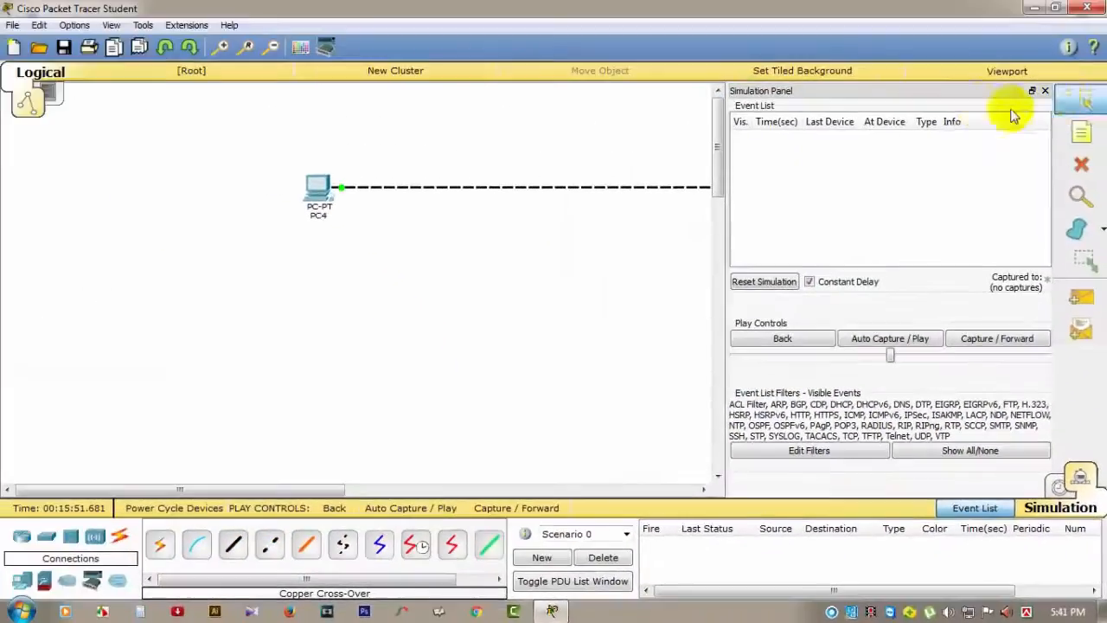
left_click_drag(964, 91, 179, 163)
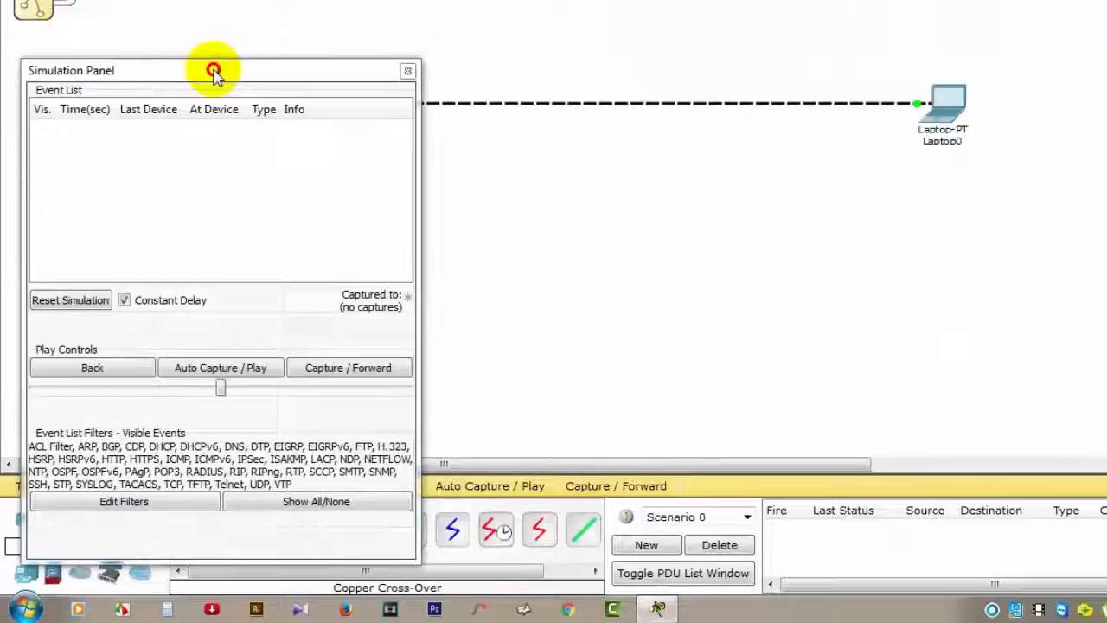
left_click_drag(213, 74, 112, 6)
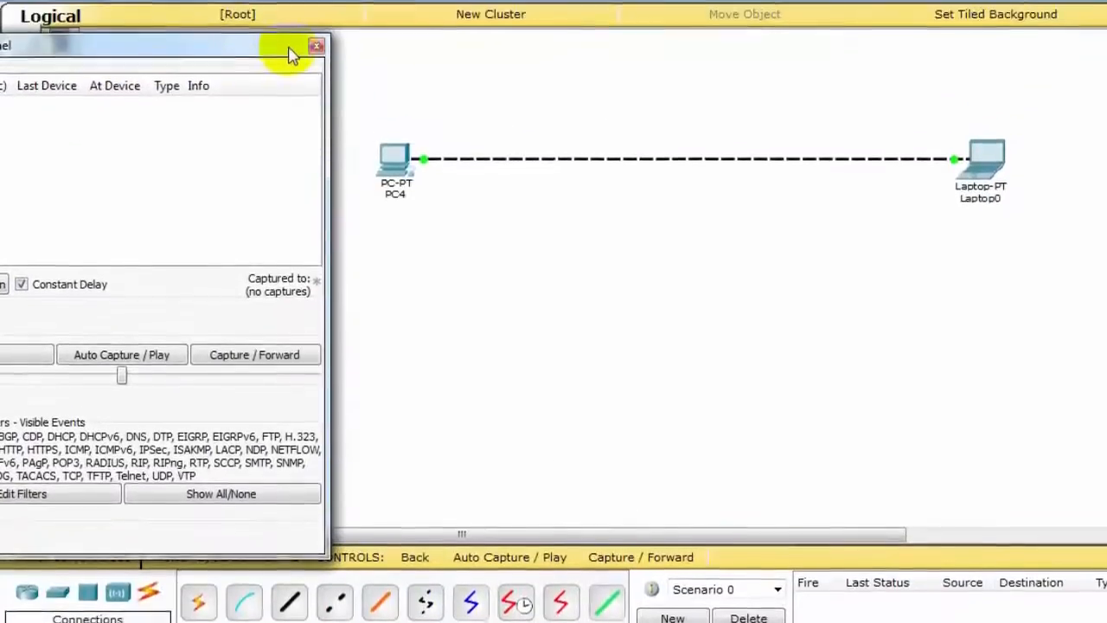
left_click_drag(247, 5, 158, 11)
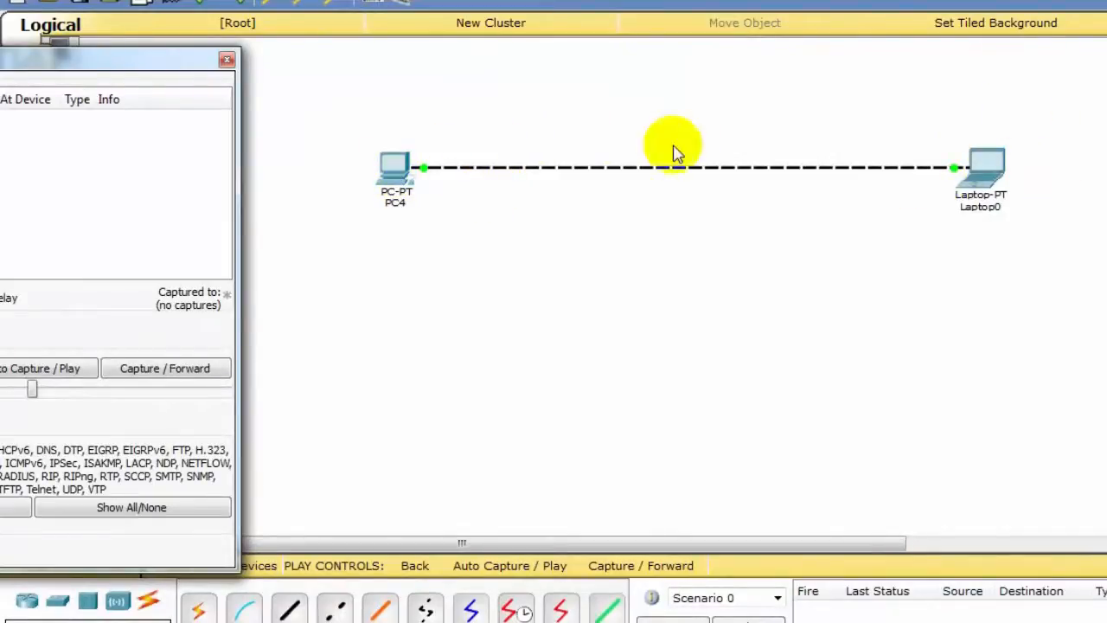
Step: Ping PC4 at 200.10.10.1 from Laptop0's Command Prompt
left_click(997, 175)
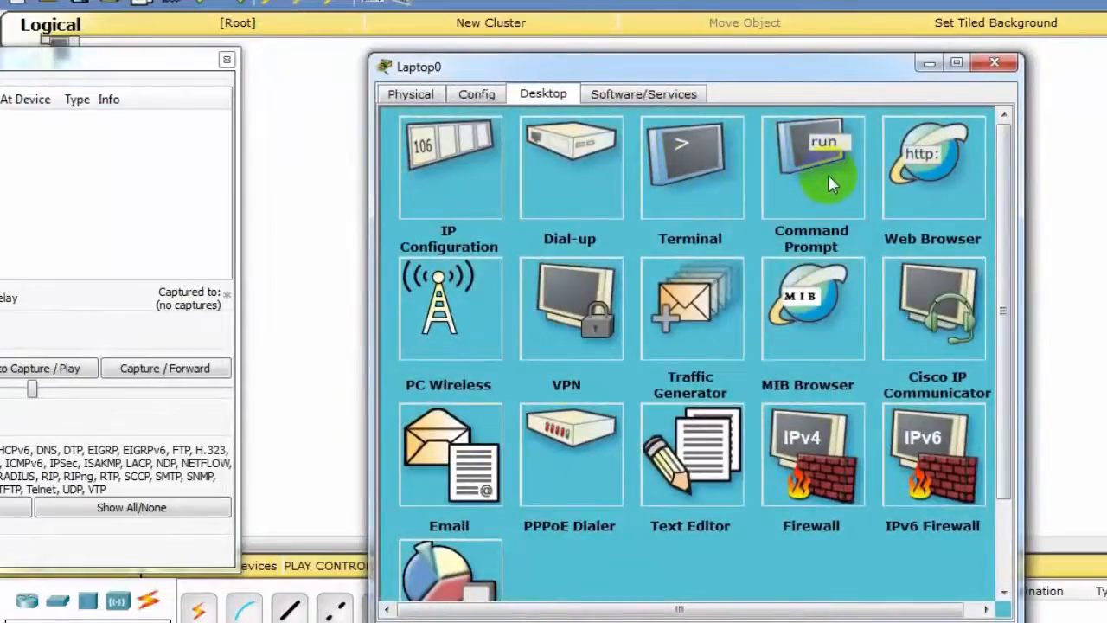
left_click(827, 173)
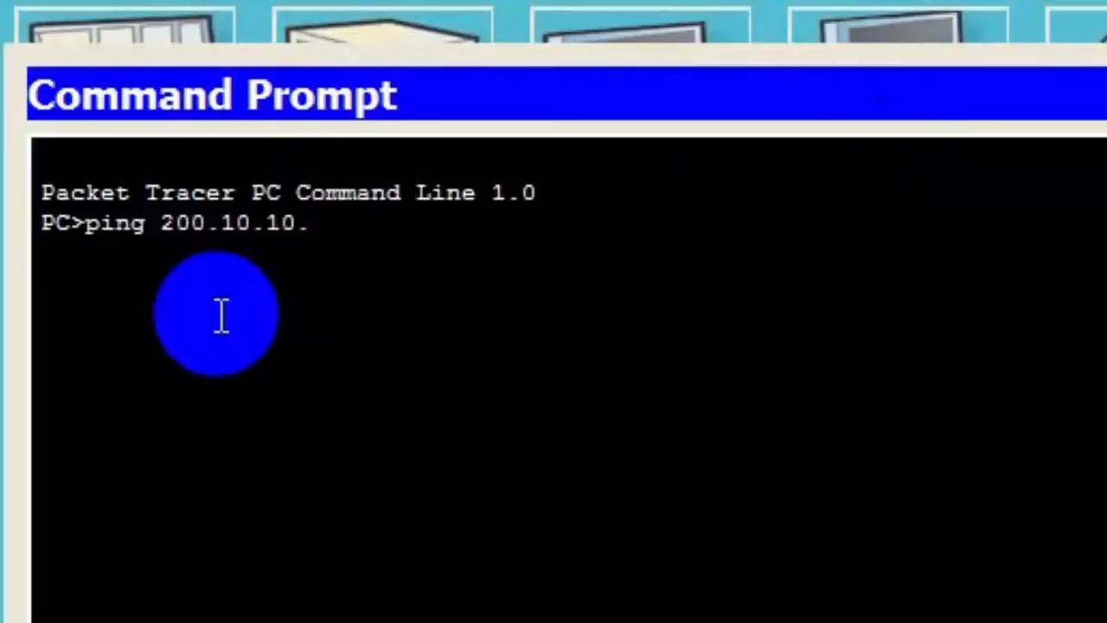
key("Return")
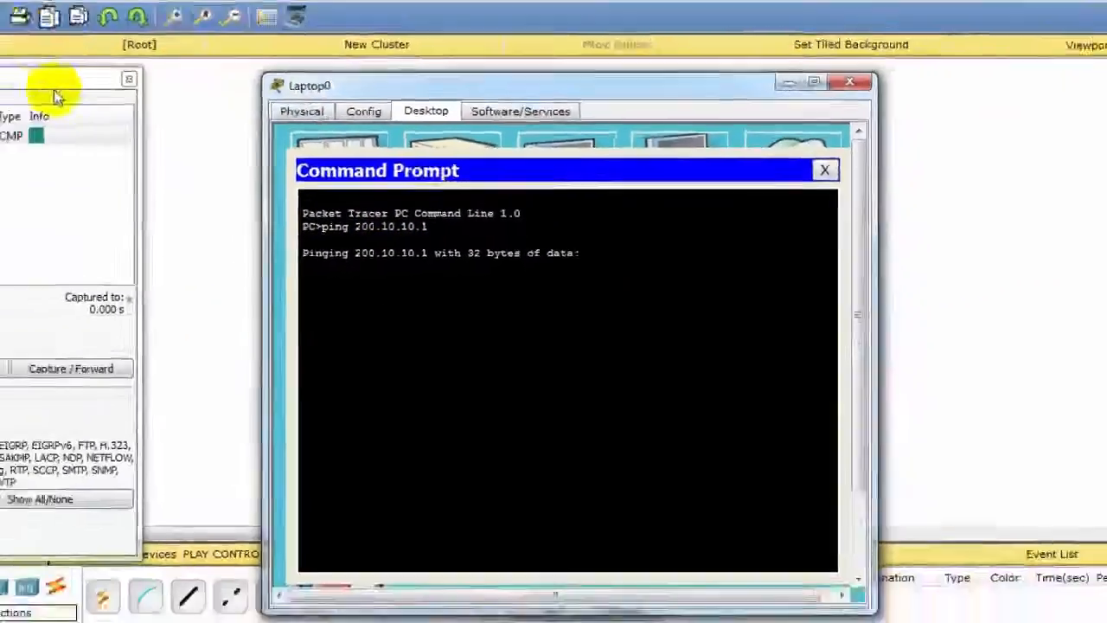
Step: Start automatic capture of the ping packets and move the Simulation Panel off the network link
left_click_drag(130, 94, 363, 104)
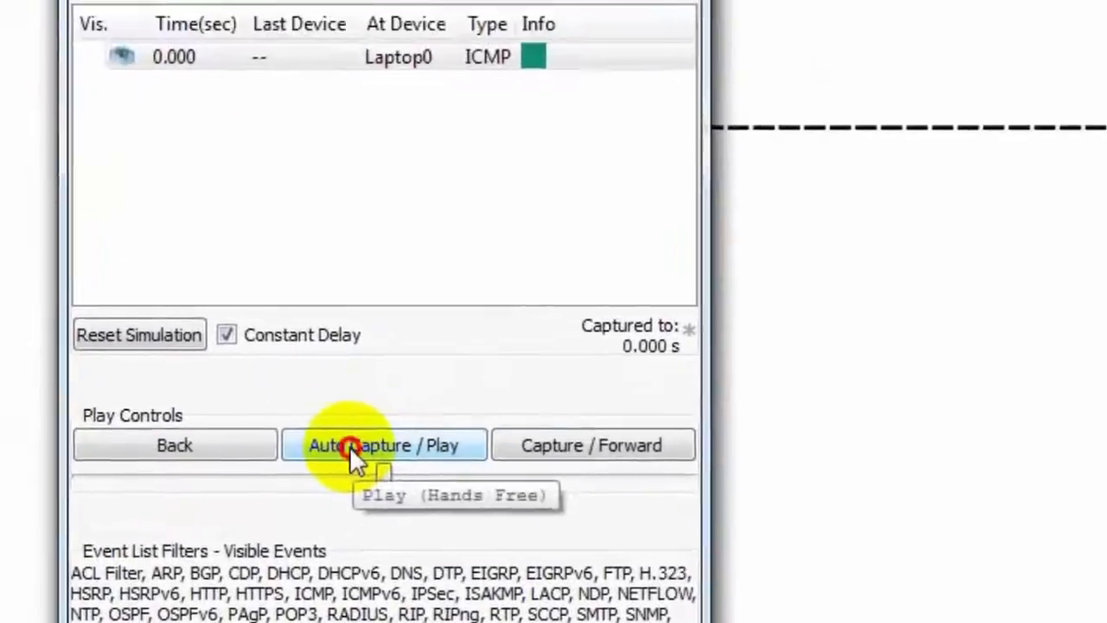
left_click(320, 368)
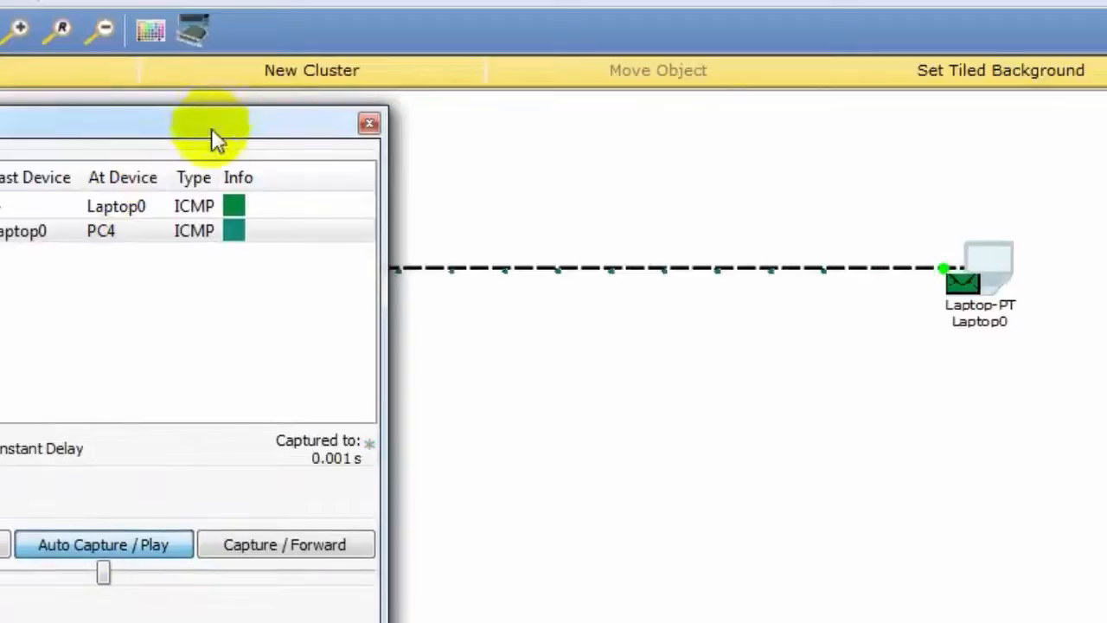
left_click_drag(211, 128, 0, 128)
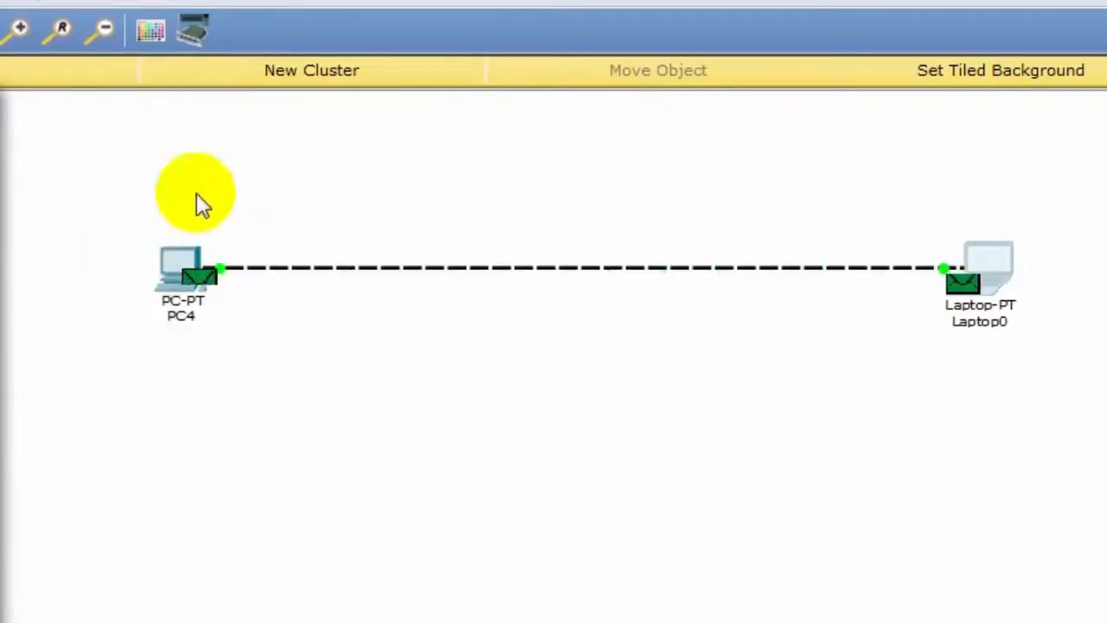
Step: Bring the Simulation Panel back into view, slow down the playback speed, and stop the automatic capture
left_click_drag(0, 415, 642, 370)
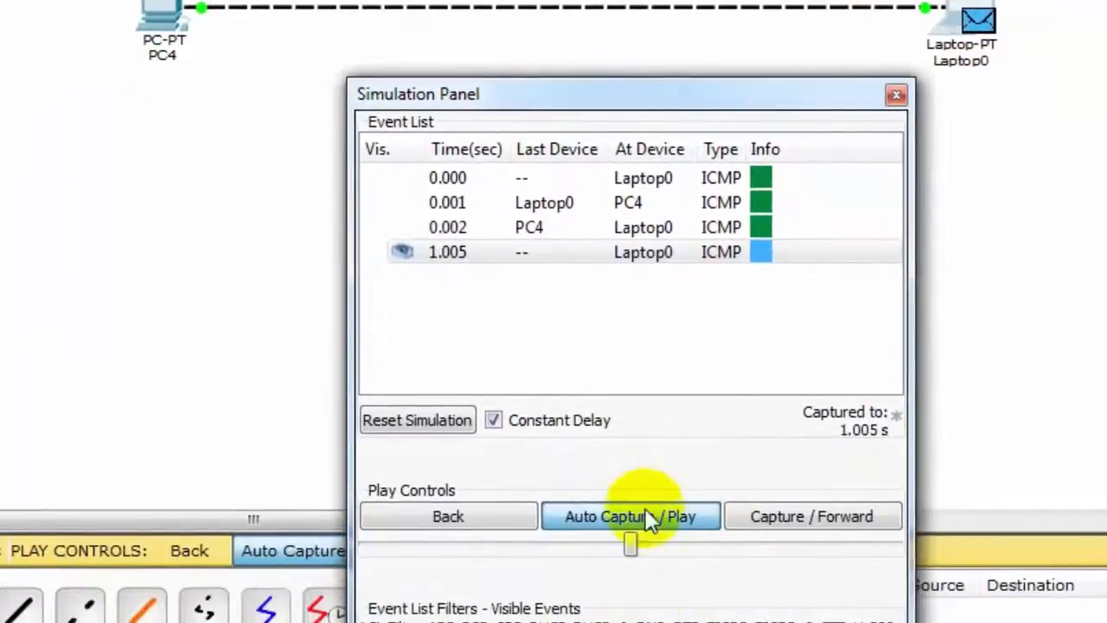
left_click_drag(631, 545, 414, 561)
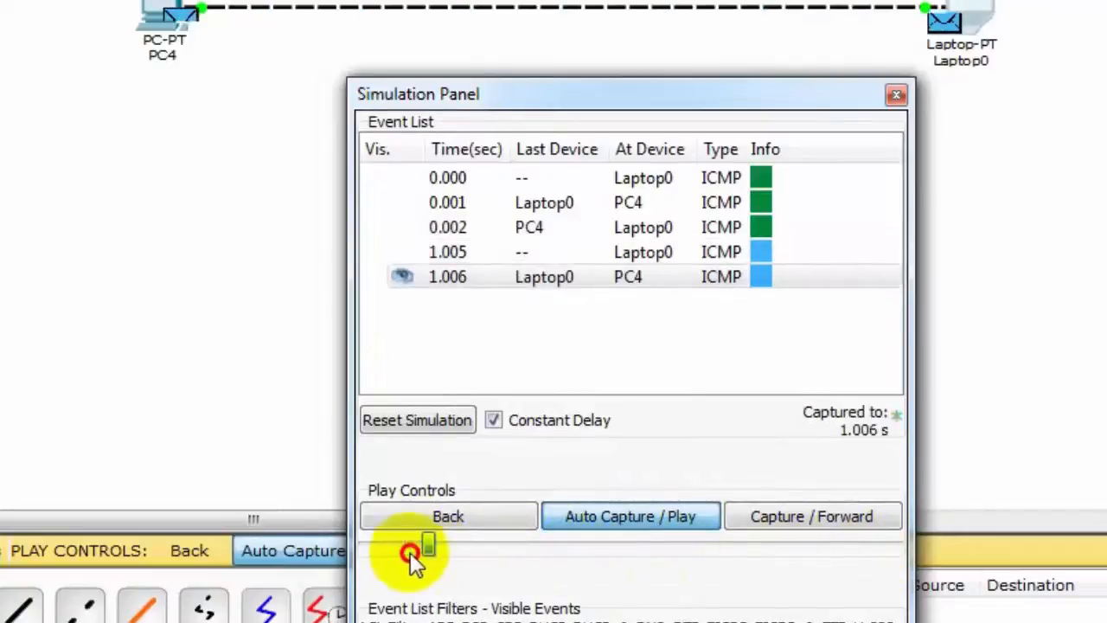
left_click(639, 519)
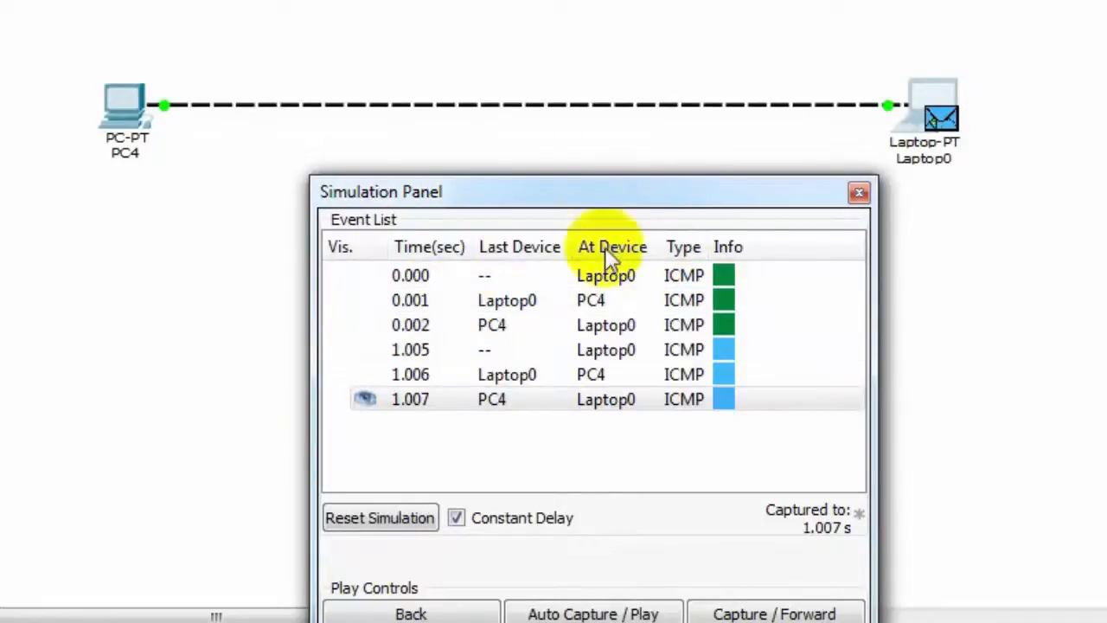
Step: Clear the Simulation Panel off the workspace, and operate PC4's power button in its Physical Device View
left_click_drag(618, 203, 303, 0)
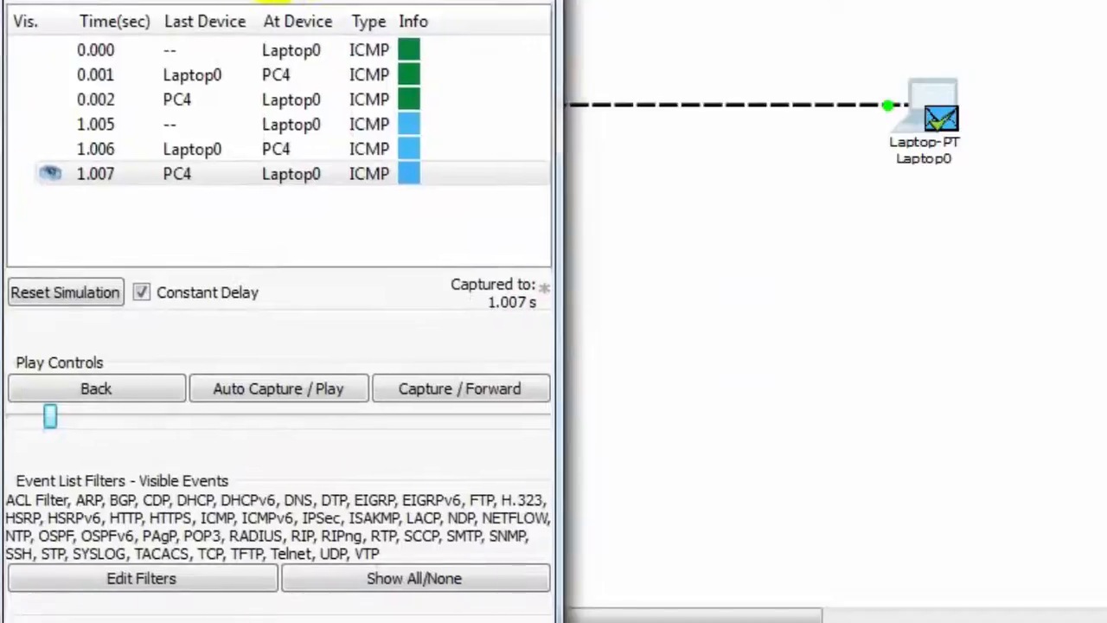
double_click(273, 0)
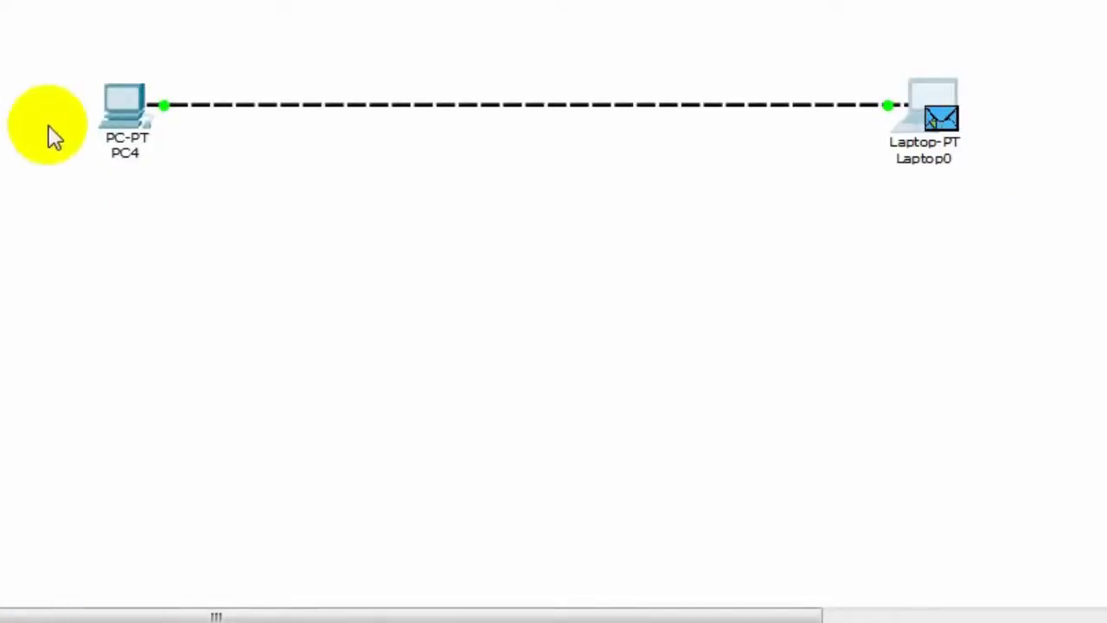
left_click(127, 119)
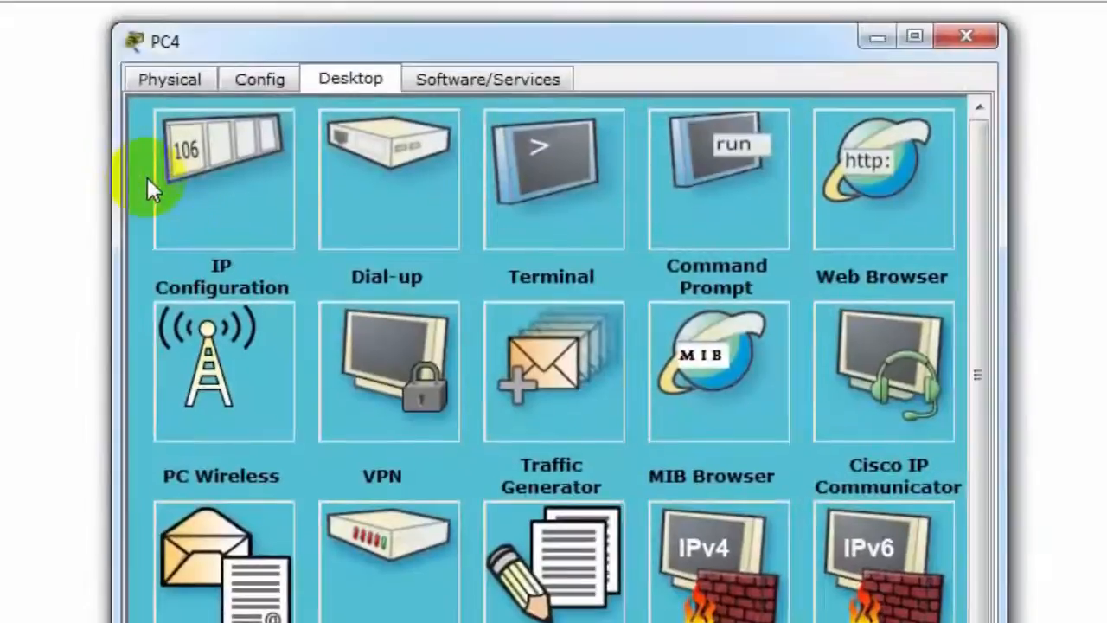
left_click(165, 86)
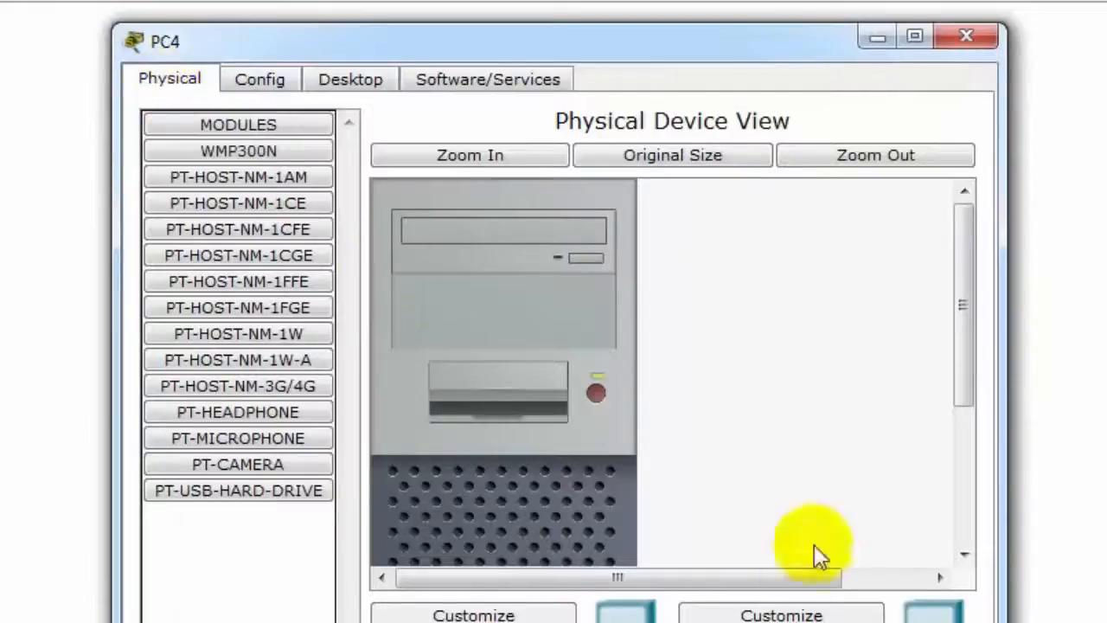
left_click(597, 394)
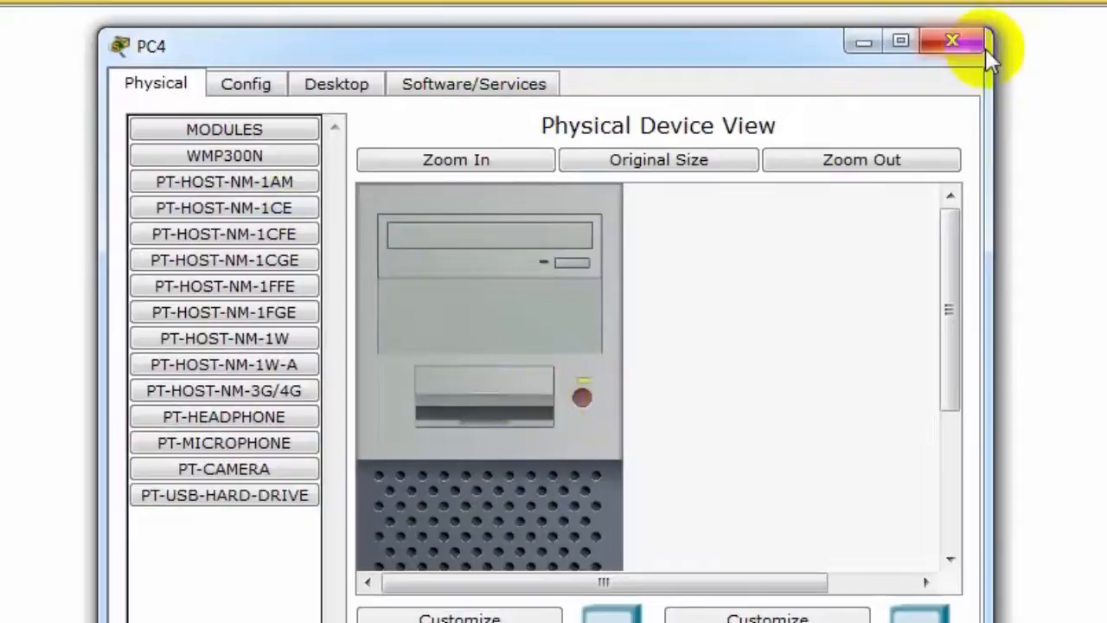
left_click(485, 161)
left_click_drag(944, 287, 948, 227)
left_click(813, 342)
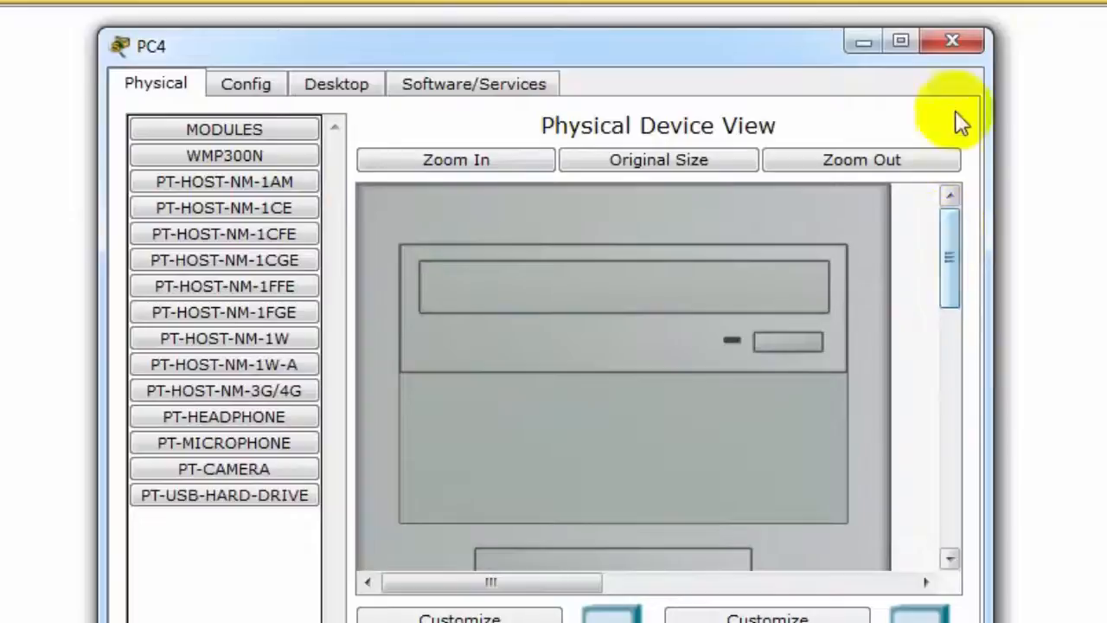
left_click(955, 45)
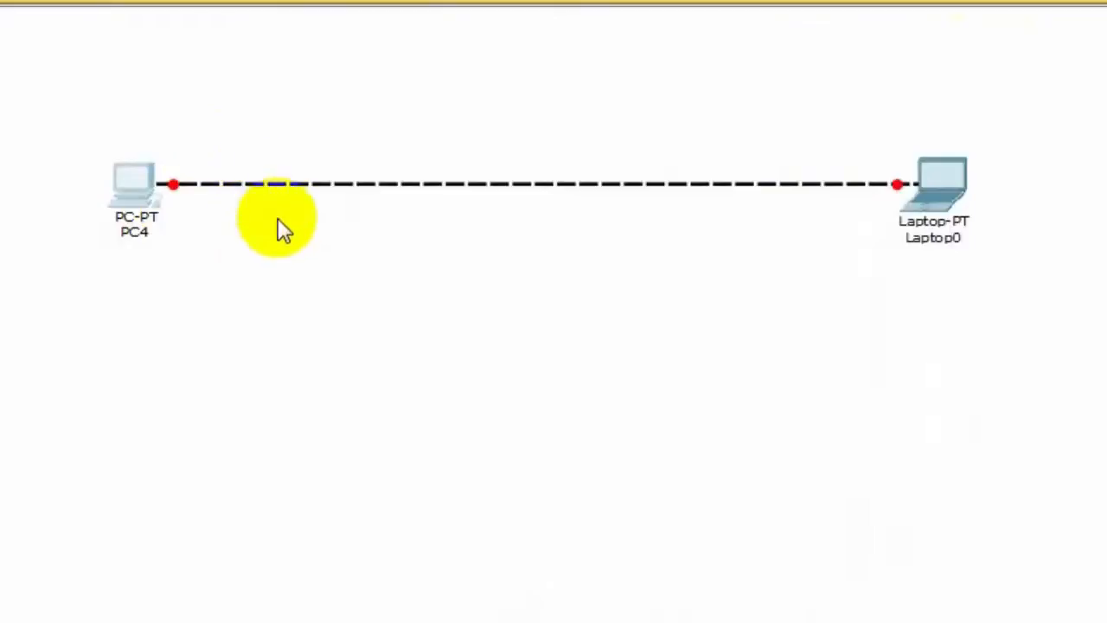
Step: Add another PC below the existing link, and delete the cable between PC4 and Laptop0
left_click_drag(4, 130, 977, 305)
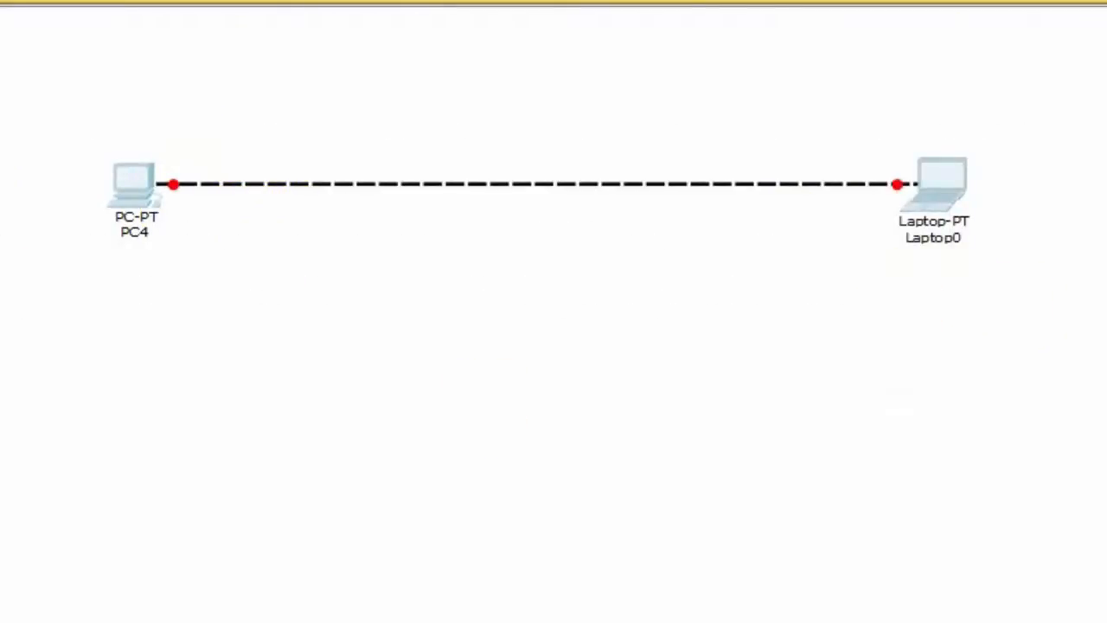
left_click(459, 358)
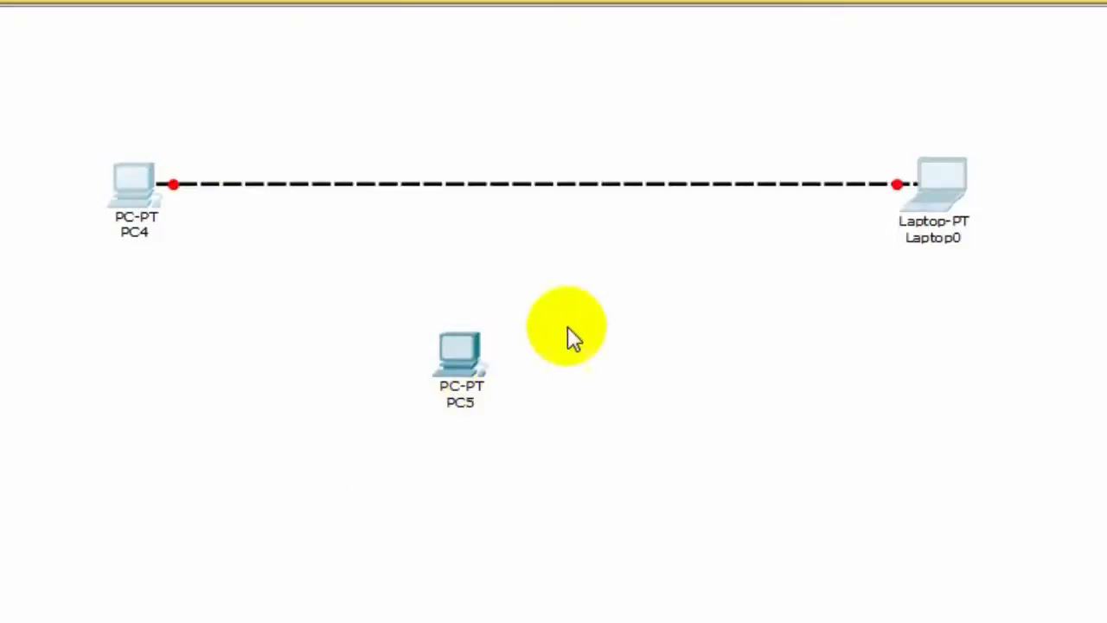
left_click_drag(482, 378, 577, 422)
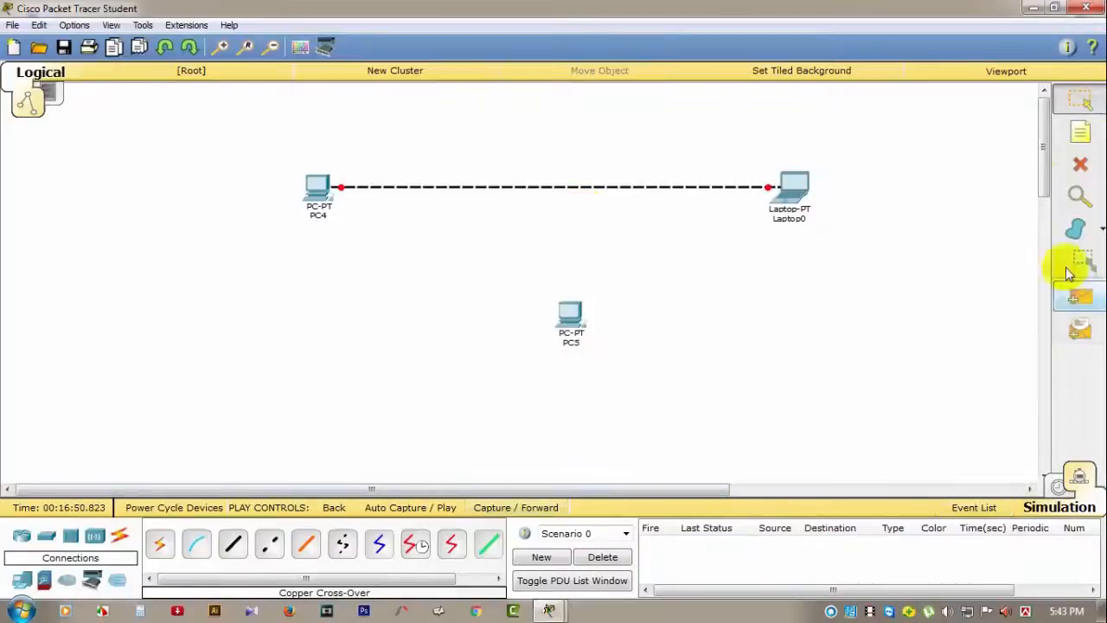
left_click(1095, 173)
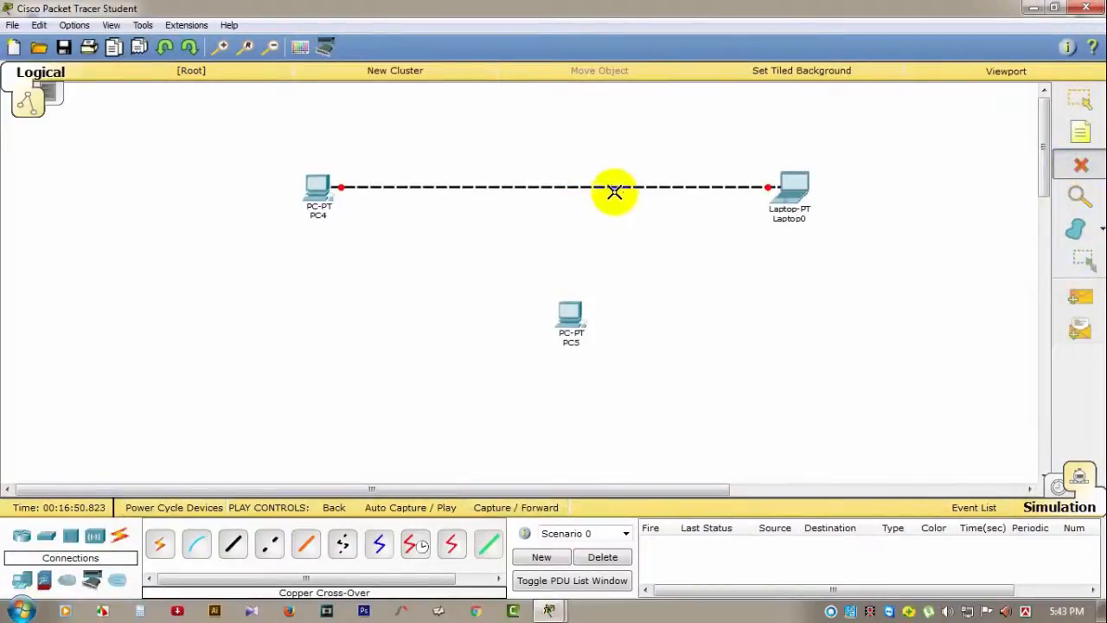
left_click(1084, 101)
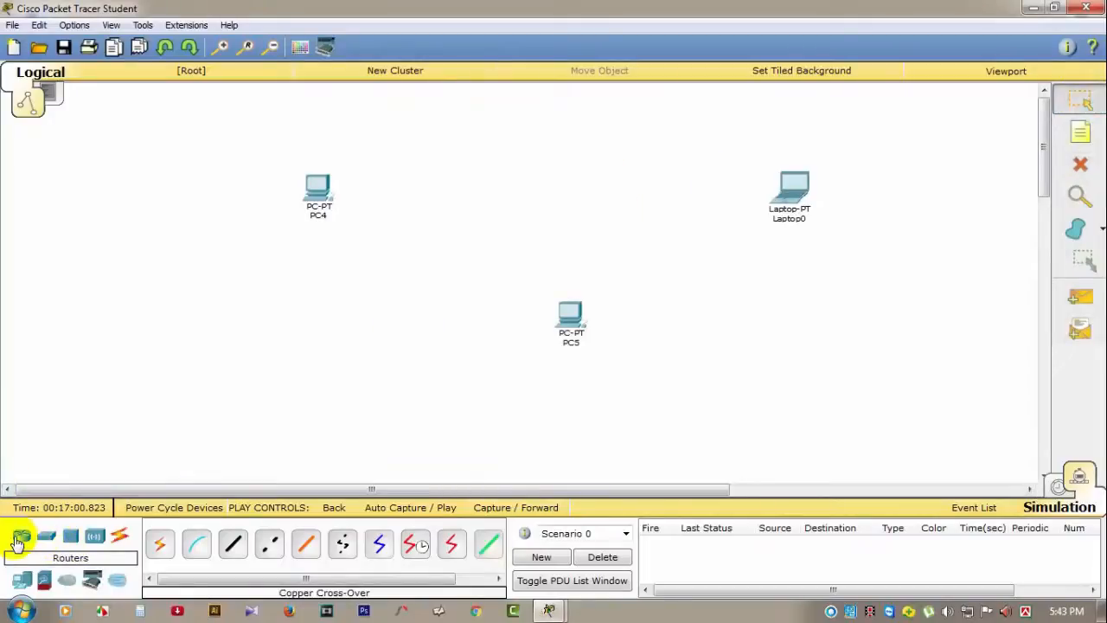
Step: Place a 2950-24 switch in the middle of the workspace and space PC5 and Laptop0 out around it
left_click(47, 541)
left_click_drag(160, 544, 499, 186)
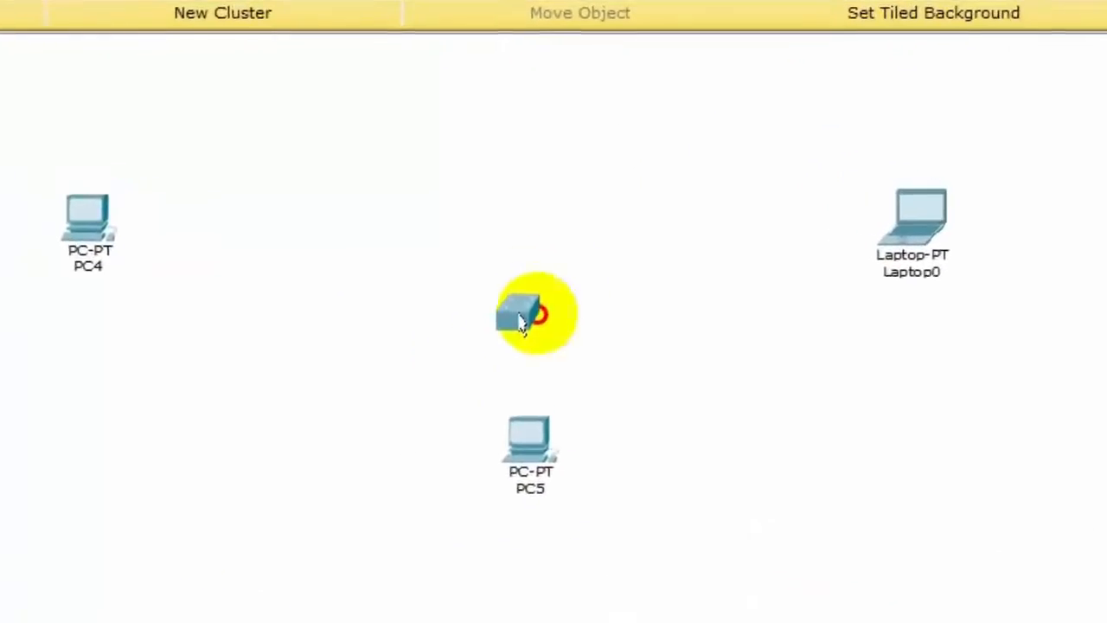
left_click_drag(401, 216, 516, 220)
left_click_drag(528, 435, 541, 513)
left_click_drag(524, 219, 530, 290)
left_click_drag(930, 238, 908, 190)
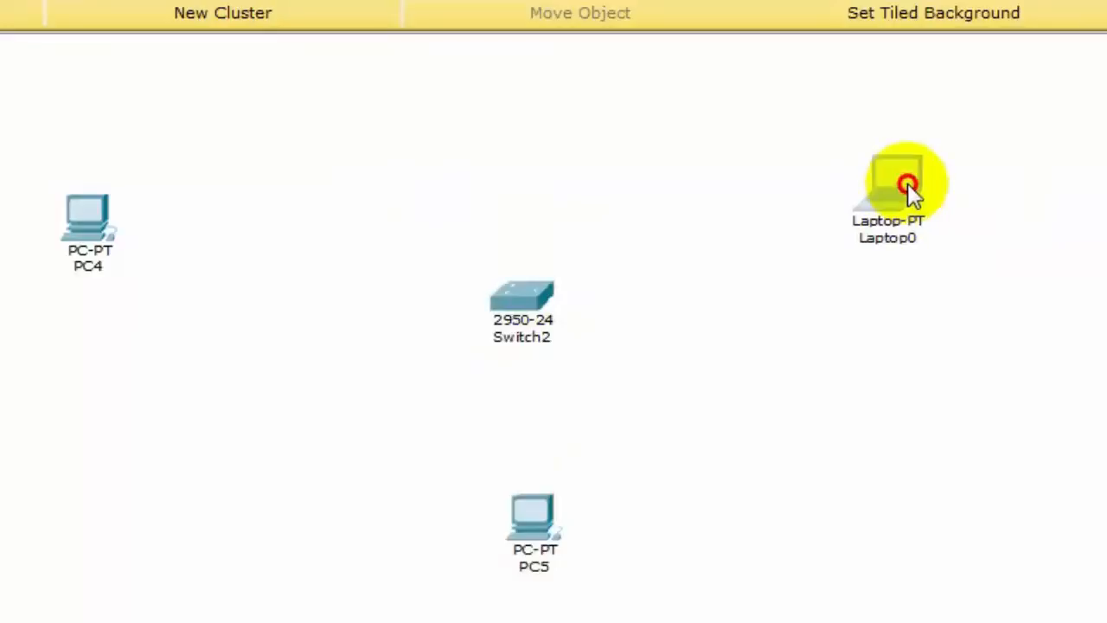
Step: Try connecting PC4's FastEthernet0 to the switch's FastEthernet0/1 with a Copper Cross-Over cable
left_click(165, 554)
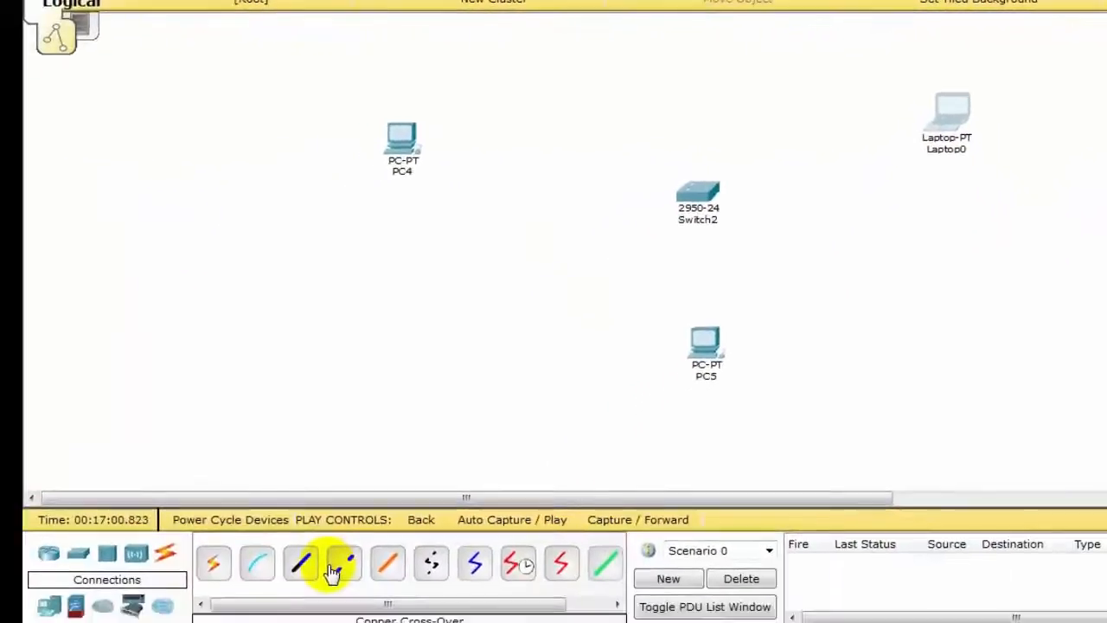
left_click(332, 566)
left_click(403, 146)
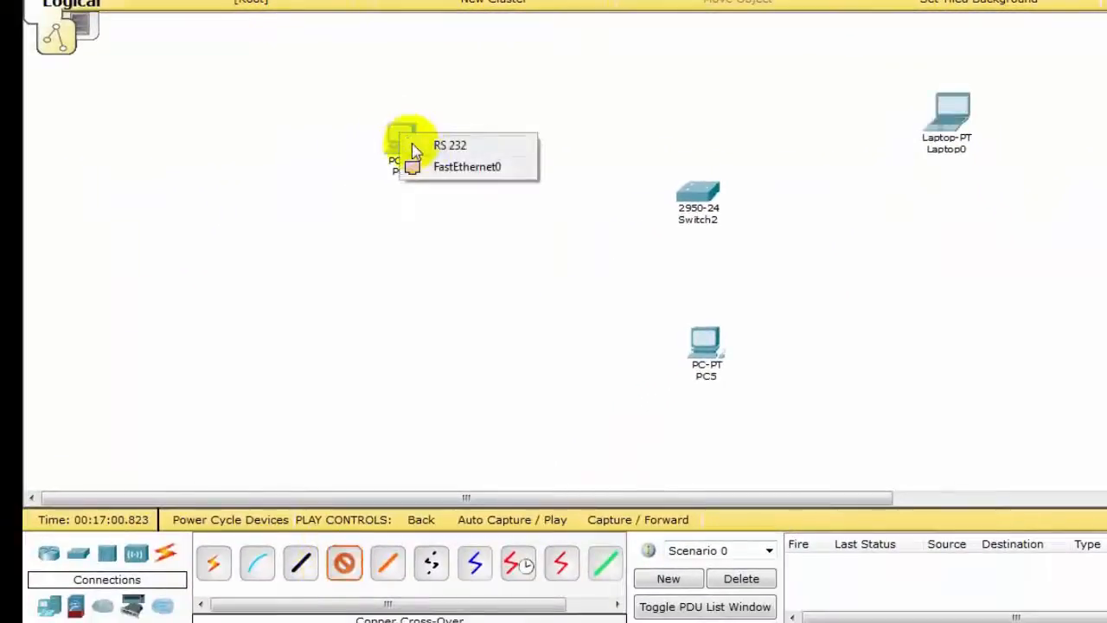
left_click(452, 170)
left_click(701, 187)
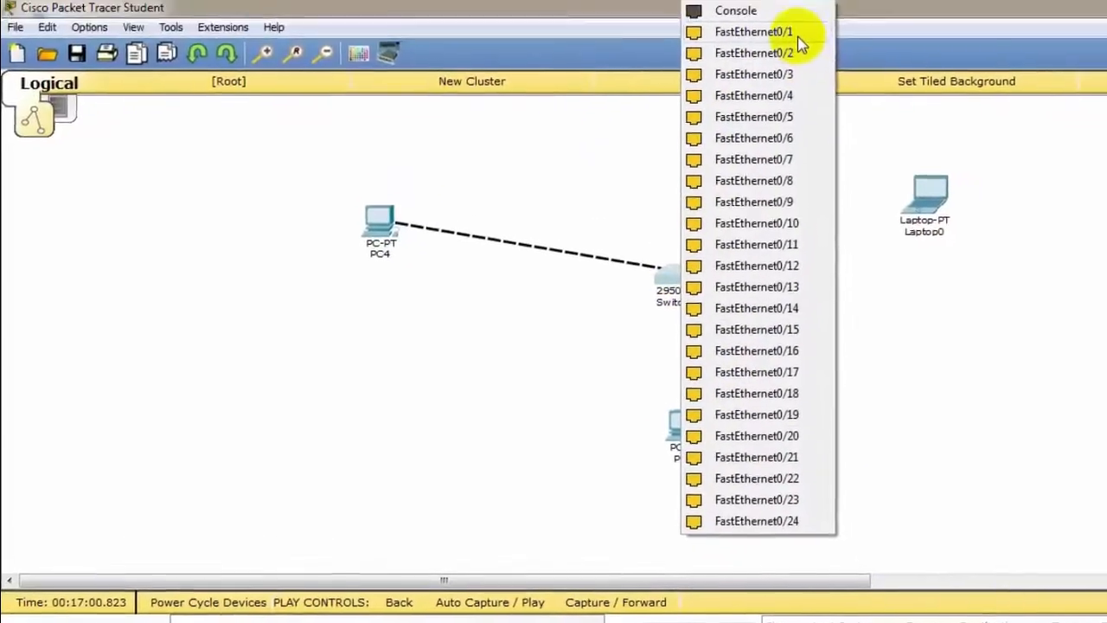
left_click(796, 38)
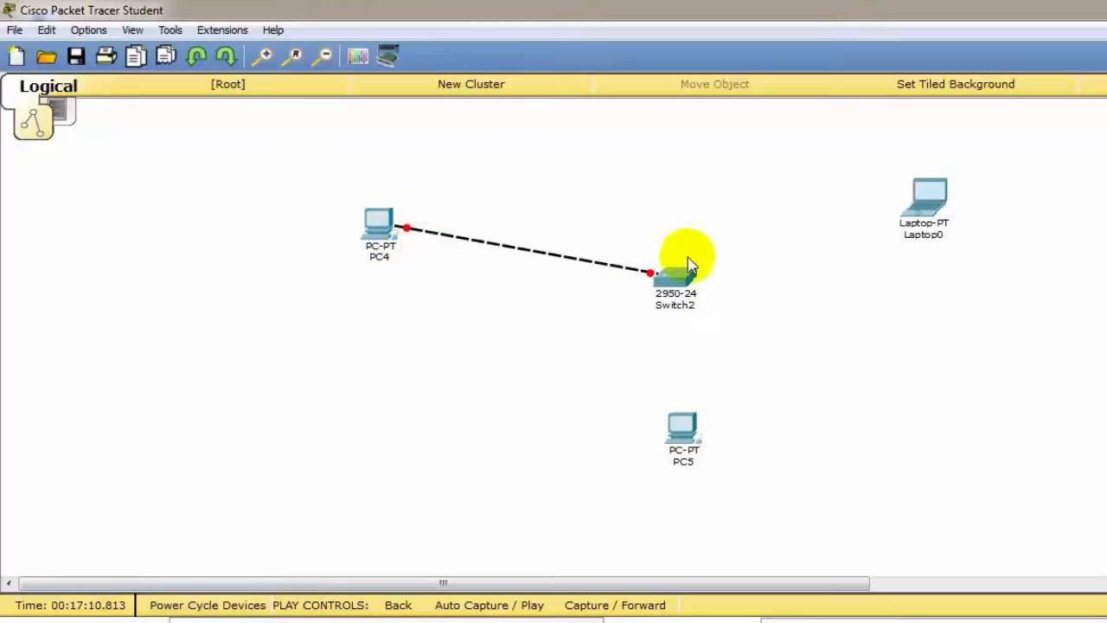
Step: Enable Always Show Port Labels in the interface preferences
left_click(173, 33)
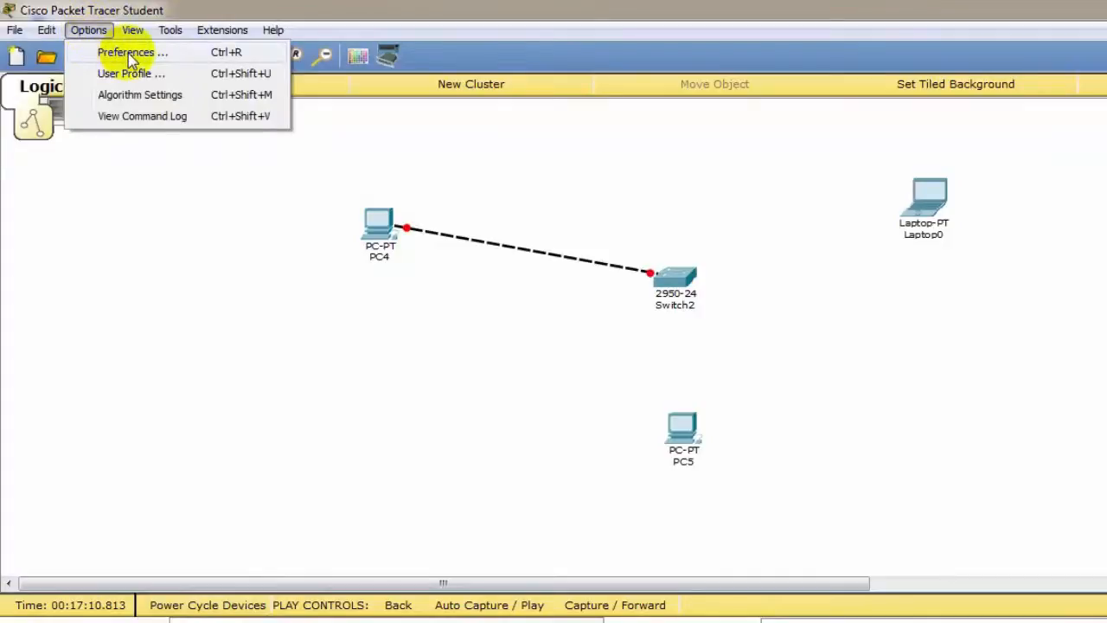
left_click(176, 56)
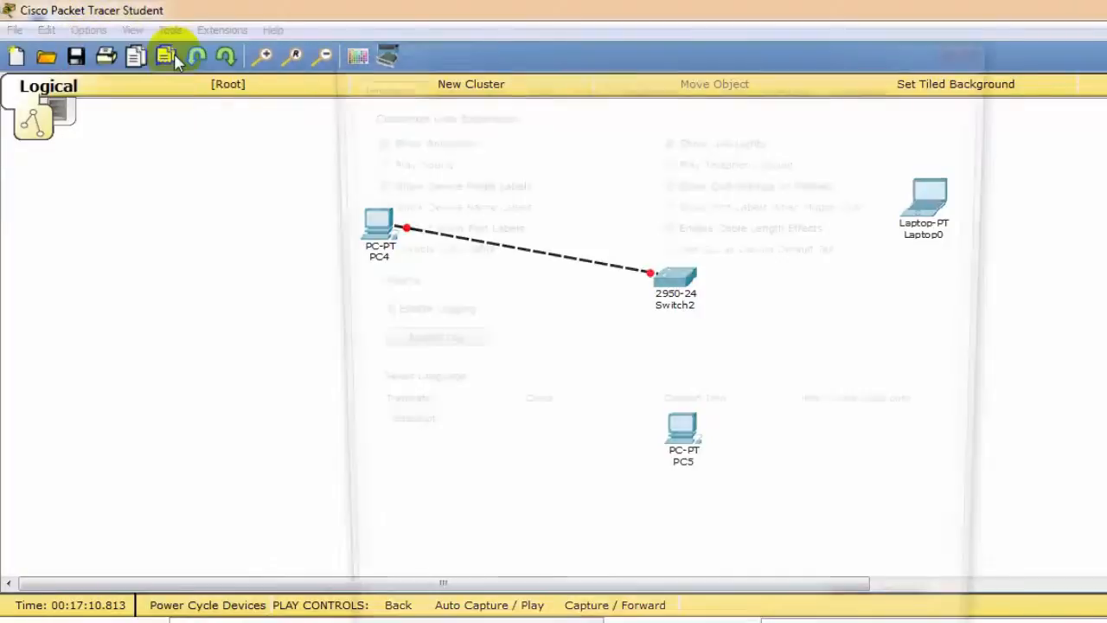
left_click_drag(511, 49, 885, 16)
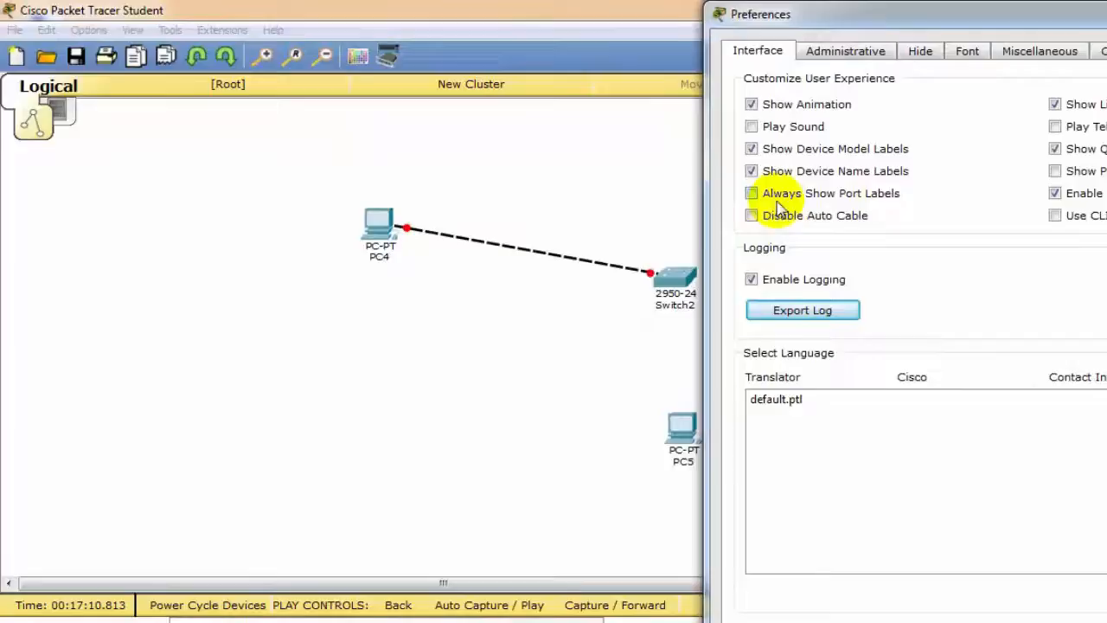
left_click(786, 194)
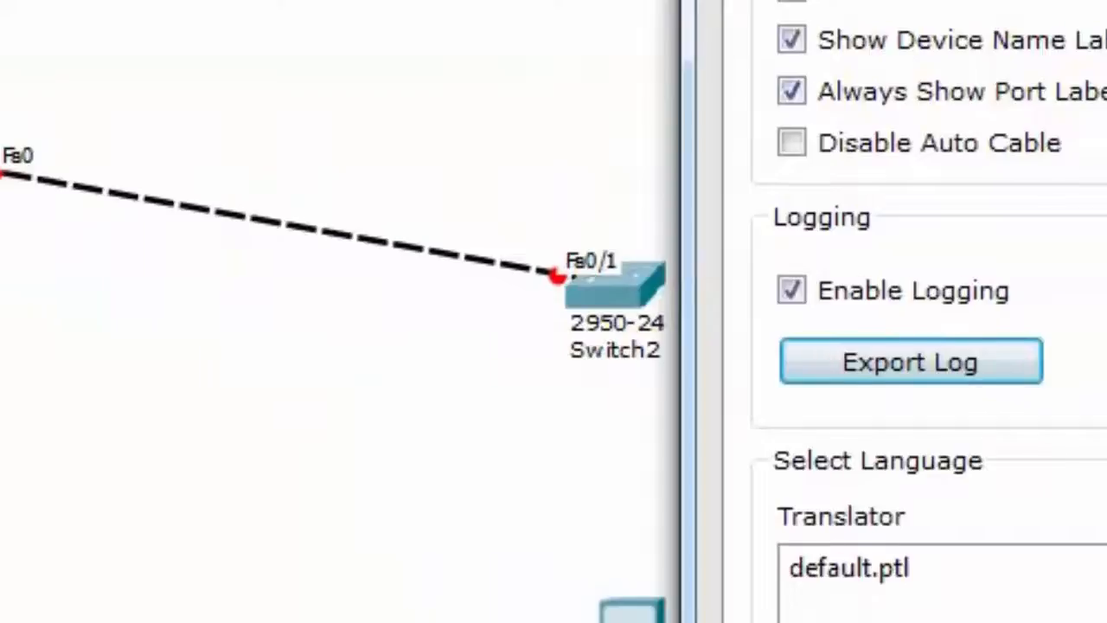
left_click_drag(957, 22, 821, 29)
left_click(1006, 28)
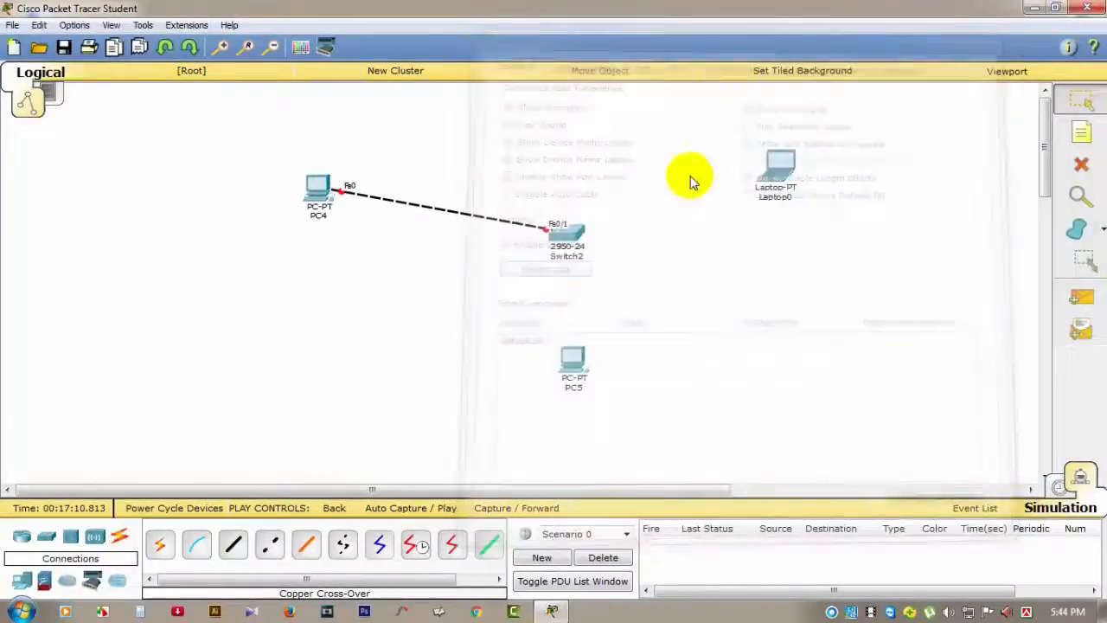
Step: Check PC4's Physical Device View, and move Switch2 up so it sits nearly level with PC4
left_click(316, 197)
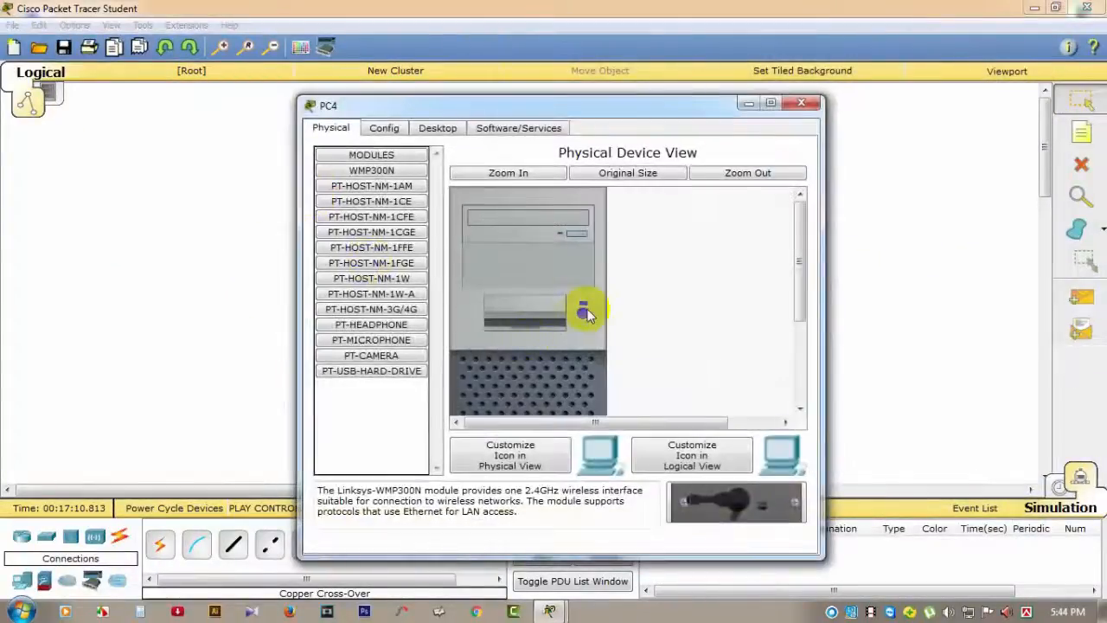
left_click(801, 103)
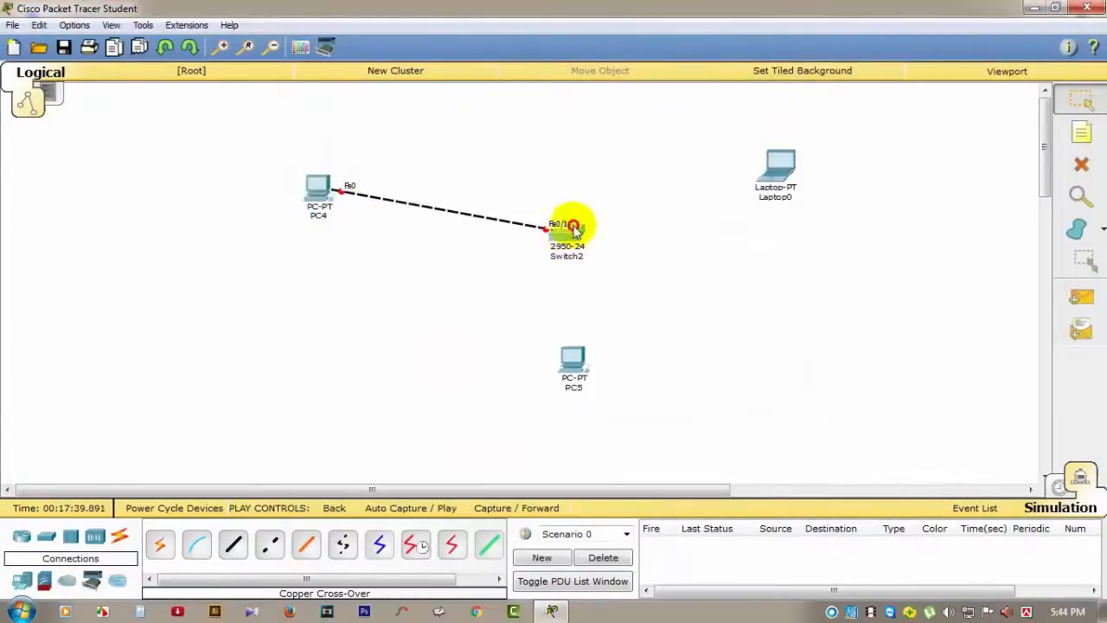
left_click_drag(565, 227, 558, 199)
left_click(365, 365)
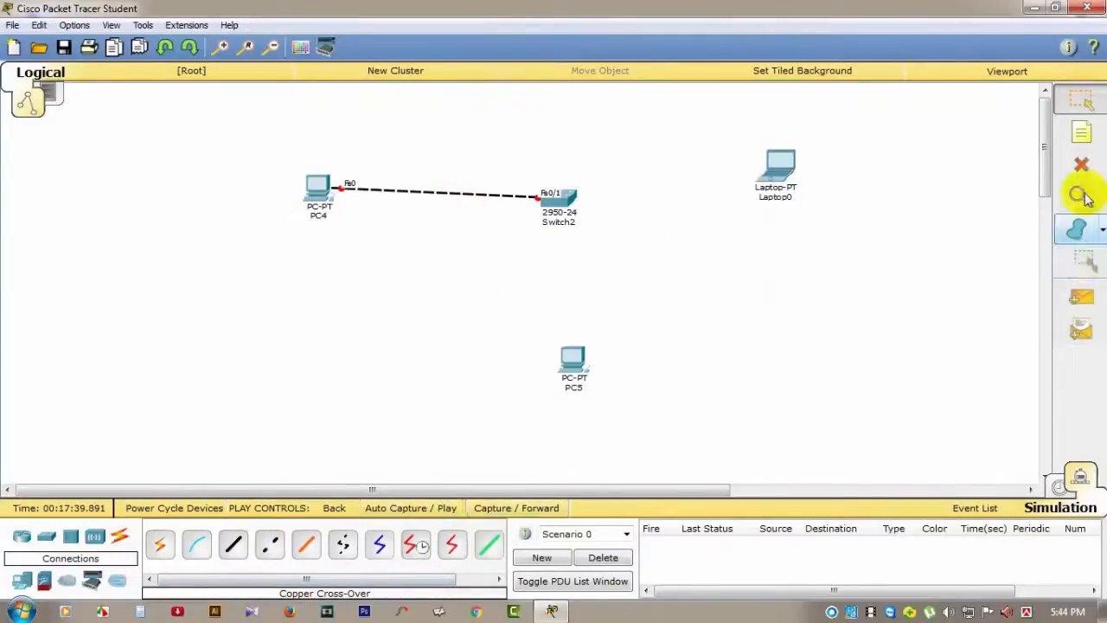
Step: Delete the cross-over cable between PC4 and Switch2
left_click(1081, 164)
left_click(444, 194)
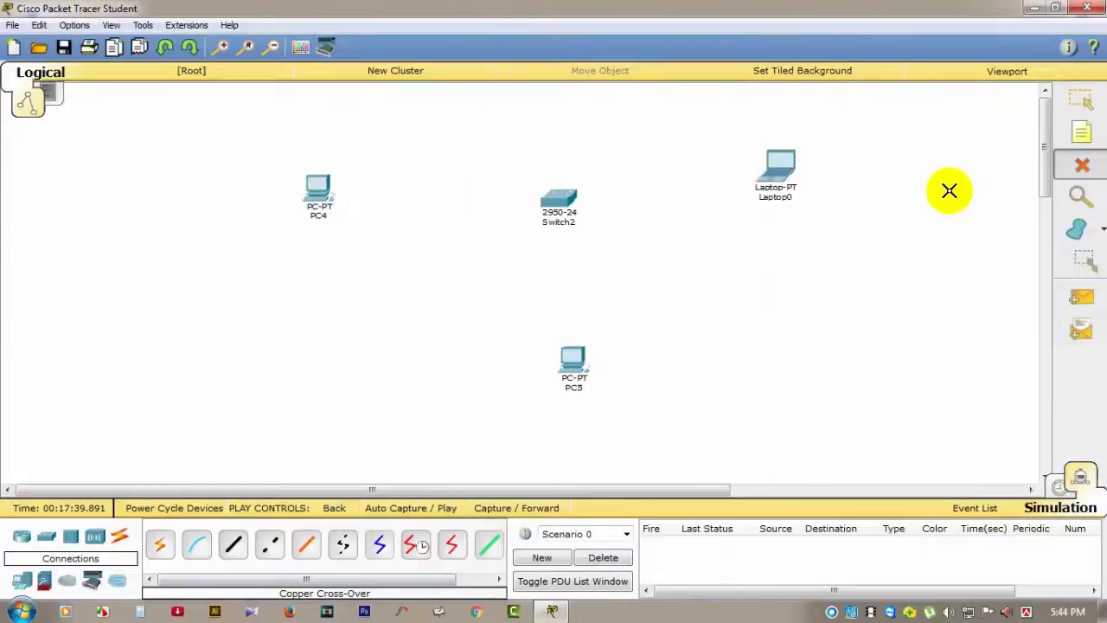
left_click(1080, 101)
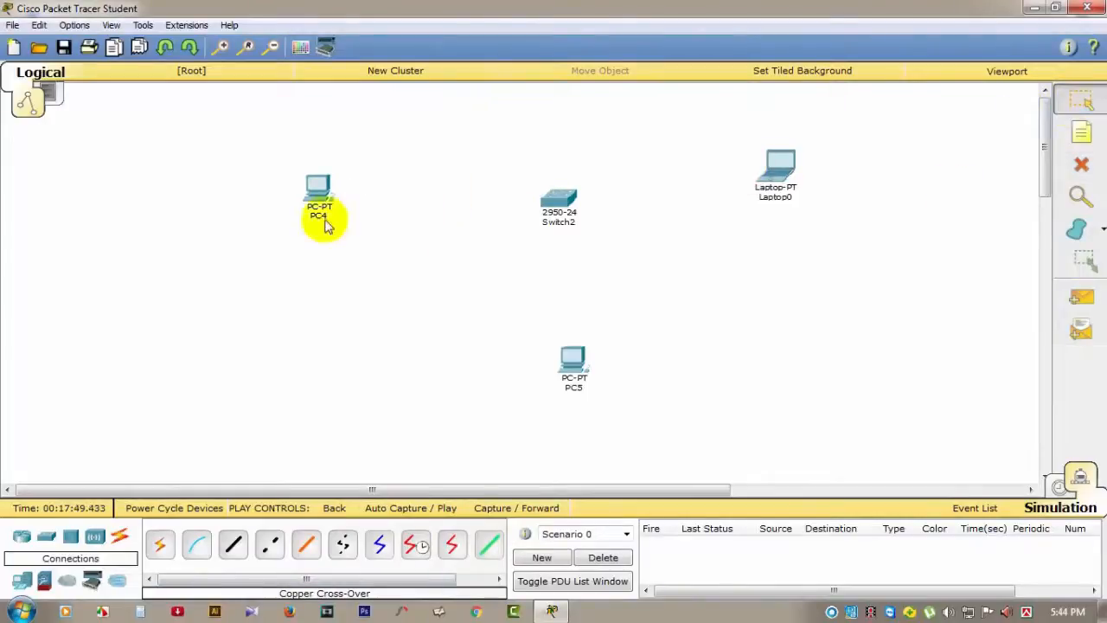
Step: Connect PC4's FastEthernet0 to Switch2's FastEthernet0/1 with a Copper Straight-Through cable
left_click(232, 547)
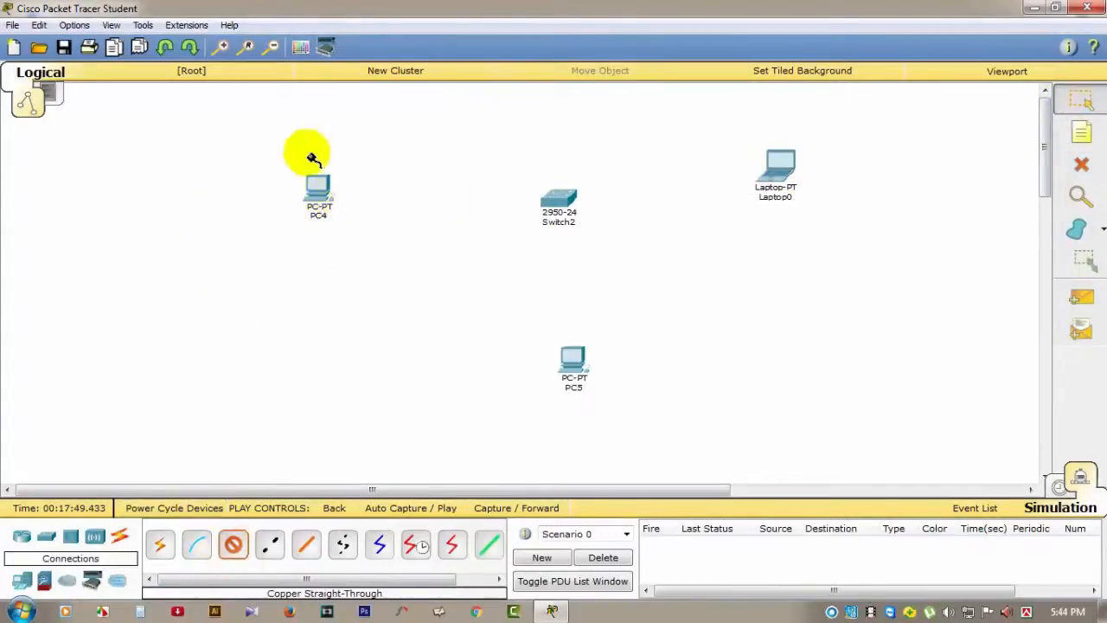
left_click(320, 188)
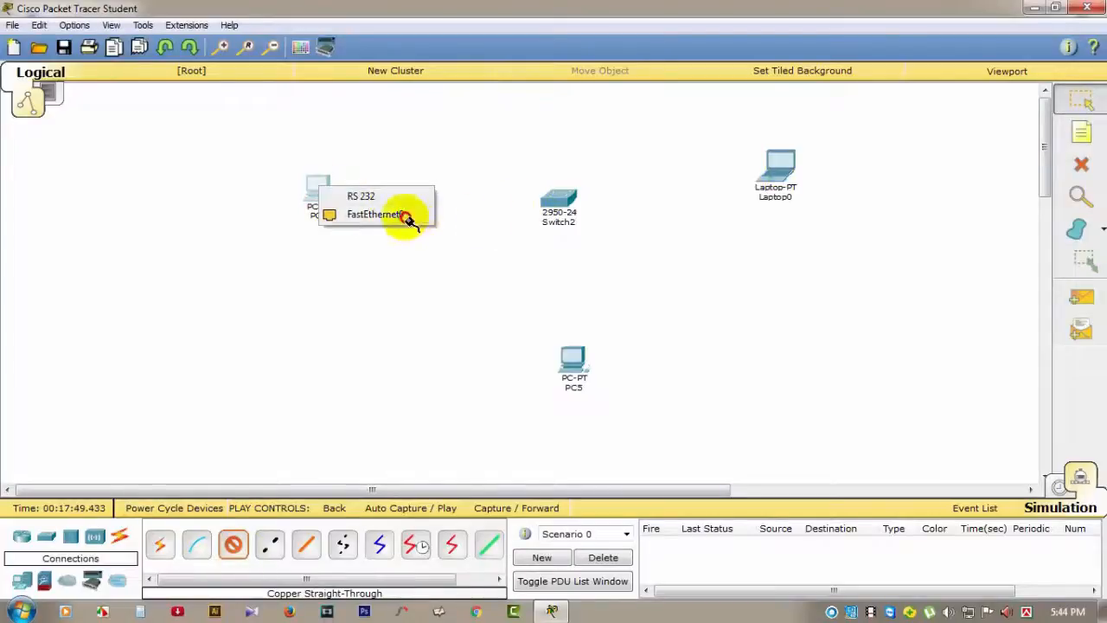
left_click(380, 215)
left_click(559, 195)
left_click(637, 26)
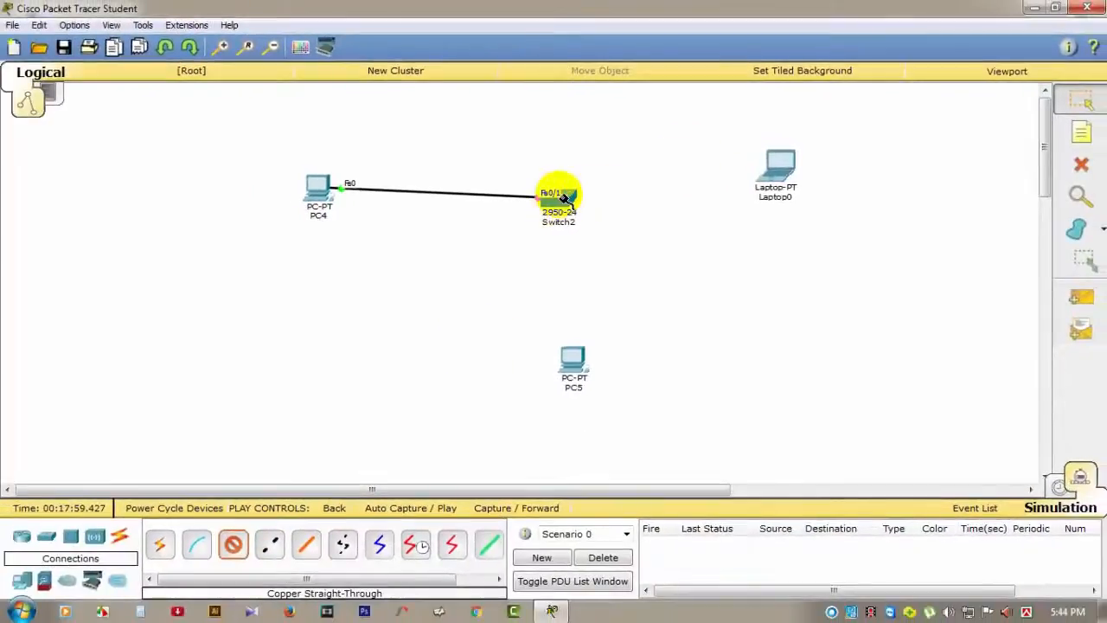
Step: Connect Switch2's FastEthernet0/2 to Laptop0's FastEthernet0 with a Copper Straight-Through cable
left_click(571, 197)
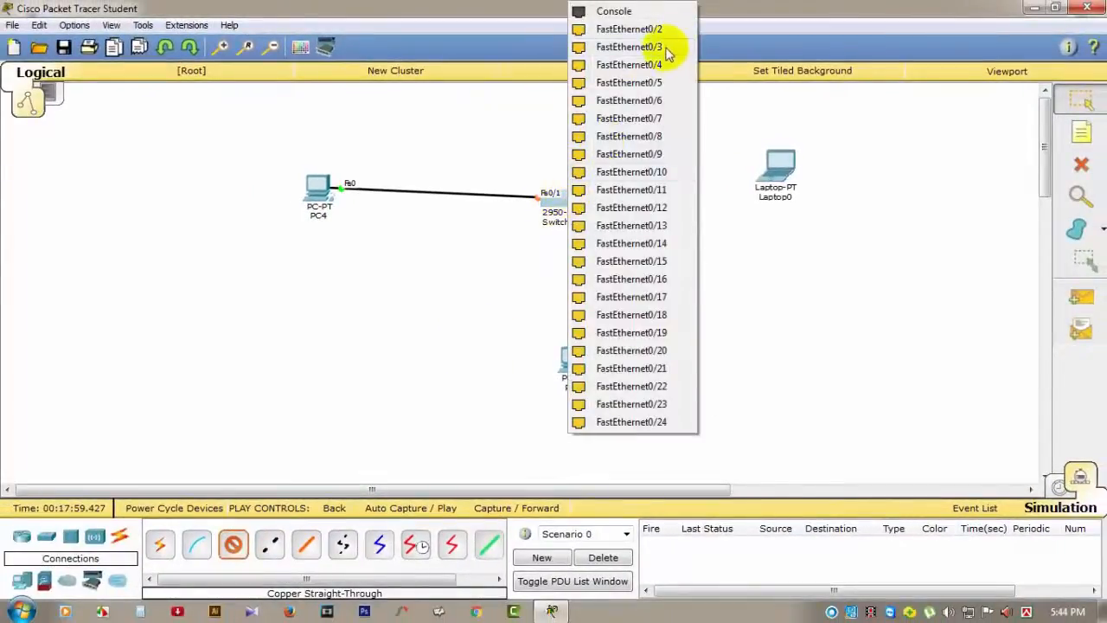
left_click(657, 29)
left_click(781, 166)
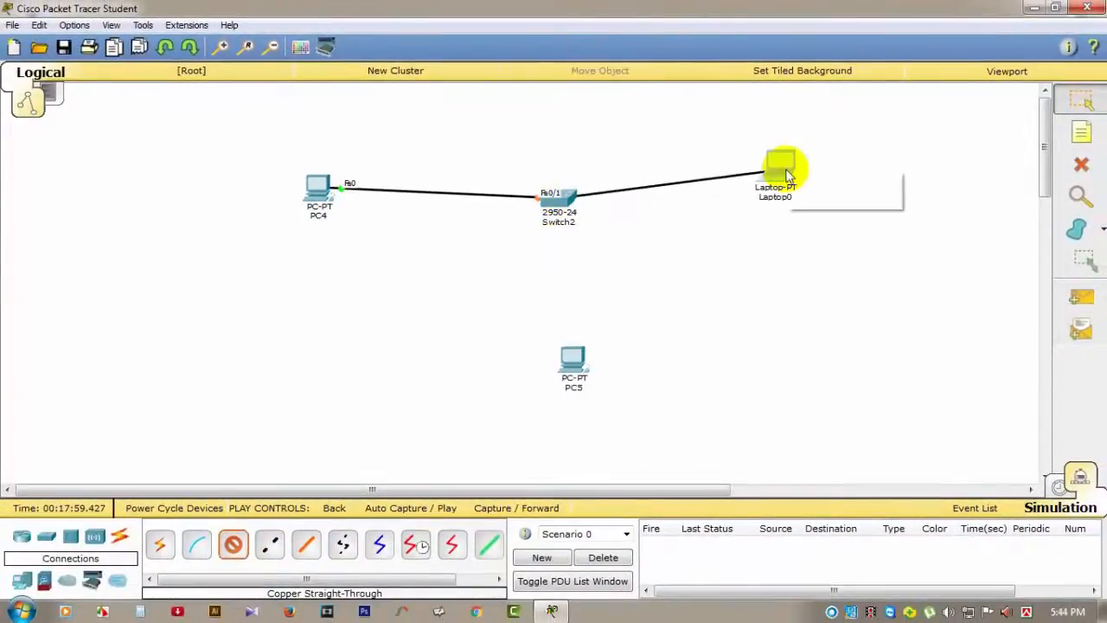
left_click(822, 199)
Step: Connect Switch2's FastEthernet0/17 to PC5's FastEthernet0 with a Copper Straight-Through cable, and nudge Switch2 into line above PC5
left_click(234, 546)
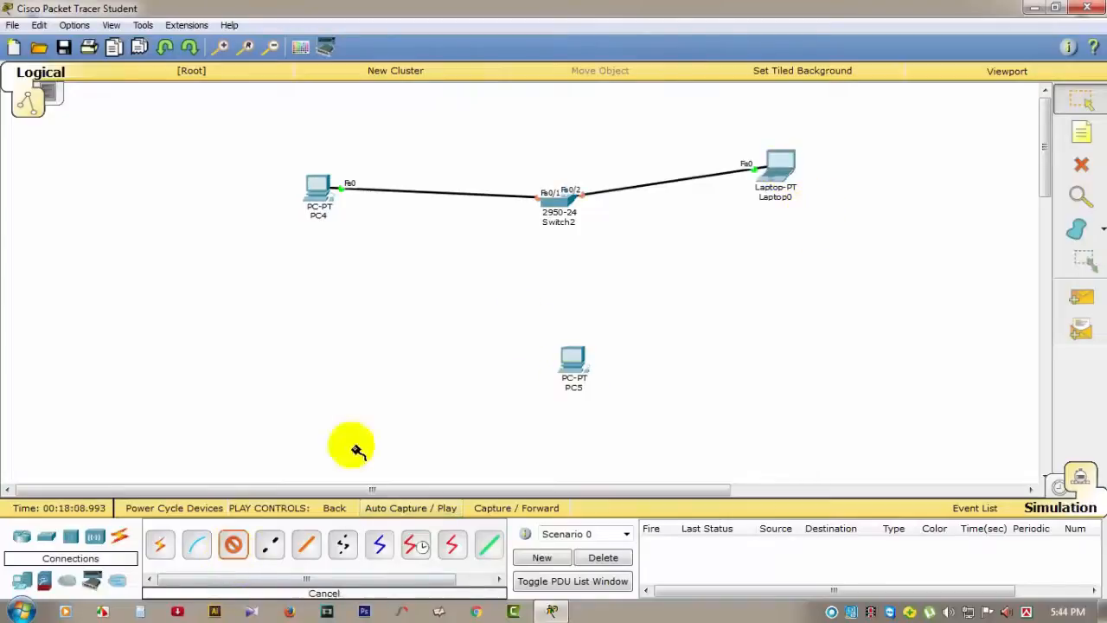
left_click(564, 206)
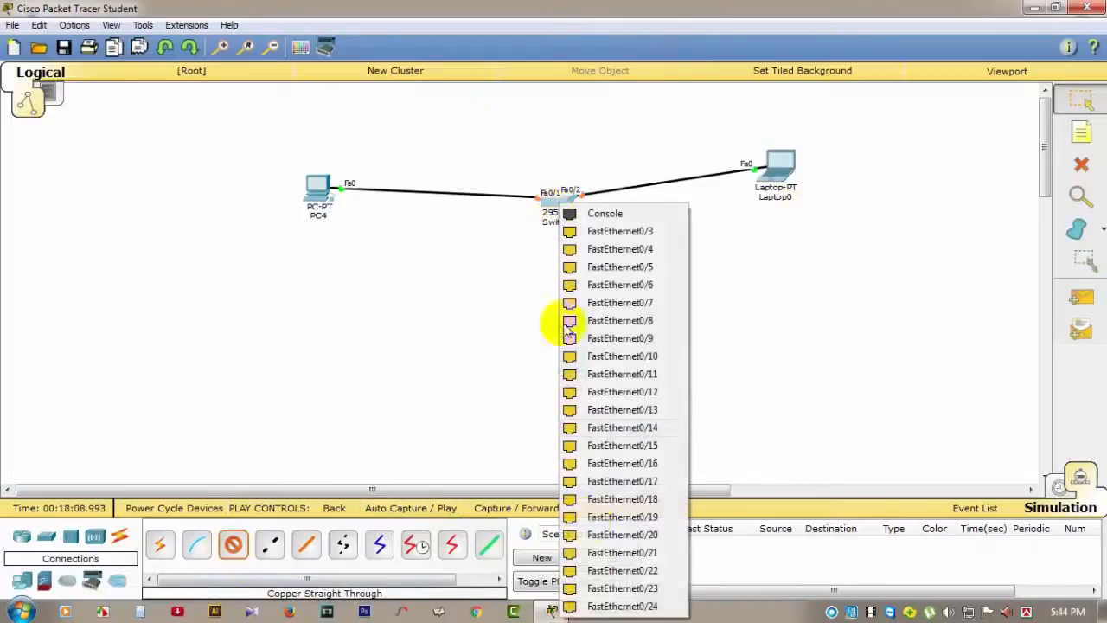
left_click(624, 483)
left_click(575, 365)
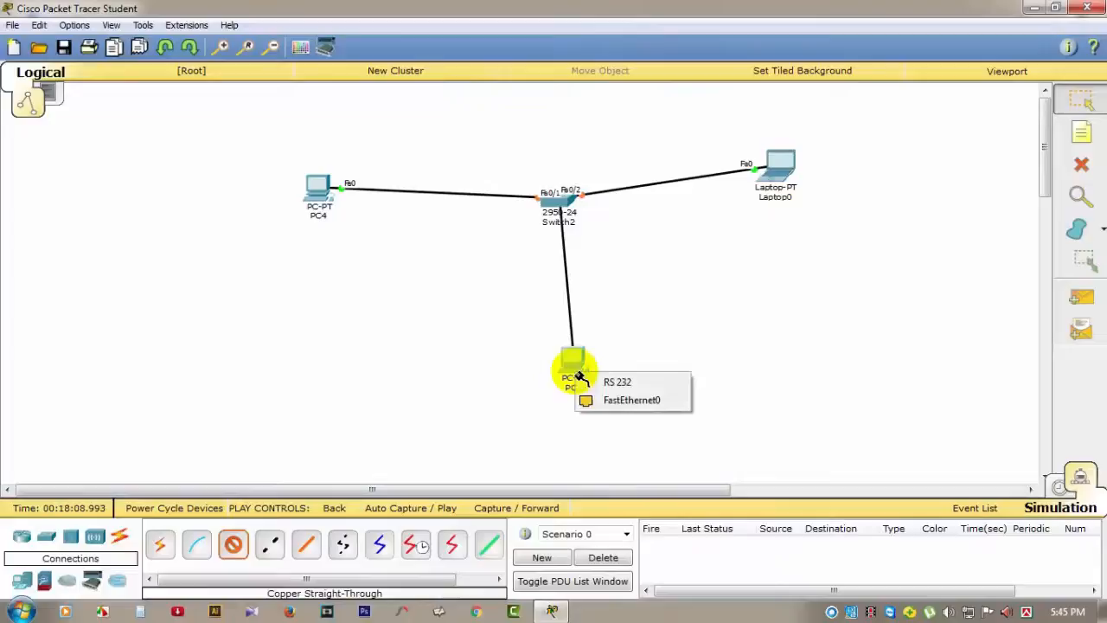
left_click(617, 398)
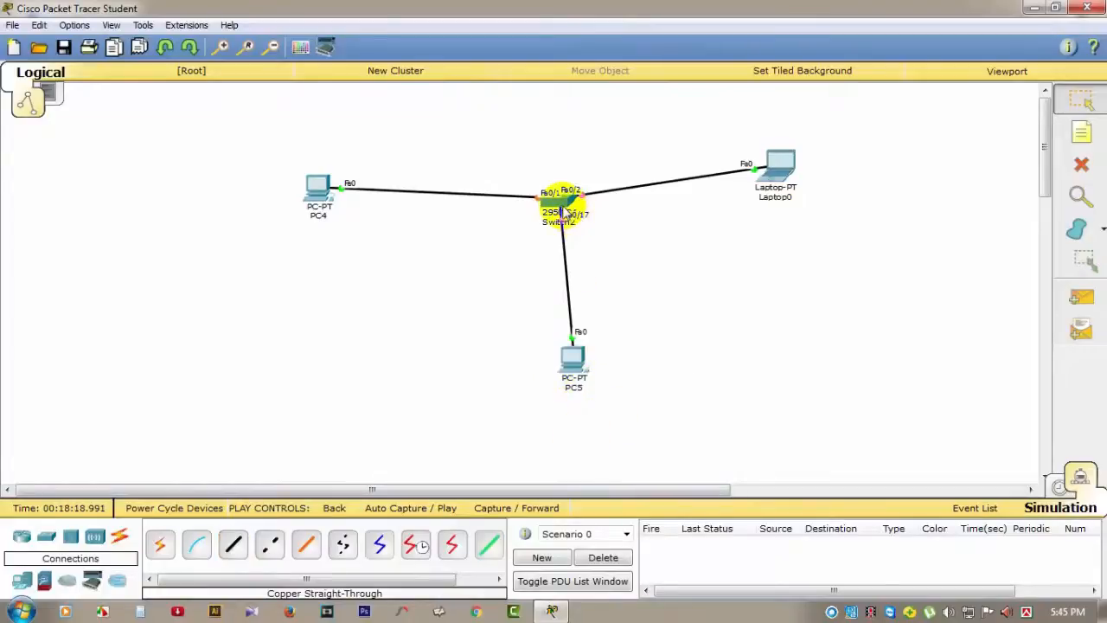
left_click_drag(588, 203, 607, 218)
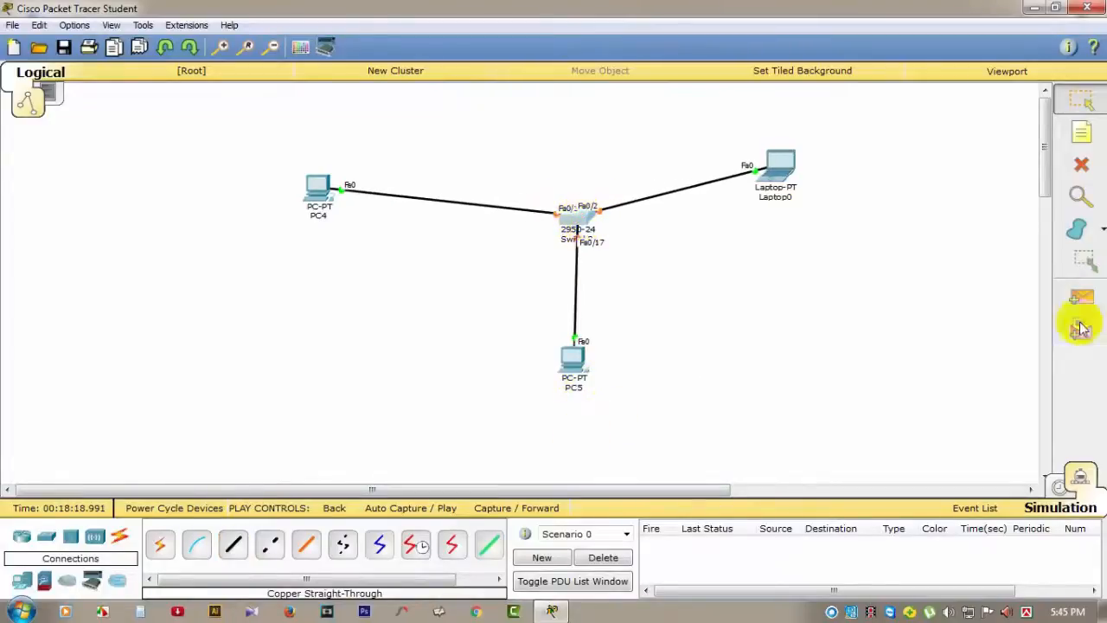
Step: Inspect Switch2's ARP table and close it
left_click(1083, 196)
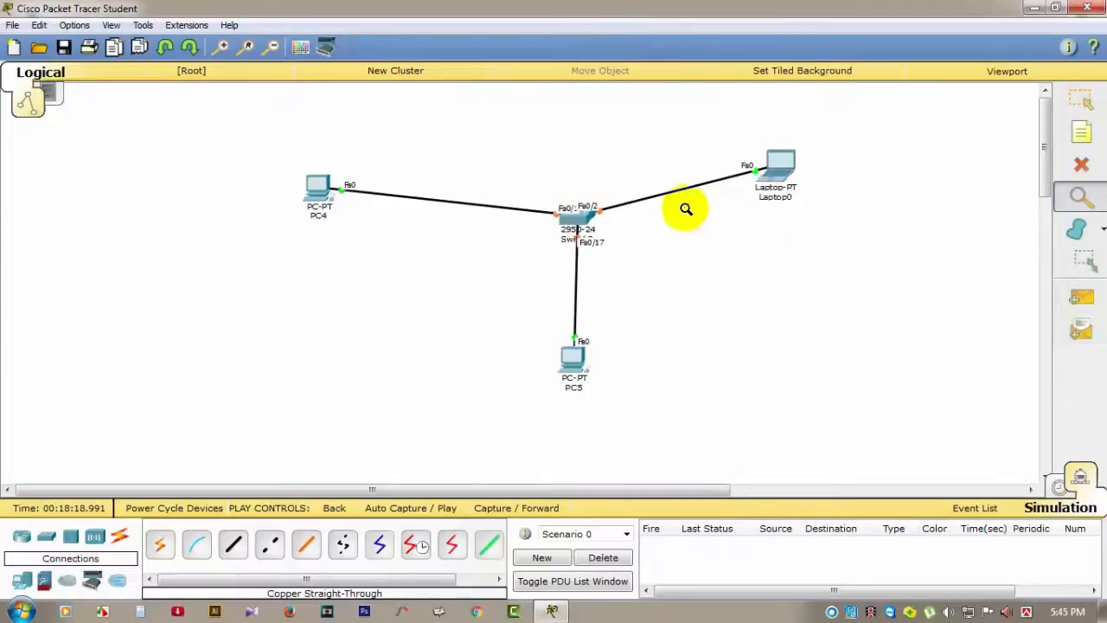
left_click(579, 218)
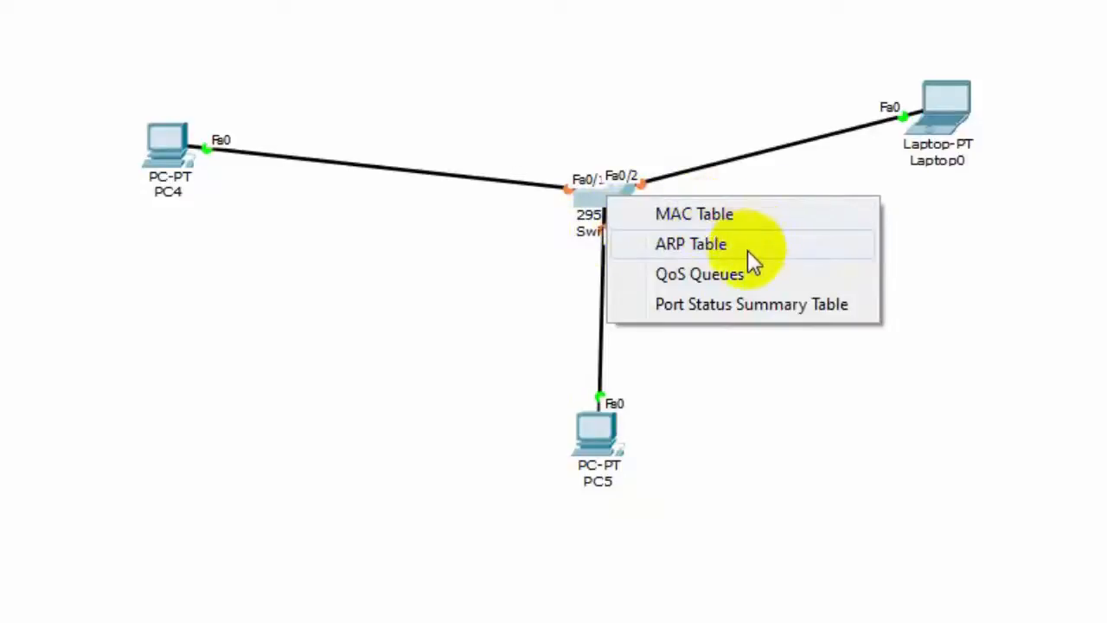
left_click(683, 243)
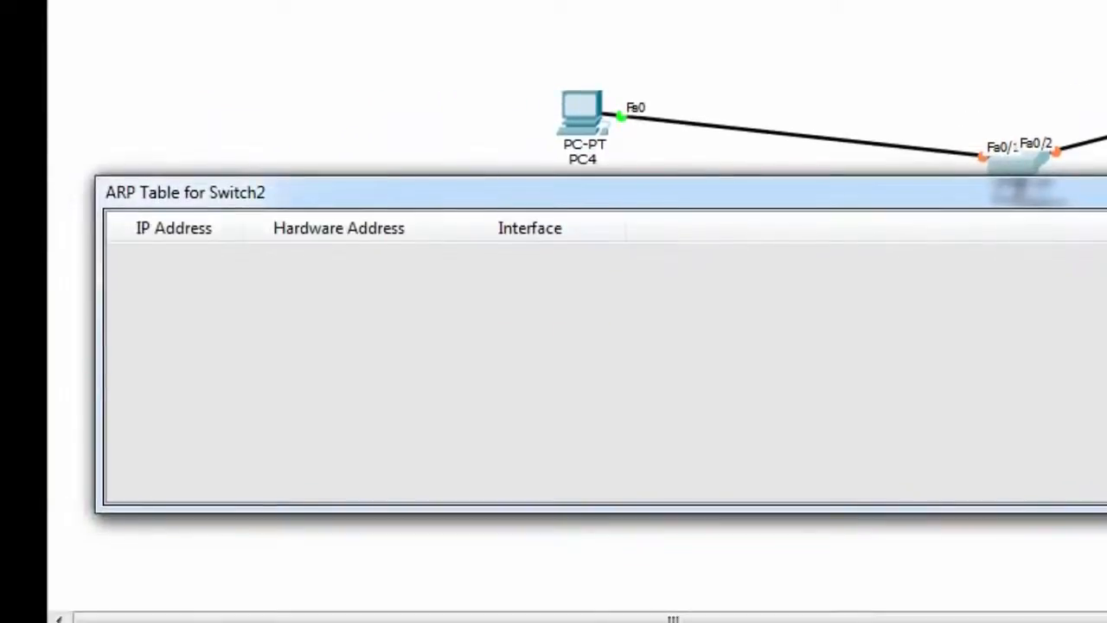
key("Escape")
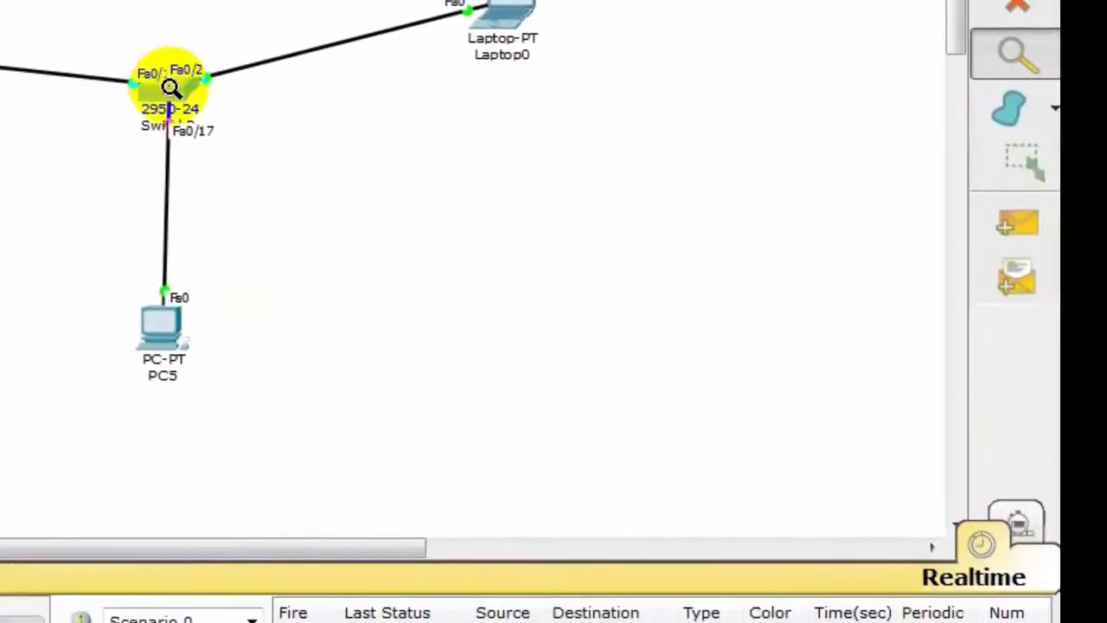
Step: Recheck Switch2's ARP table and examine its MAC table
left_click(170, 89)
left_click(714, 277)
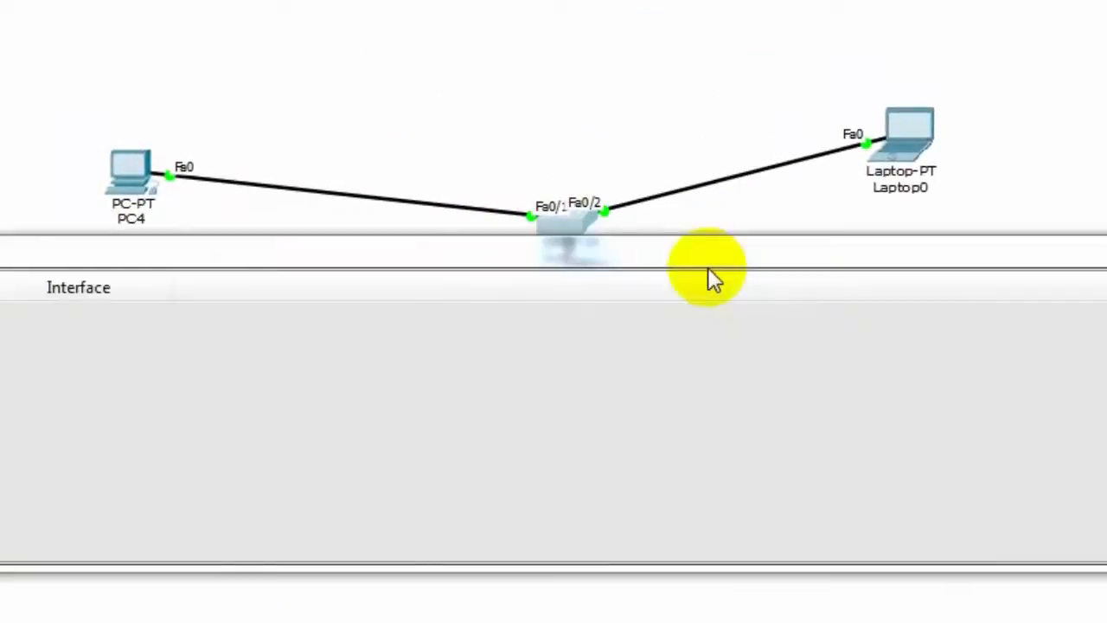
left_click(615, 217)
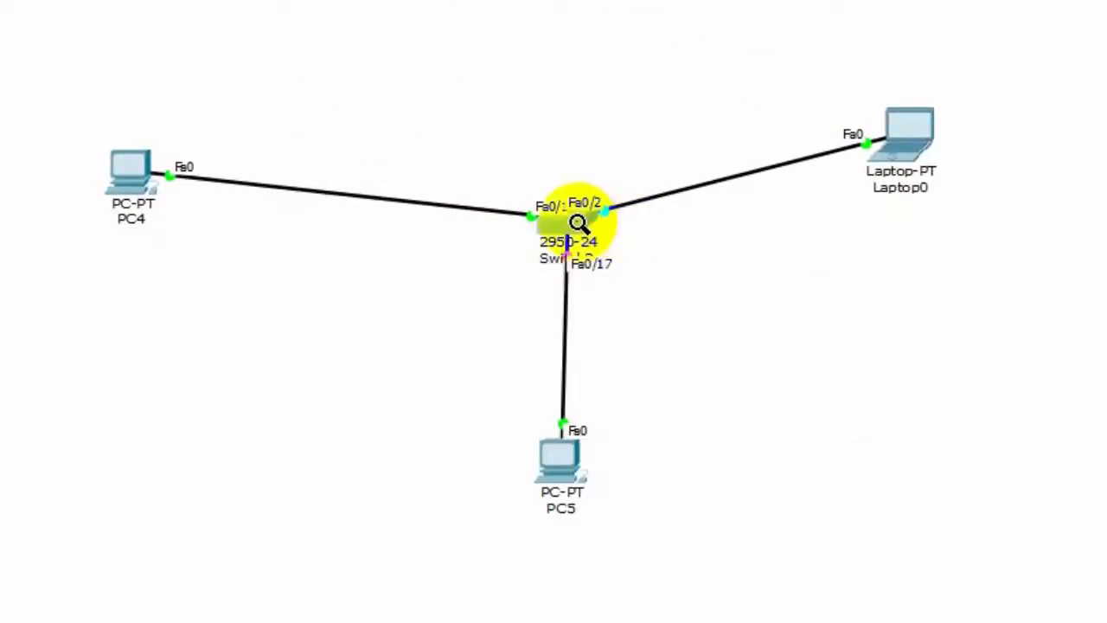
left_click(579, 222)
left_click(719, 242)
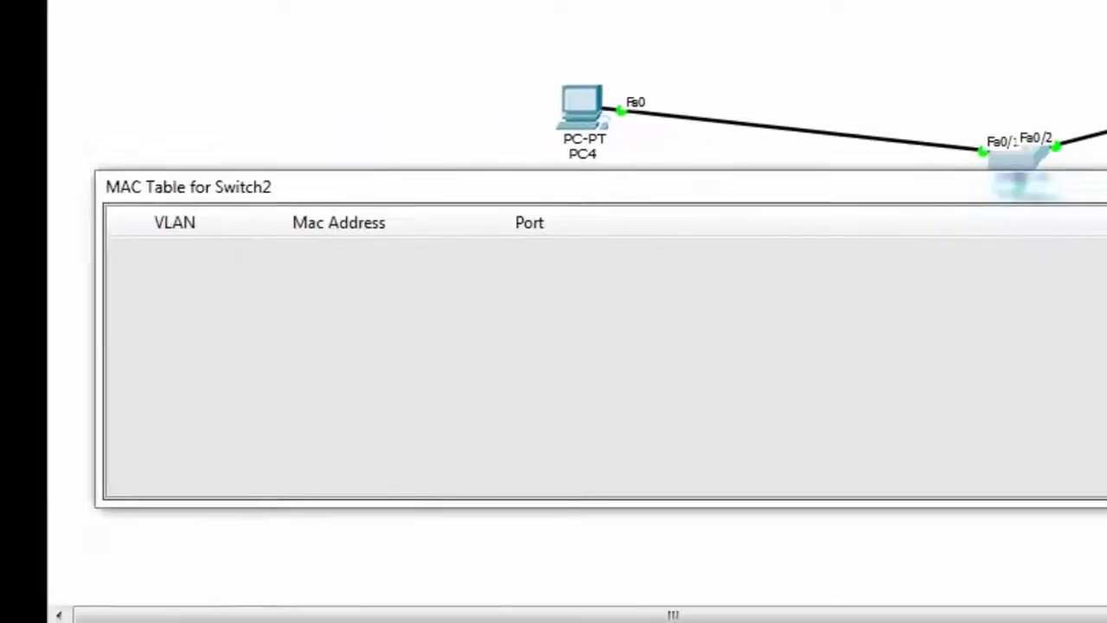
left_click(1106, 230)
Step: Examine Switch2's QoS queues down through its FastEthernet ports, and close the table
left_click(593, 216)
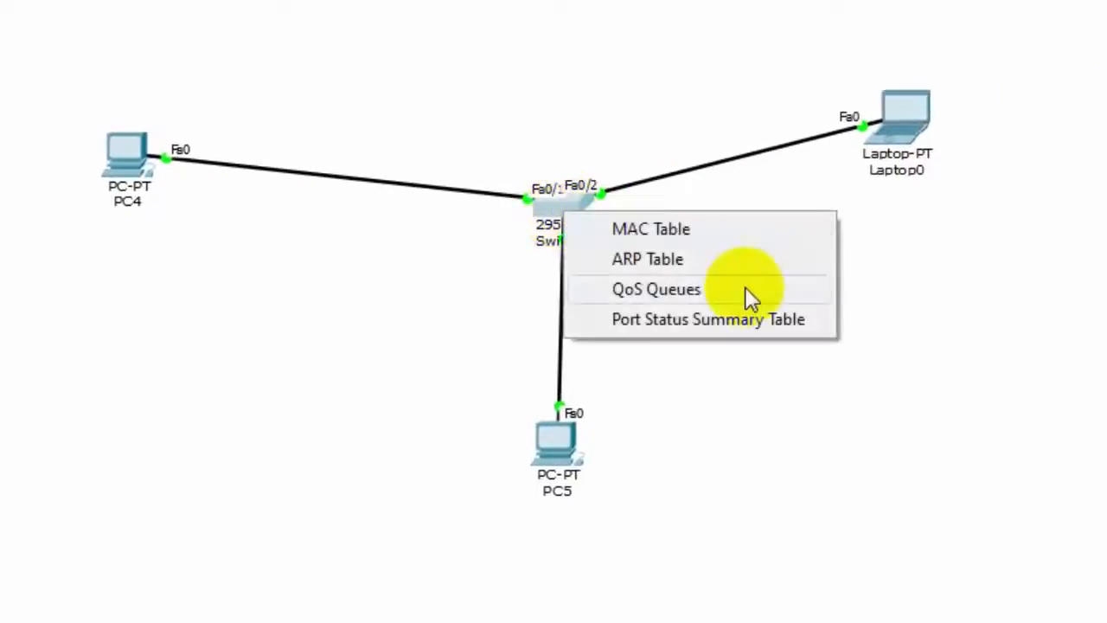
left_click(745, 293)
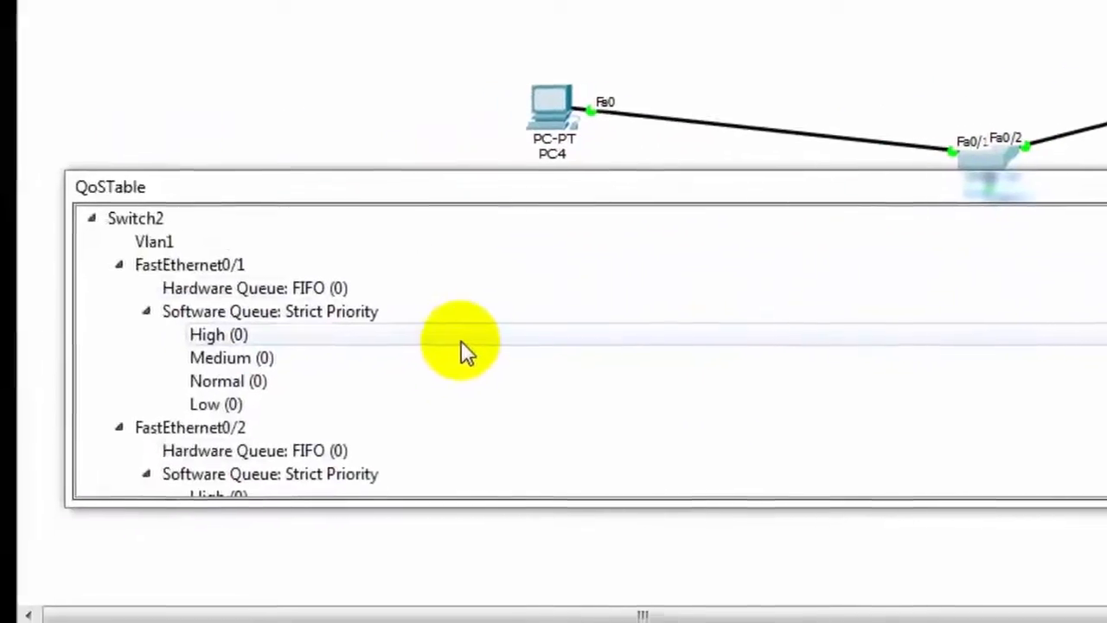
scroll(461, 341, "down", 3)
scroll(499, 336, "down", 15)
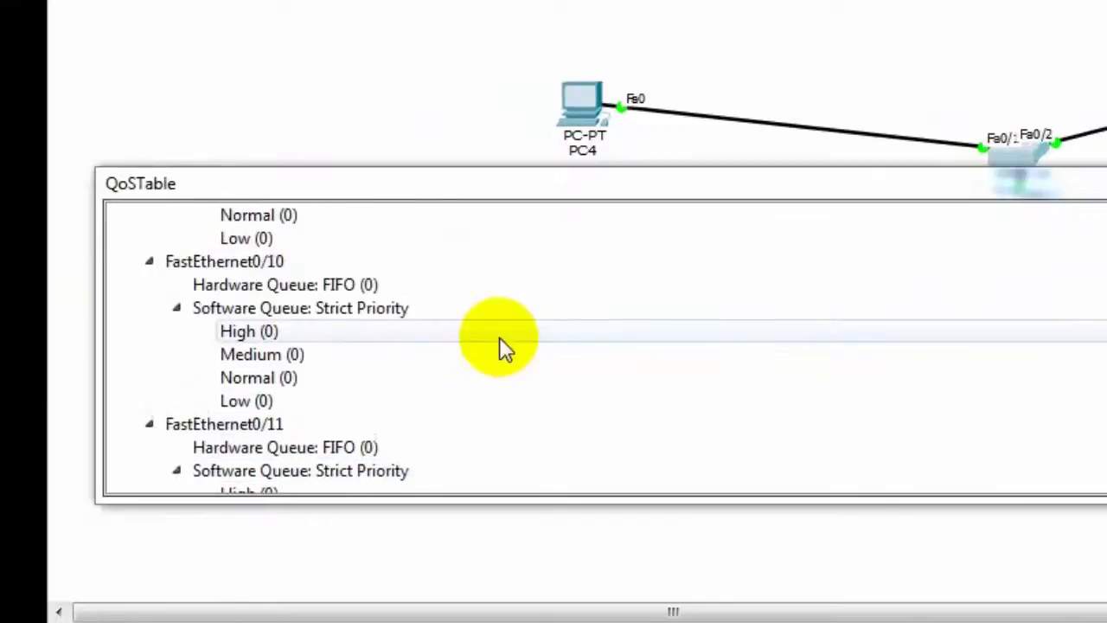
left_click(1073, 203)
Step: Read through the port entries in Switch2's Port Status Summary Table
left_click(1041, 152)
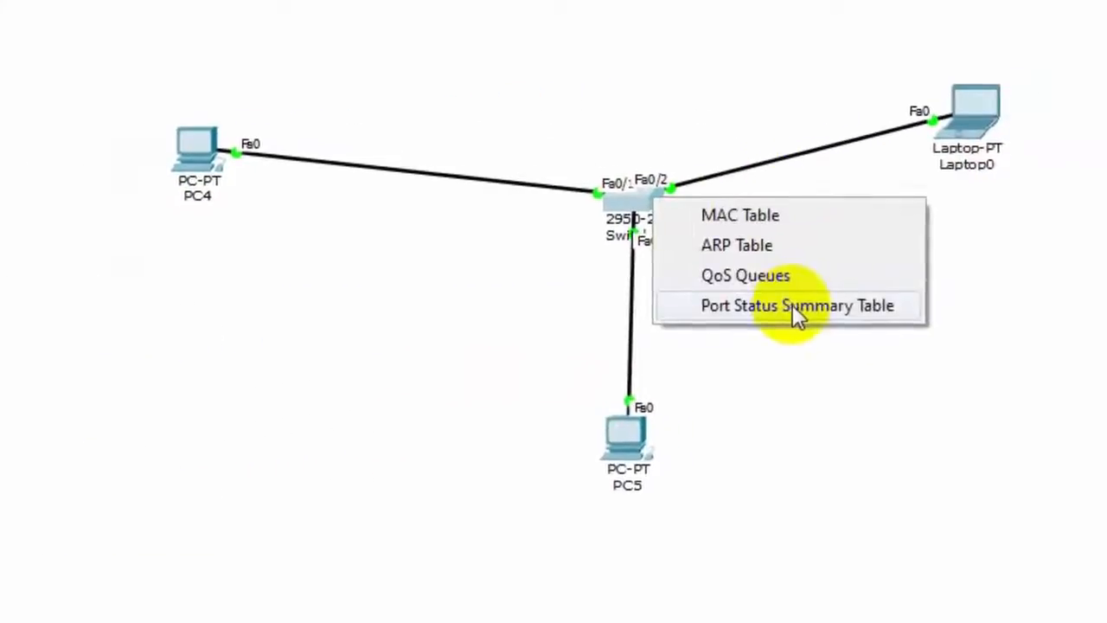
left_click(778, 309)
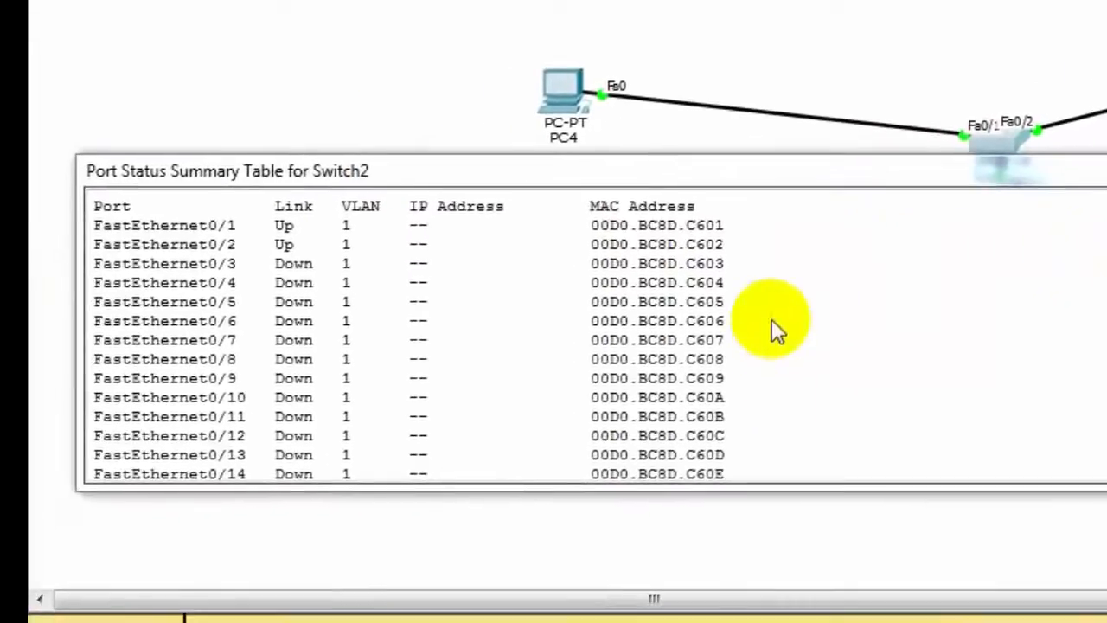
scroll(774, 320, "down", 5)
scroll(772, 317, "up", 5)
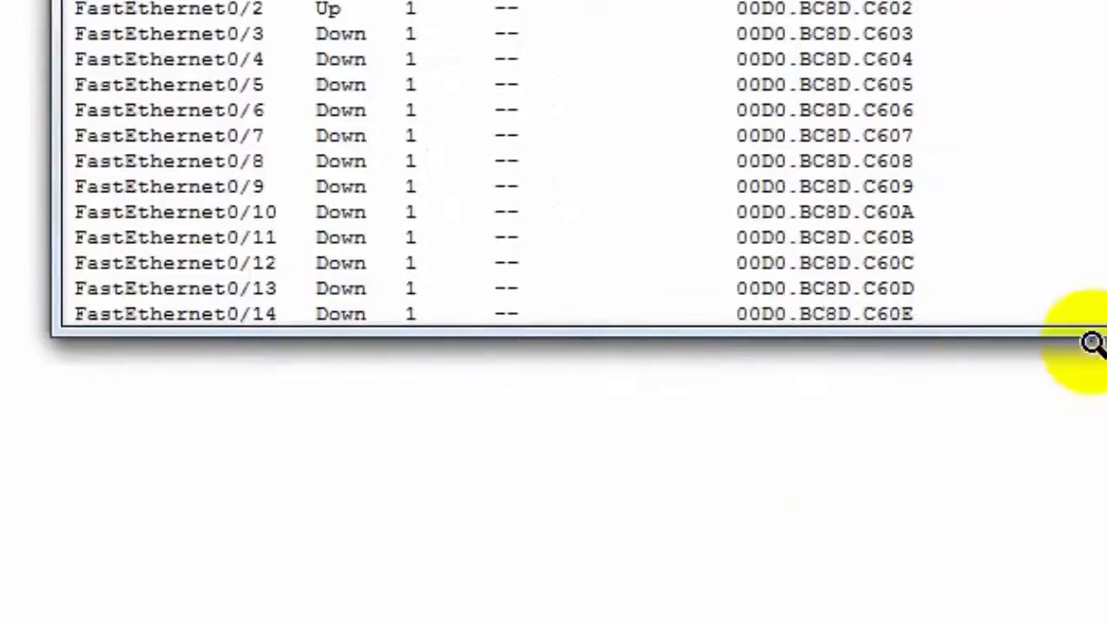
left_click_drag(1097, 326, 1097, 622)
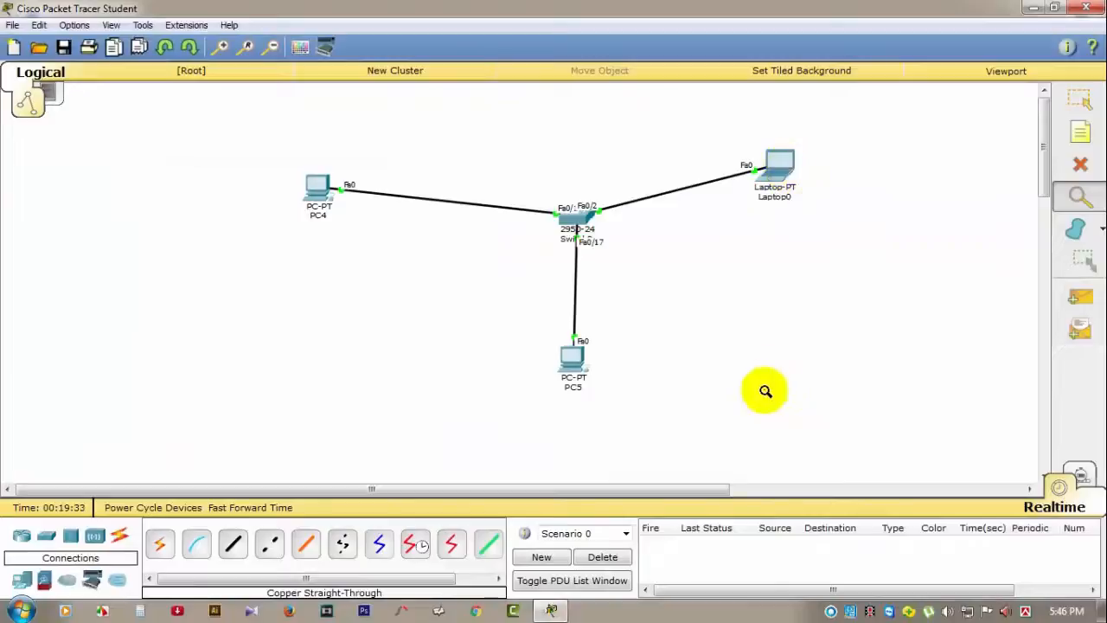
Step: Leave the Inspect tool, switch to Simulation mode, and move the Simulation Panel fully into view below PC4
left_click(1079, 101)
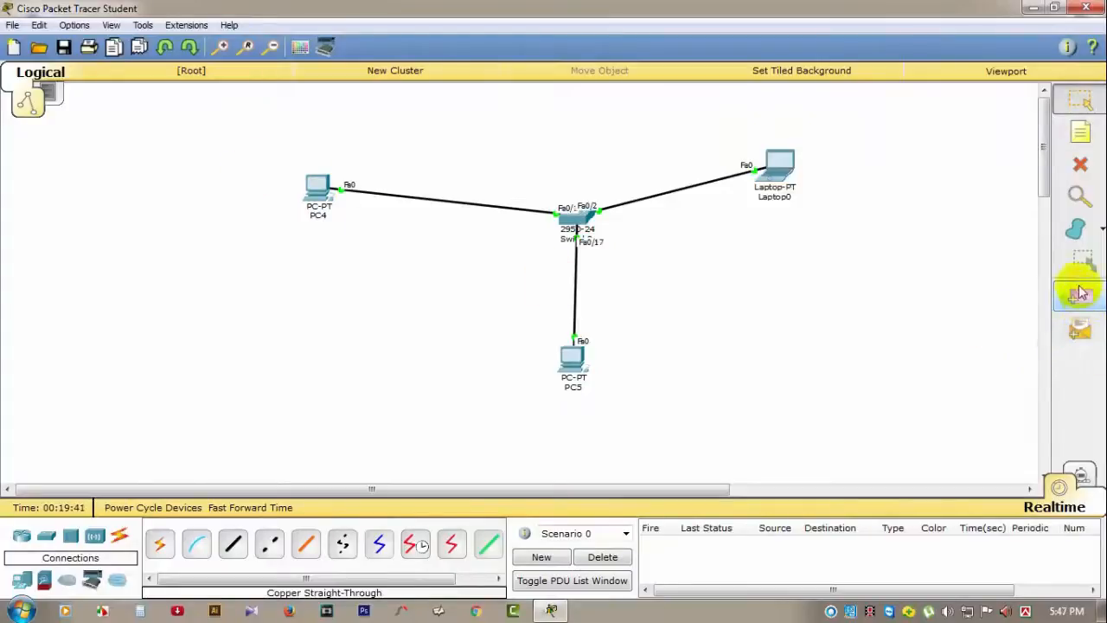
left_click(1083, 477)
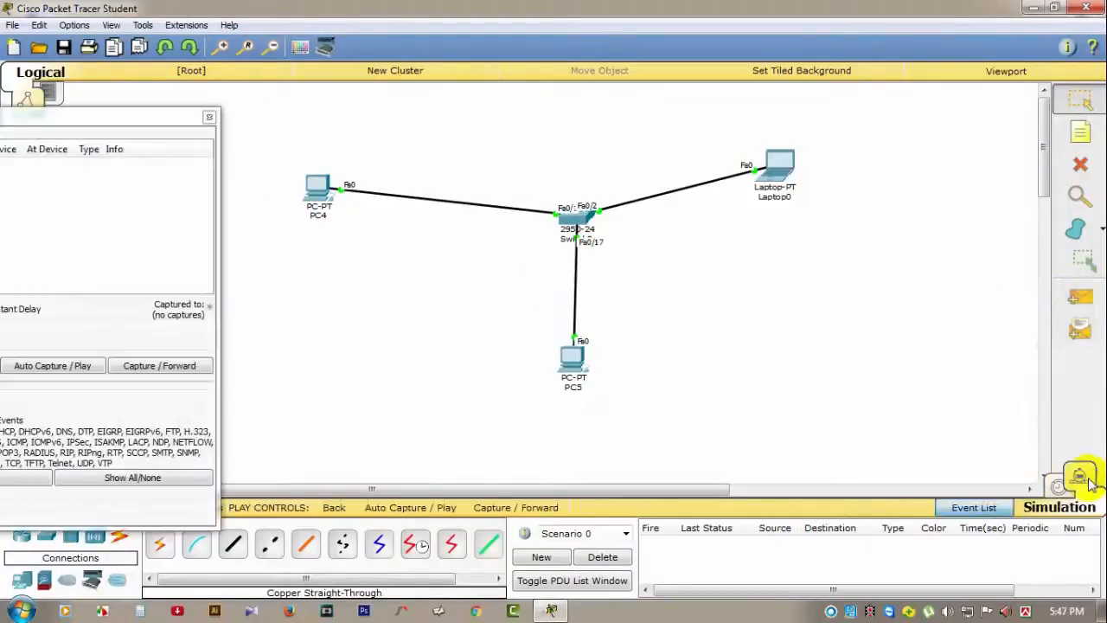
left_click_drag(148, 143, 344, 340)
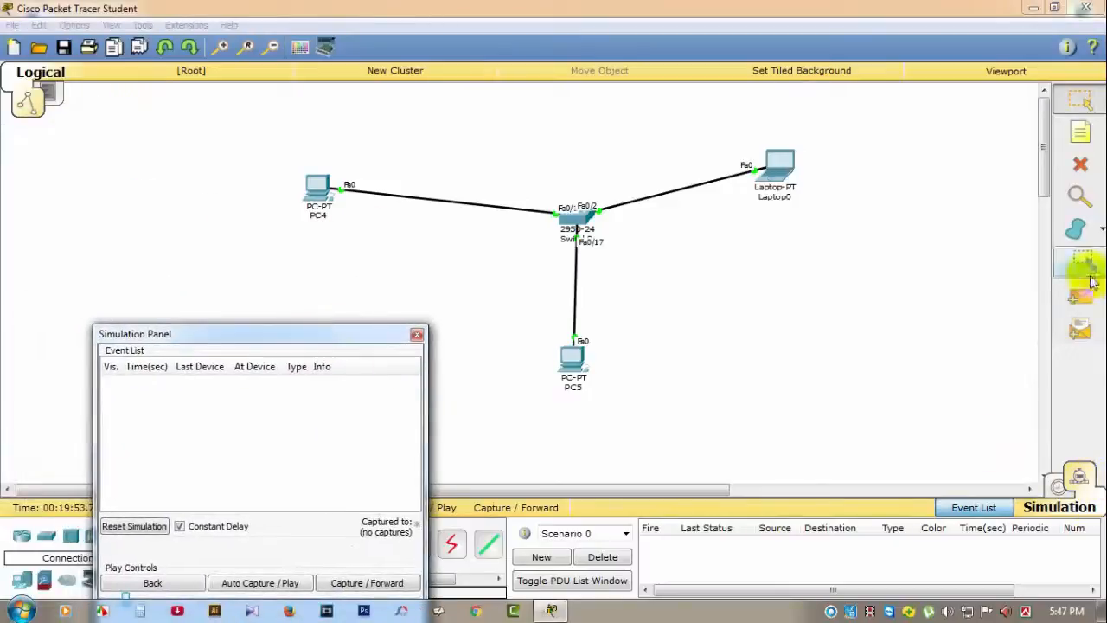
Step: Try to send a simple PDU from PC4 to PC5
left_click(1081, 298)
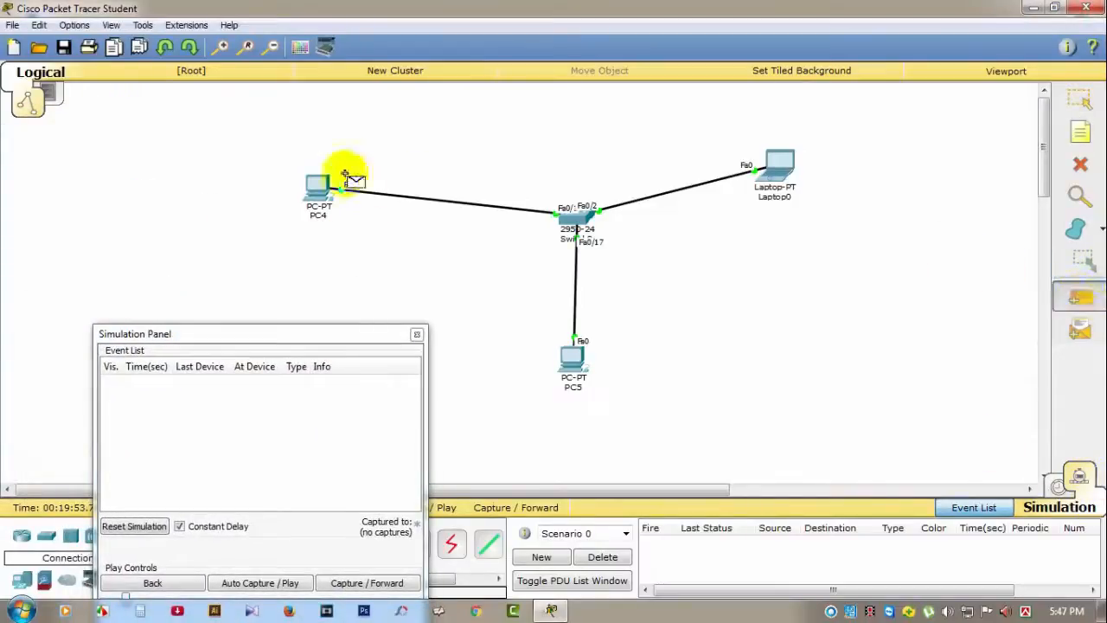
left_click(313, 181)
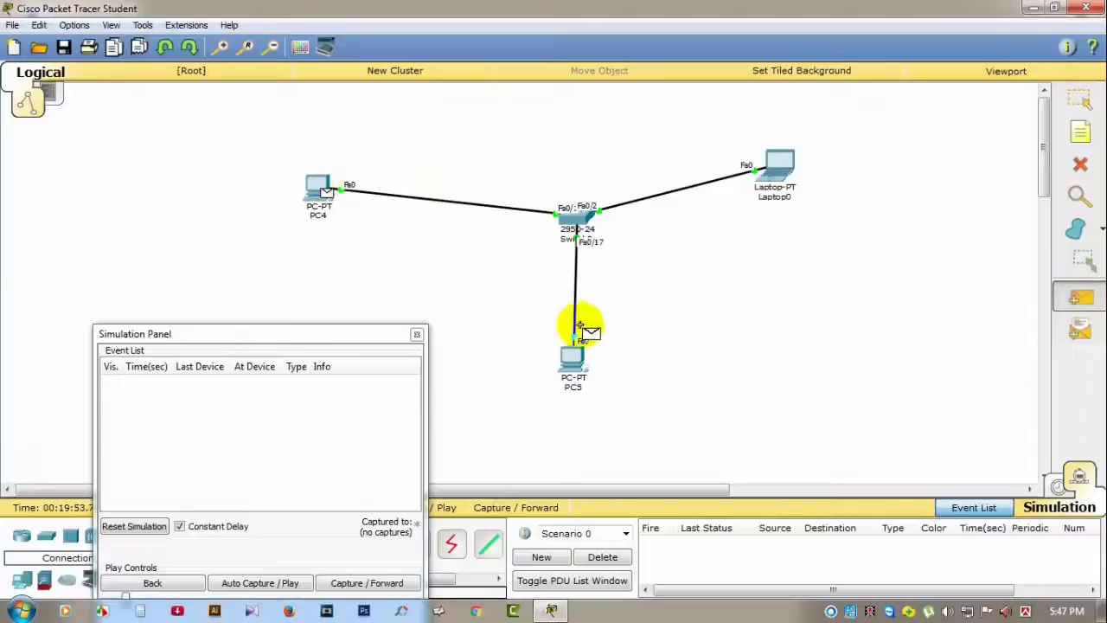
left_click(572, 355)
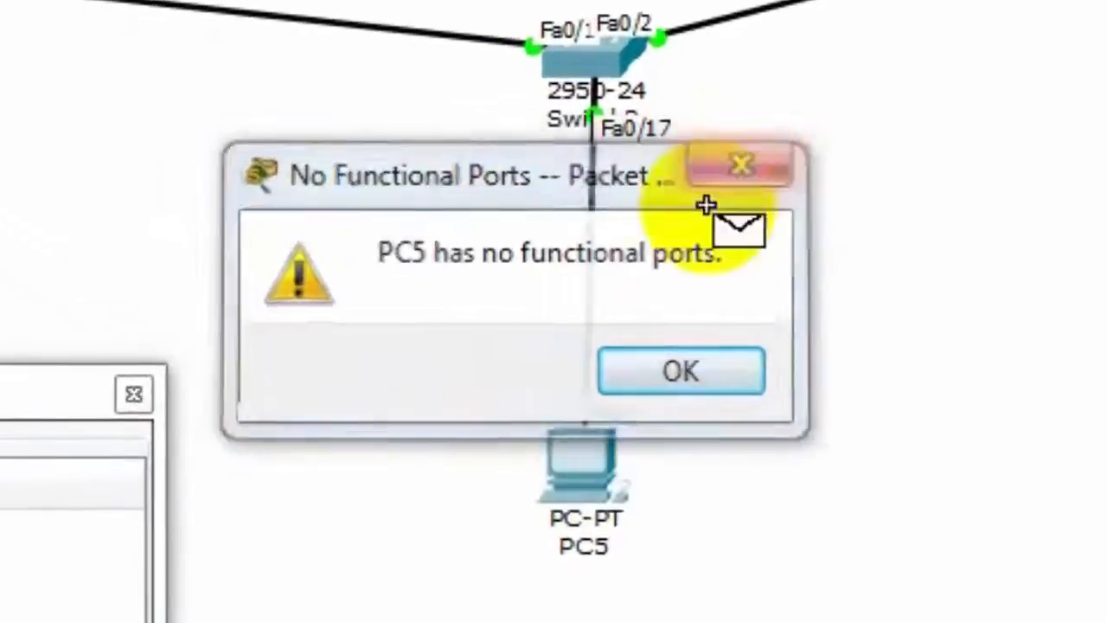
left_click(735, 170)
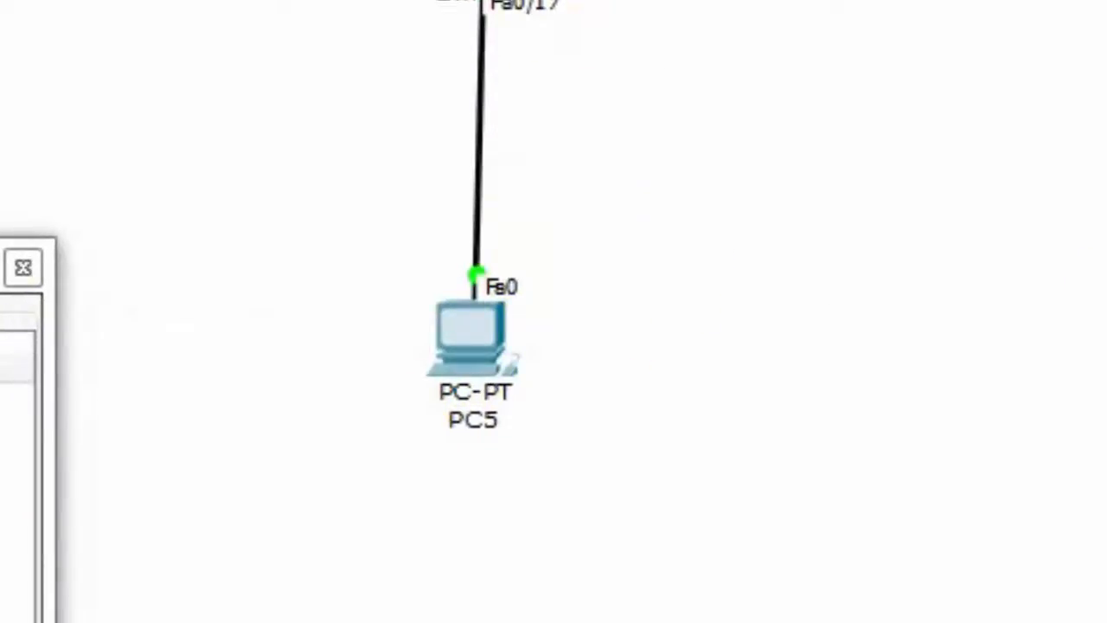
Step: Assign PC5 the static IP address 200.10.10.3 with the default subnet mask, and close its configuration
left_click(460, 347)
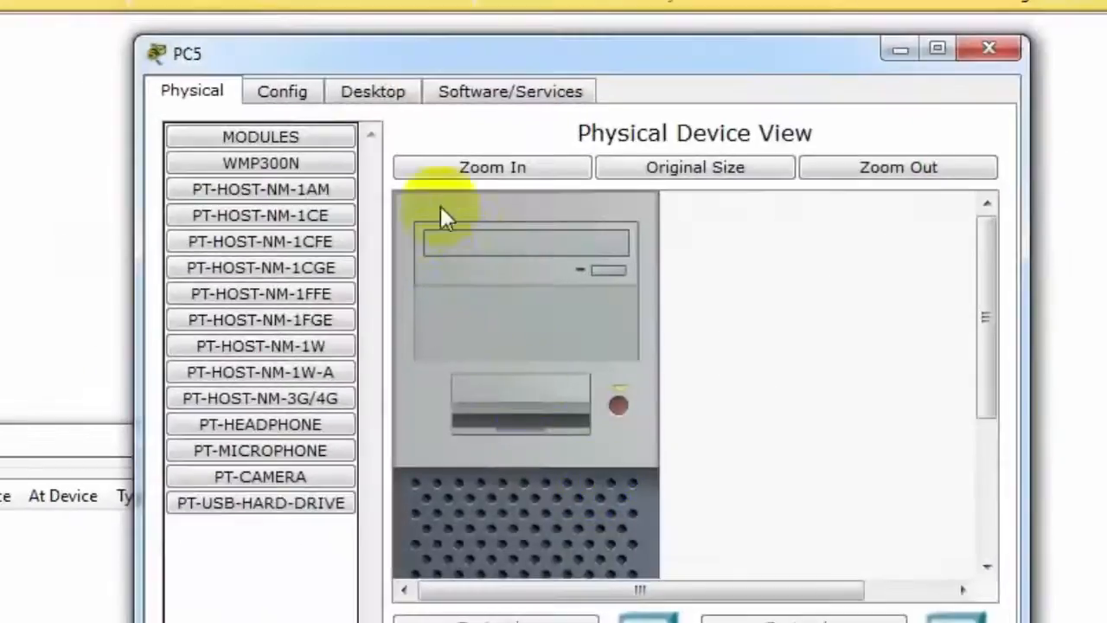
left_click(393, 99)
left_click(260, 198)
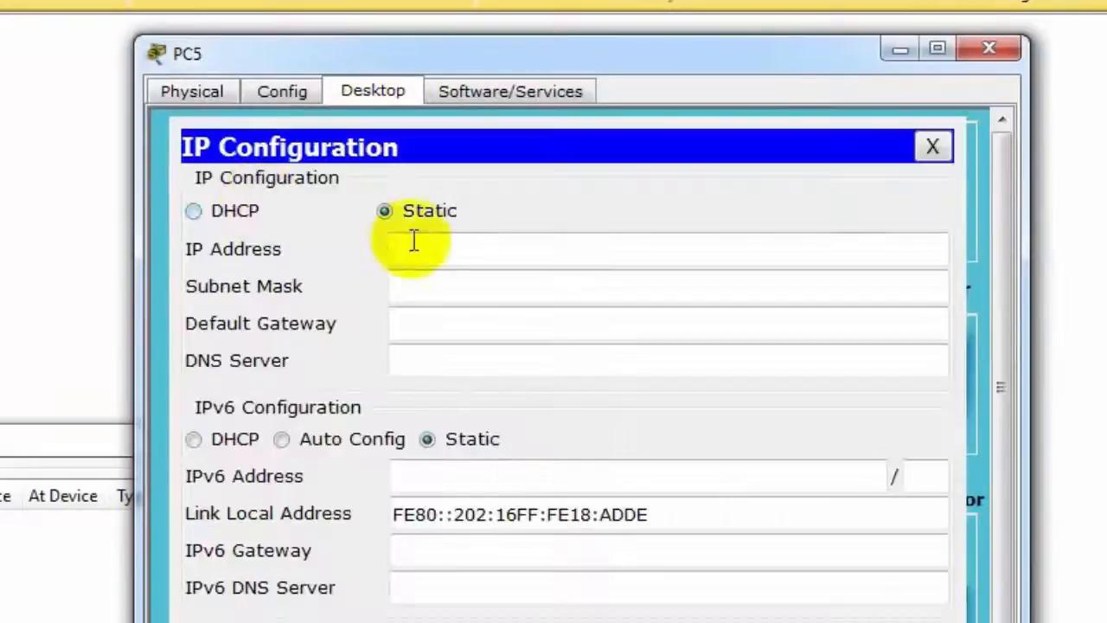
left_click(449, 249)
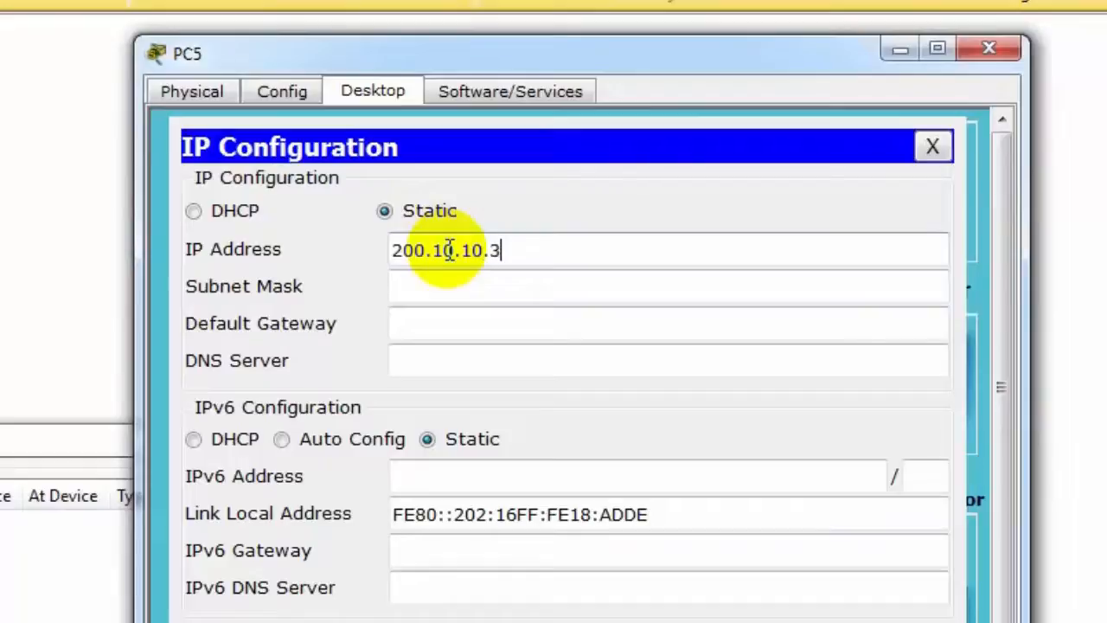
key("Tab")
key("Tab")
left_click(988, 48)
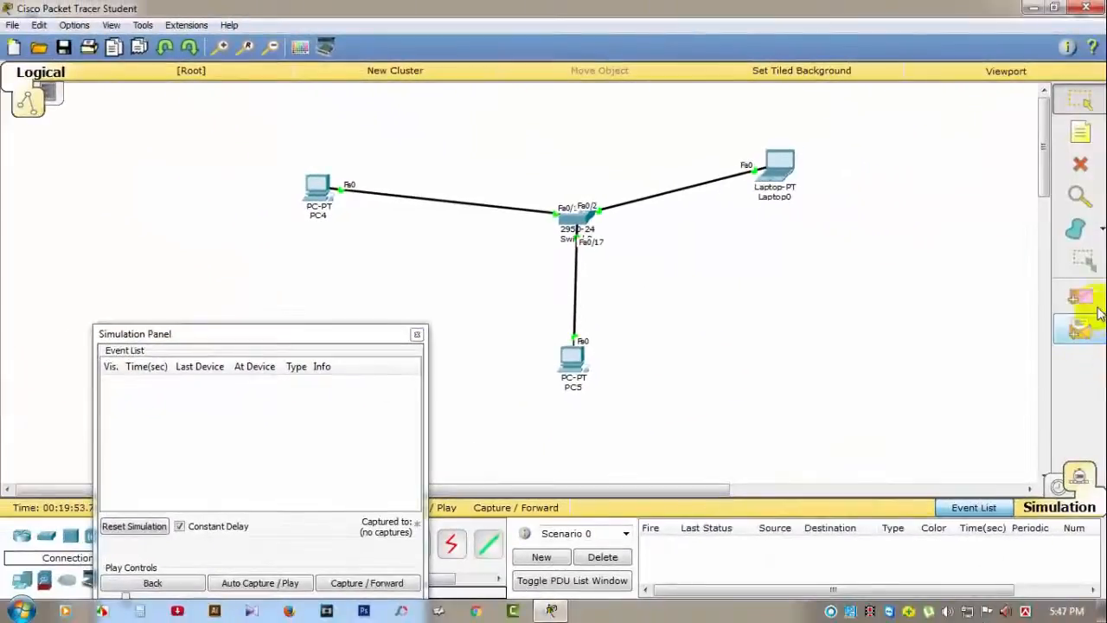
Step: Add a simple PDU from PC4 to PC5
left_click(1083, 298)
left_click(317, 192)
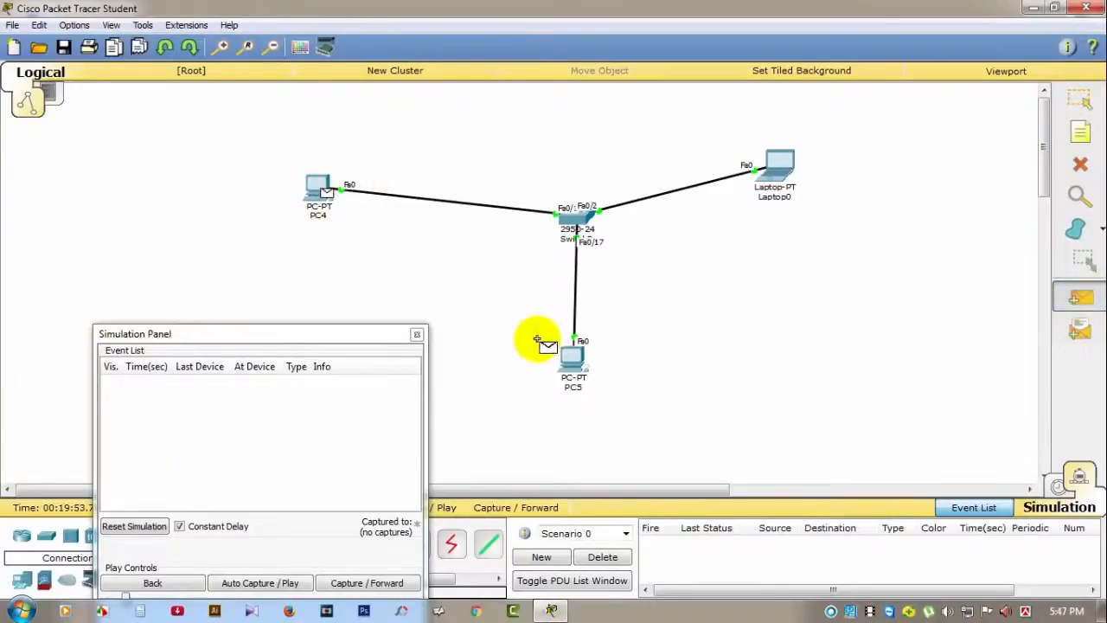
left_click(578, 366)
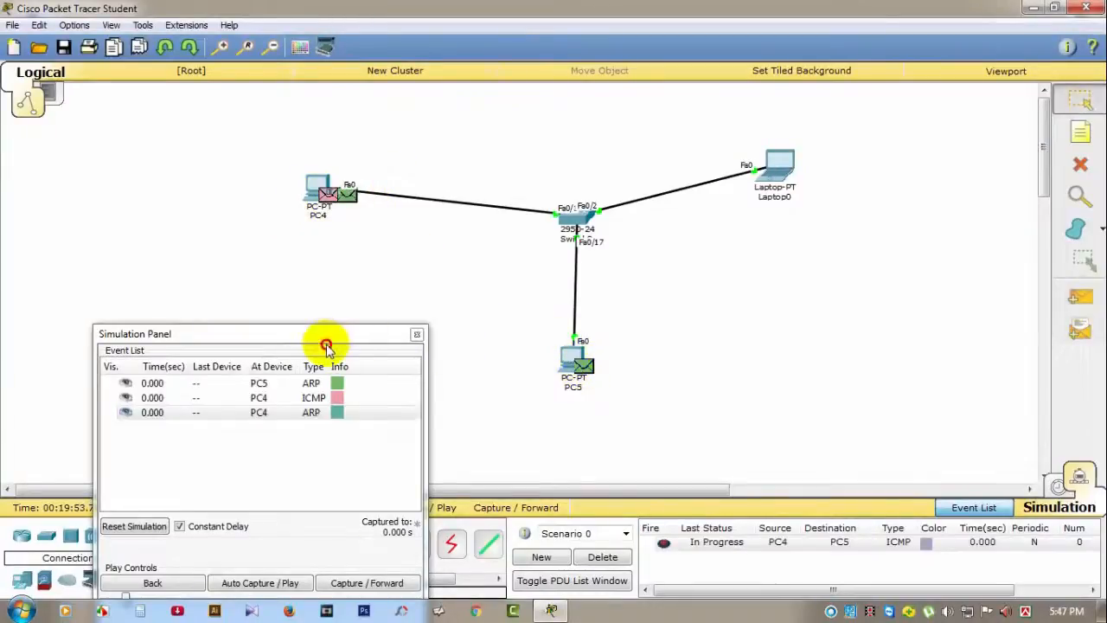
Step: Run the PC4-to-PC5 message with Auto Capture / Play, and delete the scenario
left_click_drag(325, 345, 271, 263)
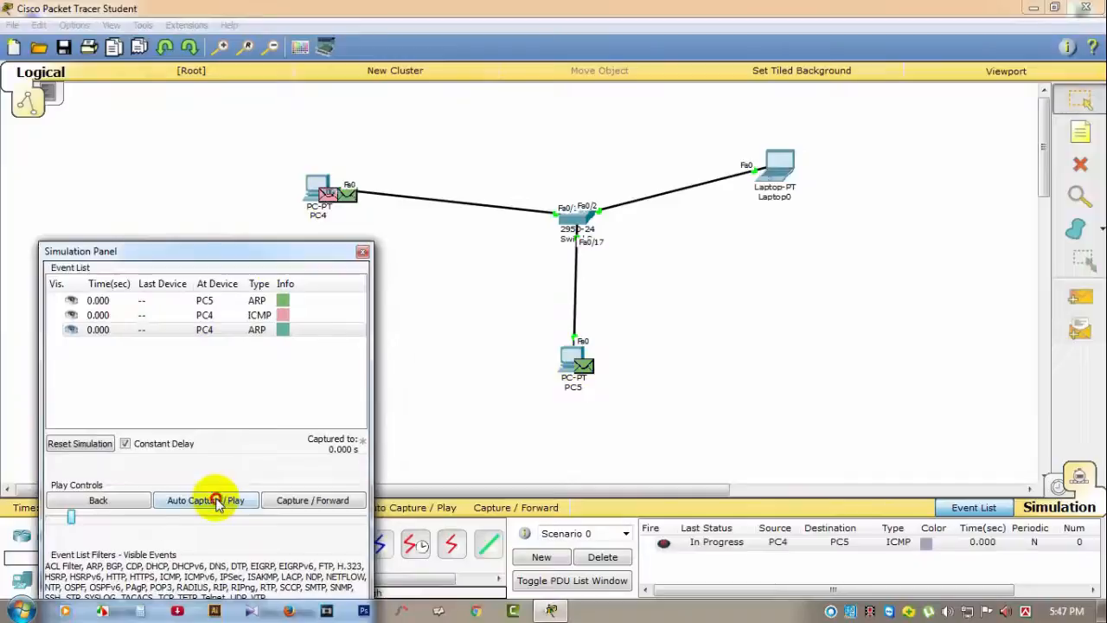
left_click(216, 501)
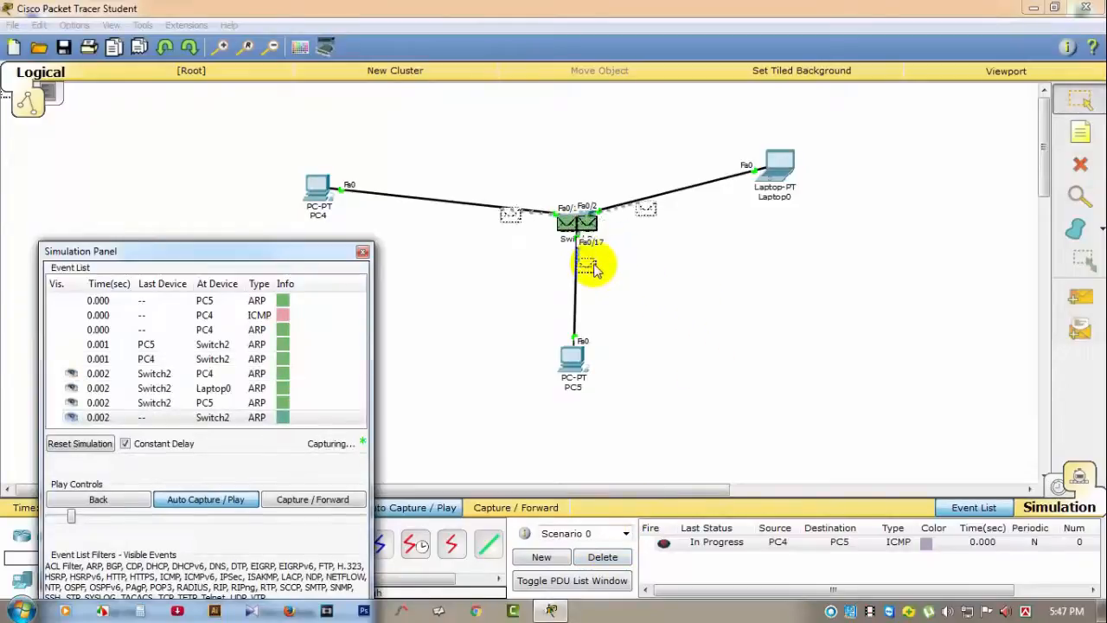
left_click(621, 558)
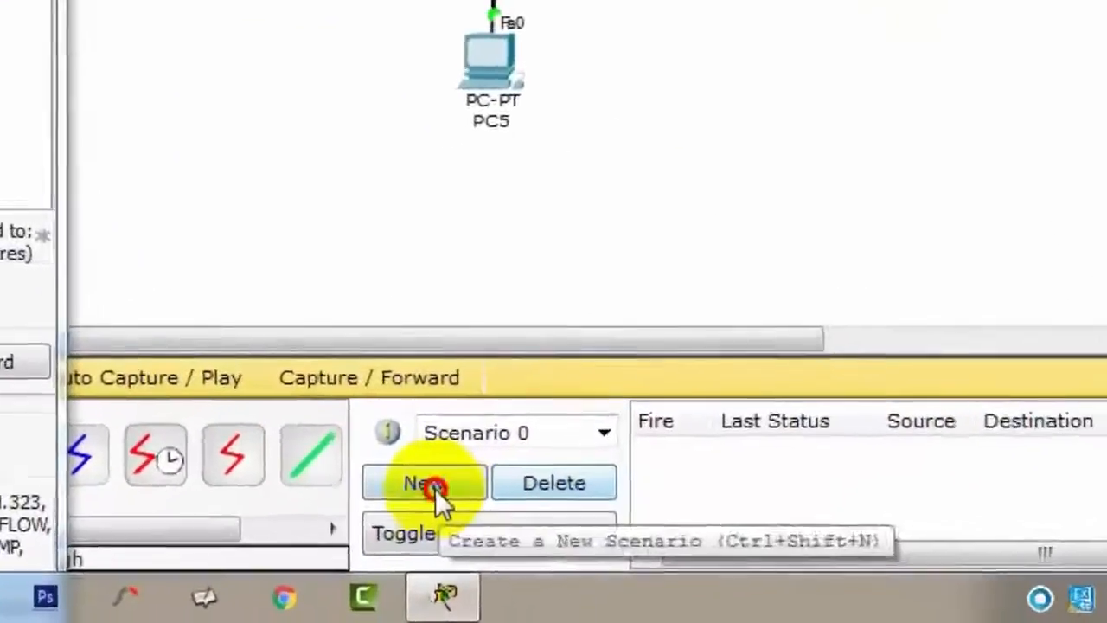
Step: Add a simple PDU from PC4 to PC5 and run it with Auto Capture / Play
left_click(541, 557)
left_click(563, 463)
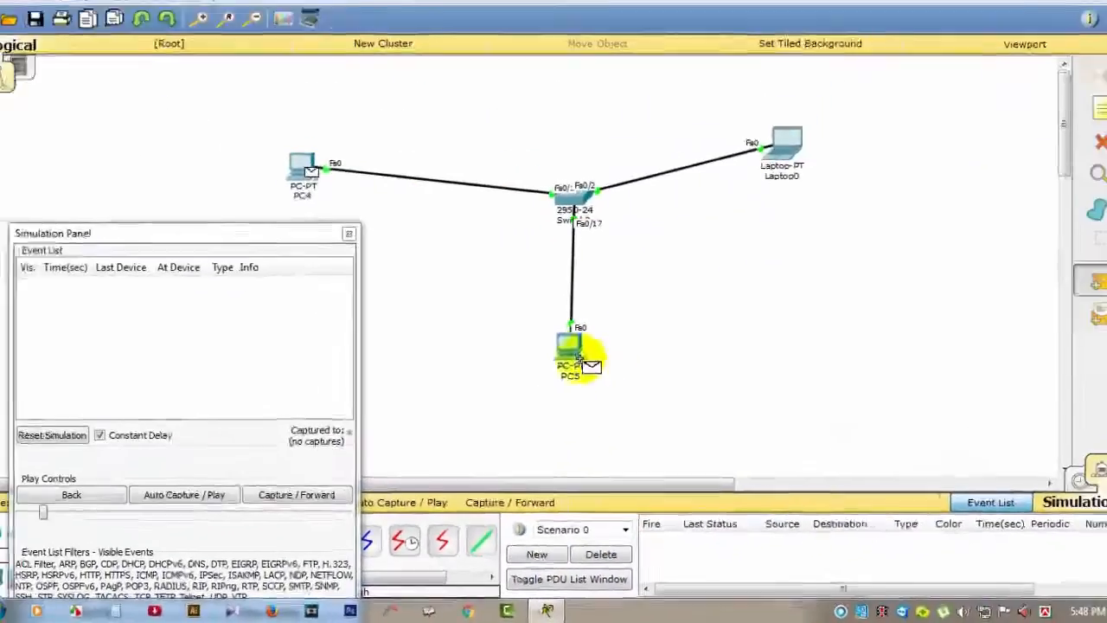
left_click(570, 365)
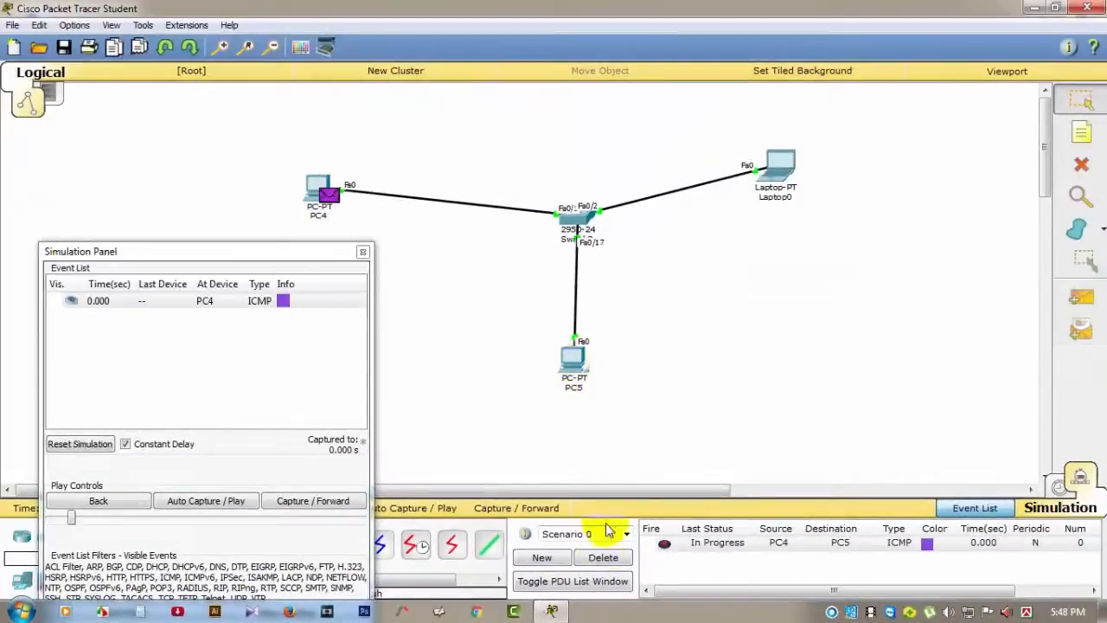
left_click(192, 504)
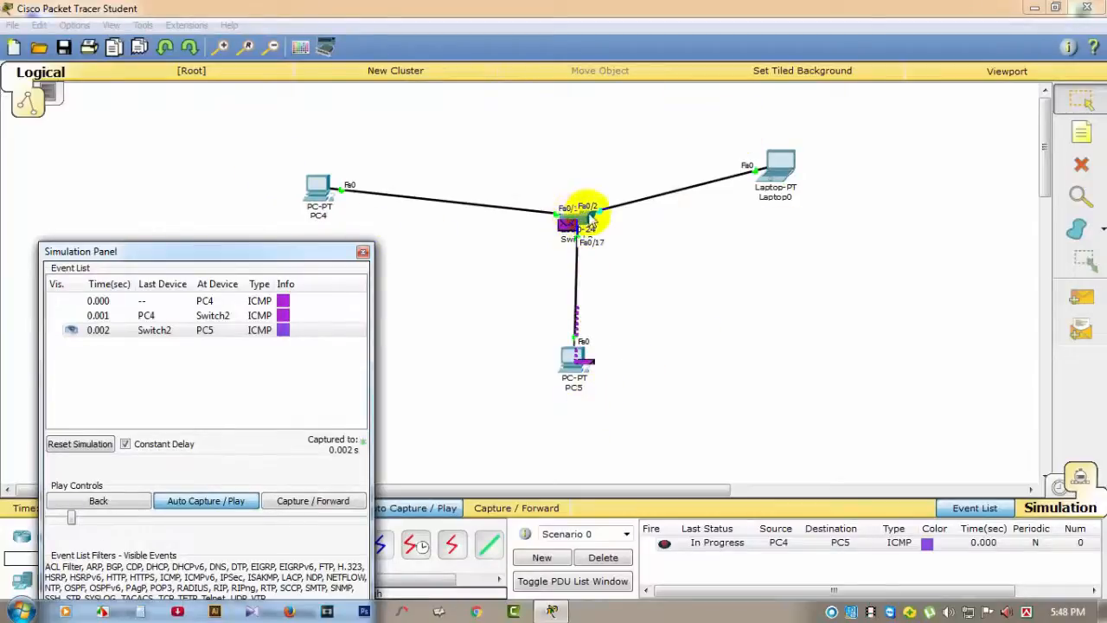
Step: Inspect the MAC table of Switch2, comparing it with the simulation events and topology, and close the table
left_click(1081, 197)
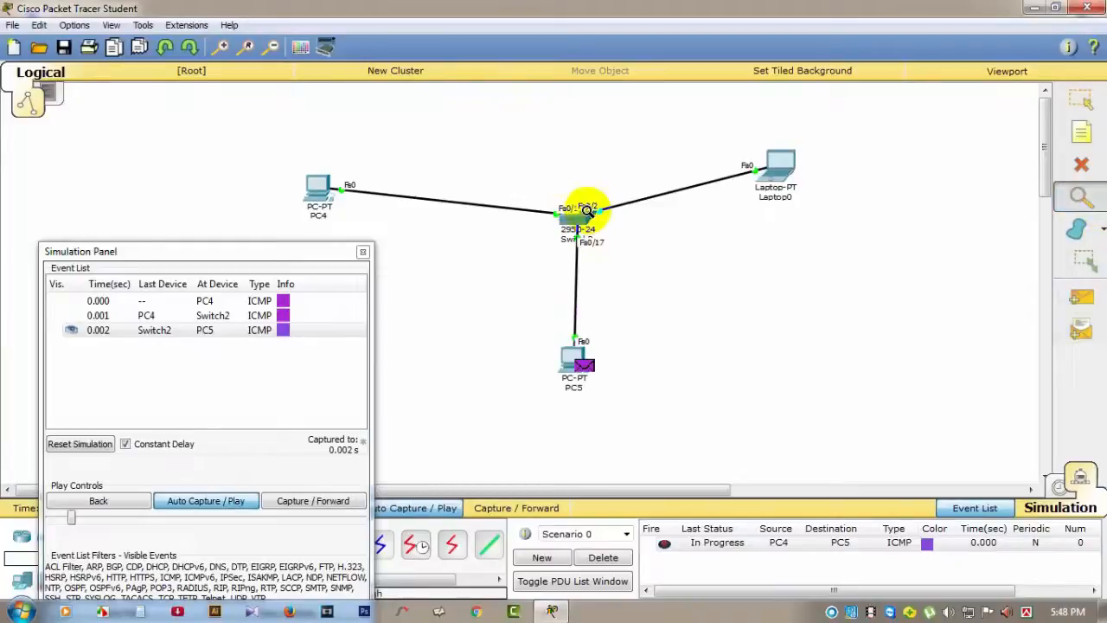
left_click(584, 220)
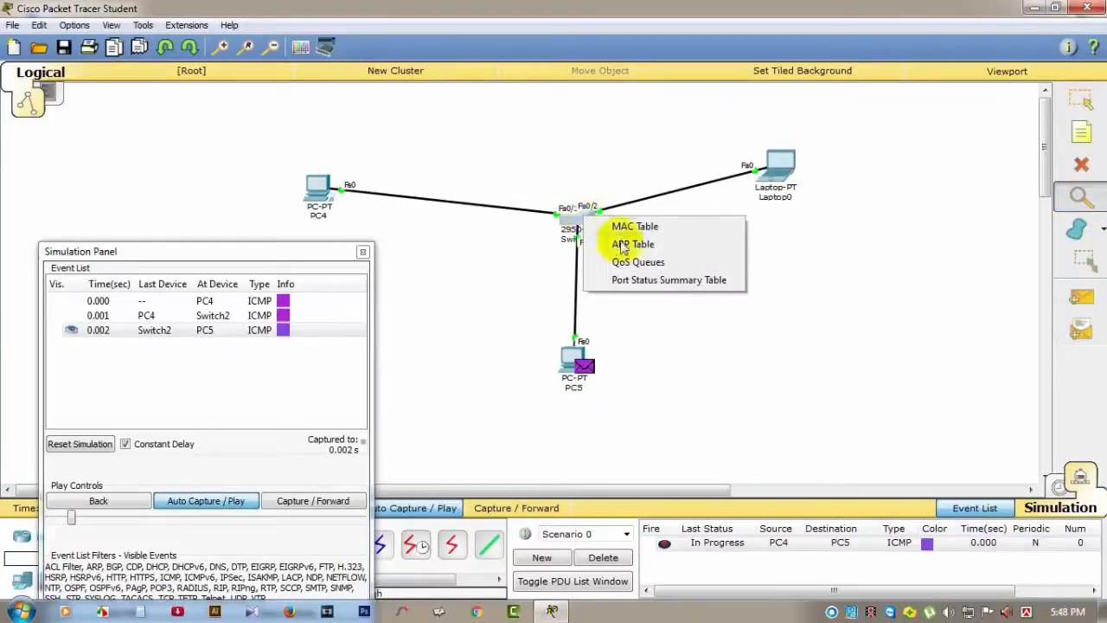
left_click(664, 229)
left_click_drag(407, 236, 579, 334)
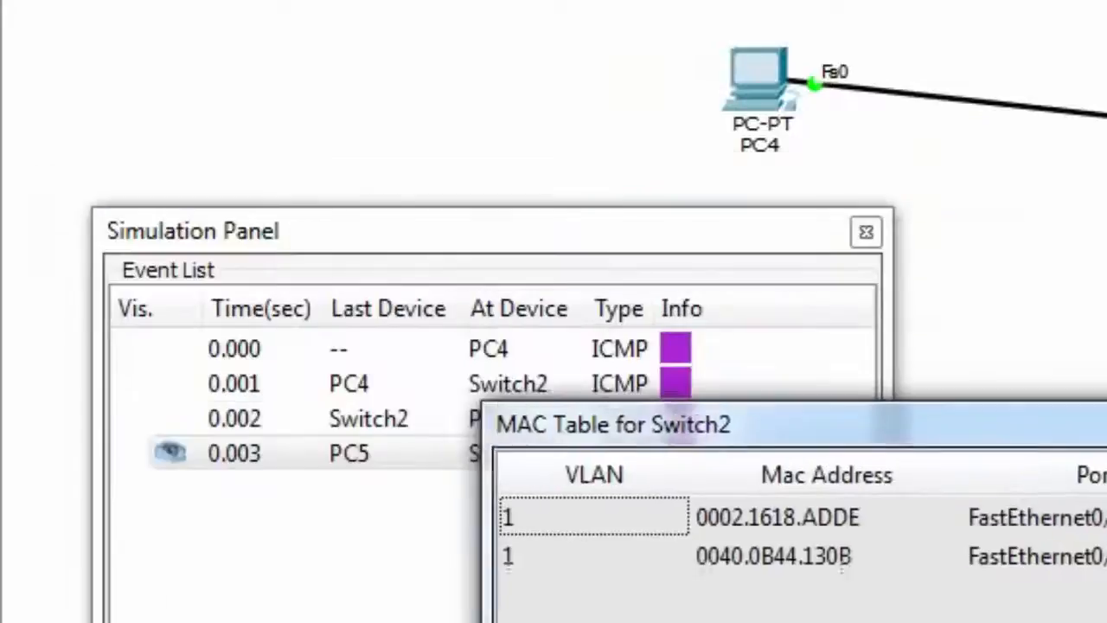
left_click_drag(1090, 425, 1102, 621)
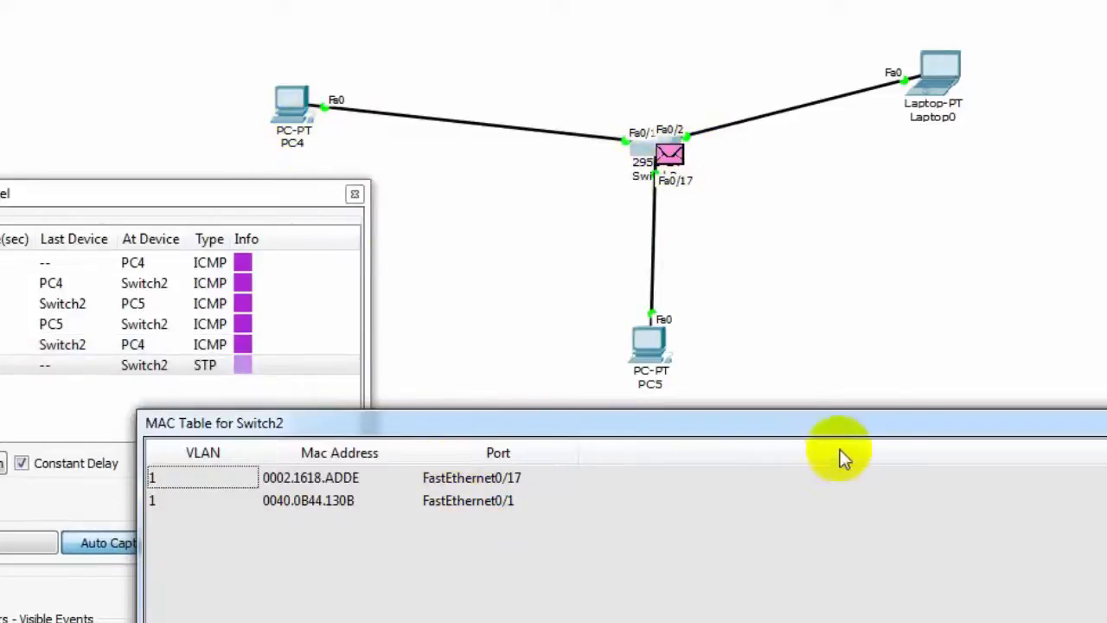
left_click_drag(879, 421, 315, 290)
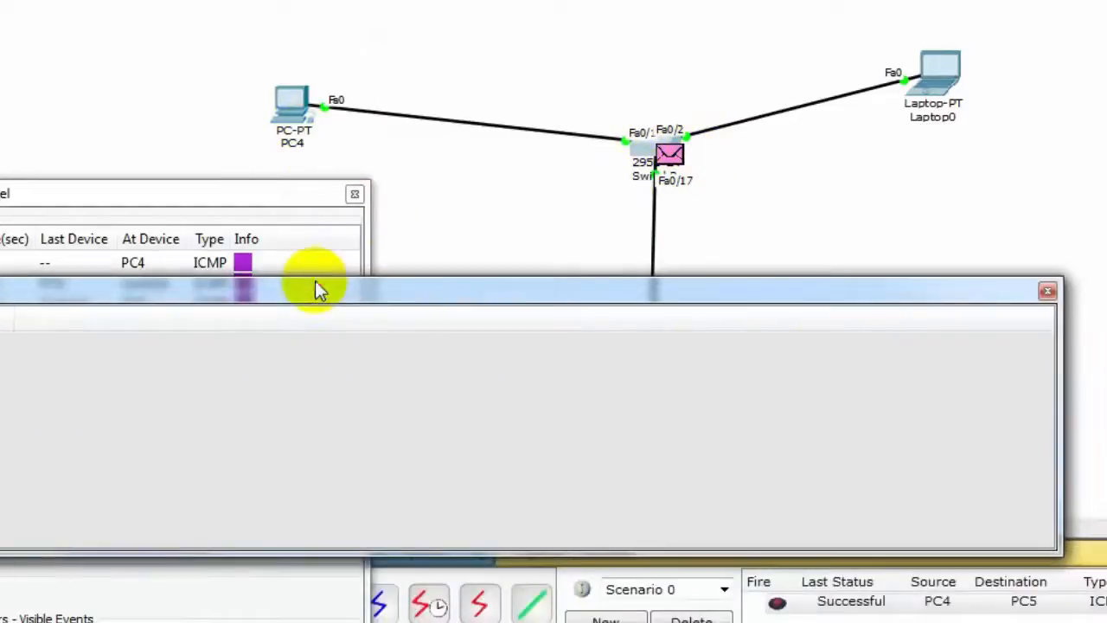
left_click(1047, 290)
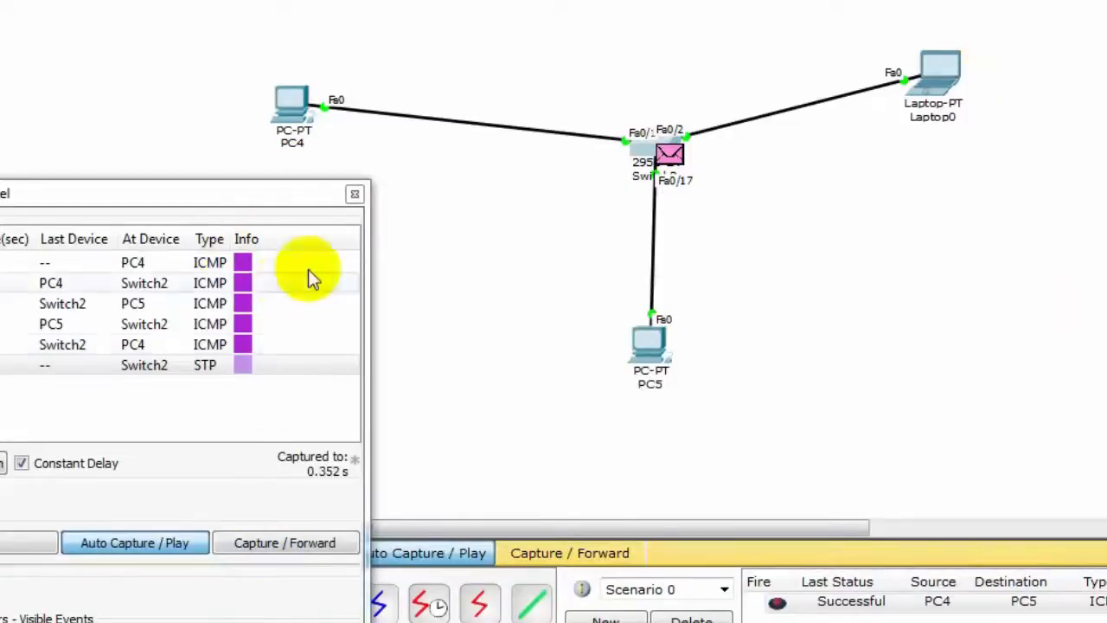
Step: Close the Simulation Panel and delete the scenario holding the PC4-to-PC5 message
left_click(356, 194)
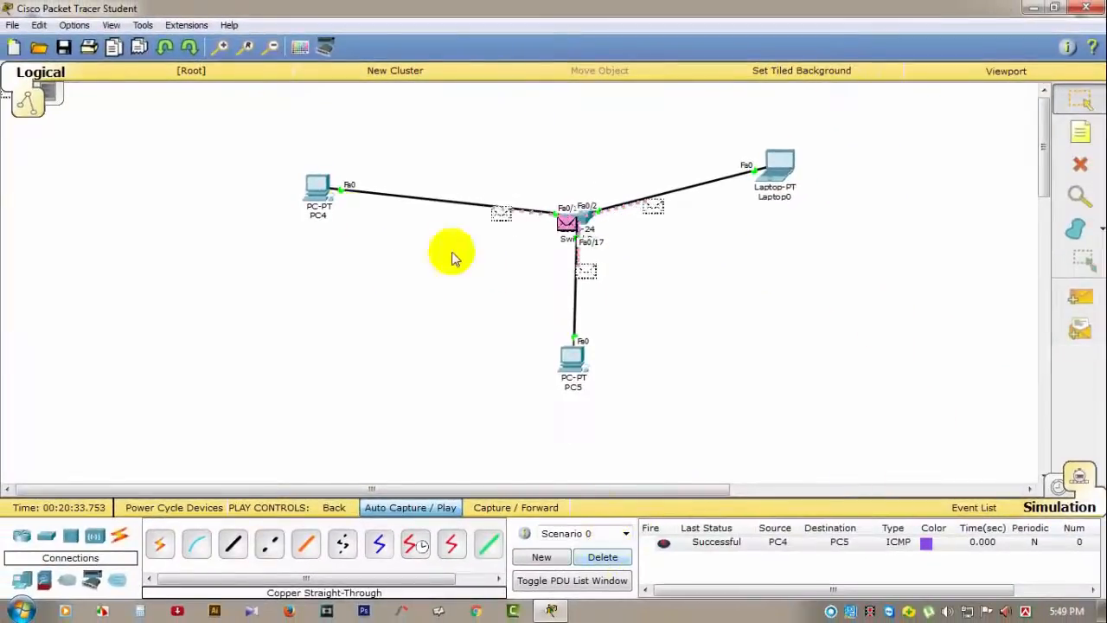
left_click(602, 557)
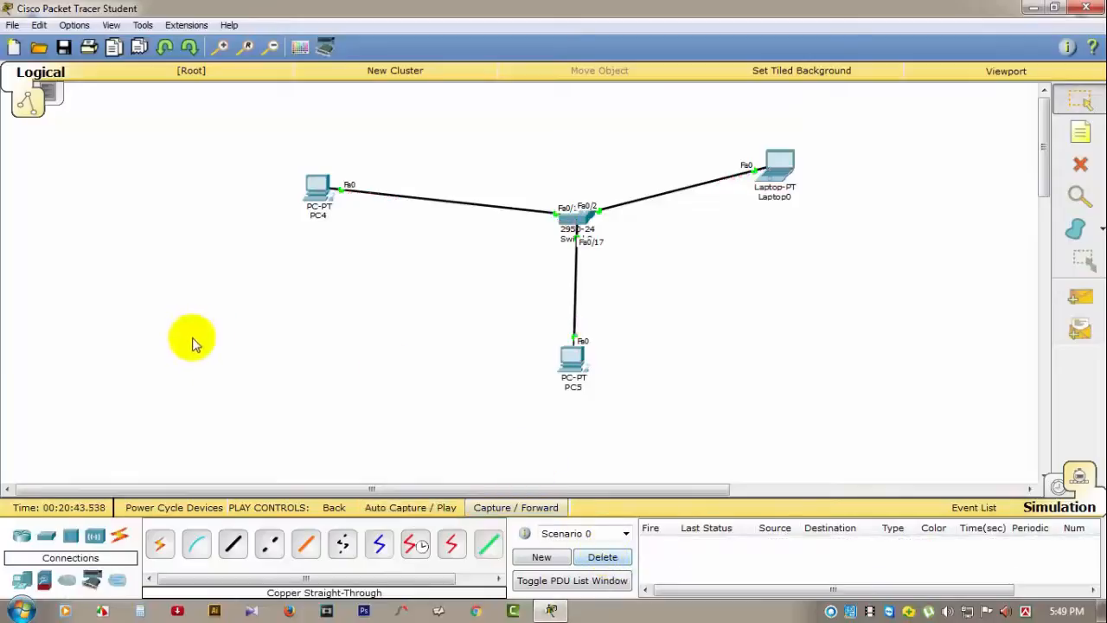
Step: Delete the three cables connecting Switch2 to PC4, PC5 and Laptop0
scroll(179, 434, "down", 3)
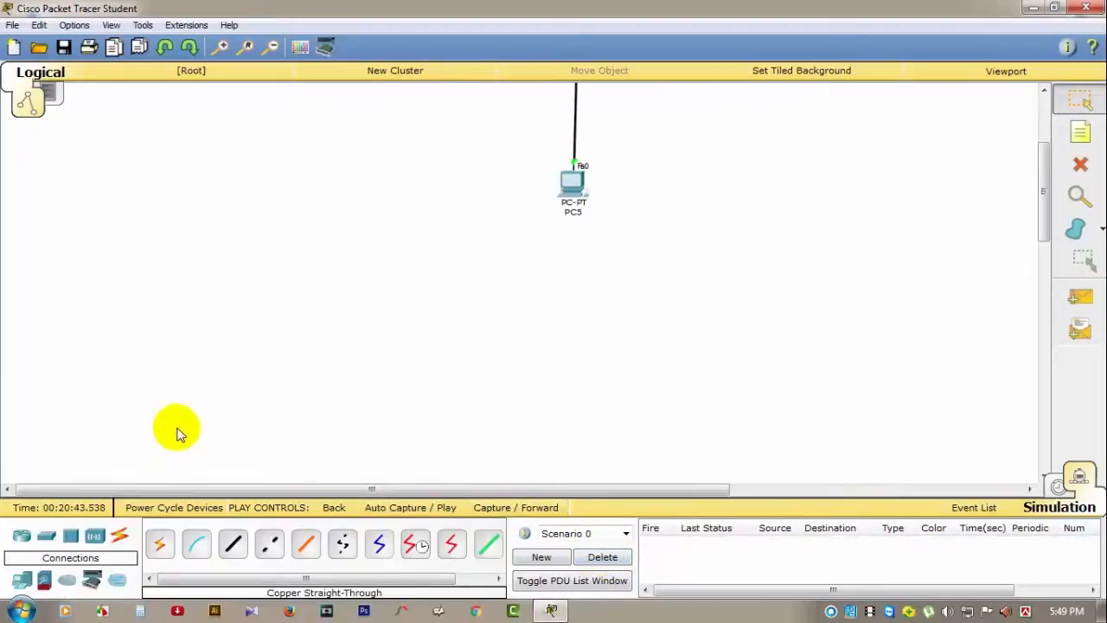
scroll(179, 433, "up", 3)
left_click_drag(260, 121, 89, 213)
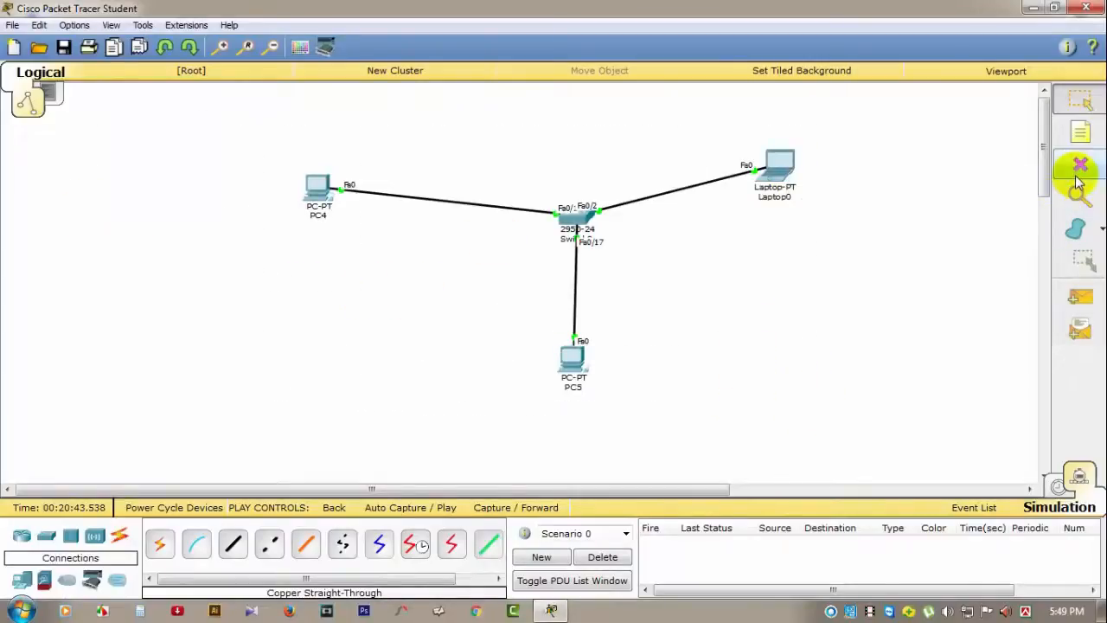
left_click(1080, 164)
left_click(424, 200)
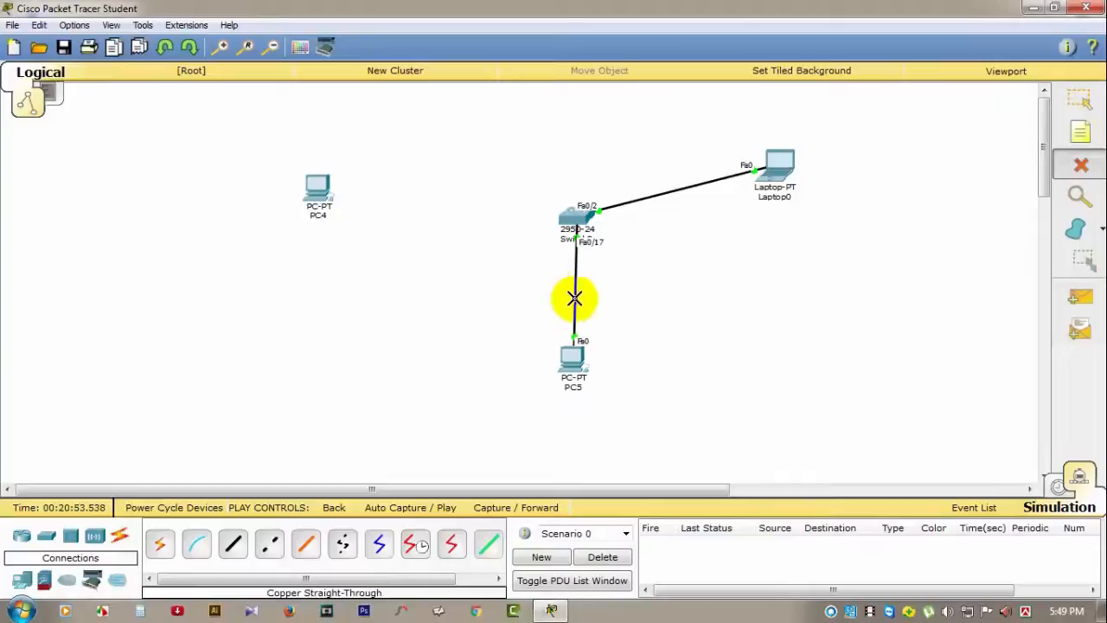
left_click(574, 297)
left_click(671, 187)
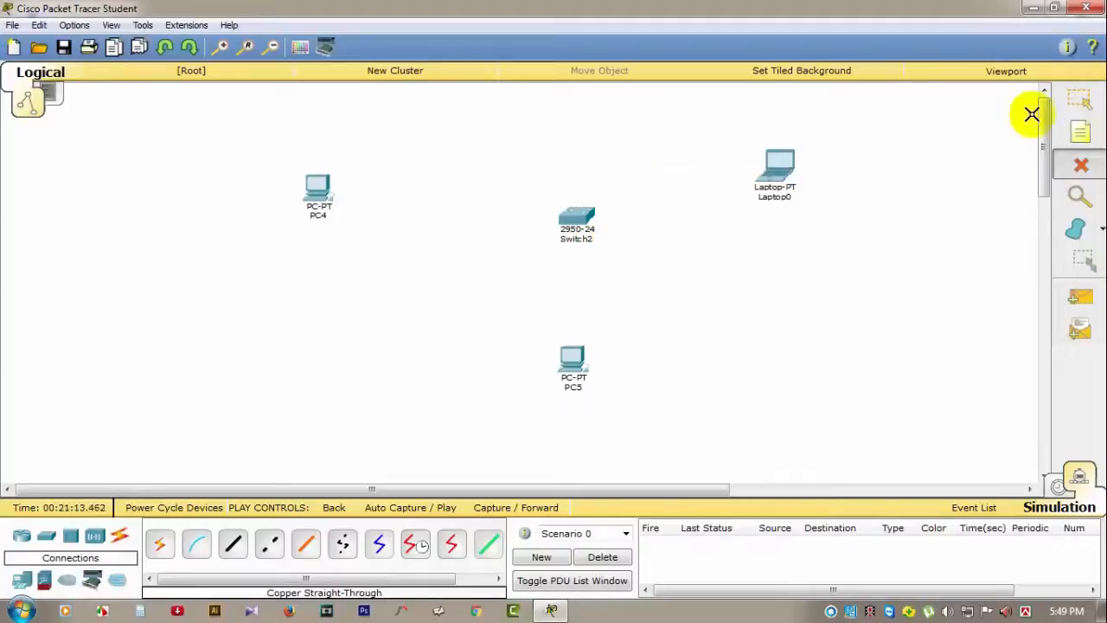
left_click(1080, 100)
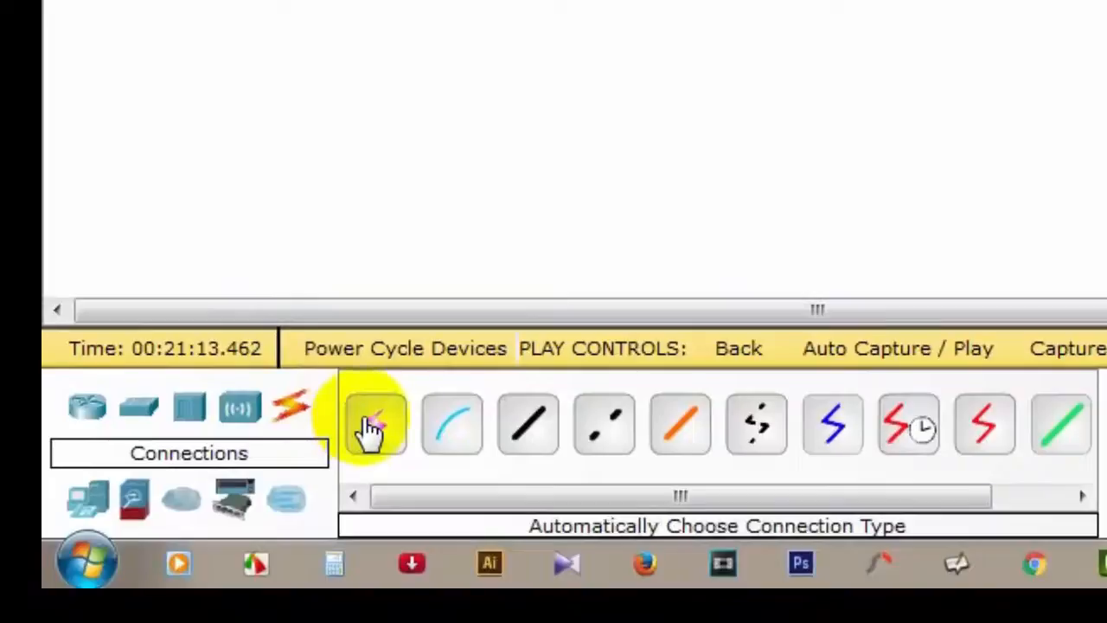
Step: Connect PC4 and Laptop0 to Switch2 using the automatically chosen connection type
left_click(372, 424)
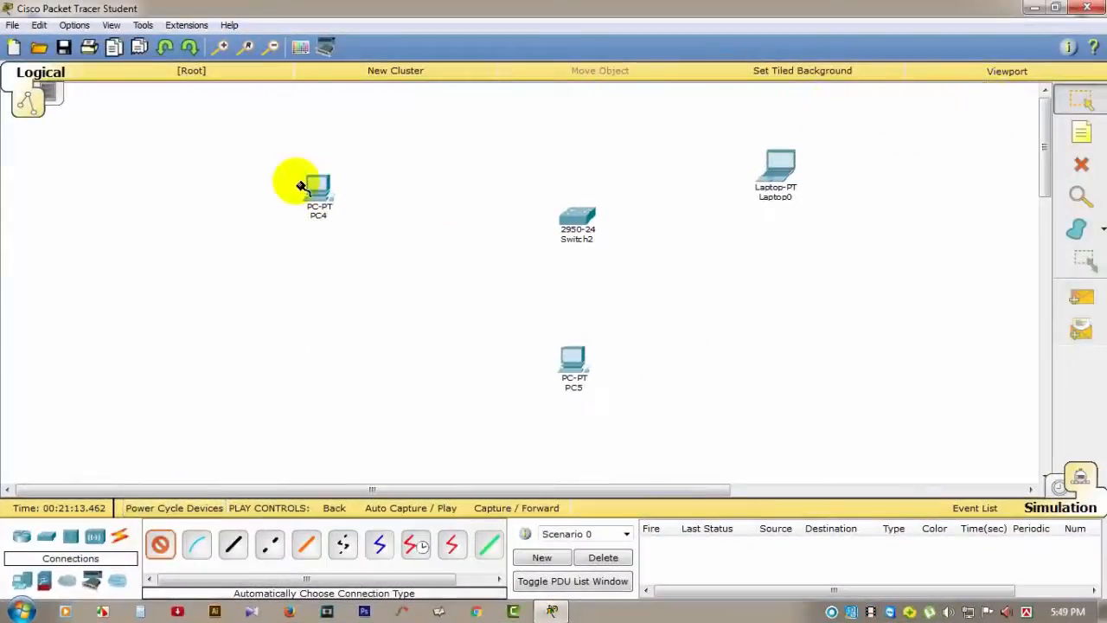
left_click(322, 189)
left_click(575, 218)
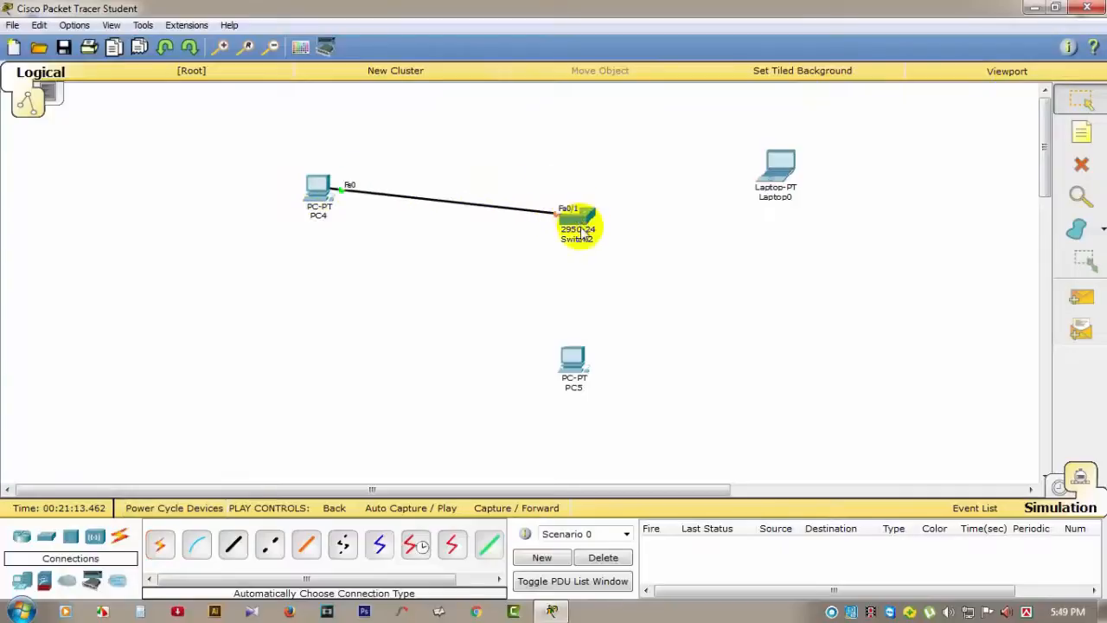
left_click(154, 545)
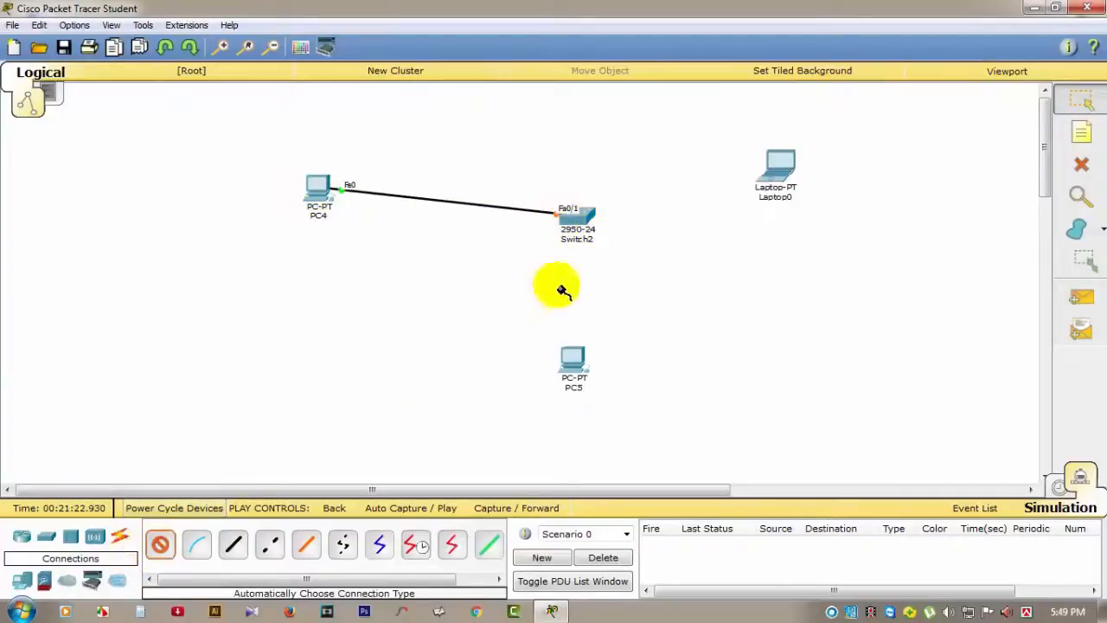
left_click(588, 221)
left_click(779, 166)
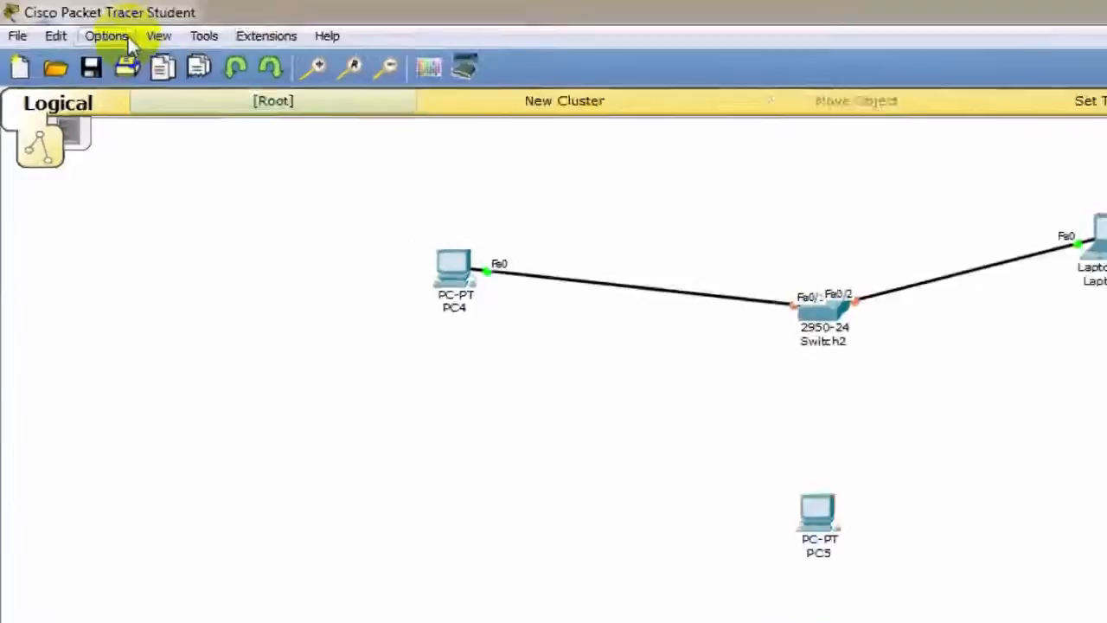
Step: Enable Disable Auto Cable in the interface preferences, and try to use the automatic connection type
left_click(80, 26)
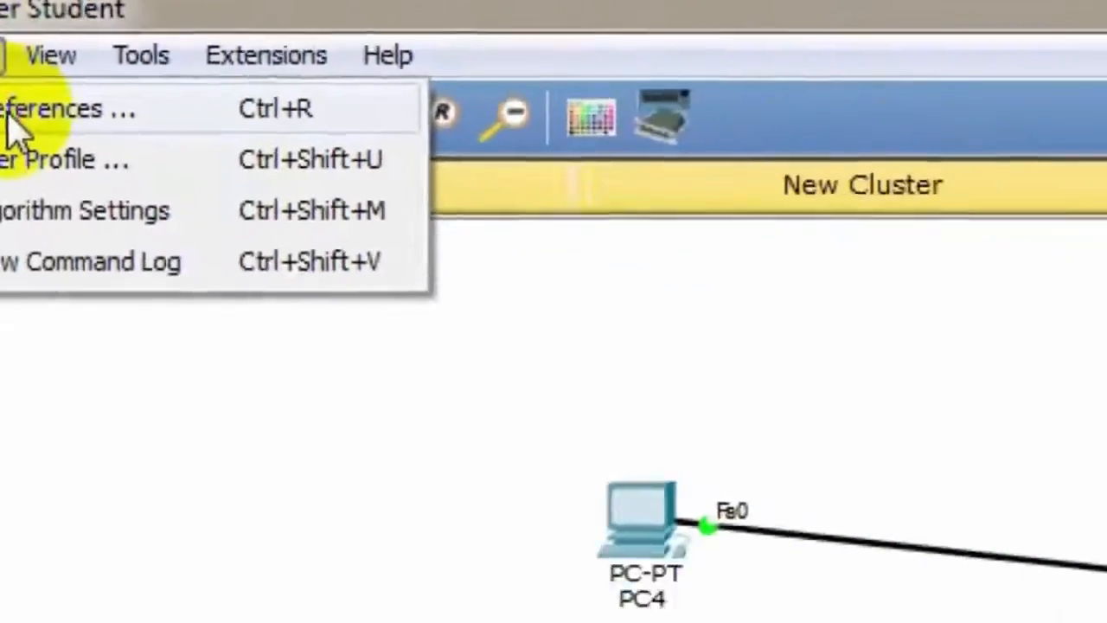
left_click(288, 146)
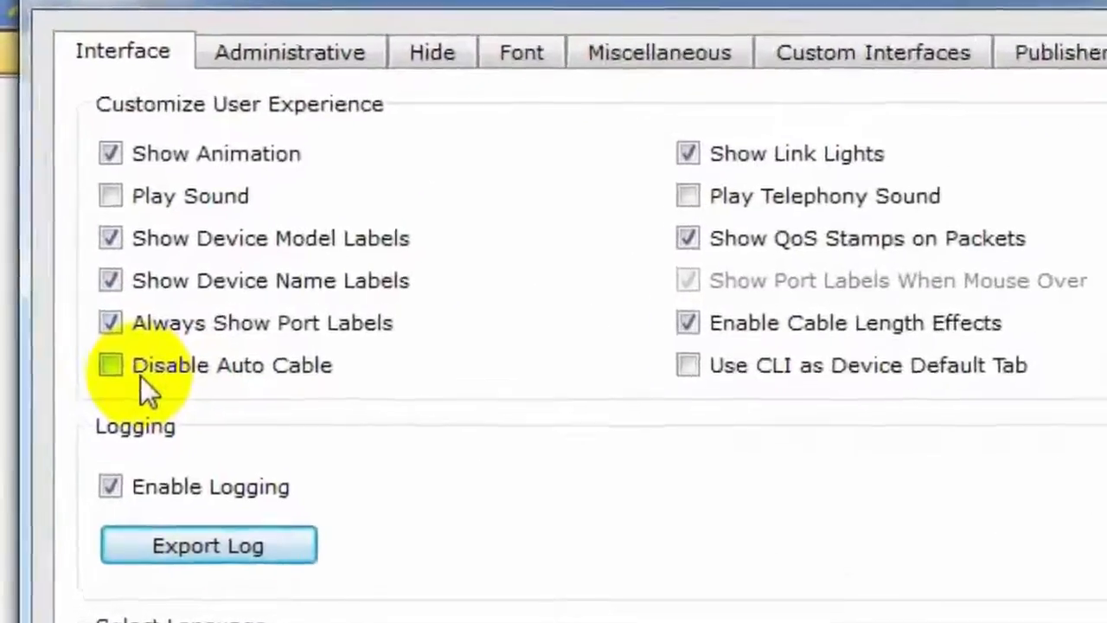
left_click(113, 361)
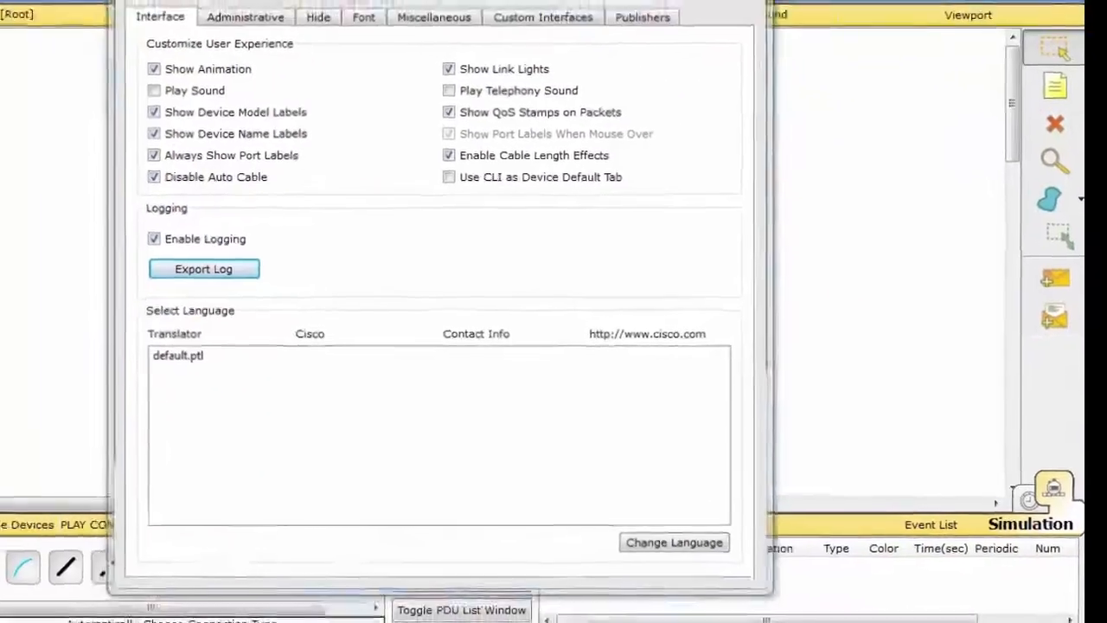
left_click(822, 40)
left_click(160, 544)
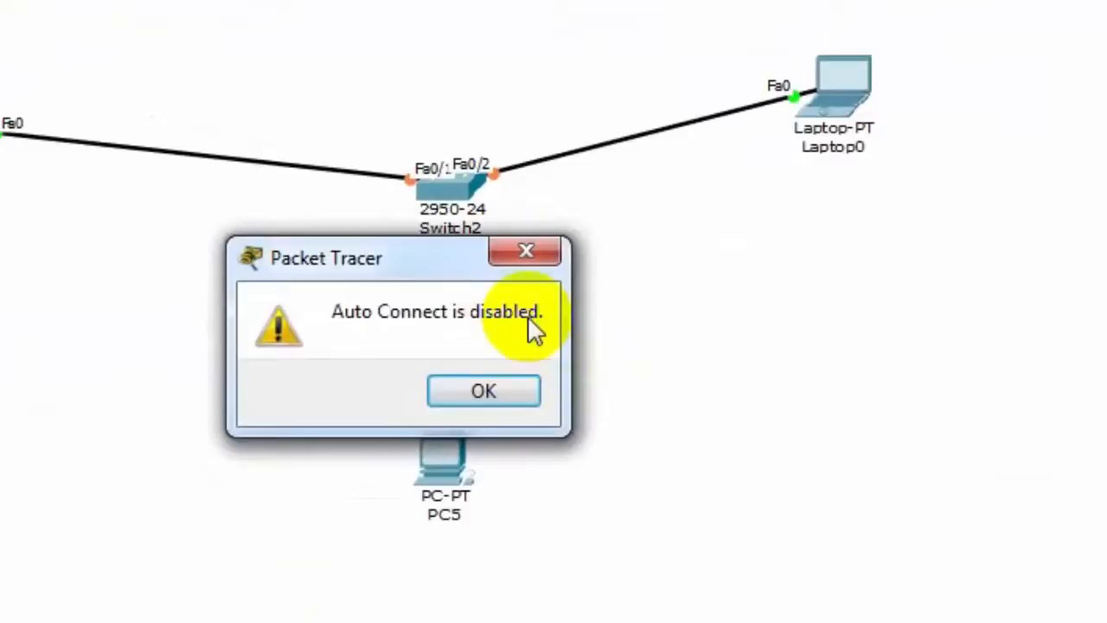
left_click(526, 251)
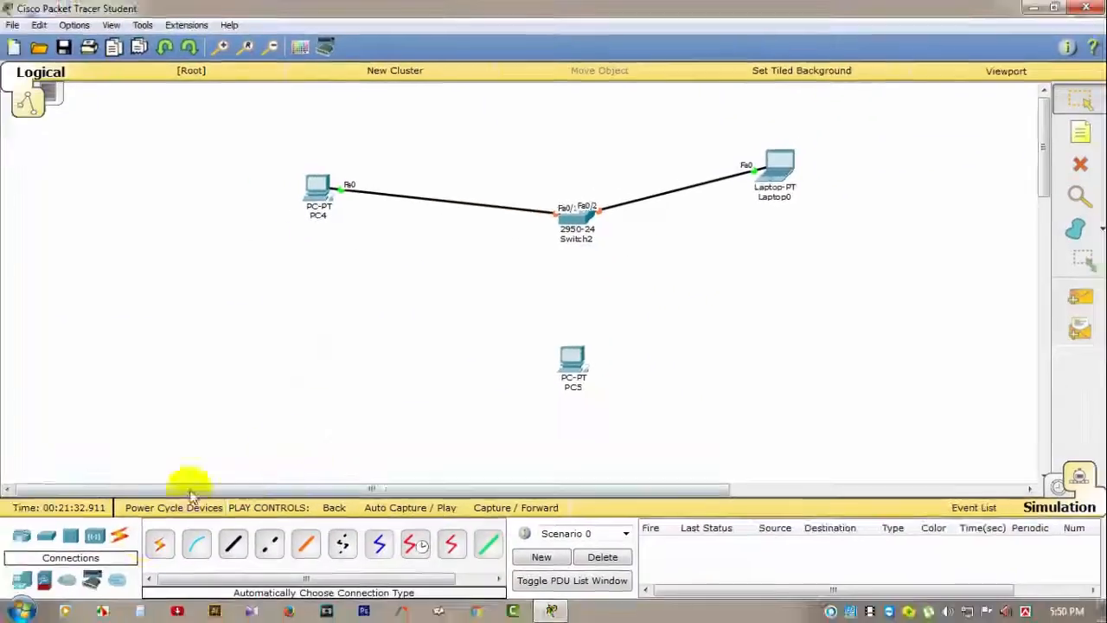
Step: Connect FastEthernet0/15 of Switch2 to the FastEthernet port of PC5 with a copper straight-through cable
left_click(246, 545)
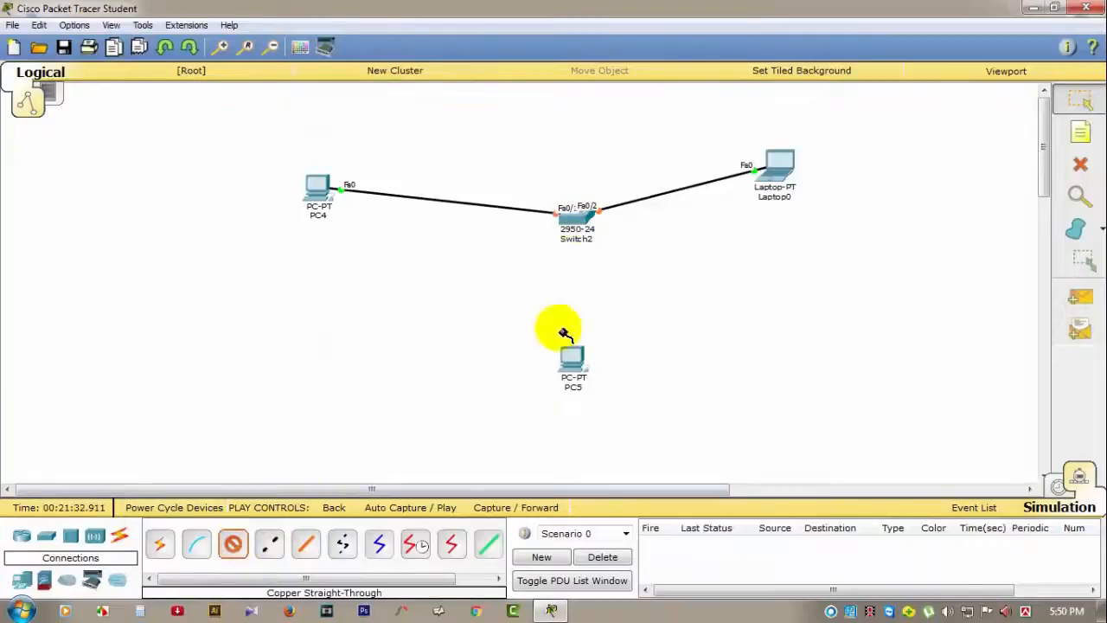
left_click(581, 227)
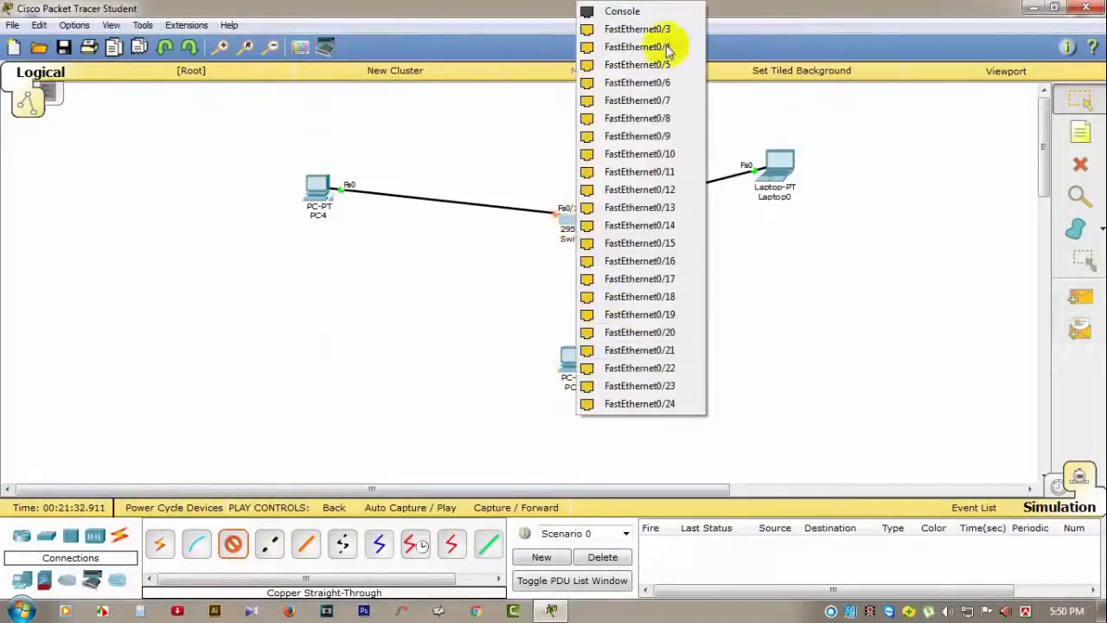
left_click(673, 244)
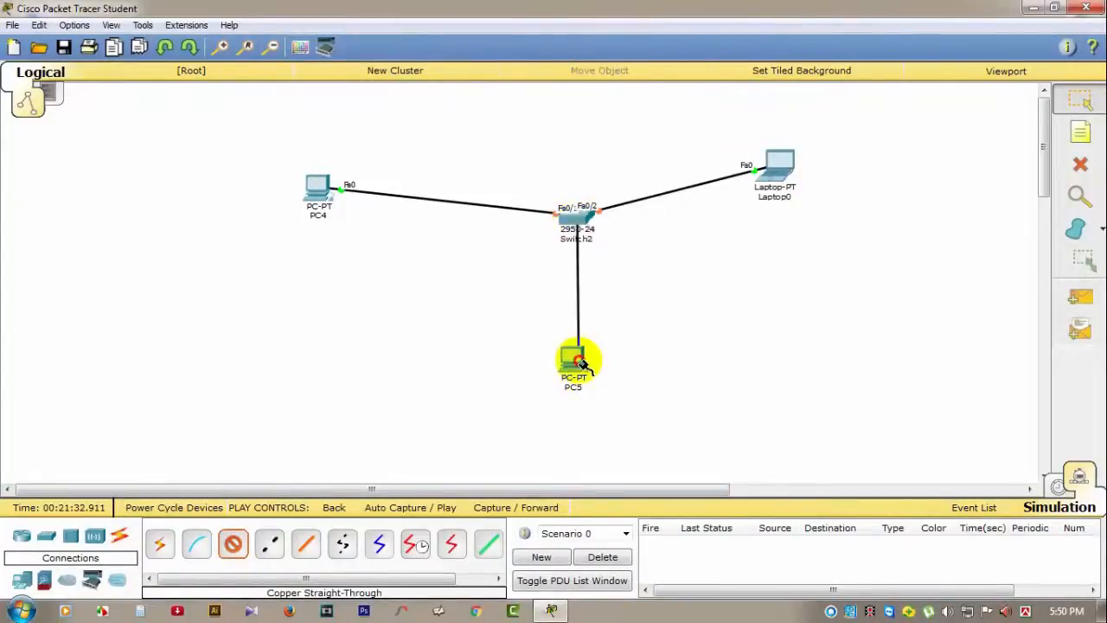
left_click(572, 359)
left_click(666, 387)
Step: Place a note reading "Com -12" beside PC5 and move it onto the PC5 icon
scroll(604, 355, "down", 5)
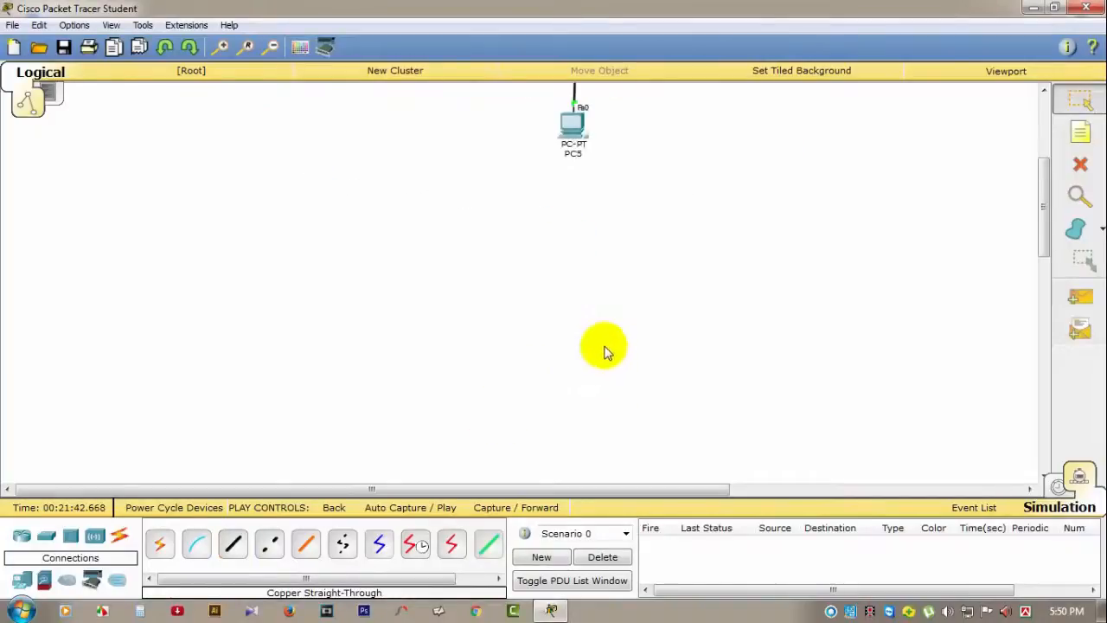
scroll(607, 345, "up", 5)
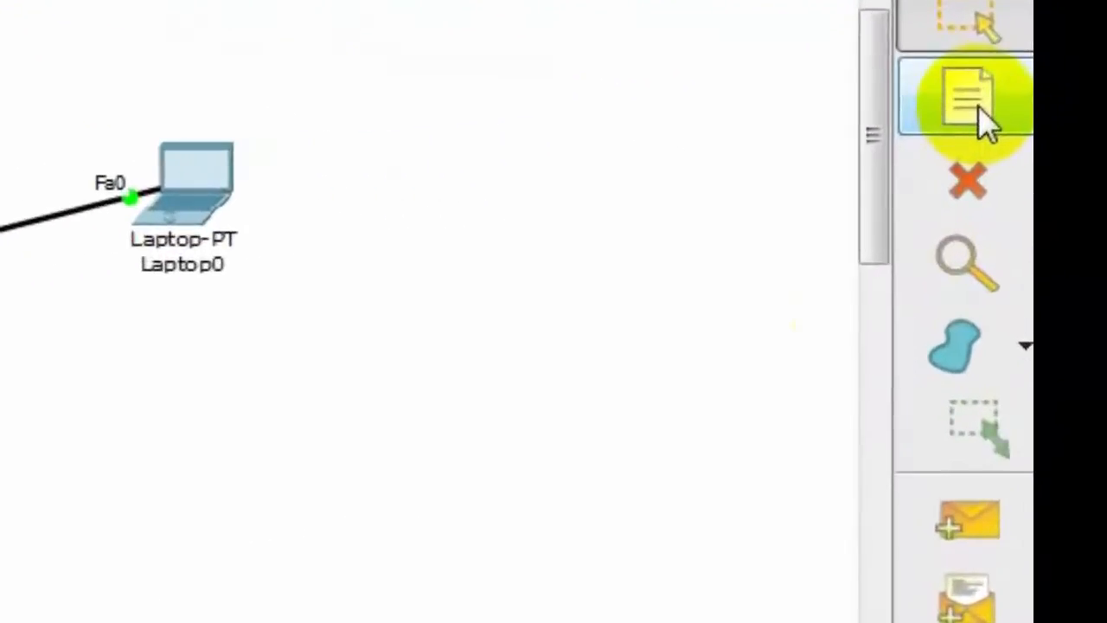
left_click(1008, 114)
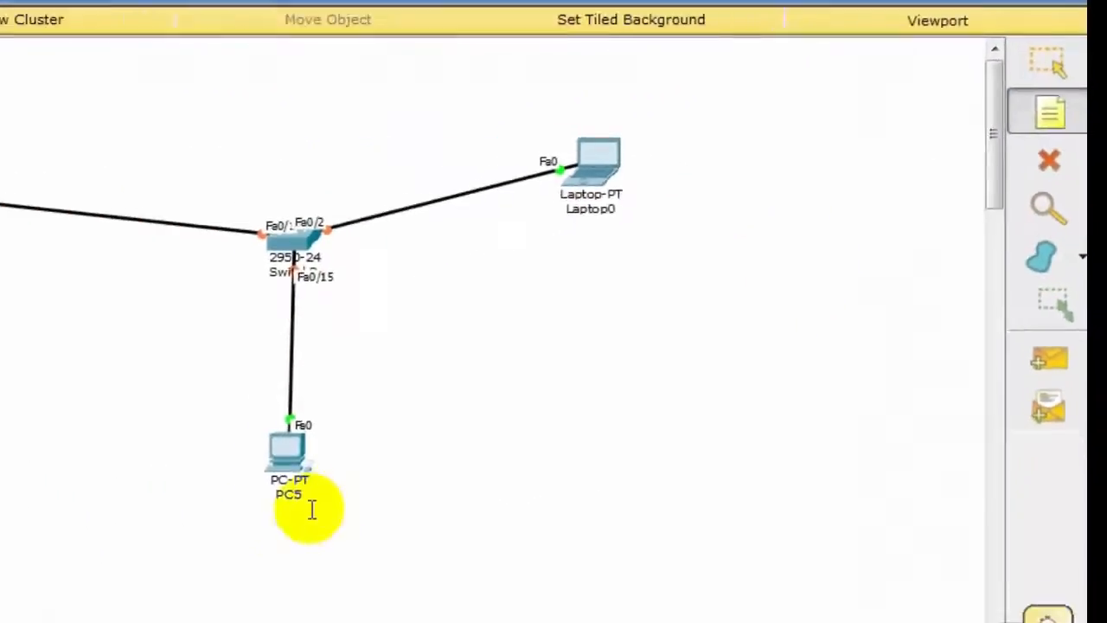
left_click(312, 510)
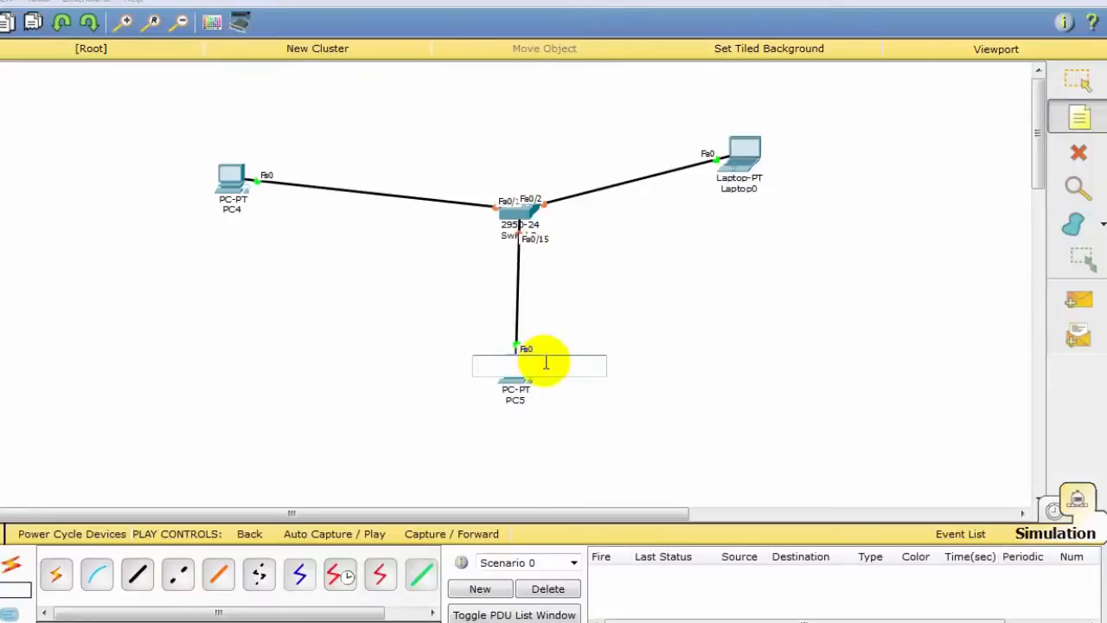
type("Com -12")
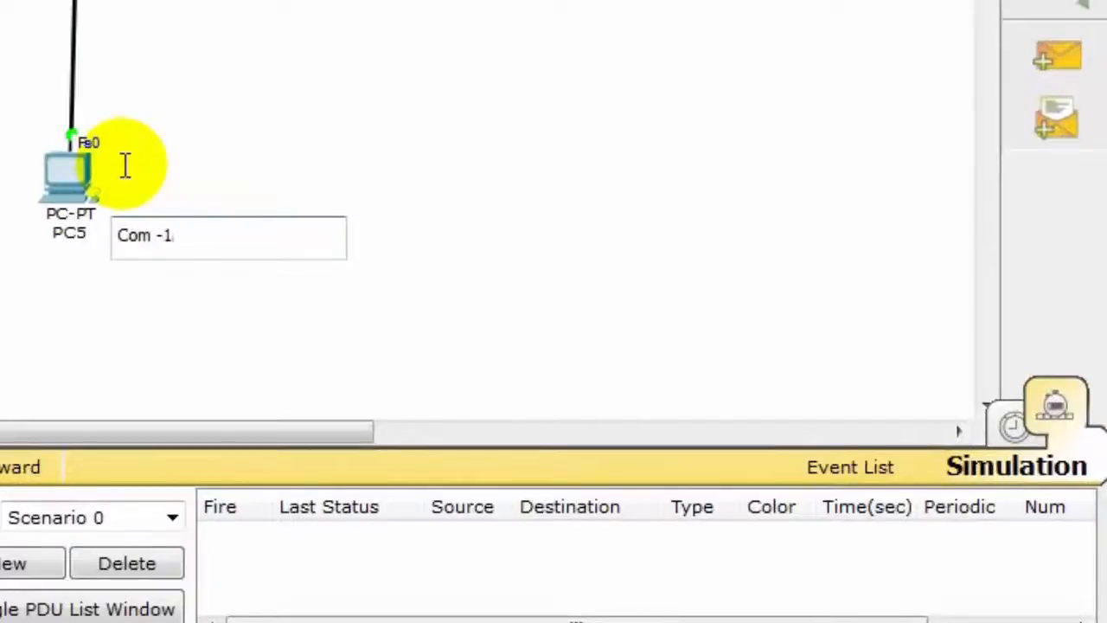
key("Escape")
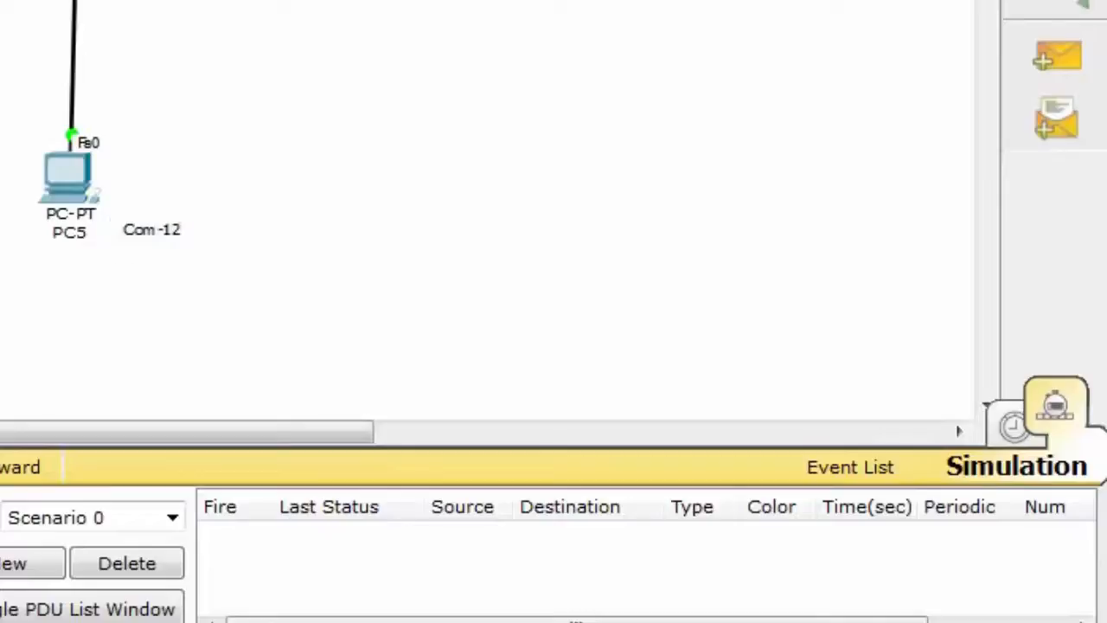
left_click_drag(174, 234, 83, 183)
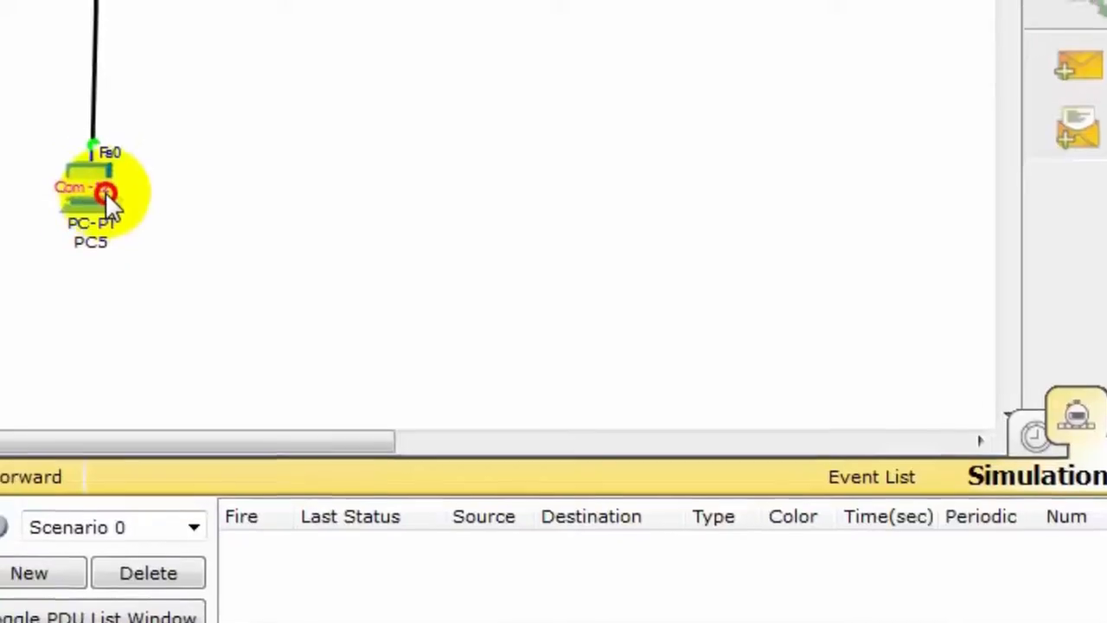
Step: Change the note on PC5 to read "Com-12" and reposition it over the PC5 icon
left_click(261, 183)
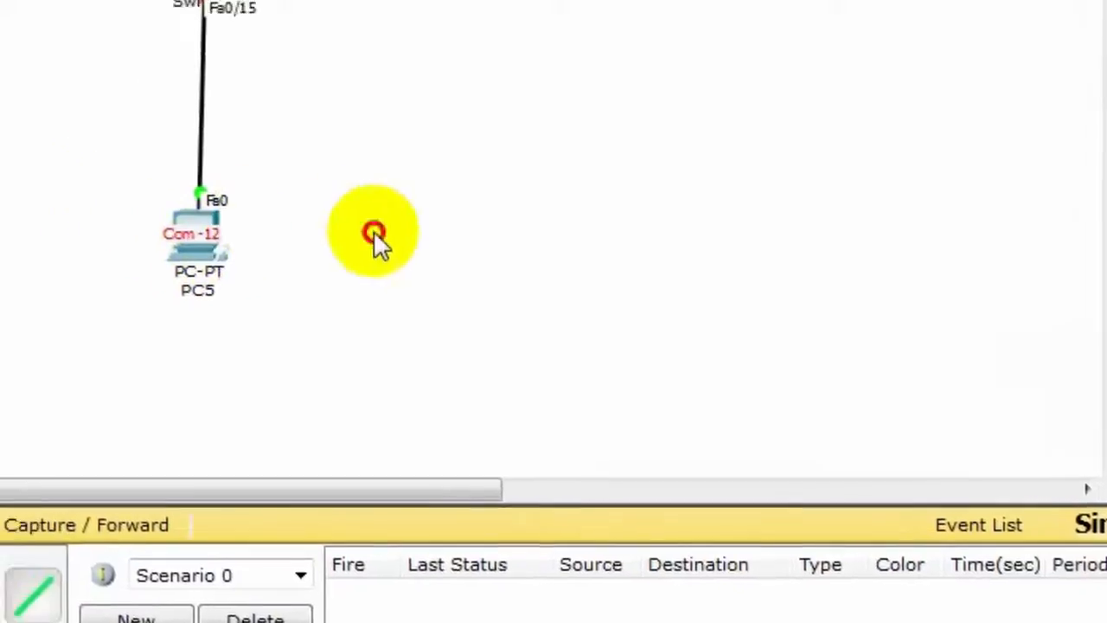
left_click(85, 190)
left_click(161, 131)
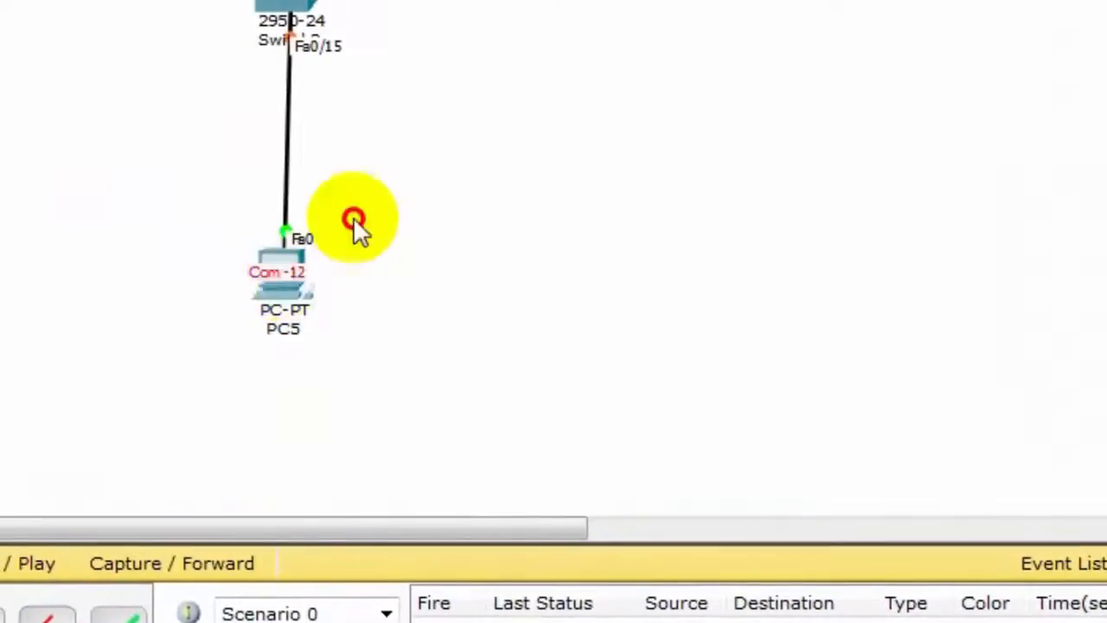
left_click_drag(353, 219, 307, 276)
left_click(417, 238)
left_click(411, 188)
left_click(592, 262)
left_click(387, 205)
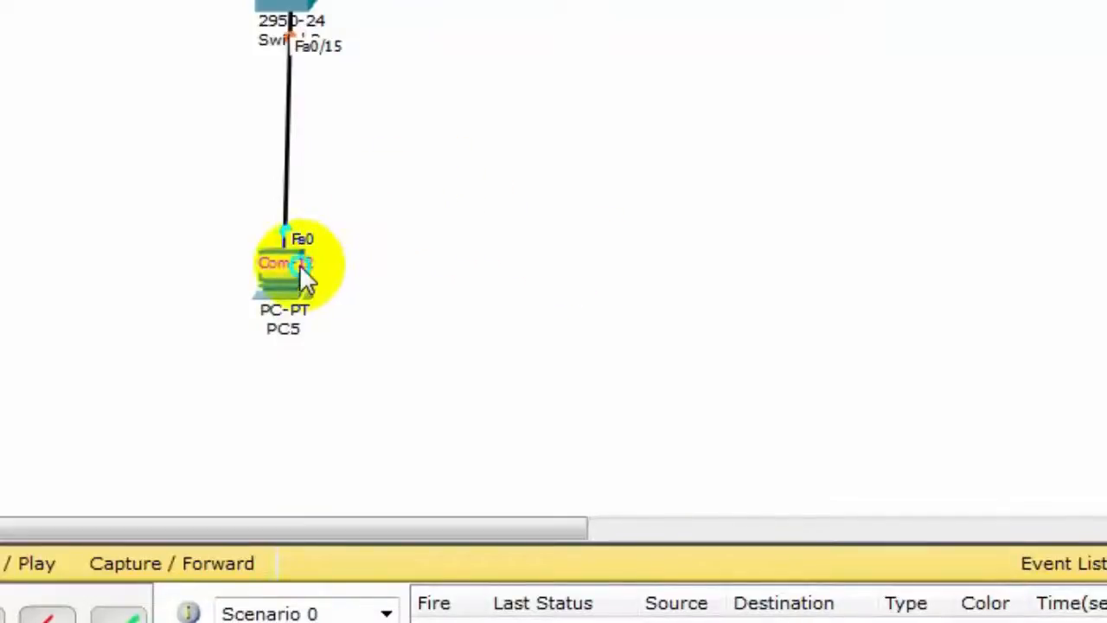
left_click(296, 262)
left_click_drag(331, 263, 248, 270)
left_click(748, 90)
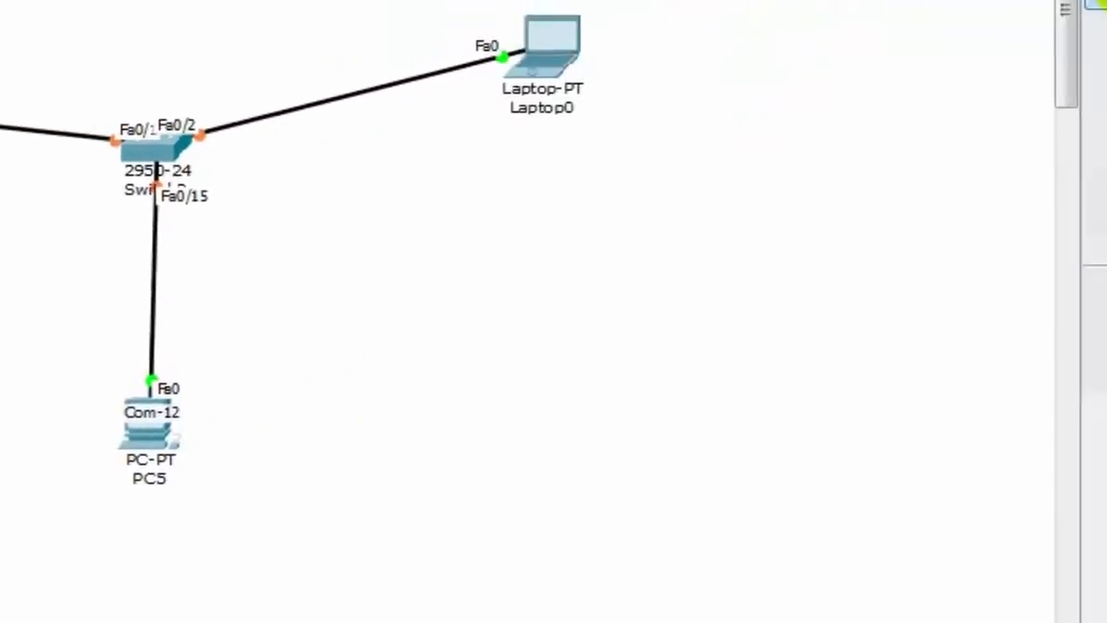
Step: Draw freehand black shapes without fill around PC4 and PC5 using the drawing palette
left_click(1004, 126)
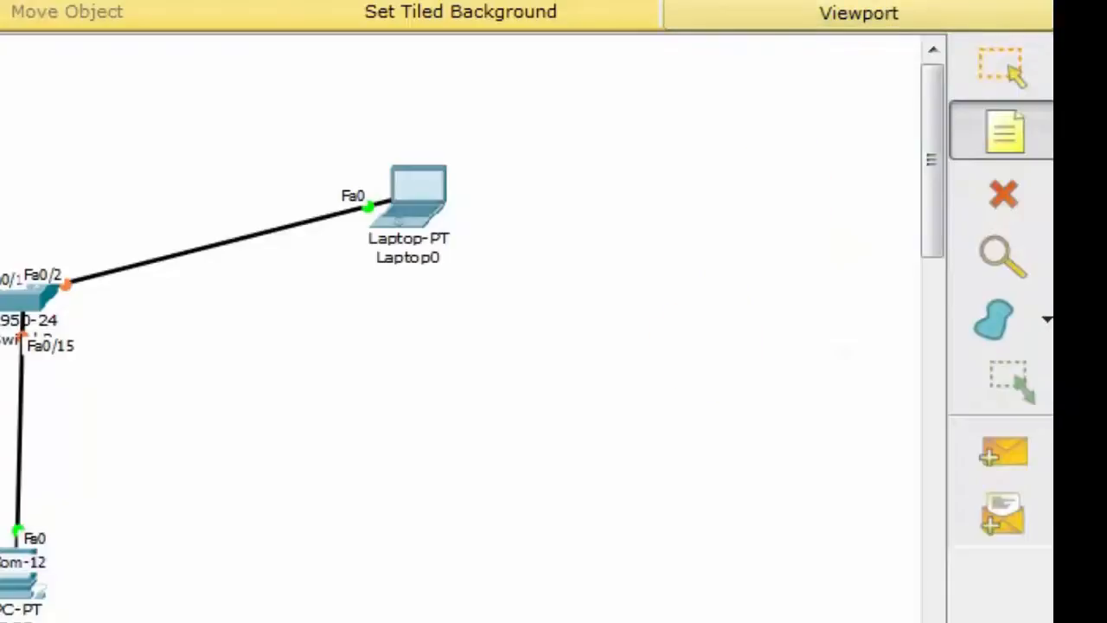
left_click(1013, 77)
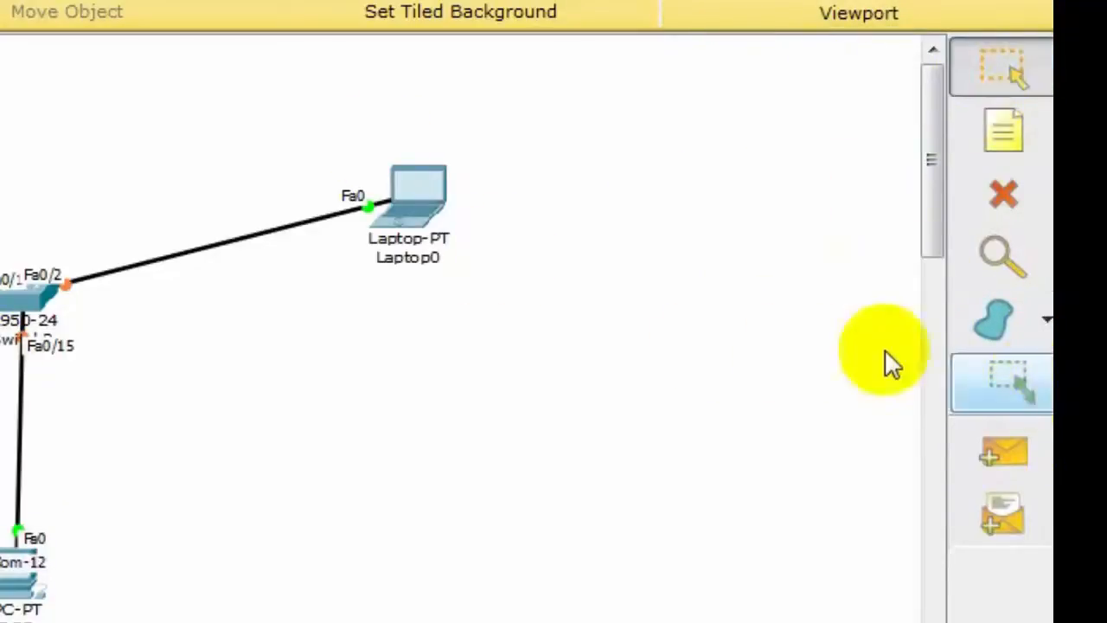
left_click(1017, 321)
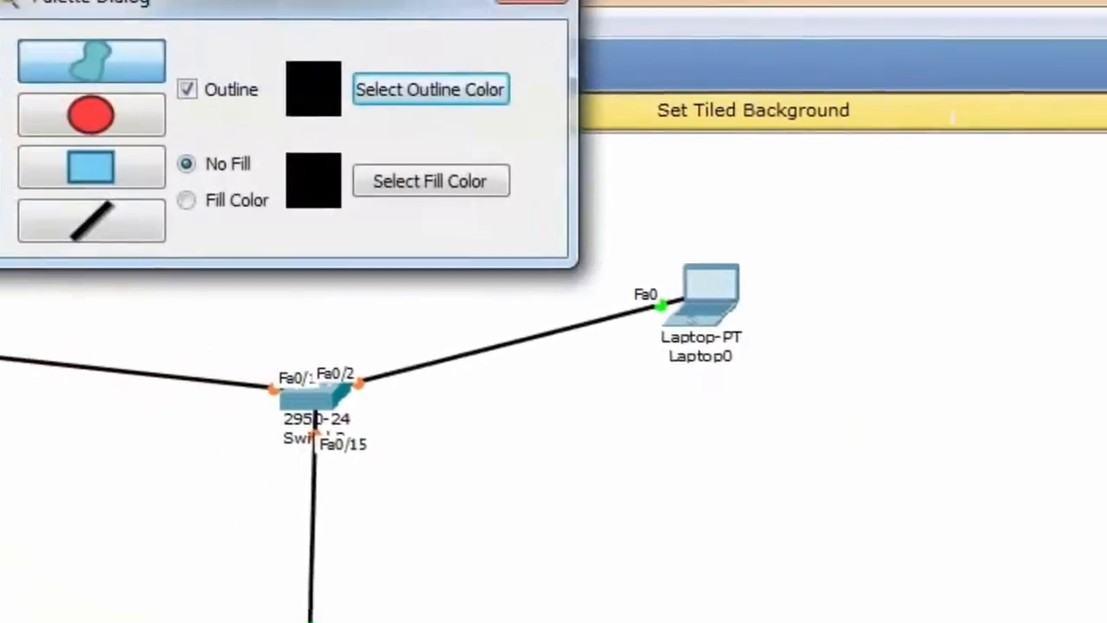
left_click(91, 164)
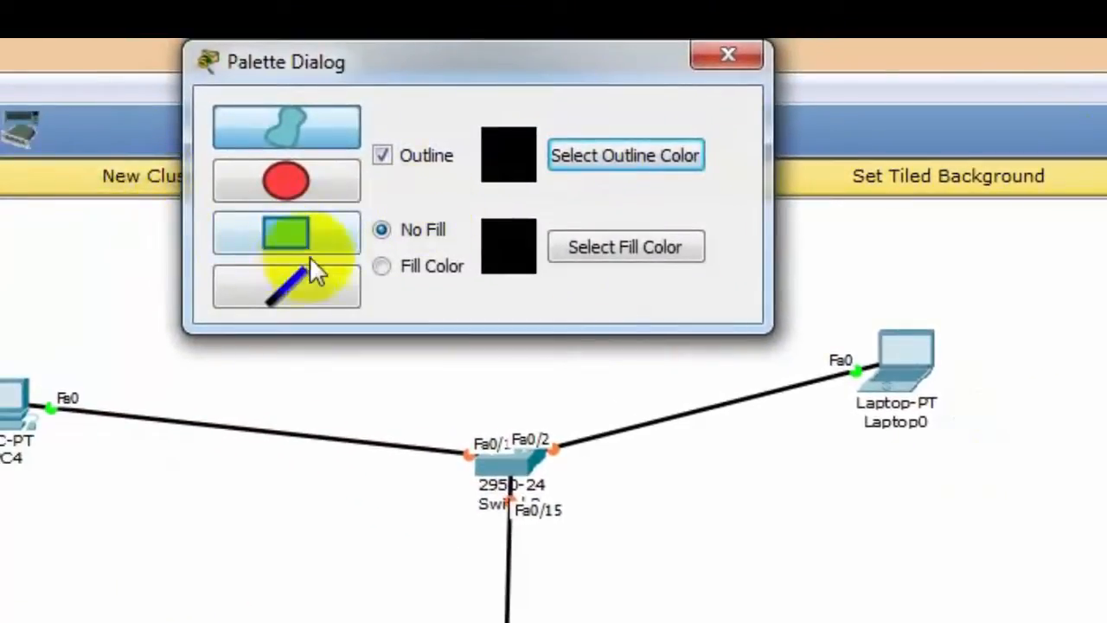
left_click(279, 177)
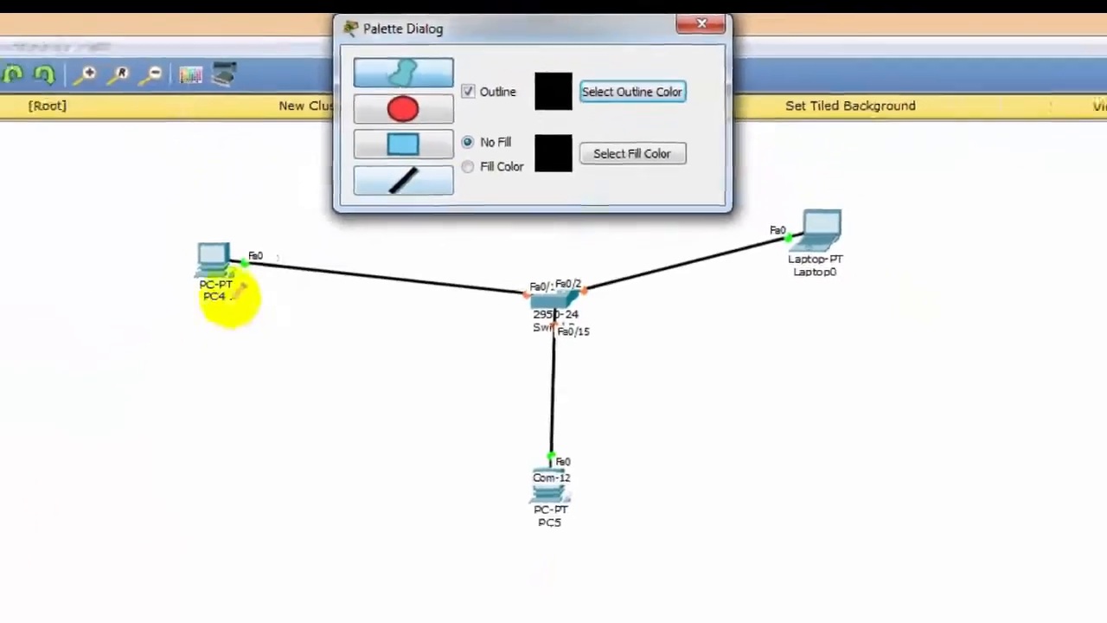
left_click_drag(255, 240, 311, 301)
mouse_move(260, 184)
left_mouse_down()
mouse_move(400, 113)
mouse_move(198, 354)
mouse_move(365, 102)
mouse_move(412, 119)
left_mouse_up()
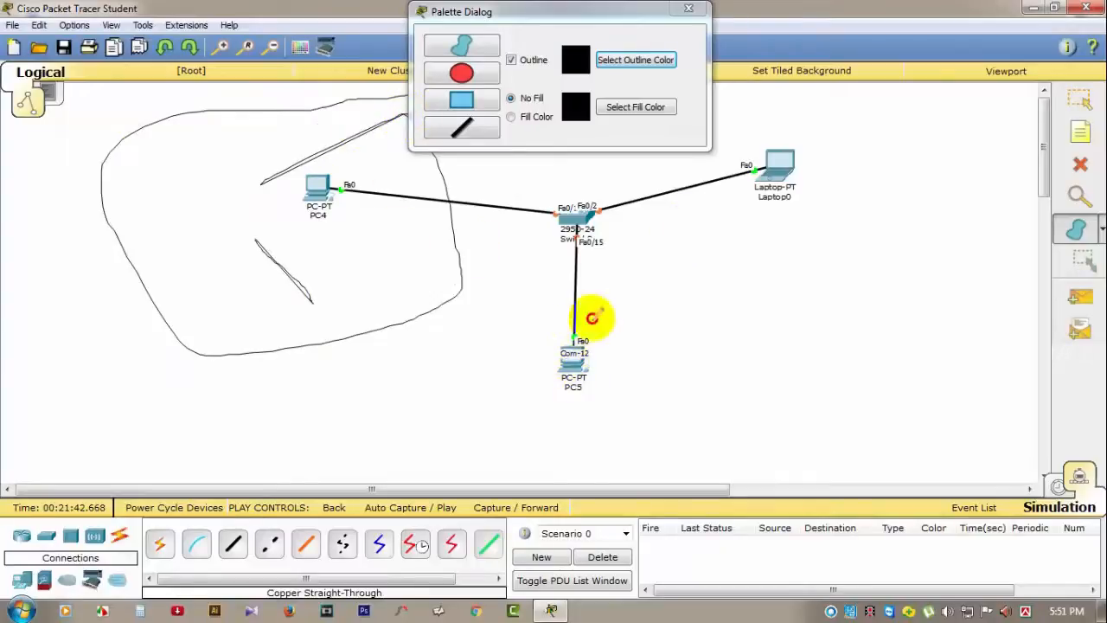
mouse_move(591, 318)
left_mouse_down()
mouse_move(487, 346)
mouse_move(545, 321)
left_mouse_up()
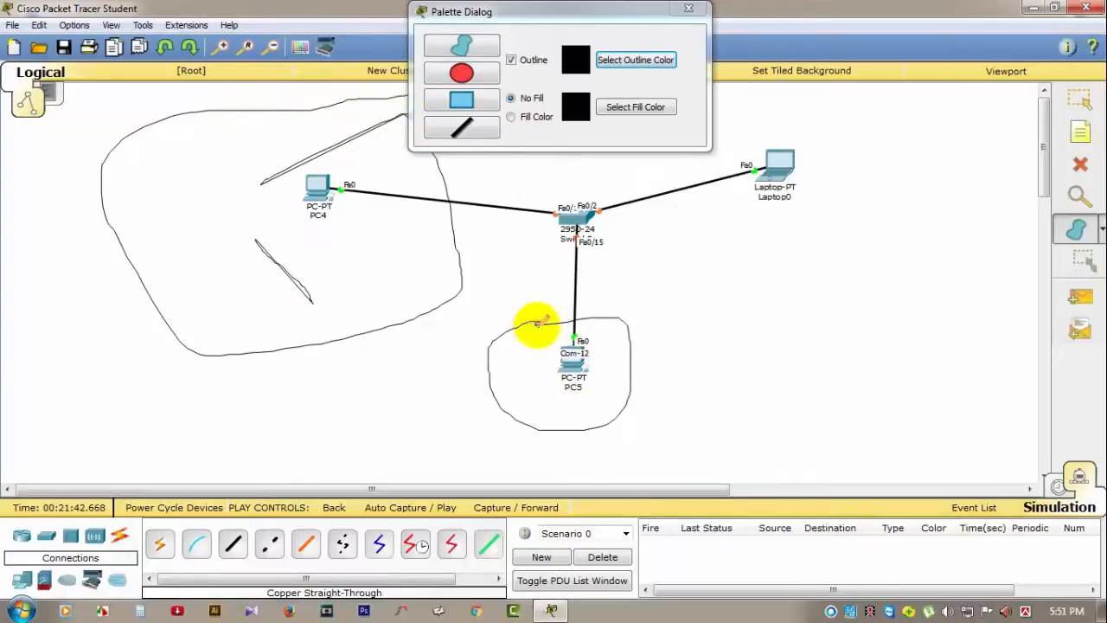
Step: Set the drawing palette's outline colour to light green and its fill colour to purple
left_click(579, 67)
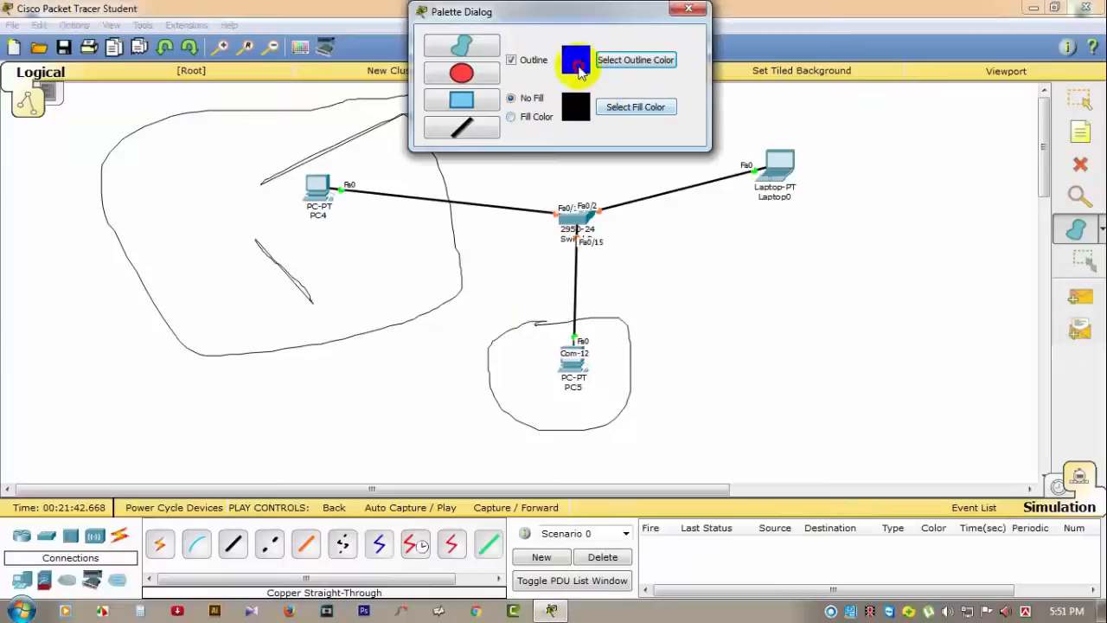
left_click(636, 60)
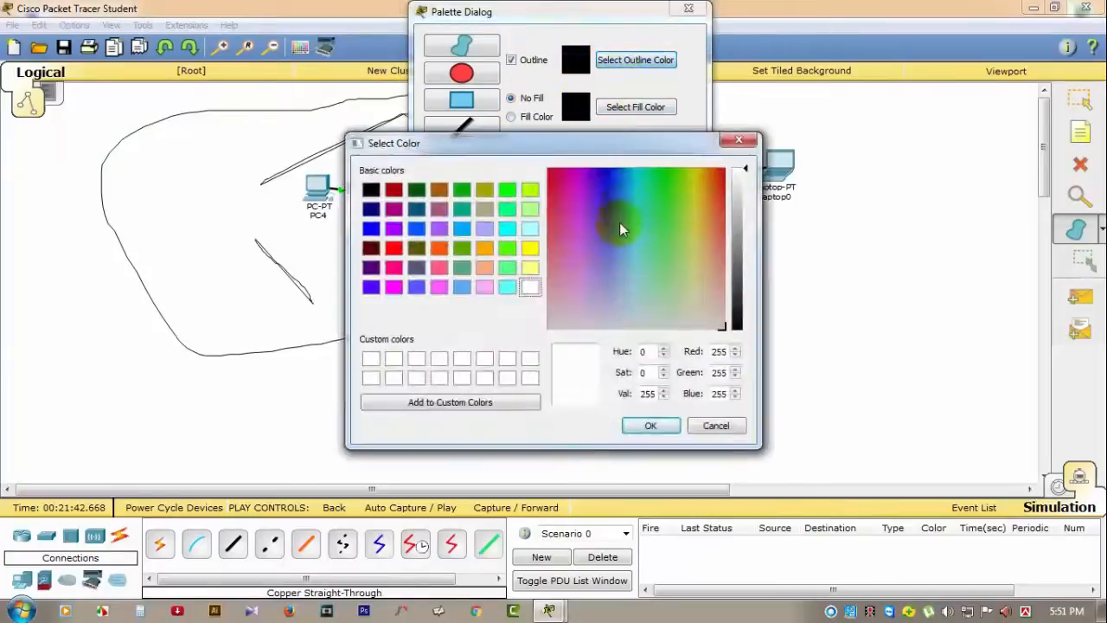
left_click(659, 209)
left_click(651, 425)
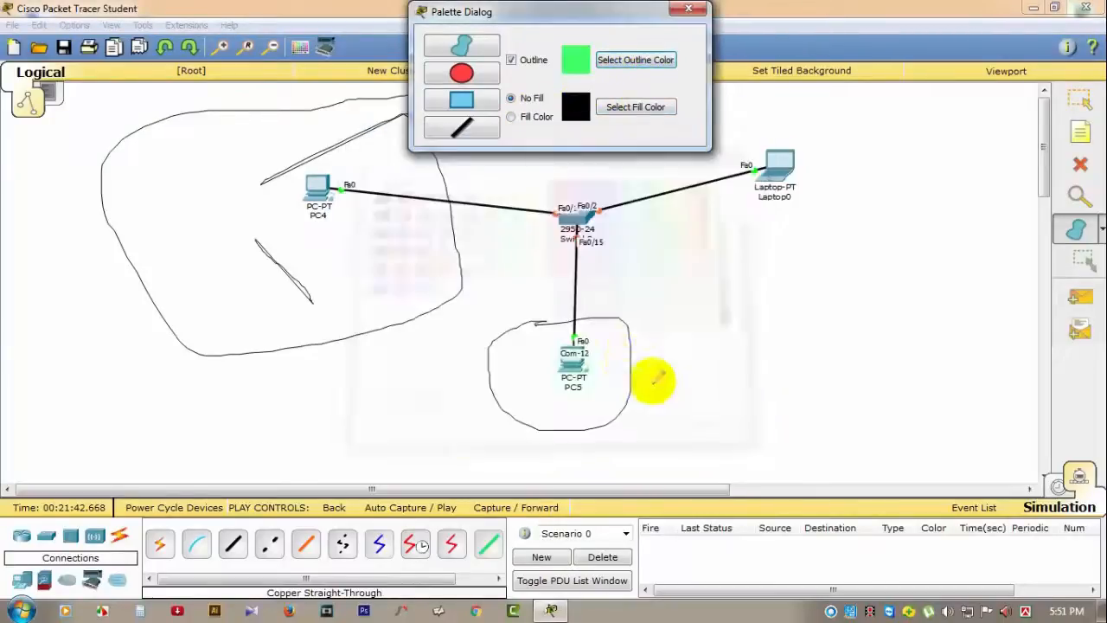
left_click(635, 108)
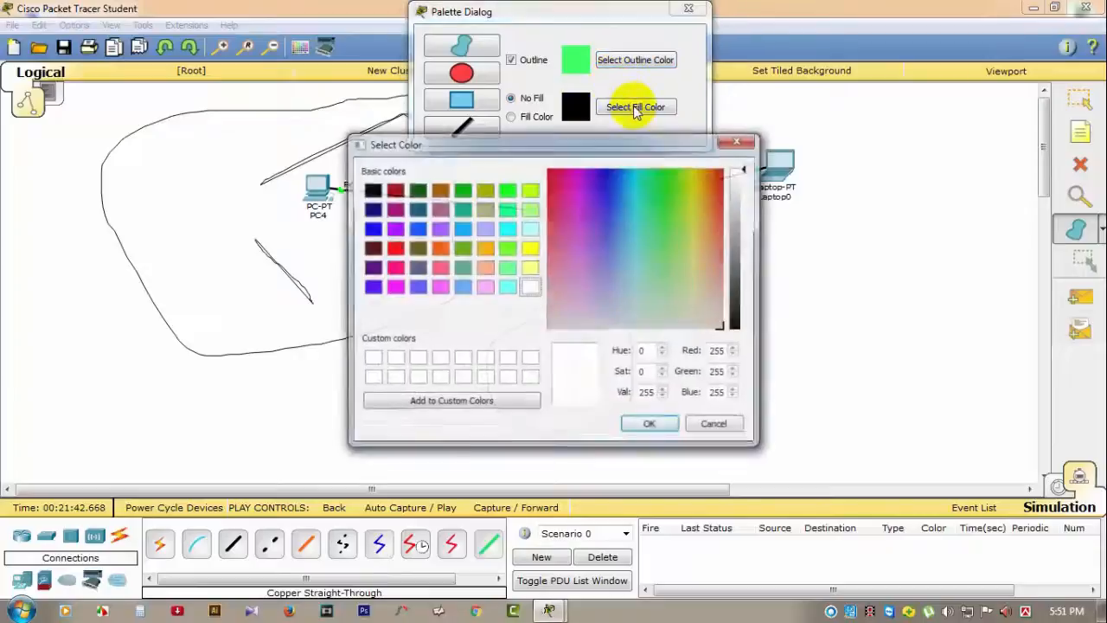
left_click(600, 238)
left_click(651, 425)
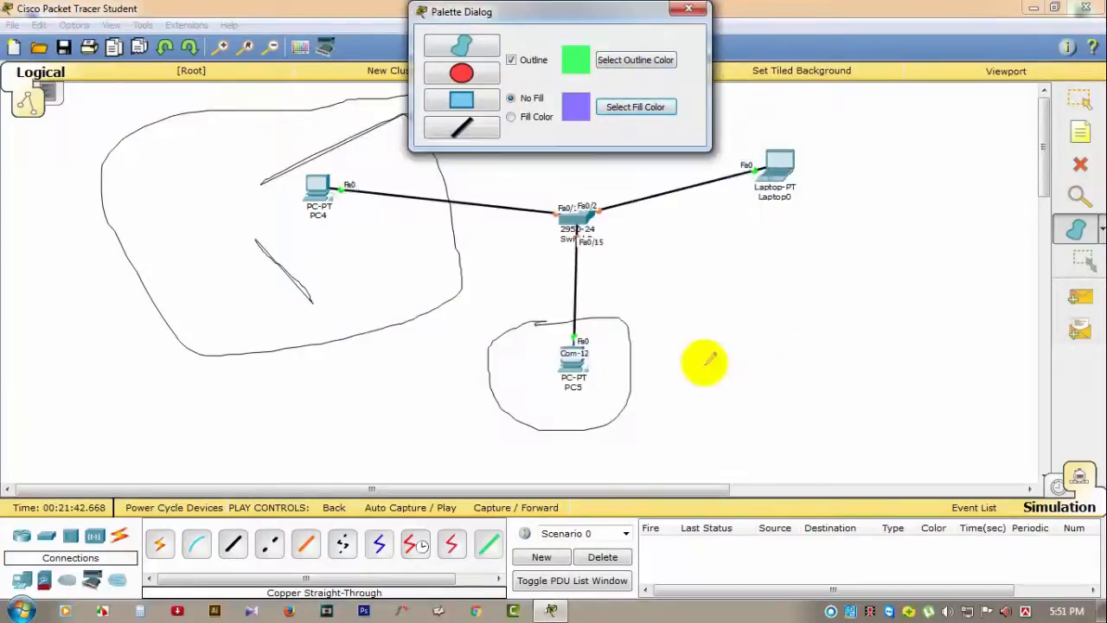
Step: Draw a green freehand shape and a green rectangle around Laptop0, both without fill
mouse_move(677, 287)
left_mouse_down()
mouse_move(698, 306)
mouse_move(776, 223)
mouse_move(693, 265)
mouse_move(816, 112)
mouse_move(724, 282)
mouse_move(868, 89)
left_mouse_up()
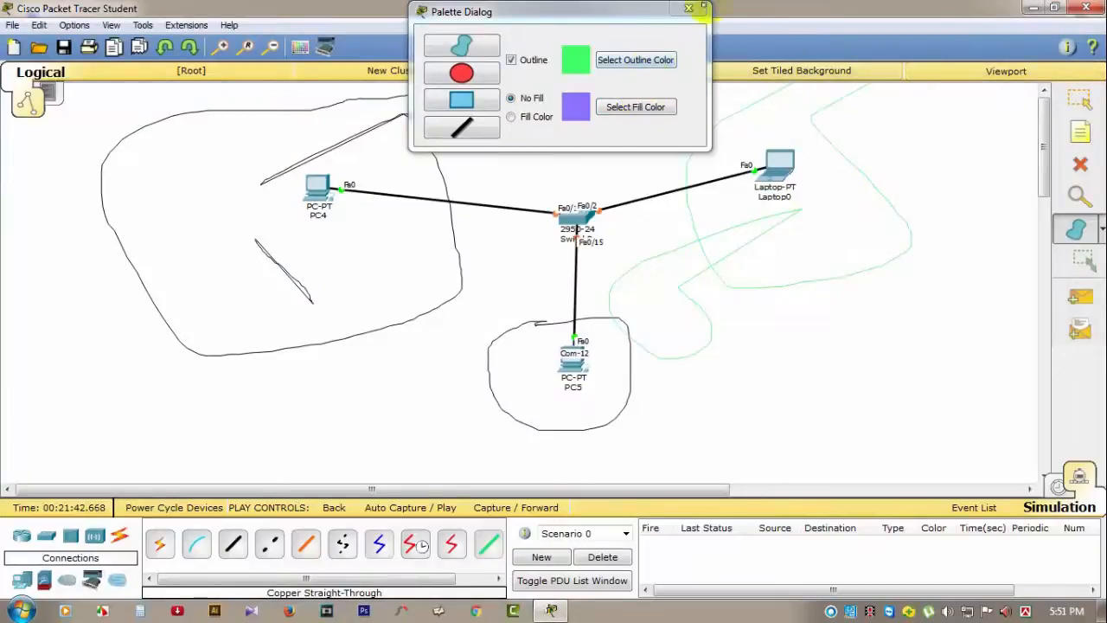
left_click(702, 8)
left_click(1101, 235)
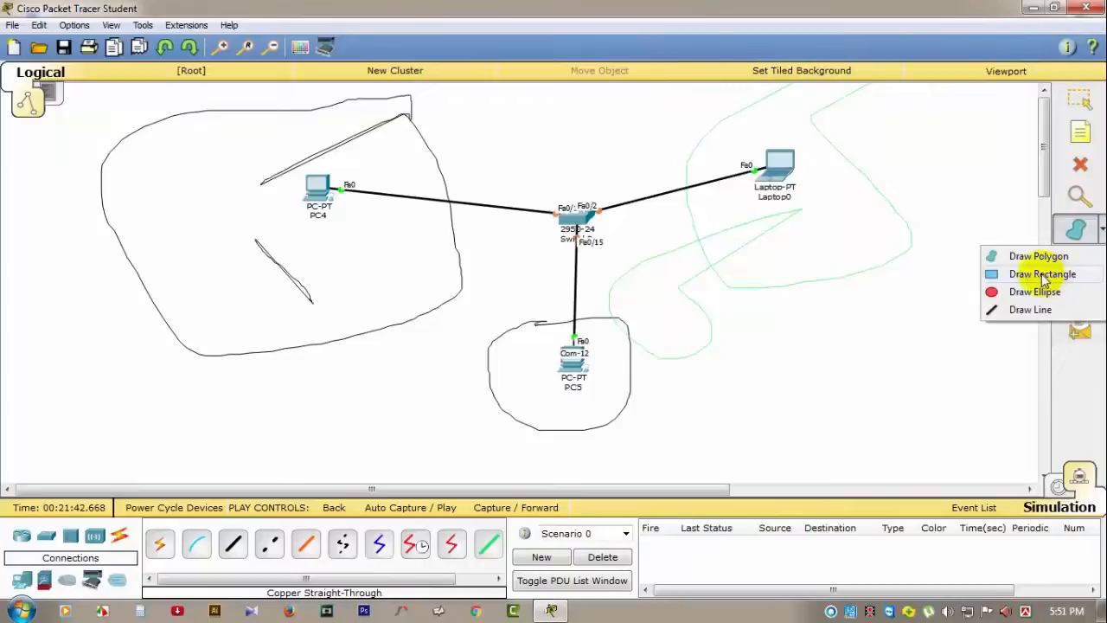
left_click(1042, 274)
left_click_drag(735, 121, 897, 243)
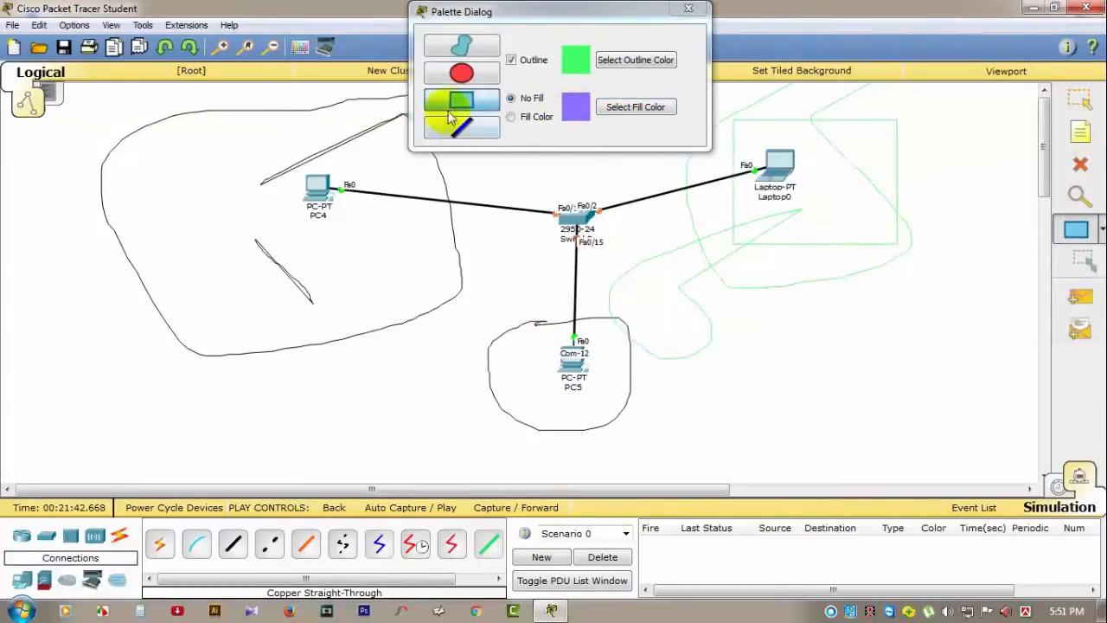
Step: Draw a green unfilled ellipse around PC5, place a note reading "ghhh" inside it, and close the drawing palette
left_click(465, 81)
left_click_drag(598, 374, 667, 452)
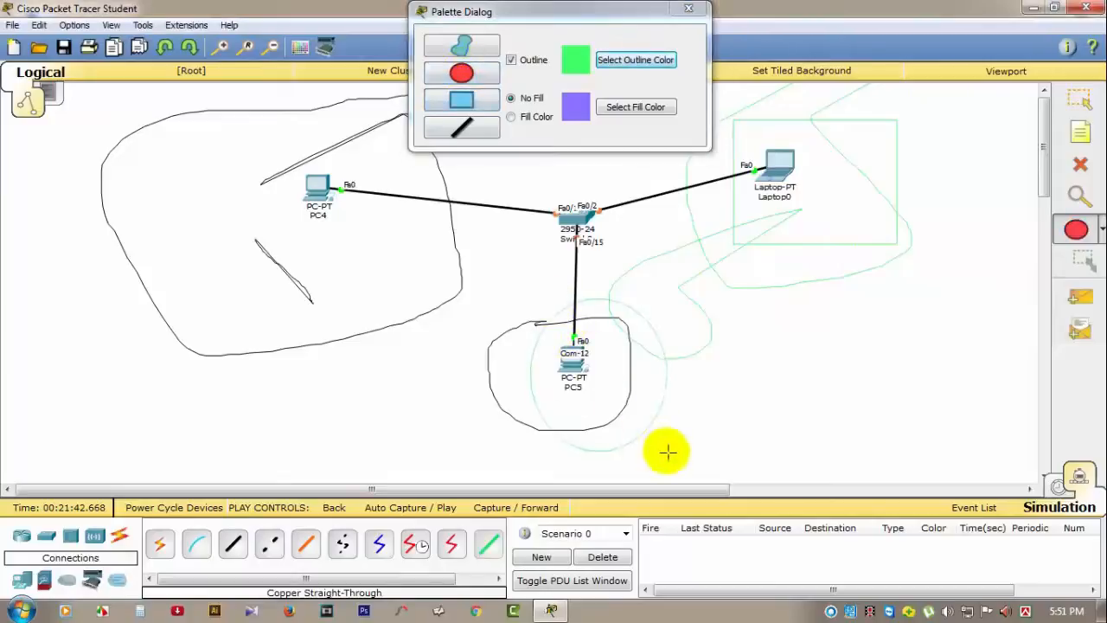
left_click(1080, 133)
left_click(588, 386)
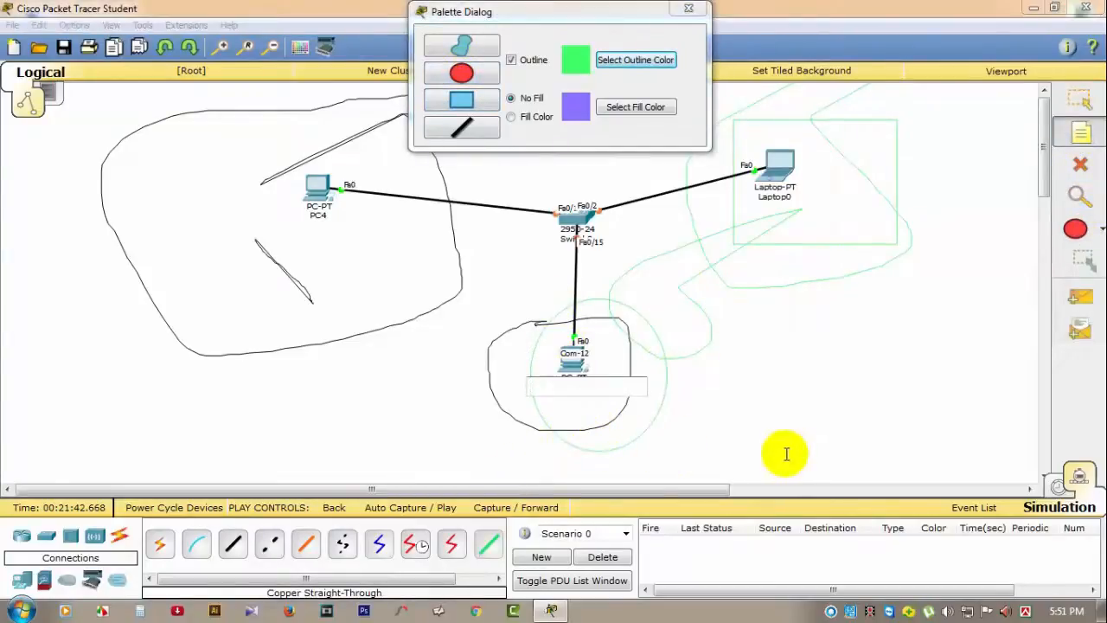
type("ghhh")
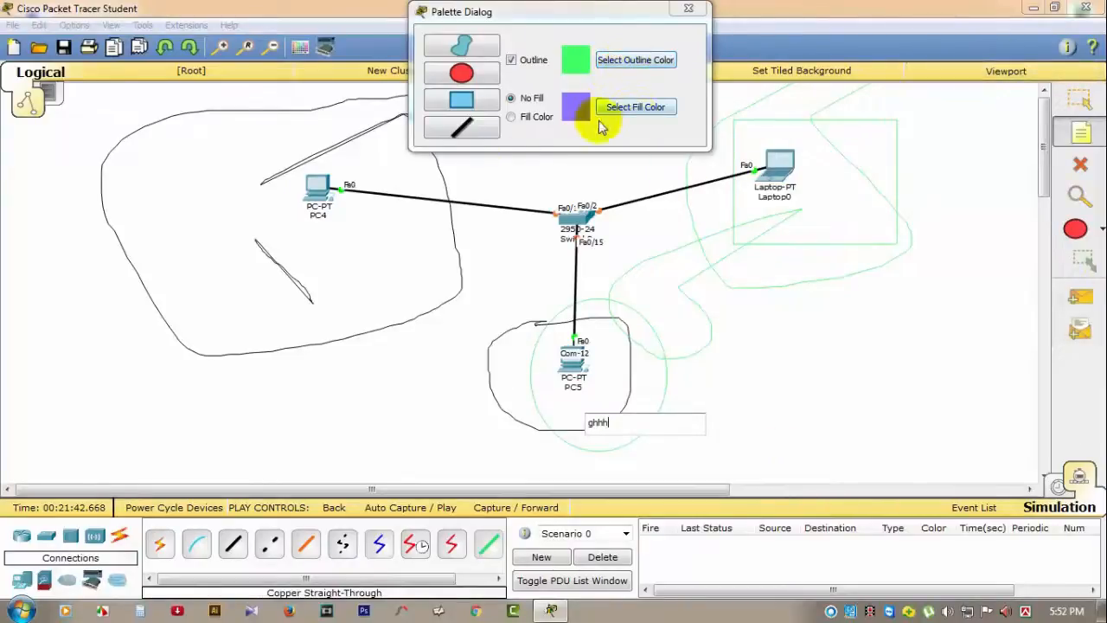
left_click(1086, 104)
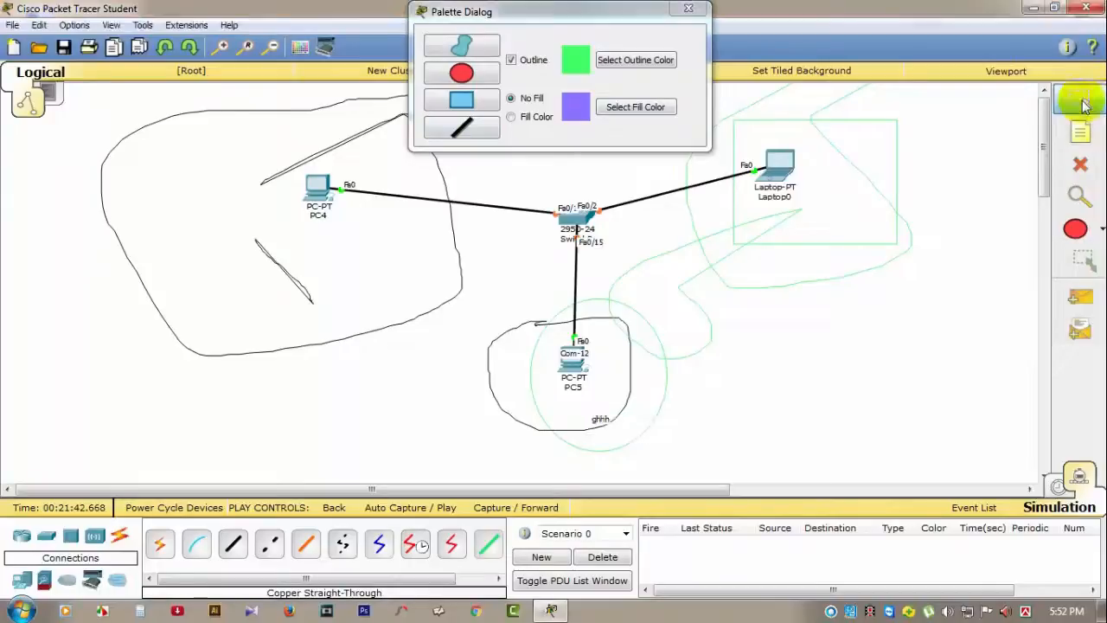
left_click(688, 9)
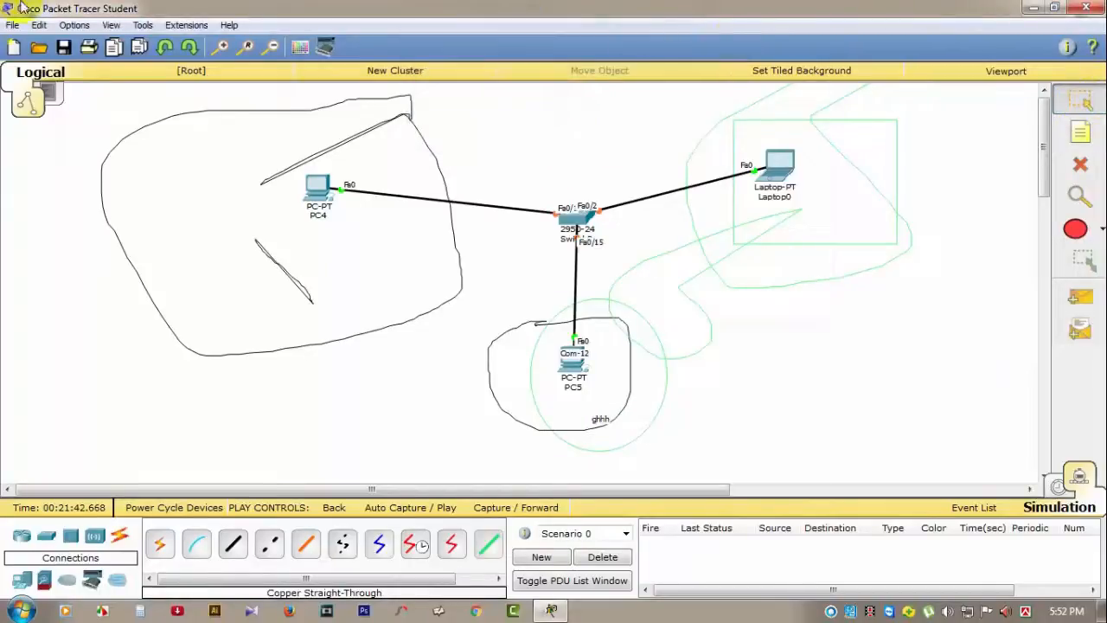
Step: Look through the font, miscellaneous and custom interface preferences, and close them without changing anything
left_click(84, 28)
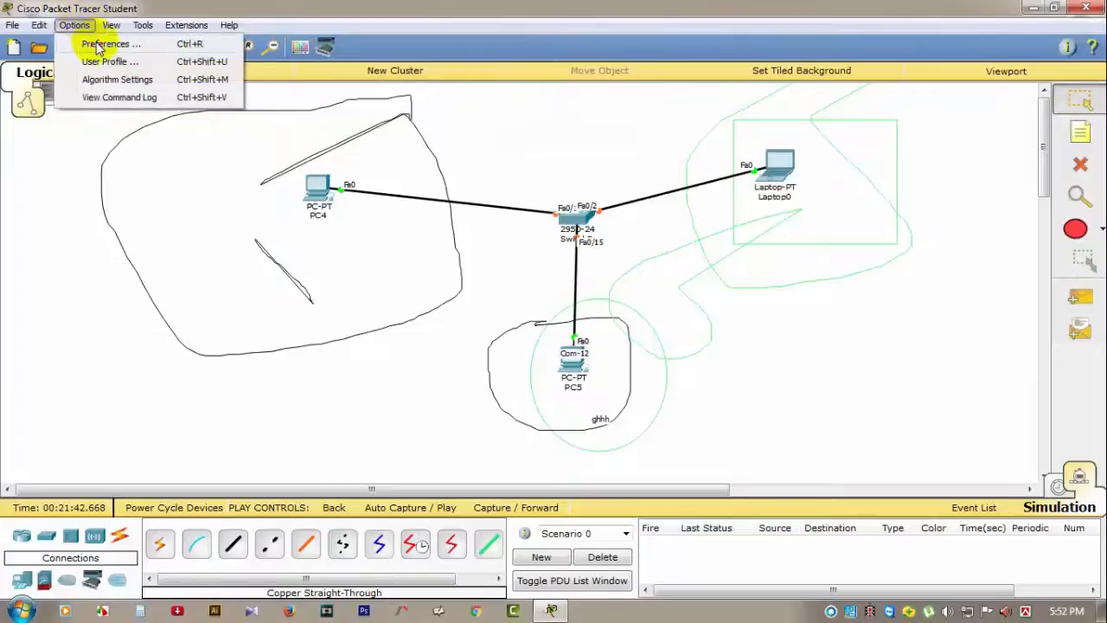
left_click(100, 44)
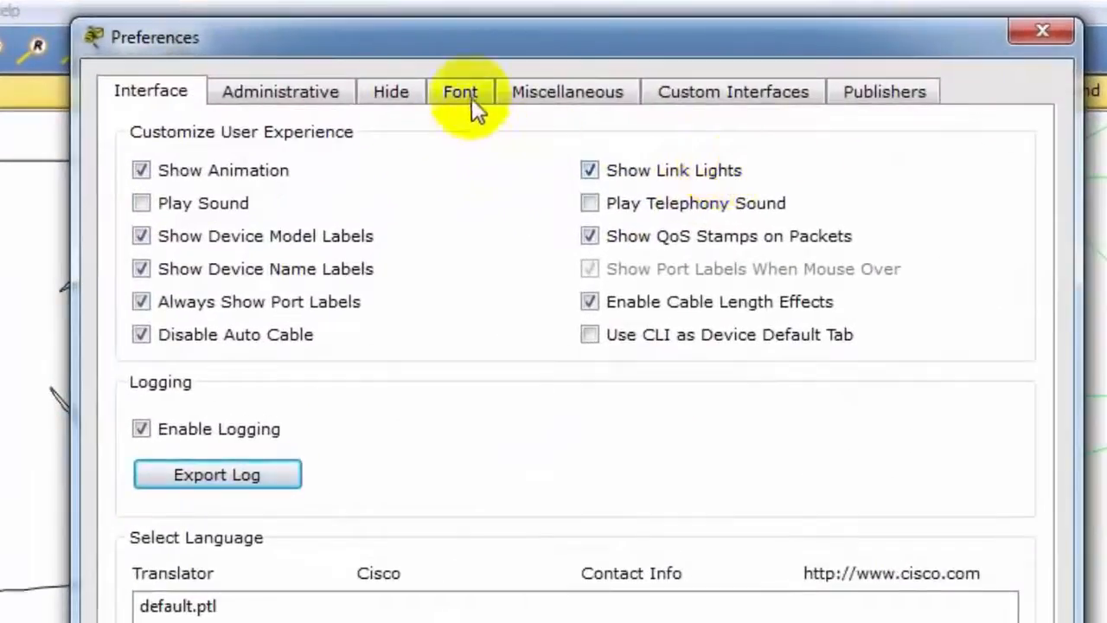
left_click(469, 95)
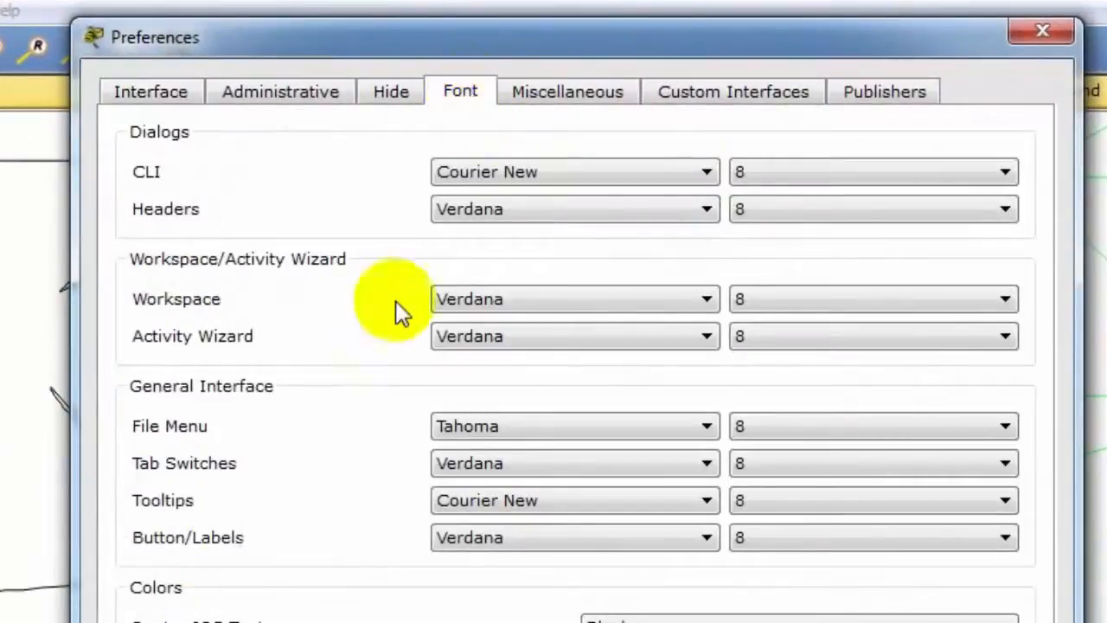
left_click(605, 95)
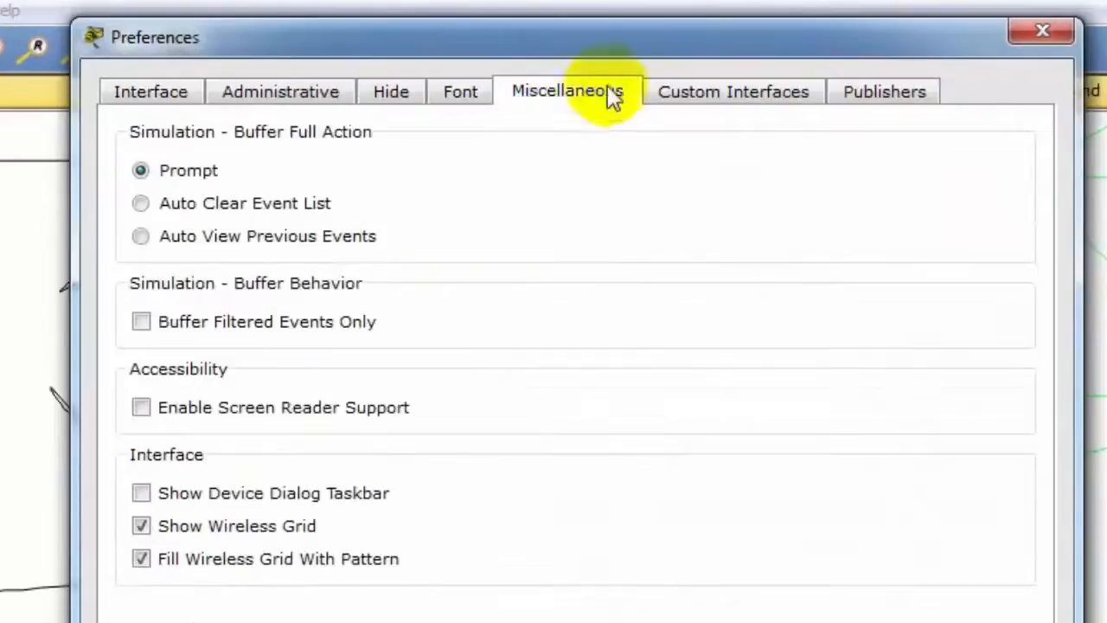
left_click(739, 95)
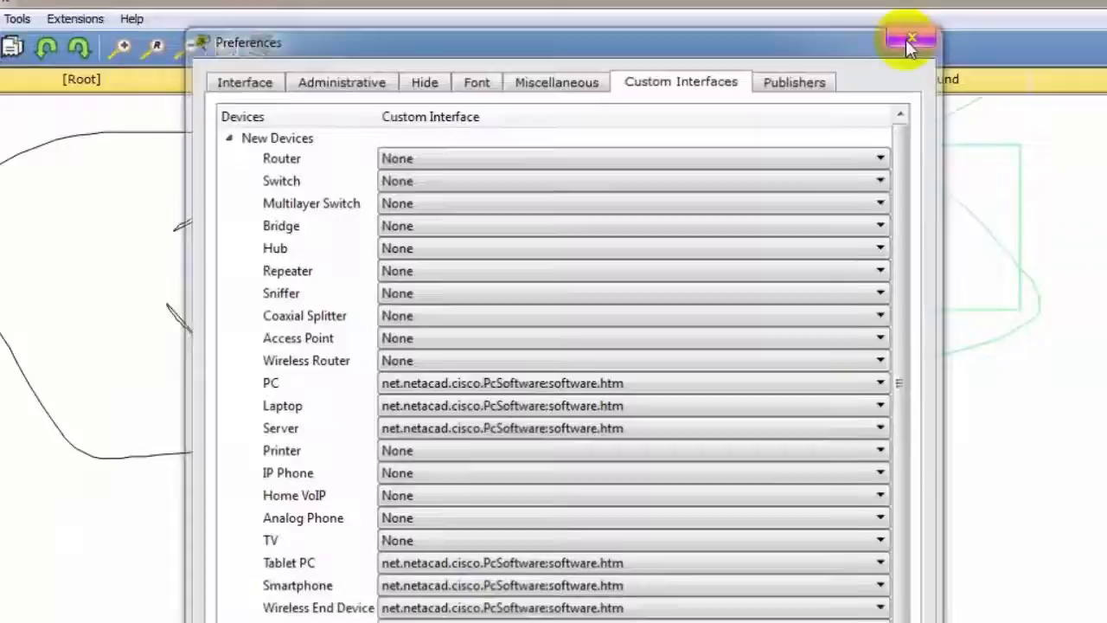
left_click(1042, 32)
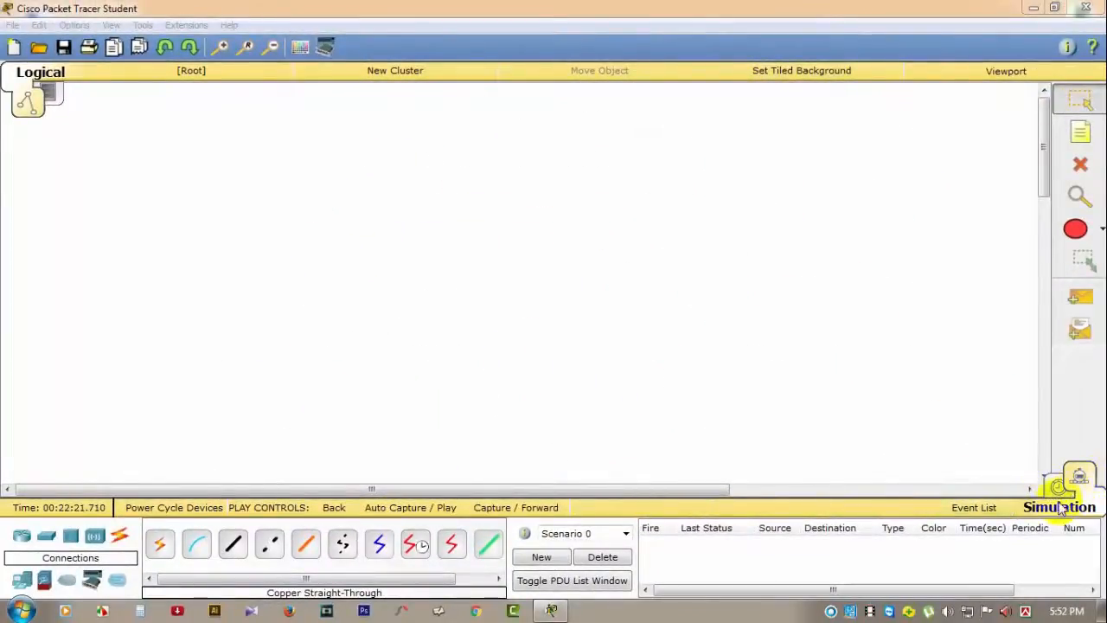
Step: Switch to Realtime mode and place a 2950-24 switch in the empty workspace
left_click(1059, 505)
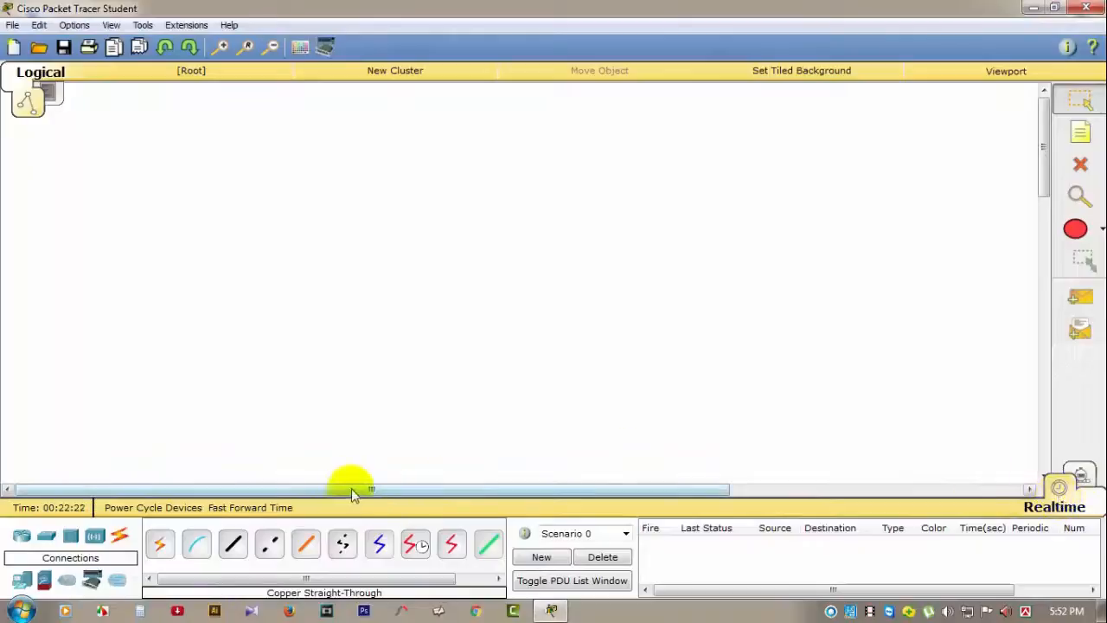
left_click_drag(49, 540, 315, 209)
Step: Open the new switch's configuration settings, dismiss the booting notice, and view its IOS command line interface
left_click(317, 205)
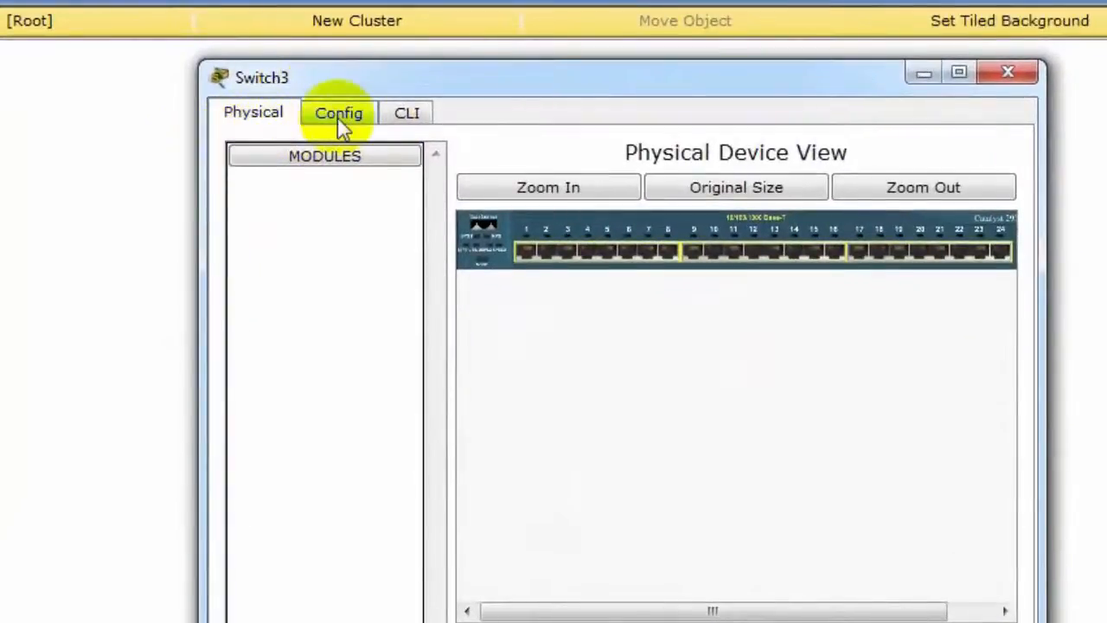
left_click(338, 116)
left_click(398, 117)
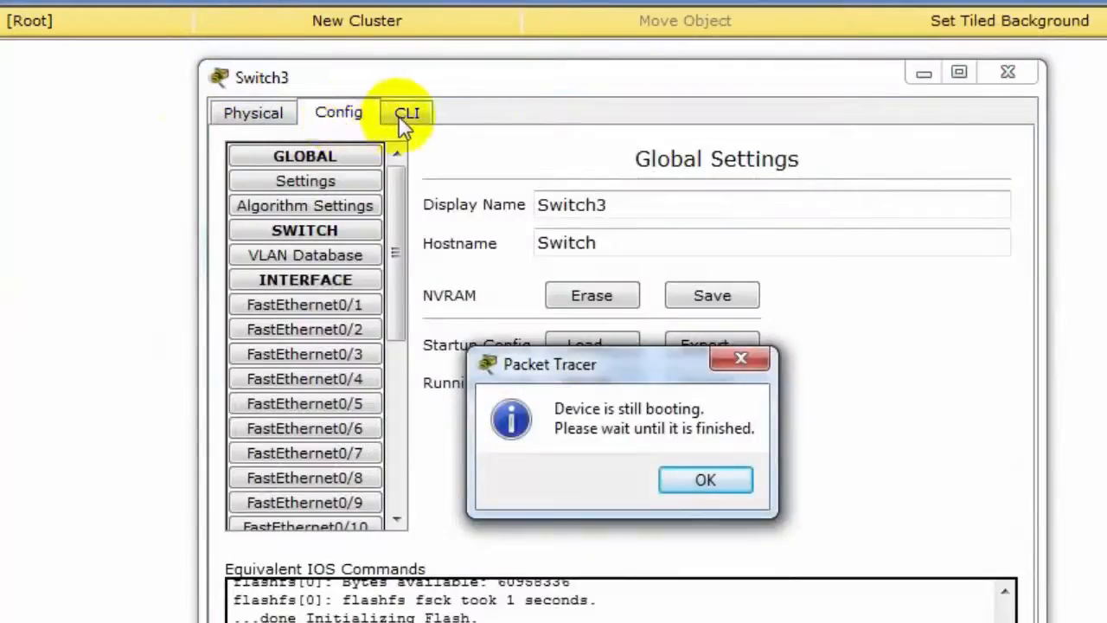
left_click(741, 358)
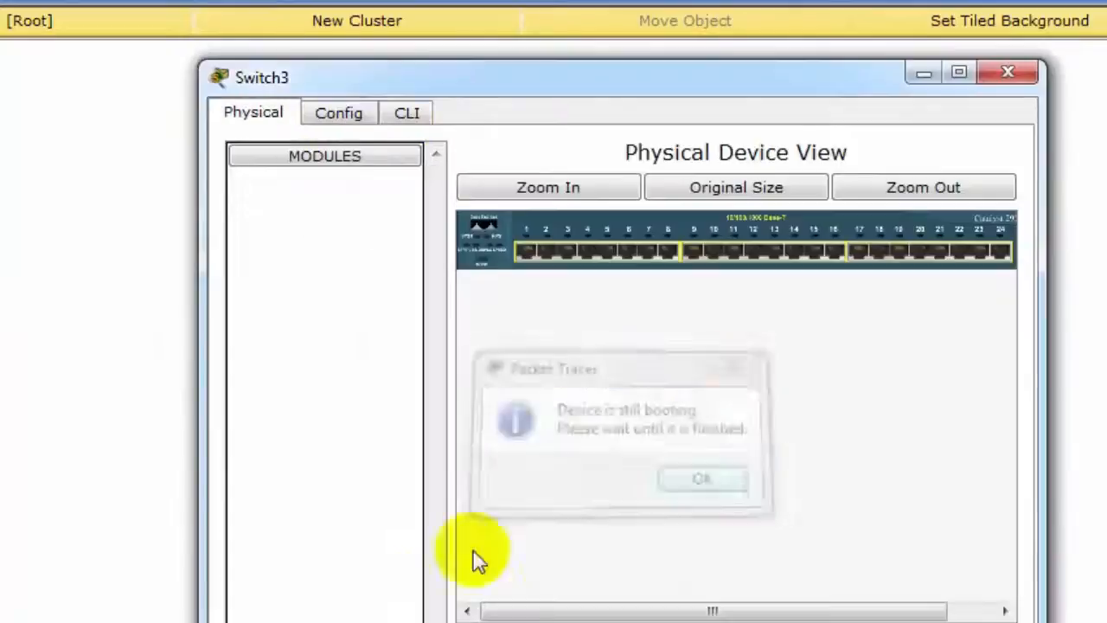
left_click(406, 113)
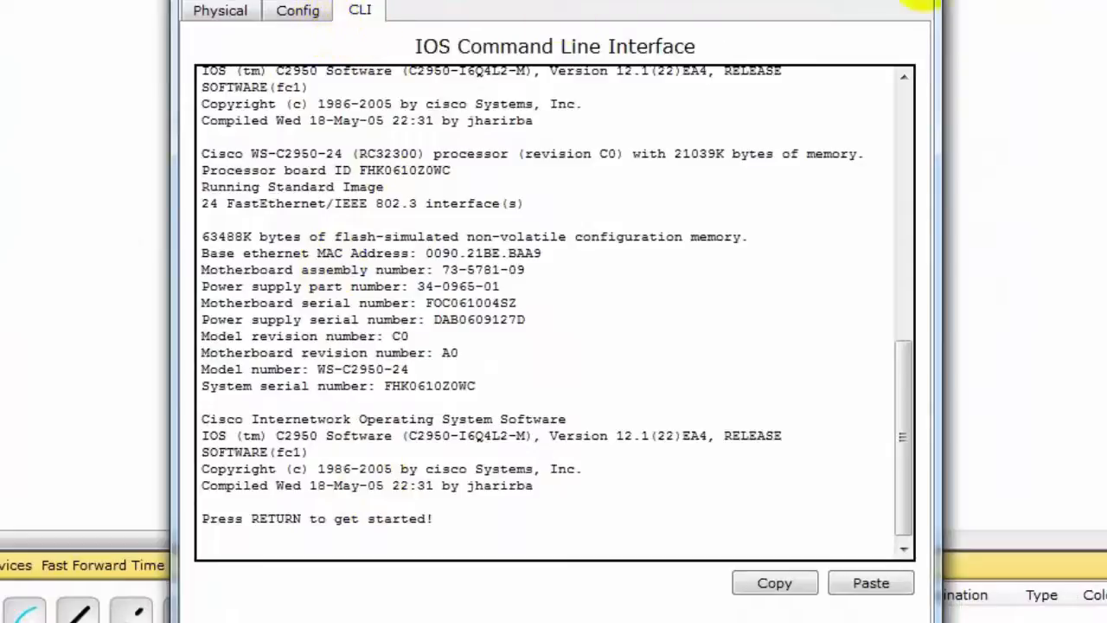
Step: Close the switch's configuration window and place a second 2950-24 switch to the right of the first one
left_click(919, 4)
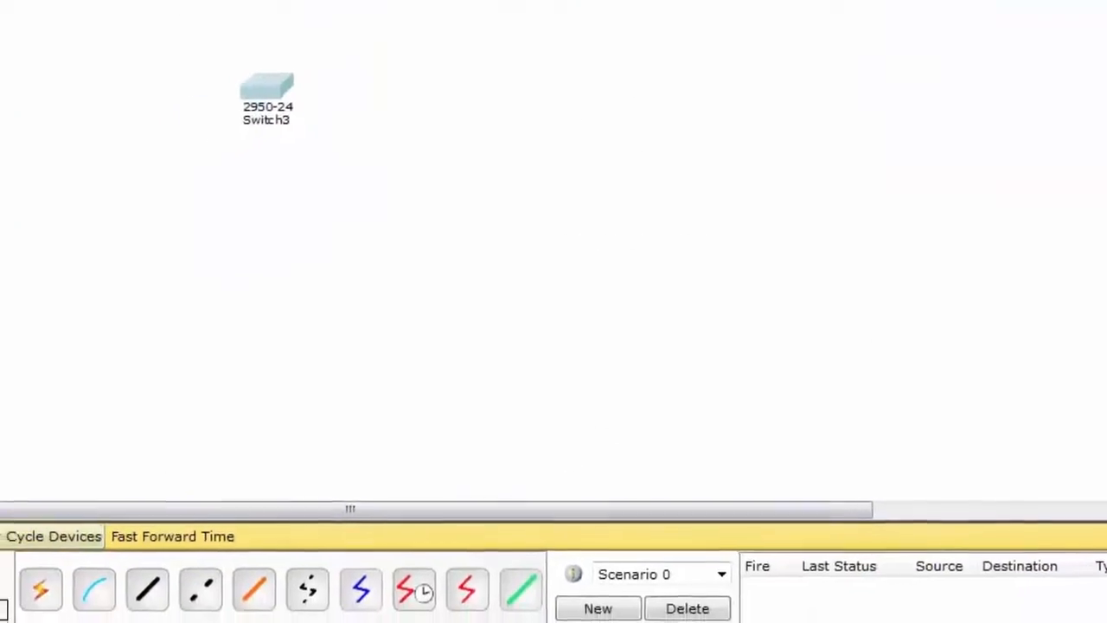
left_click(140, 572)
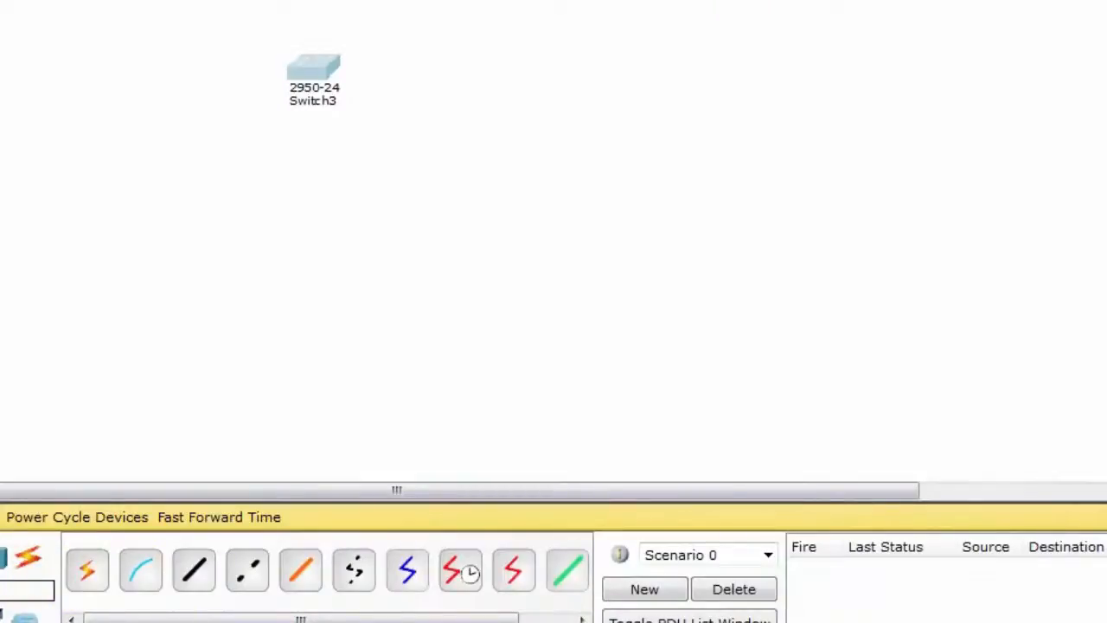
left_click(2, 557)
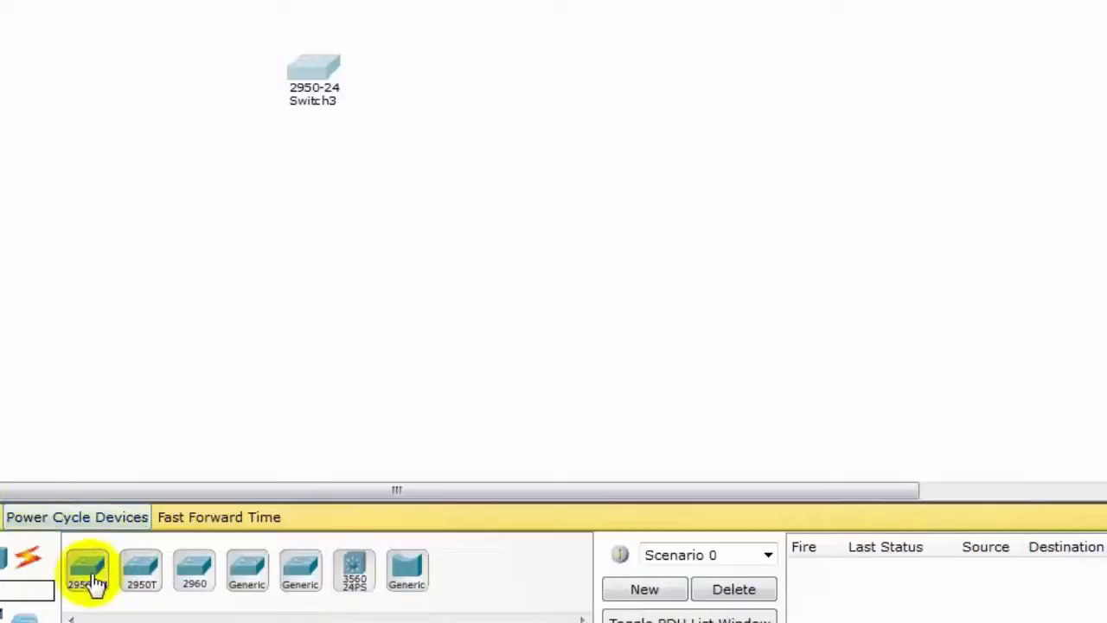
left_click(662, 160)
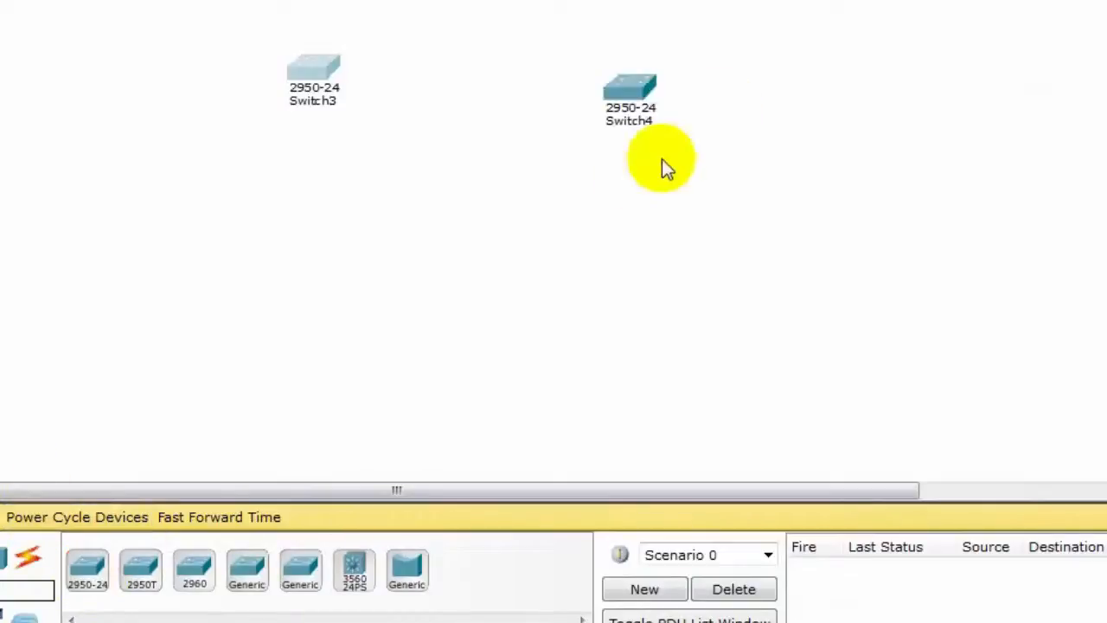
Step: View the second switch's IOS command line interface while it boots, and close its window
left_click(643, 85)
left_click(441, 1)
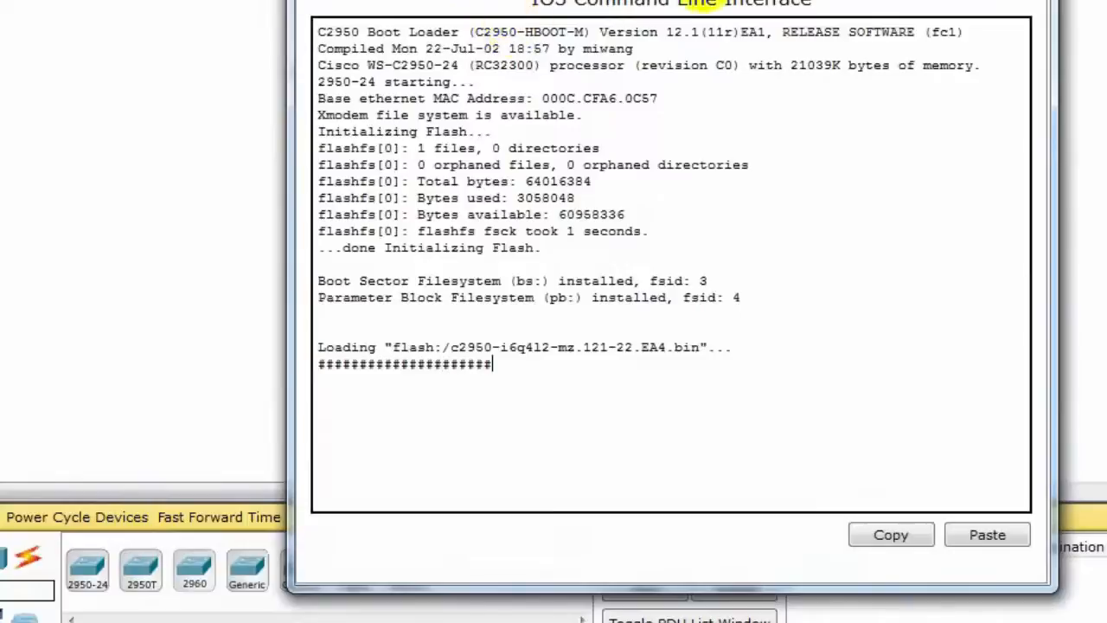
left_click(1031, 1)
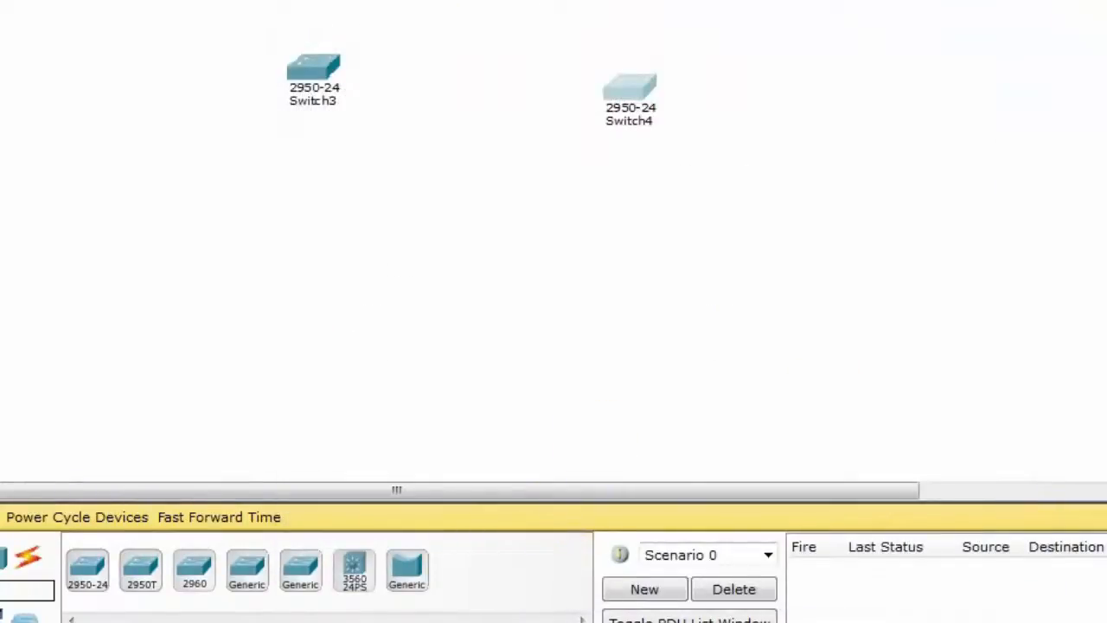
Step: Place two TV end devices to the right of the switches and move them further apart
left_click(1, 618)
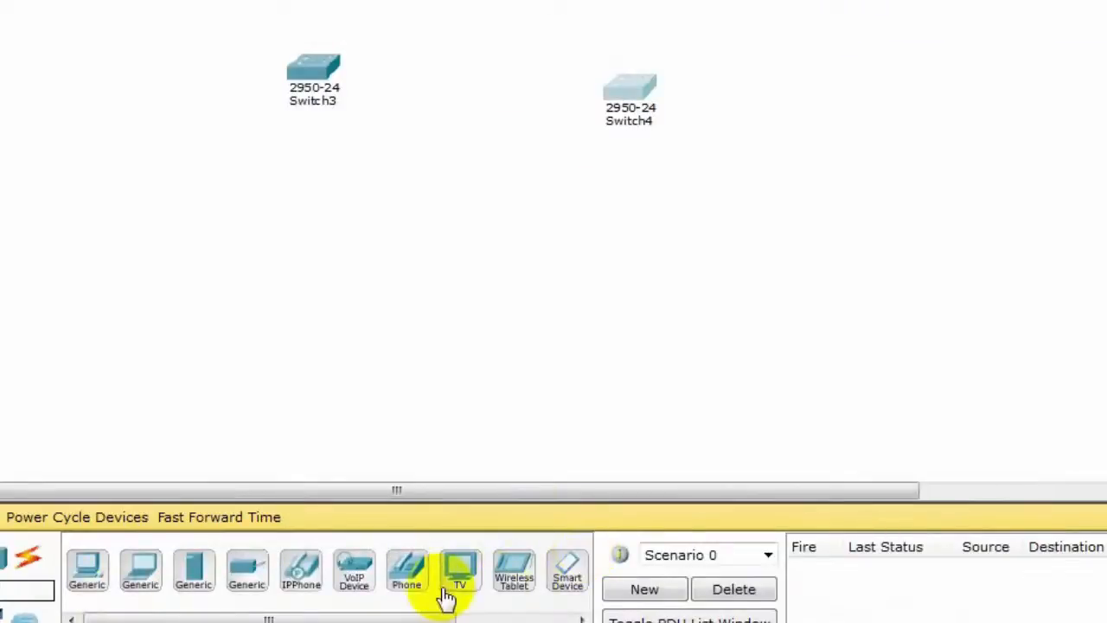
left_click(459, 566)
left_click(816, 39)
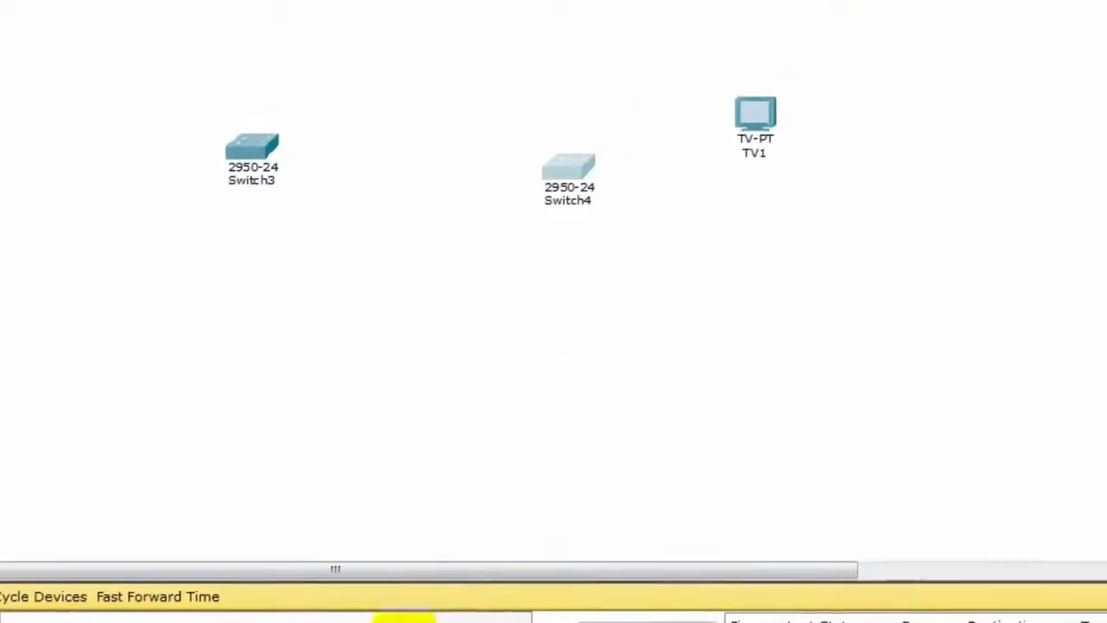
left_click(928, 56)
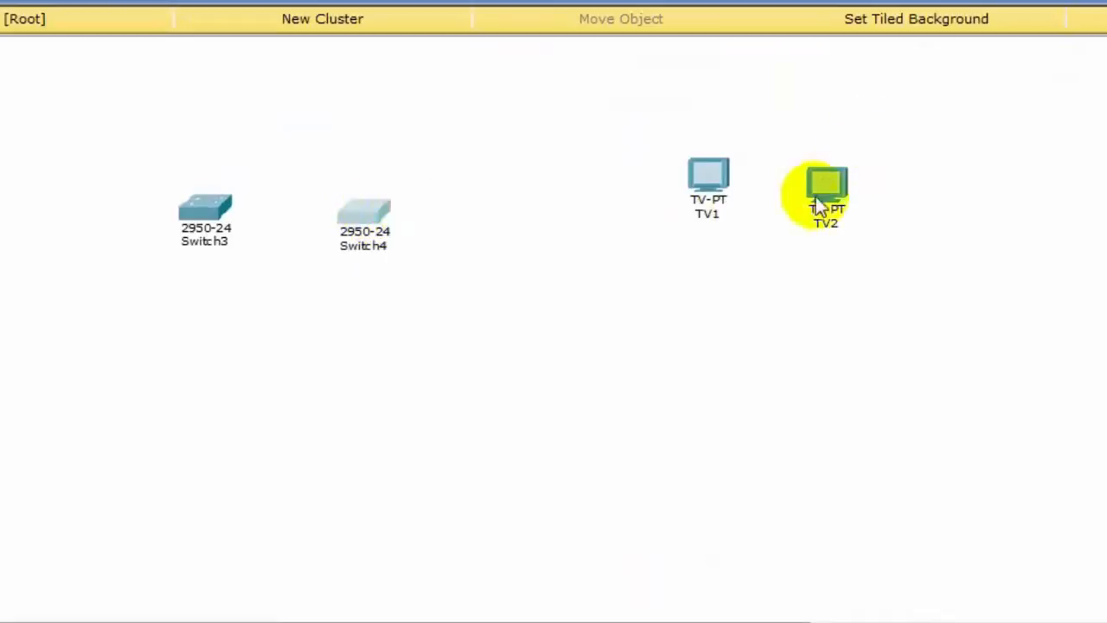
left_click_drag(831, 183, 900, 153)
left_click_drag(701, 164, 674, 147)
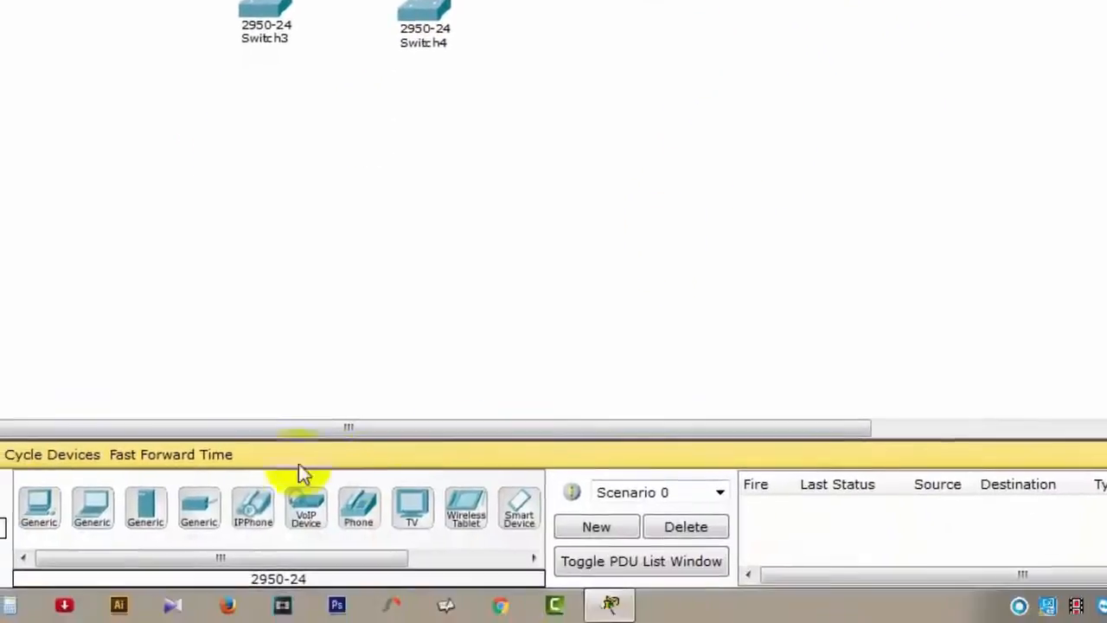
Step: Place a coaxial splitter near the two TVs and move both TVs below it
left_click(84, 535)
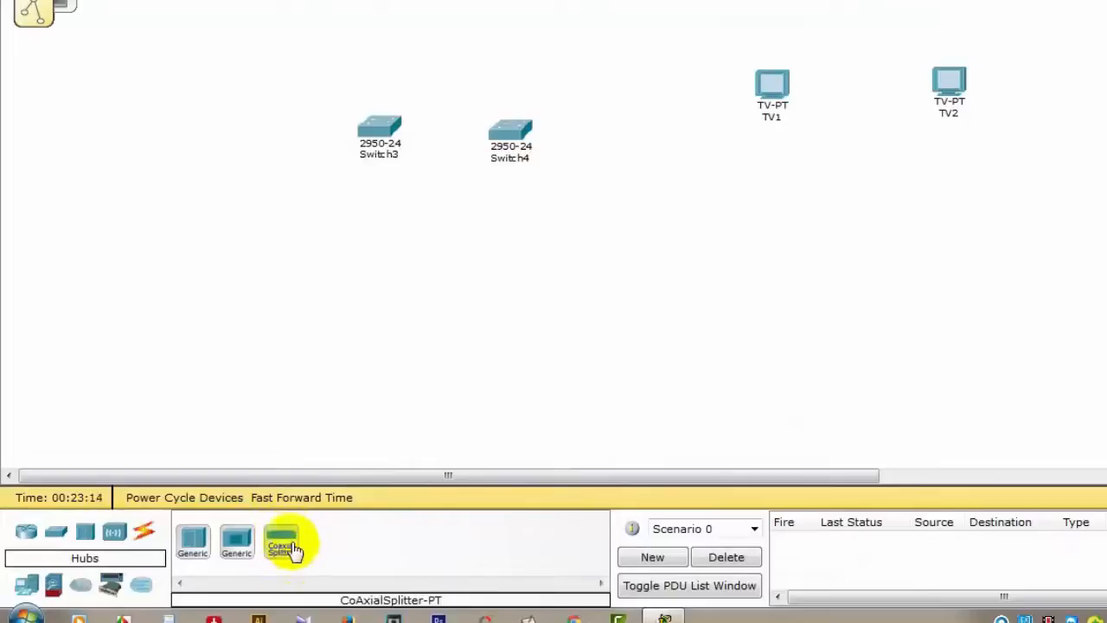
left_click_drag(295, 551, 972, 56)
left_click_drag(947, 100, 1029, 227)
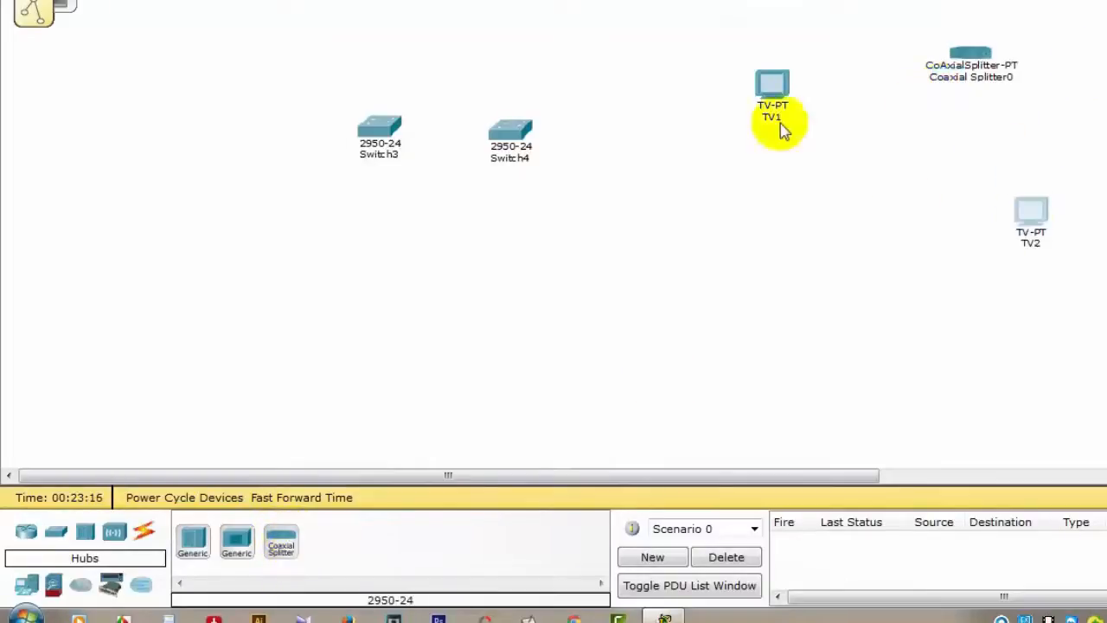
left_click_drag(779, 109, 805, 177)
Step: Connect Port 0 of the coaxial splitter to Port 0 of TV1 with a coaxial cable
left_click(141, 536)
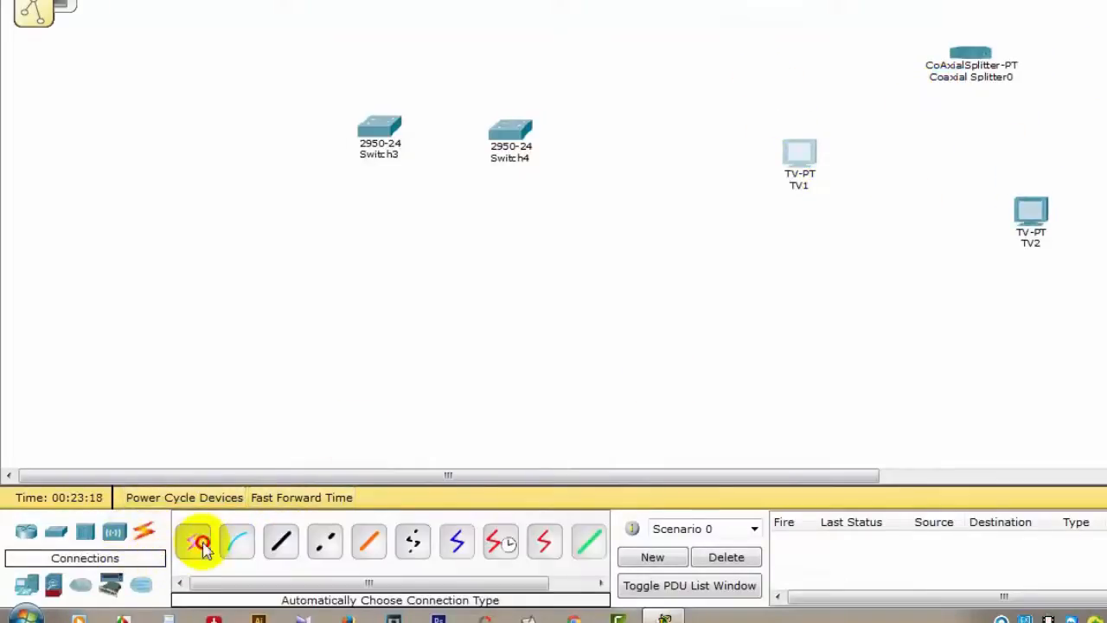
left_click(195, 540)
left_click(741, 188)
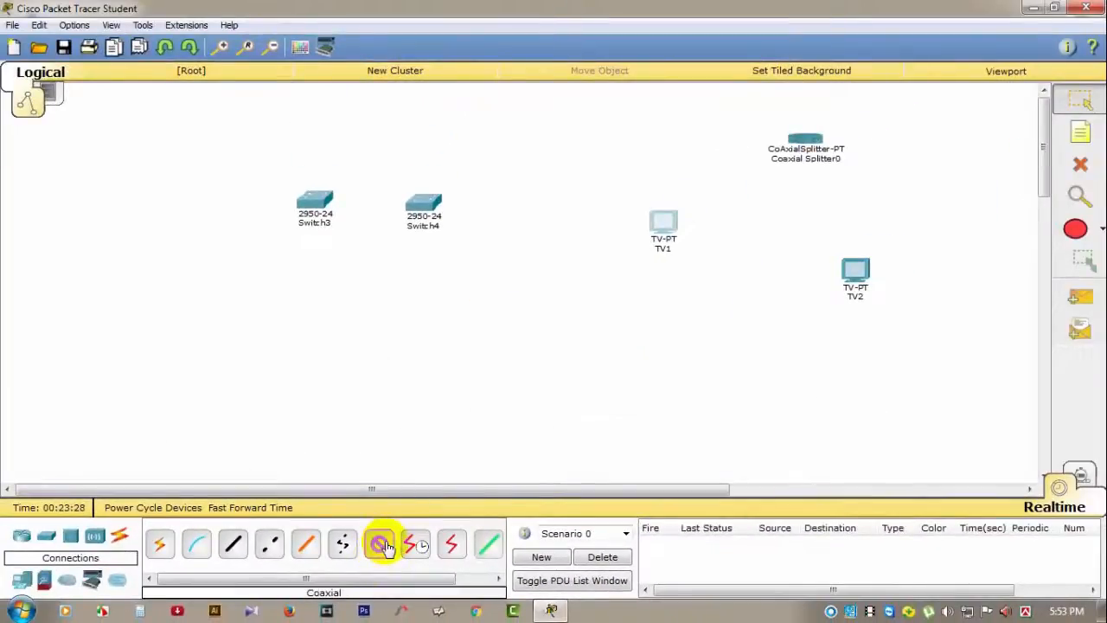
left_click(380, 545)
left_click(787, 141)
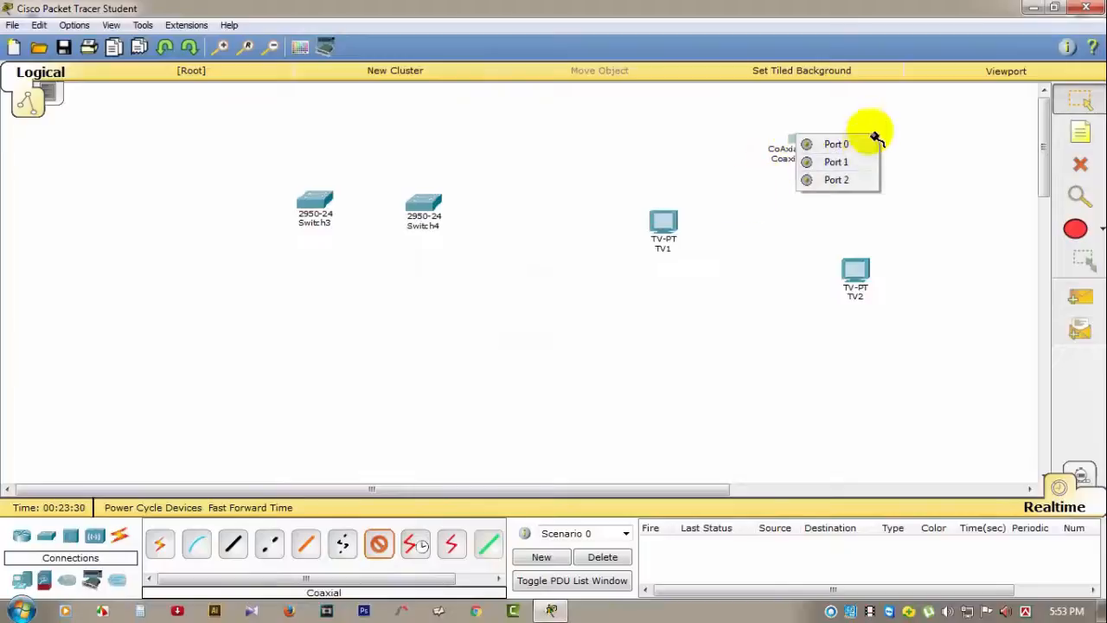
left_click(836, 144)
left_click(666, 223)
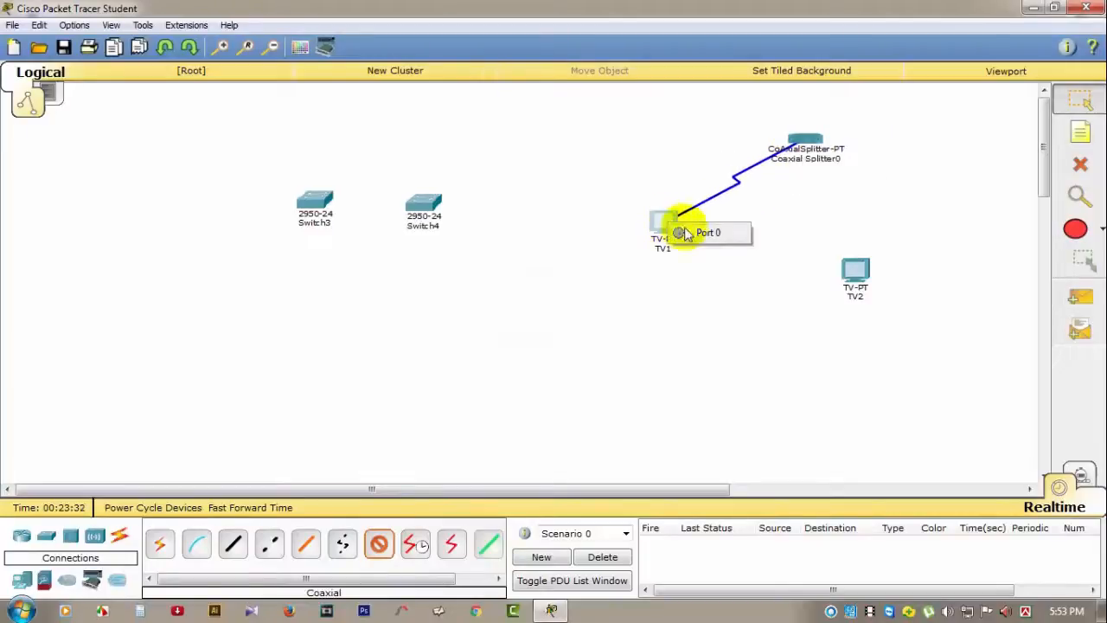
left_click(683, 233)
Step: Connect a free port of the coaxial splitter to TV2 with a second coaxial cable
left_click(378, 545)
left_click(804, 147)
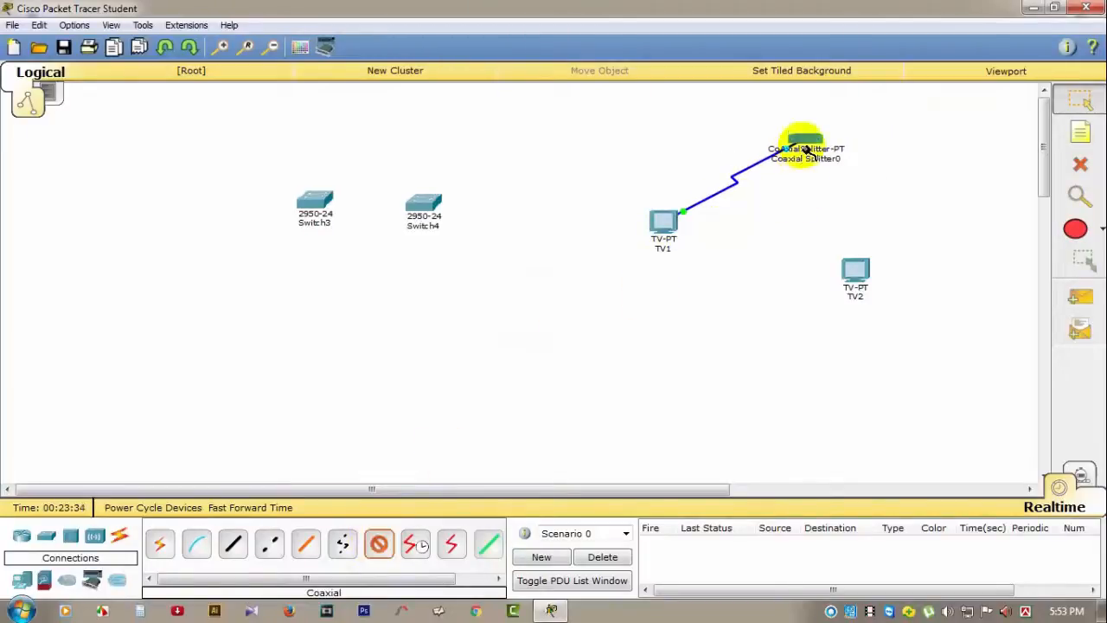
left_click(843, 162)
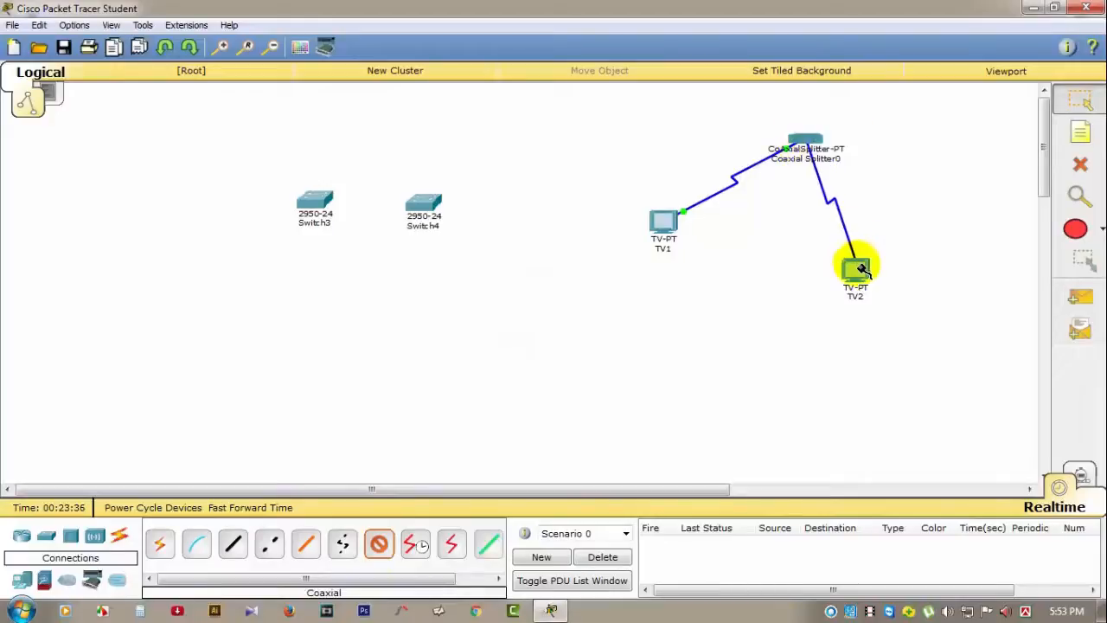
left_click(856, 281)
left_click(895, 275)
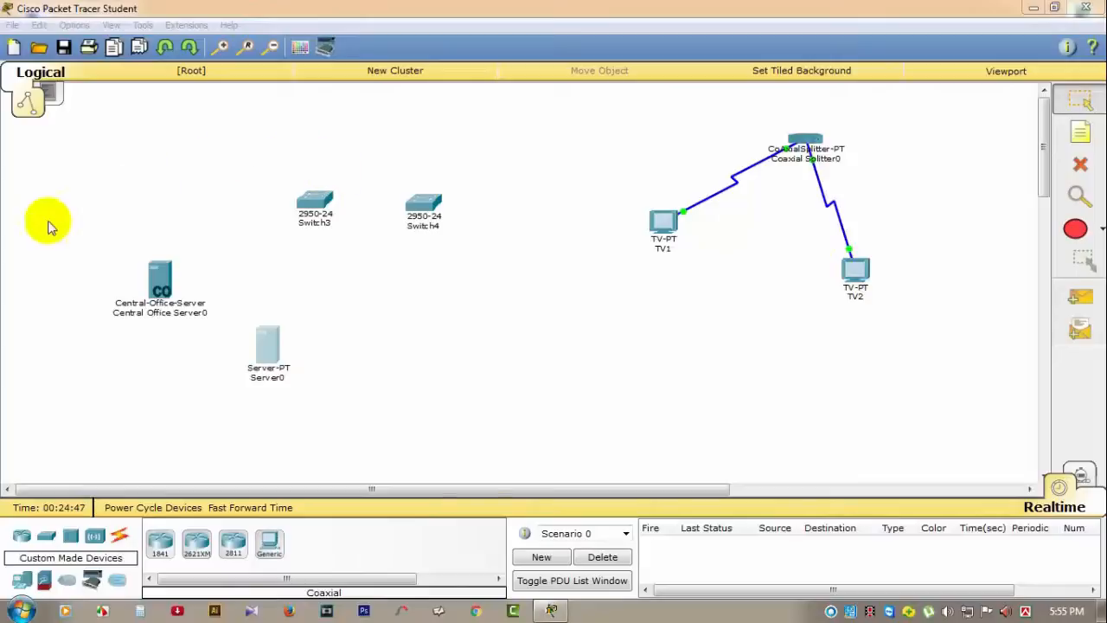
left_click_drag(63, 145, 941, 437)
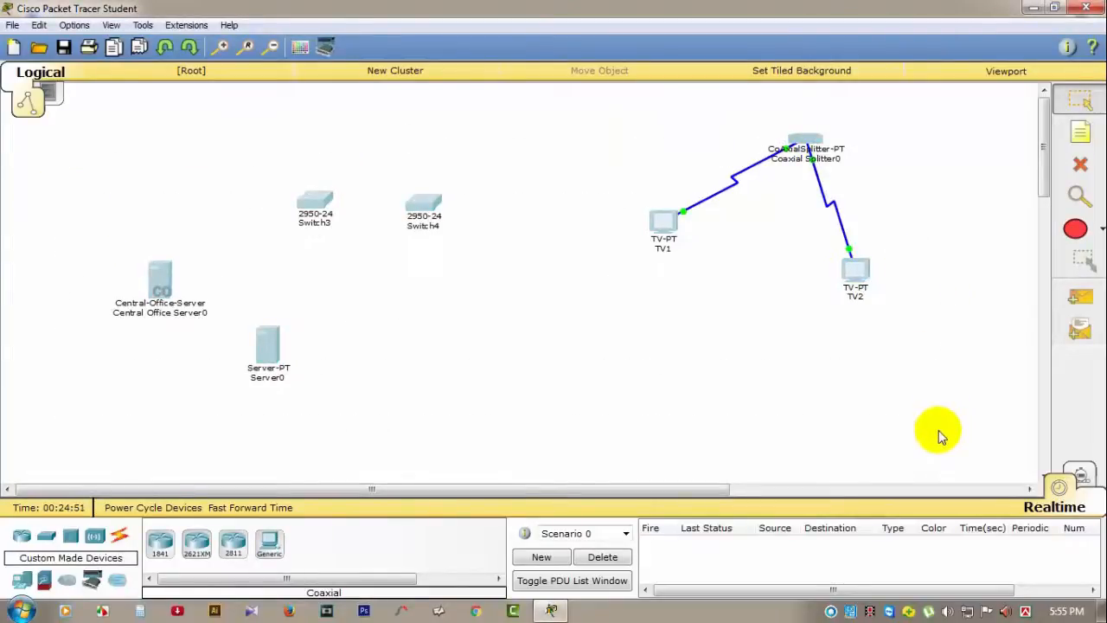
key("Delete")
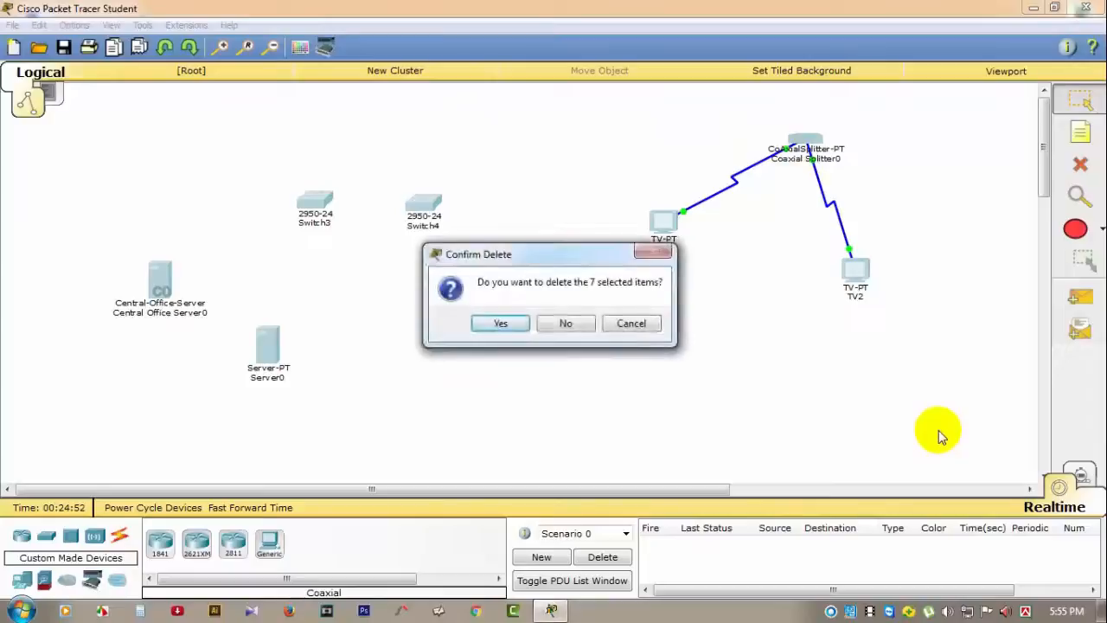
left_click(571, 323)
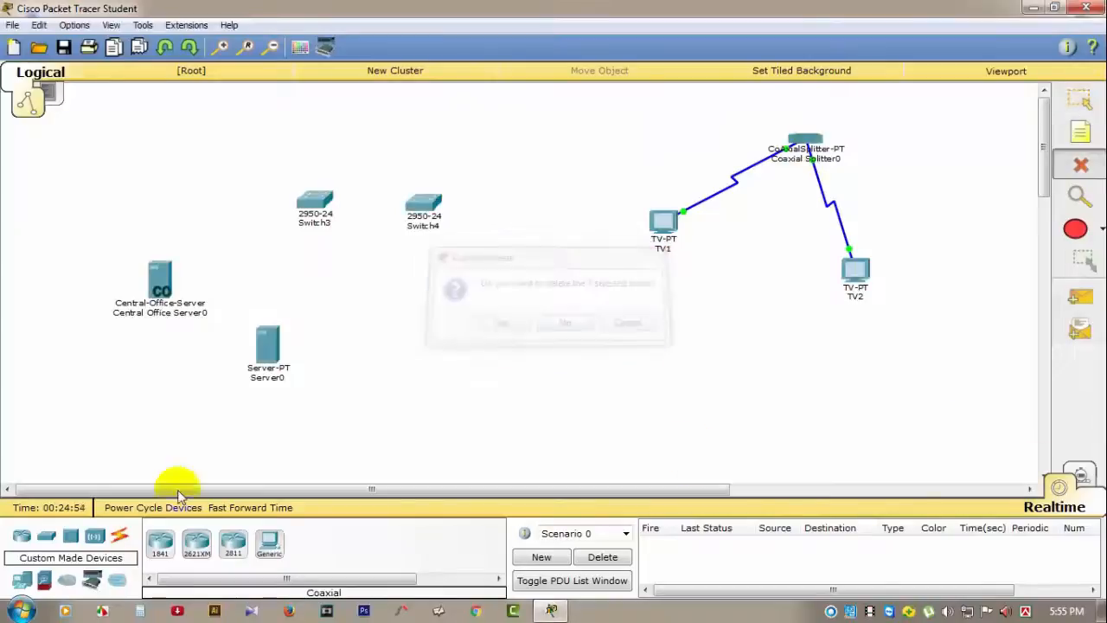
left_click(1081, 101)
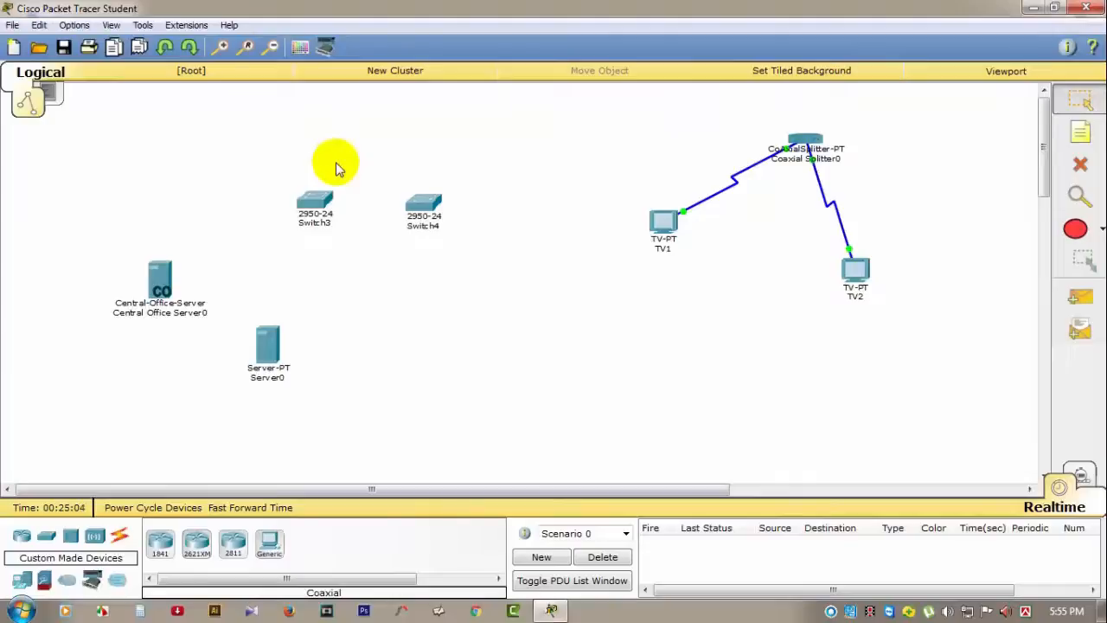
Step: Select all the devices in the workspace together, from the servers and switches to the TVs and coaxial splitter
left_click(328, 224)
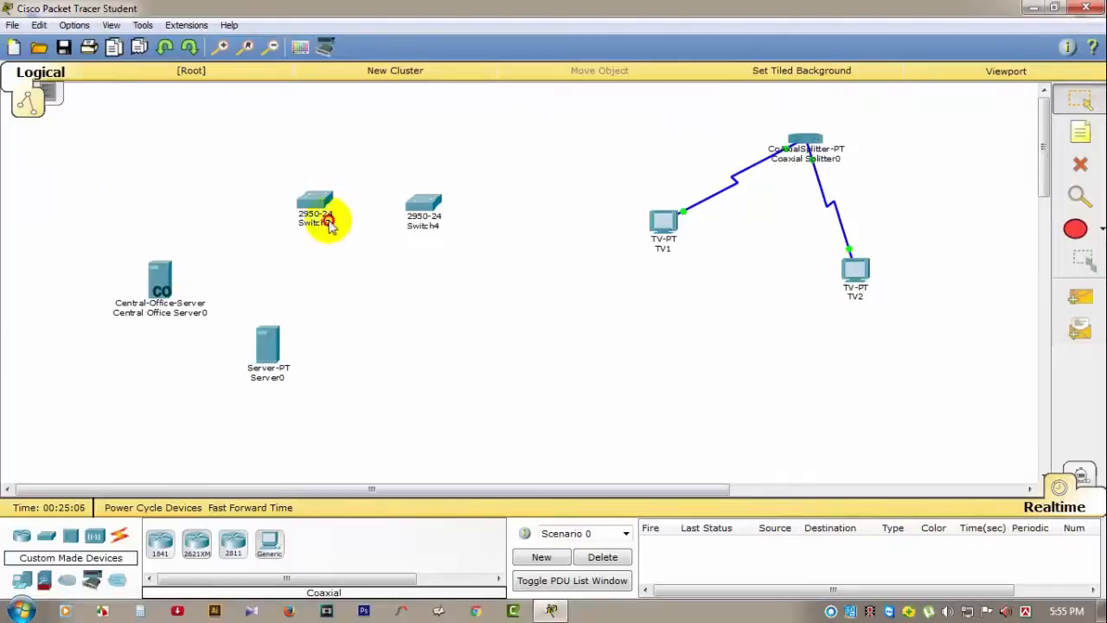
left_click_drag(329, 223, 895, 420)
left_click_drag(74, 113, 904, 411)
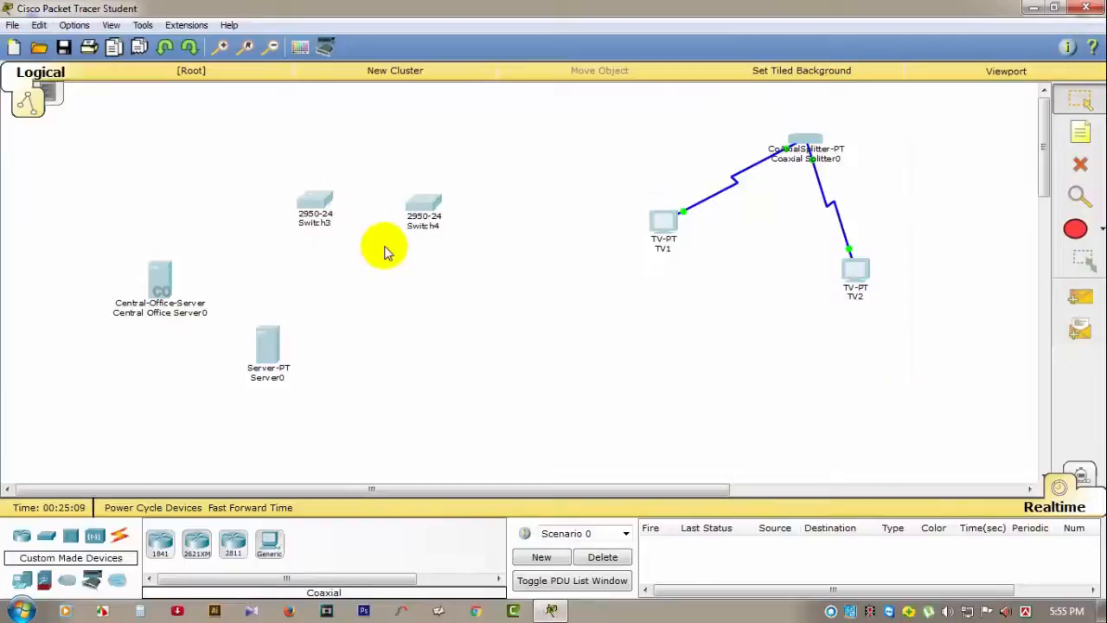
mouse_move(553, 611)
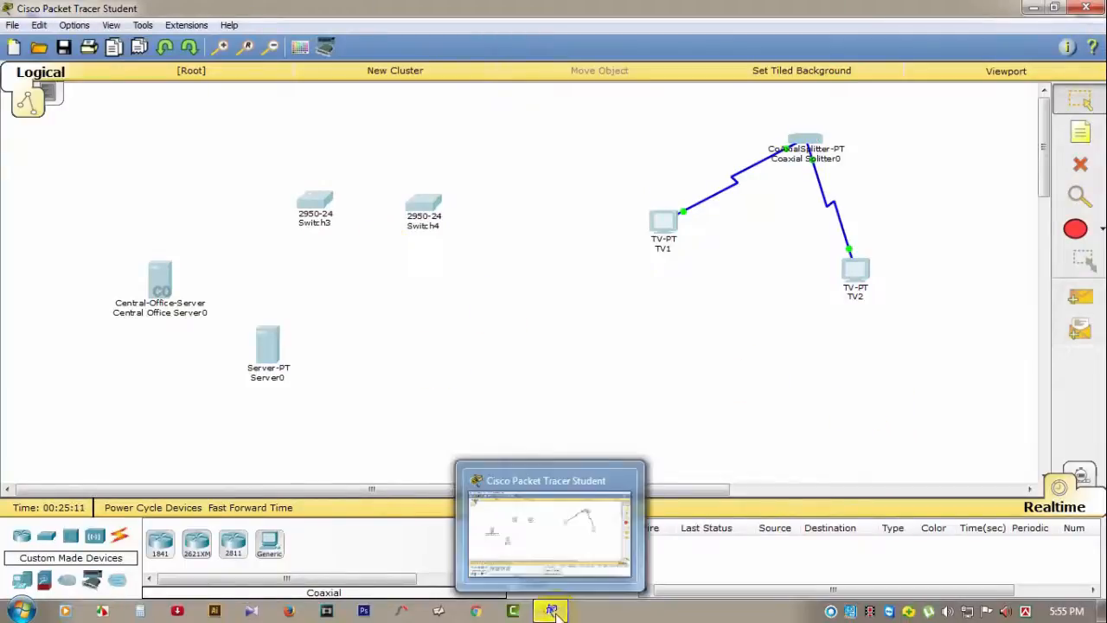